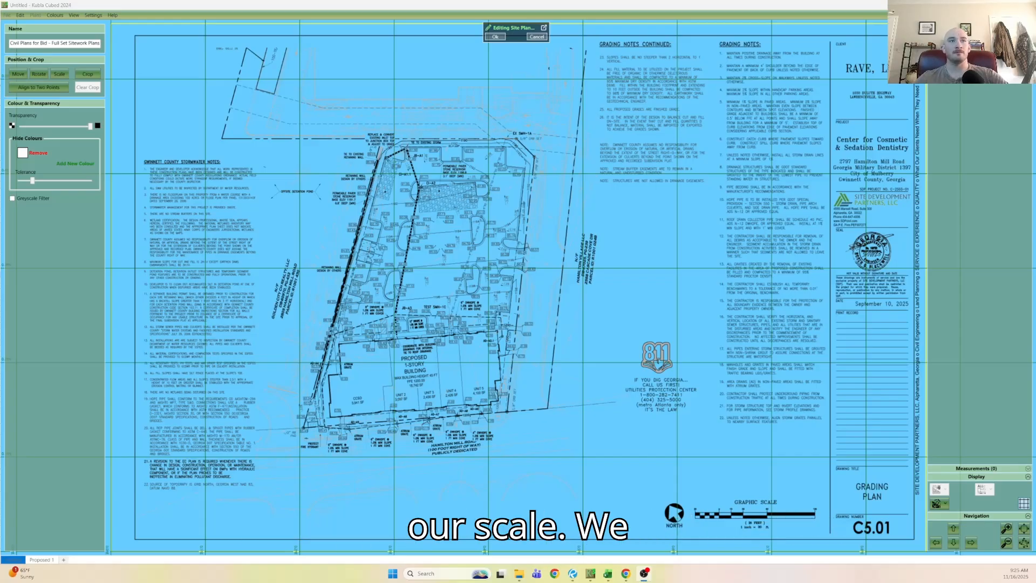
Scale the site plan by a ratio of 1 inch to 30 ft and check it against the graphic scale bar.
scroll(782, 529, up, 3)
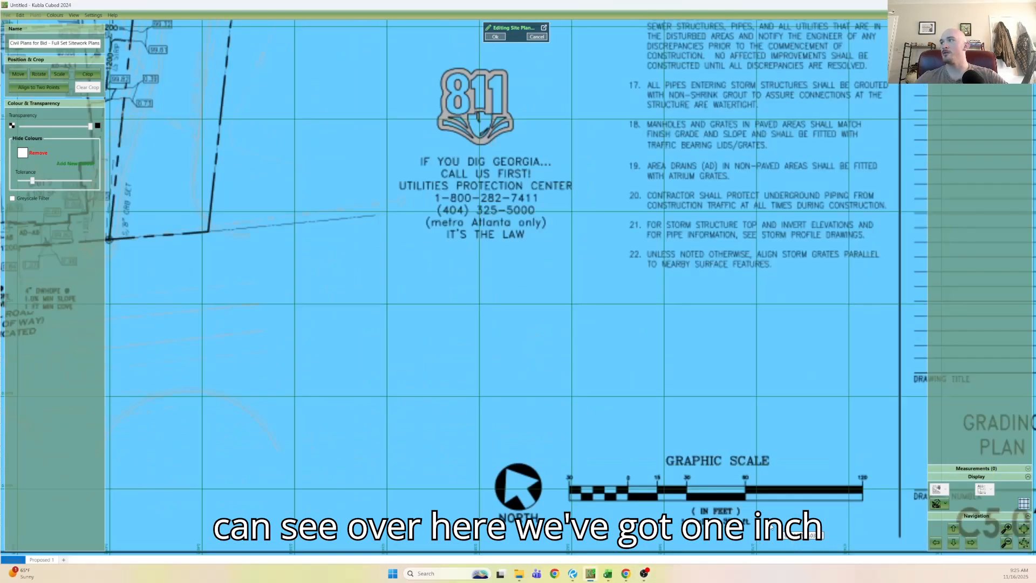
scroll(641, 464, down, 5)
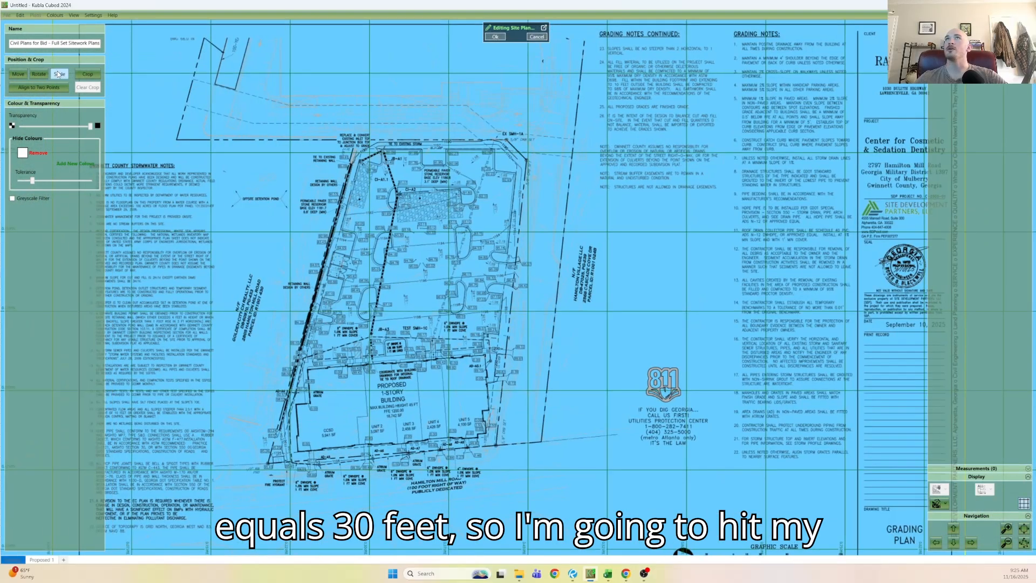
click(58, 74)
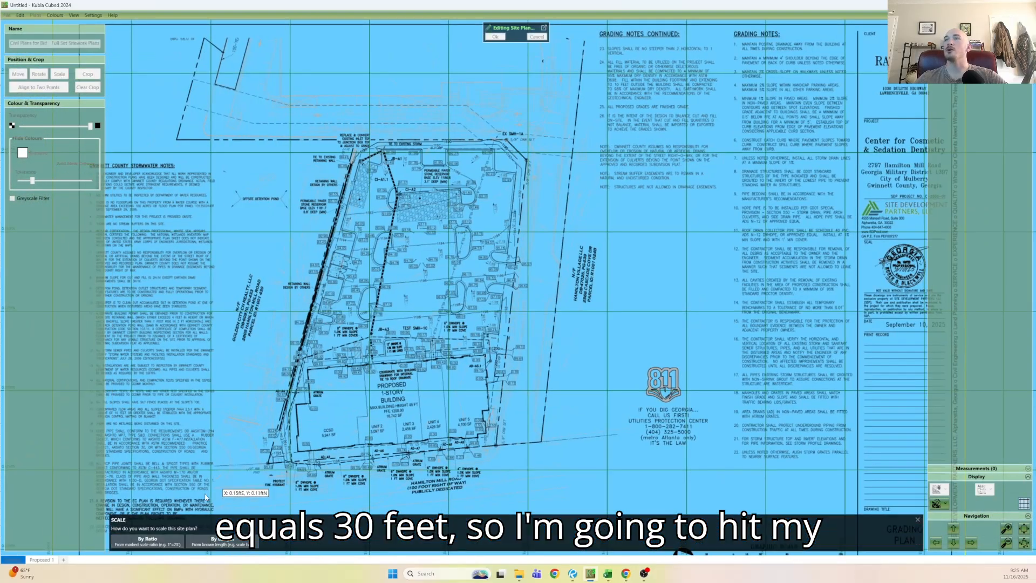
text(30)
key(Return)
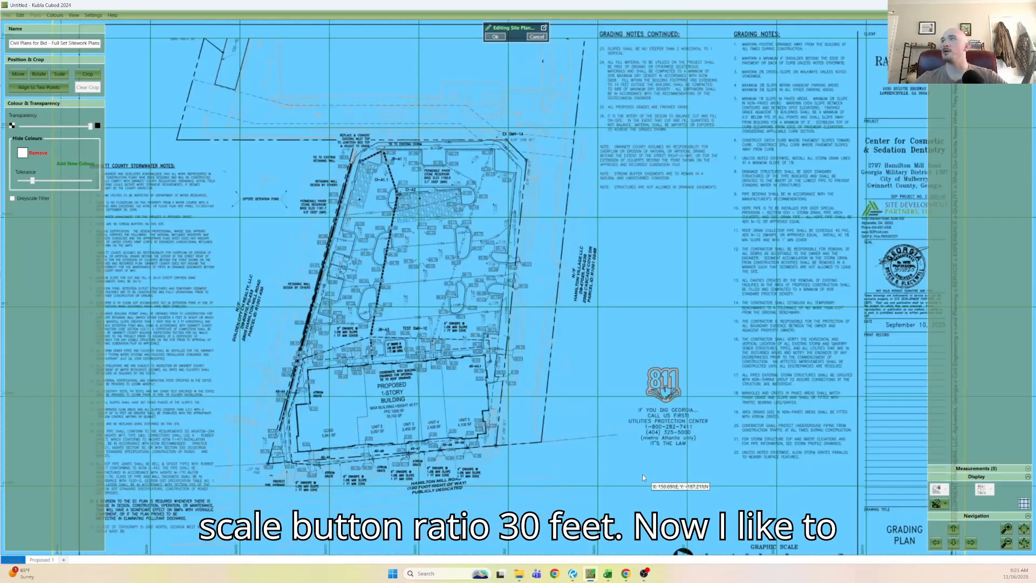
scroll(531, 389, up, 5)
middle_drag(567, 432, 540, 411)
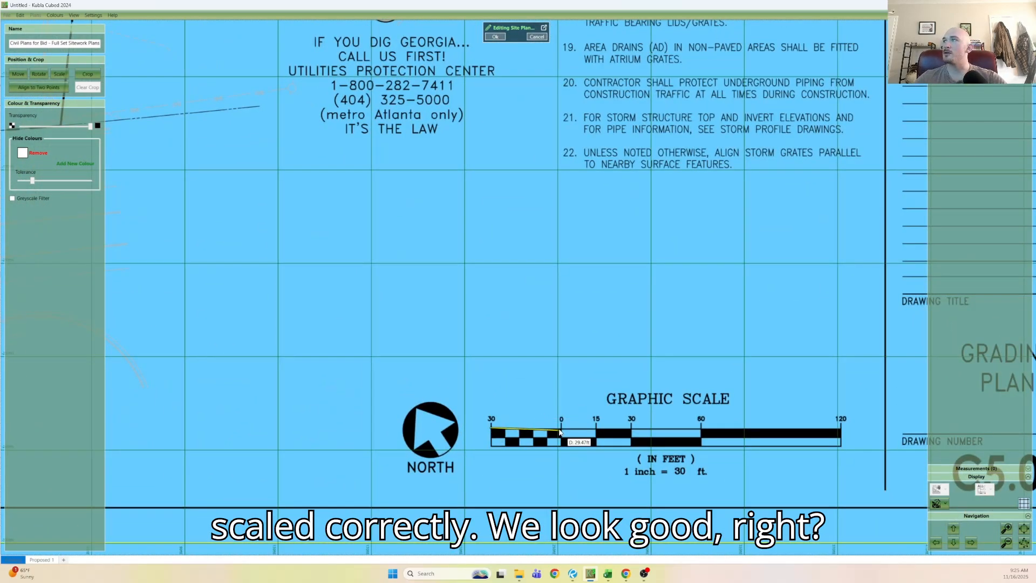
scroll(413, 407, down, 3)
middle_drag(339, 295, 589, 417)
click(88, 74)
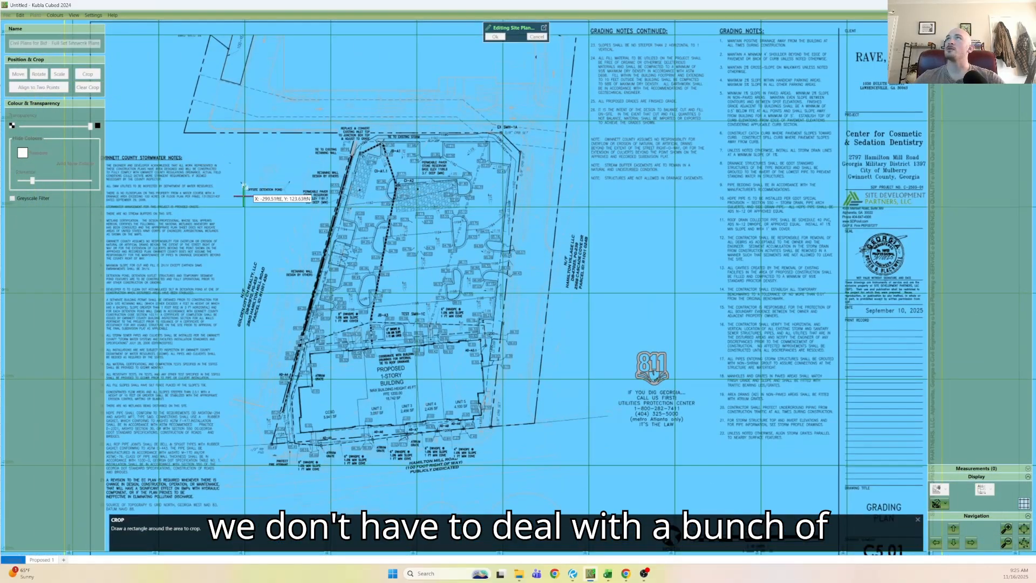
drag(222, 131, 560, 373)
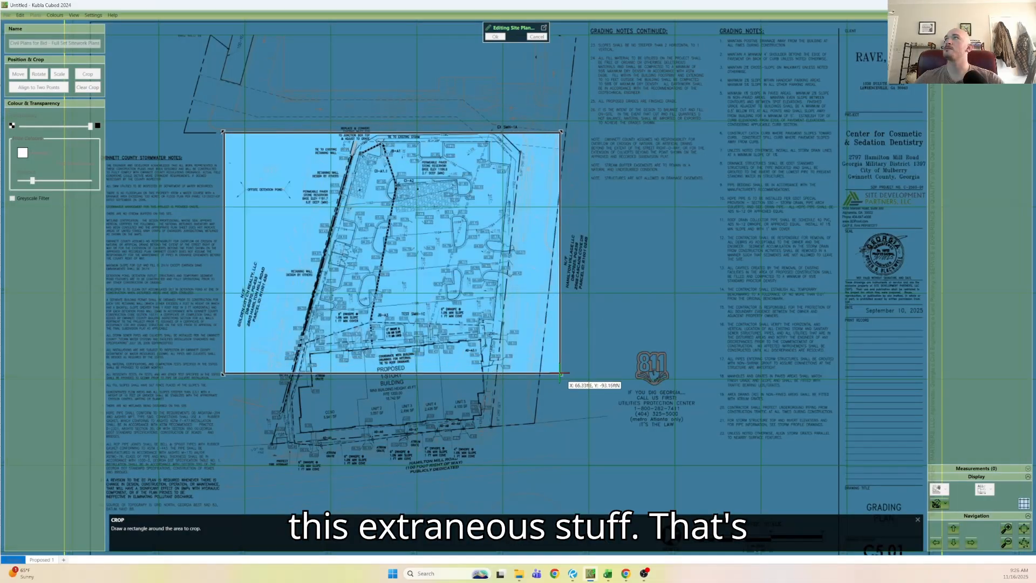
key(Escape)
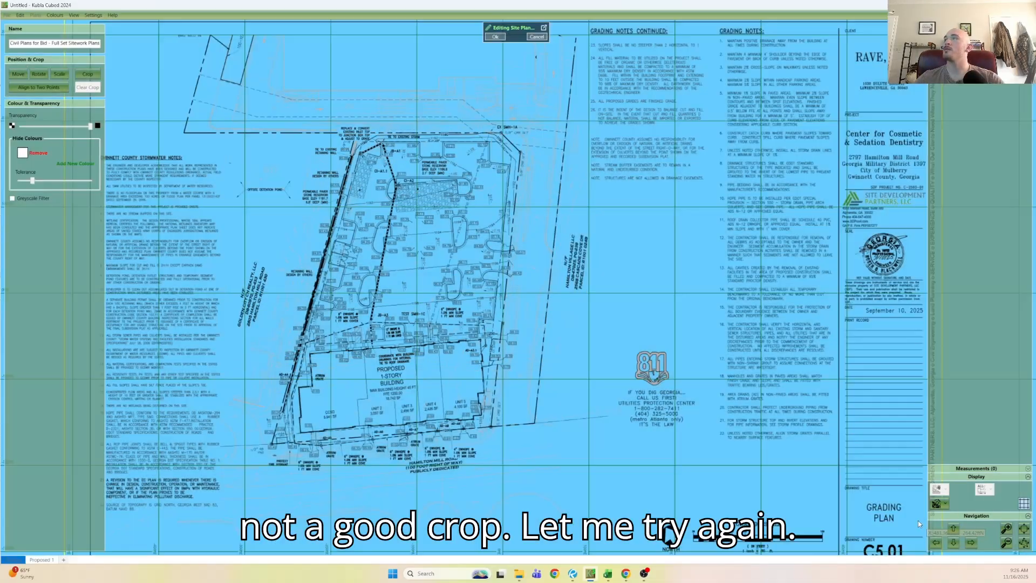
Crop the grading plan to a rectangle around the site, excluding the notes and title block, and accept the site plan edits.
click(87, 74)
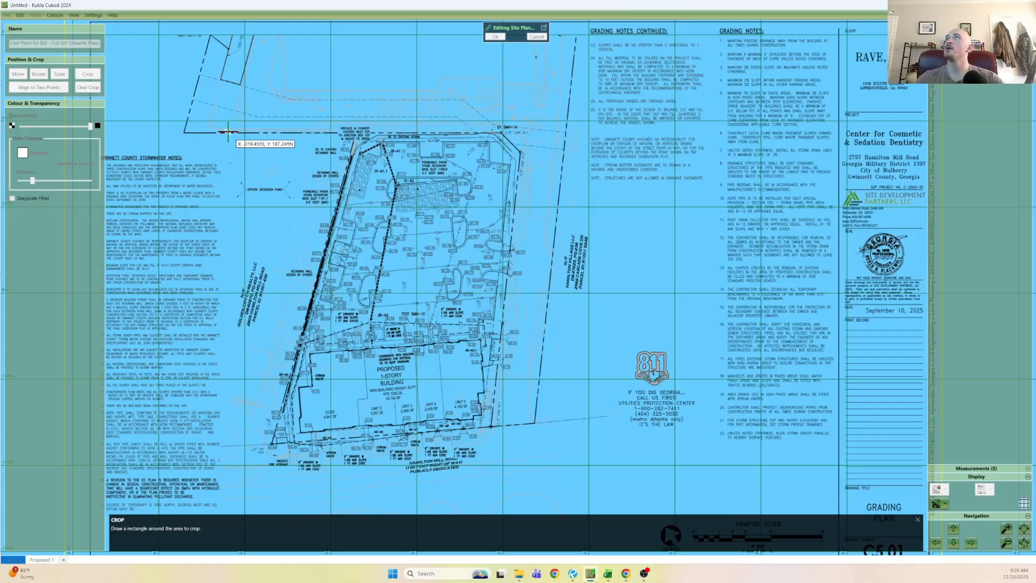
drag(227, 130, 573, 486)
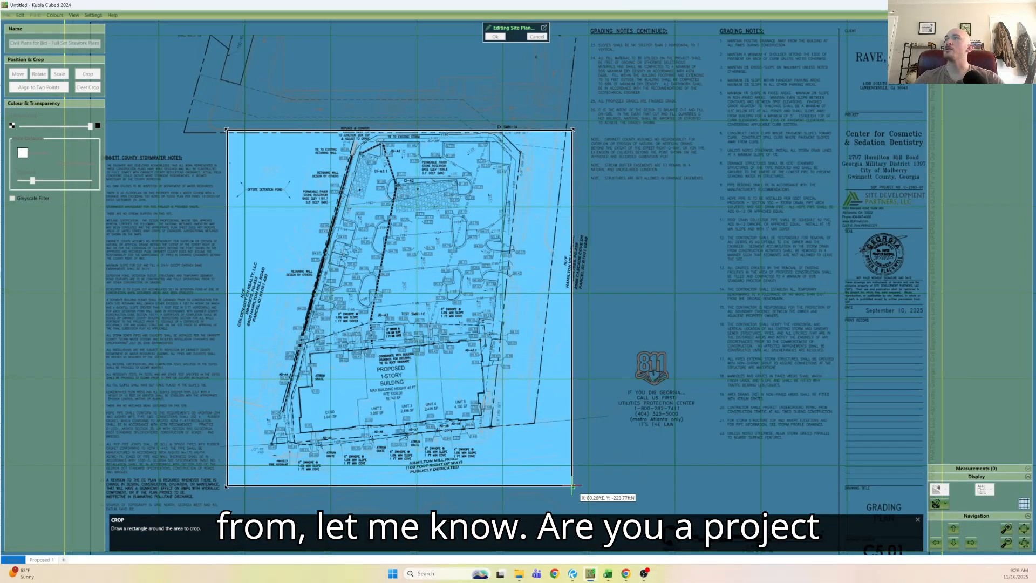
click(897, 542)
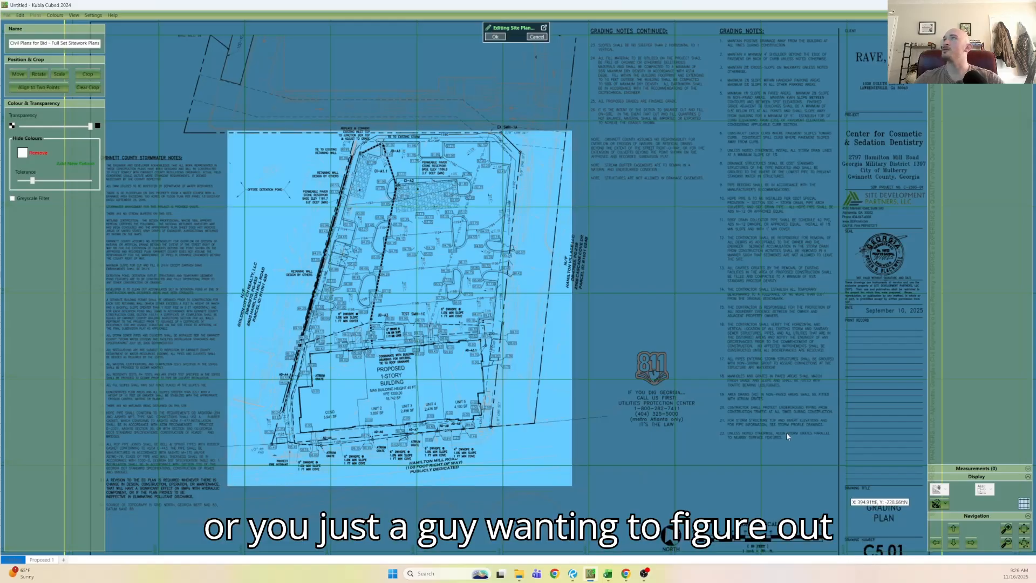
click(494, 37)
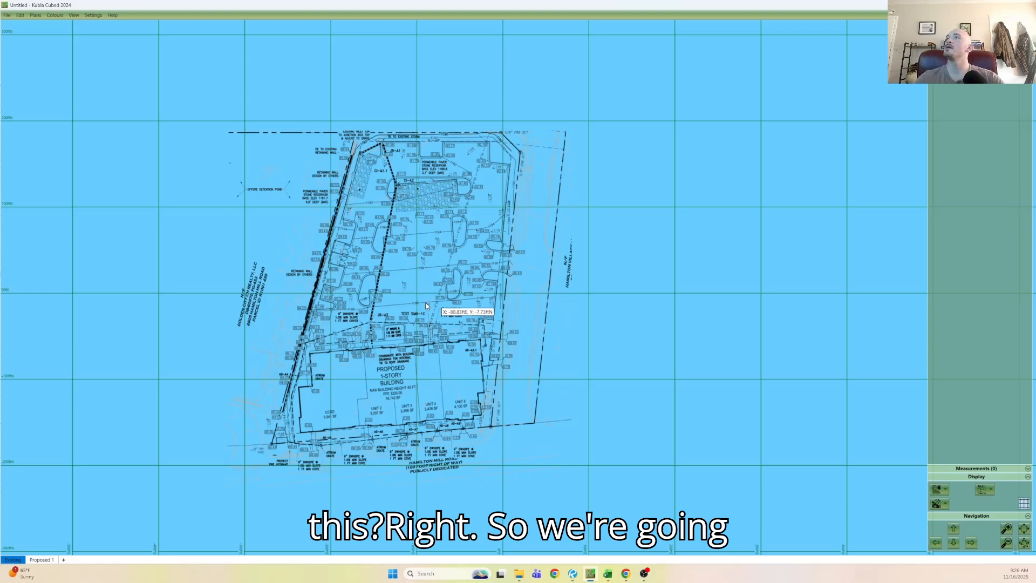
Add a feature surface to the existing ground and start loading its contours from the plan drawing.
right_drag(436, 298, 464, 287)
click(939, 40)
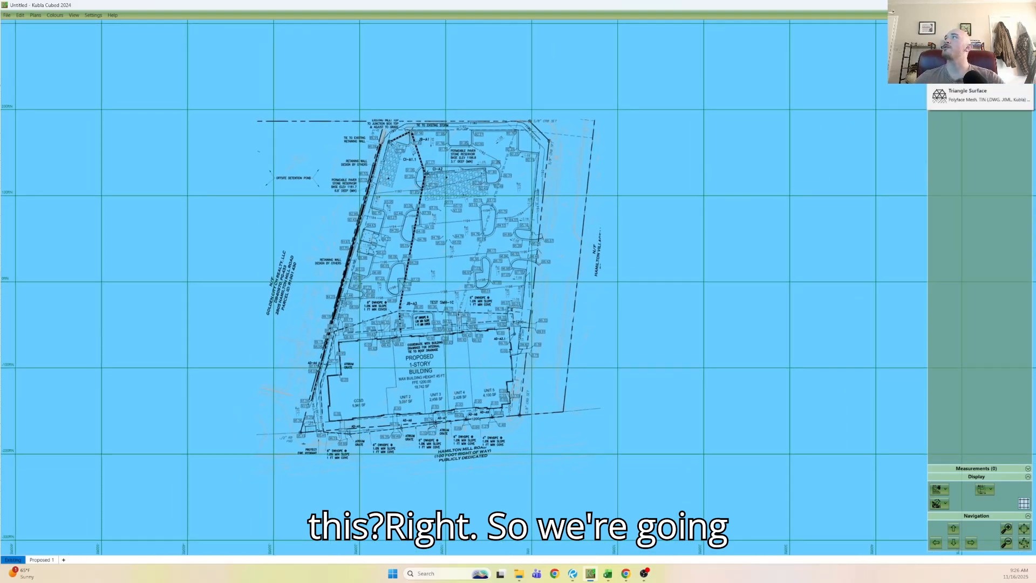
click(979, 70)
click(33, 540)
click(39, 506)
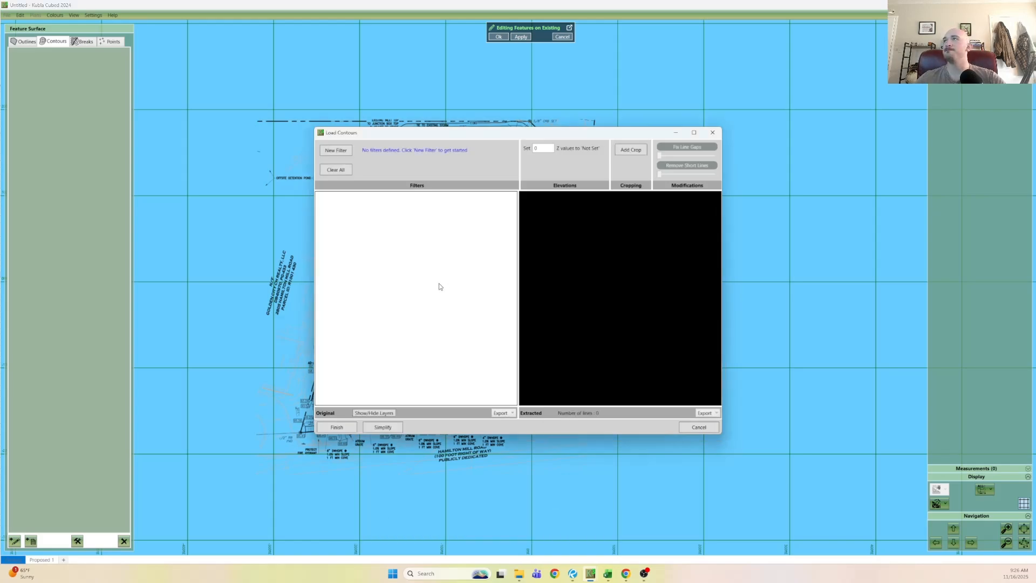
Add a contour filter by sampling the grey 1190 existing contour line near inlet CI-A2.
scroll(399, 295, up, 5)
scroll(401, 294, up, 3)
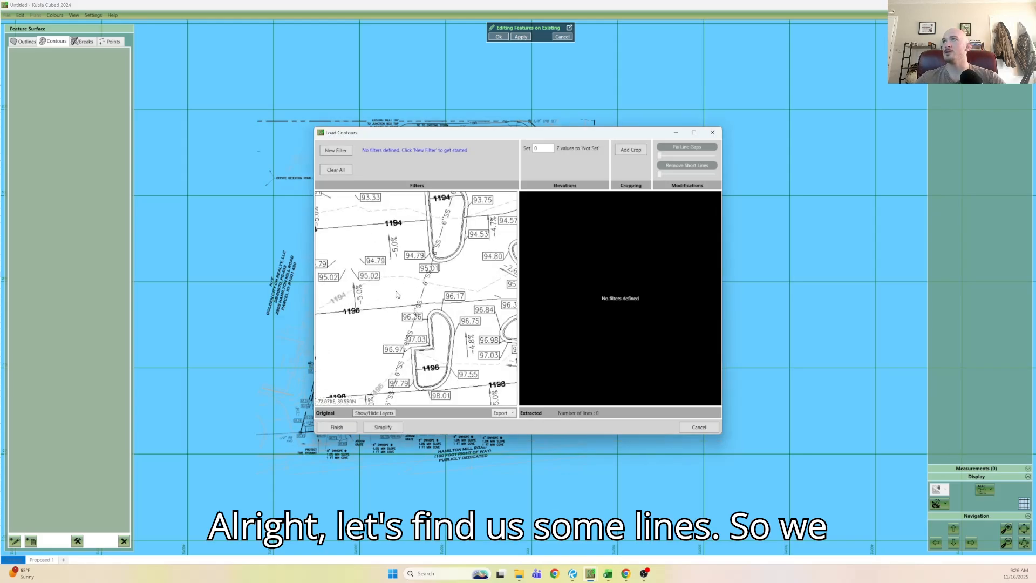
scroll(376, 225, down, 3)
scroll(434, 294, up, 3)
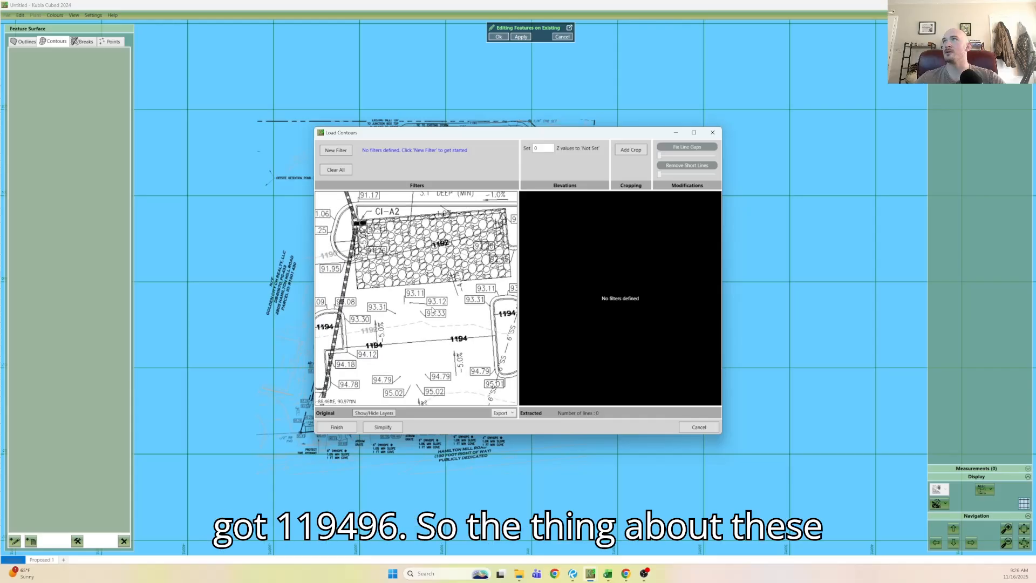
scroll(334, 271, up, 4)
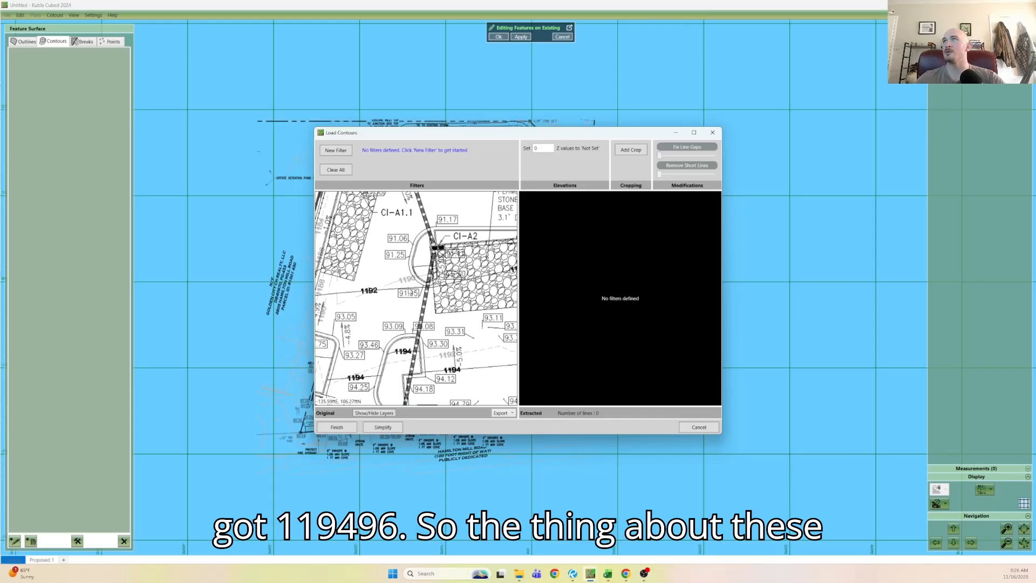
click(344, 152)
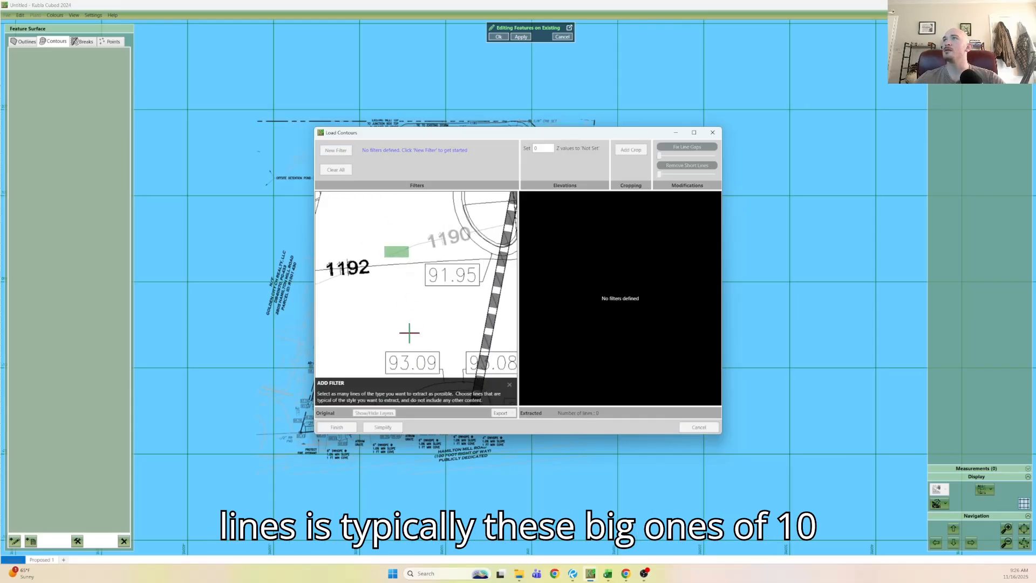
key(Return)
Add a second contour filter by sampling the grey dashed intermediate contour in the parking area, just above the 96.17 spot elevation.
scroll(439, 366, down, 3)
middle_drag(439, 366, 314, 269)
scroll(436, 296, down, 5)
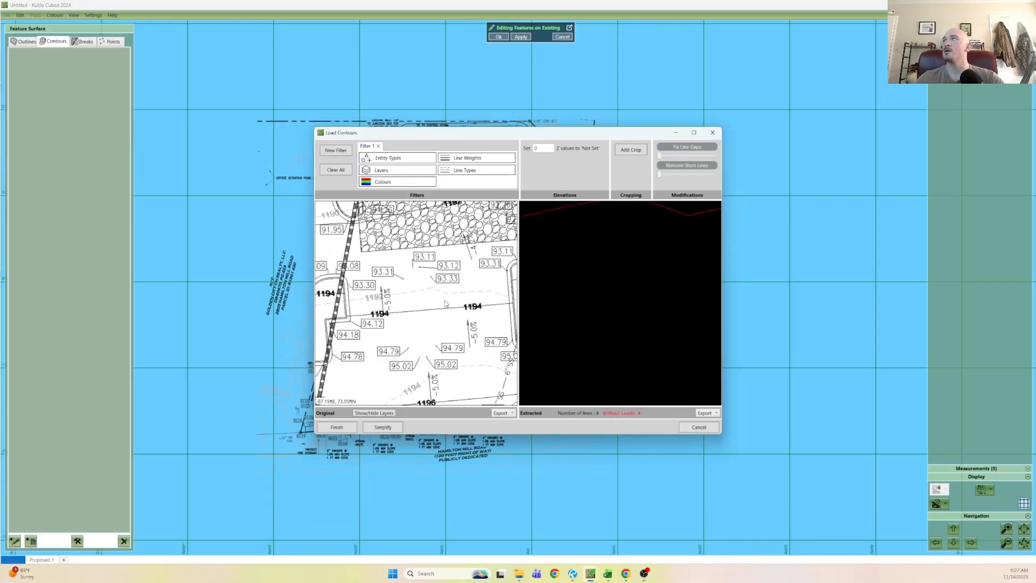
scroll(414, 337, down, 4)
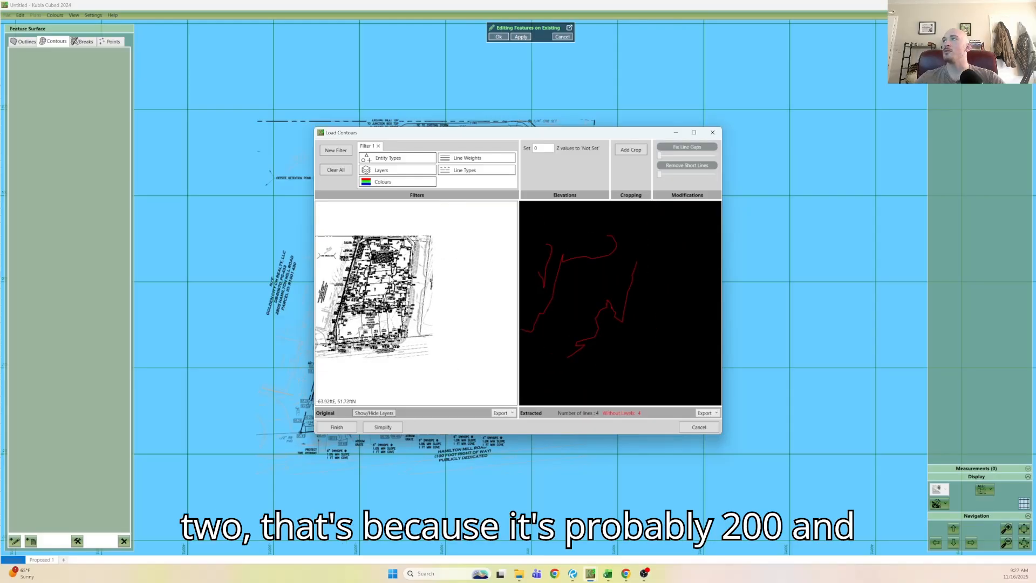
scroll(397, 237, up, 10)
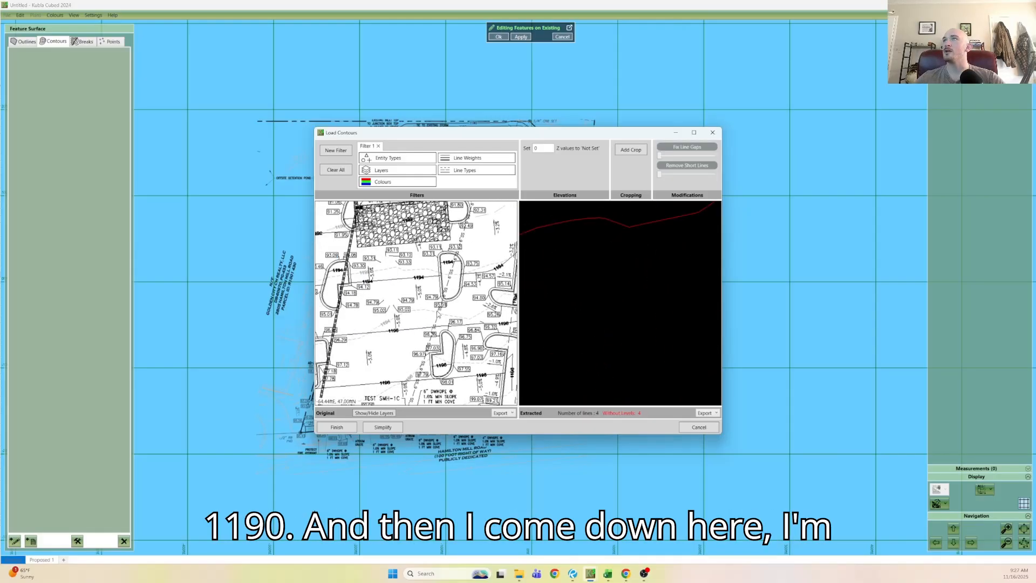
click(335, 151)
drag(345, 286, 385, 300)
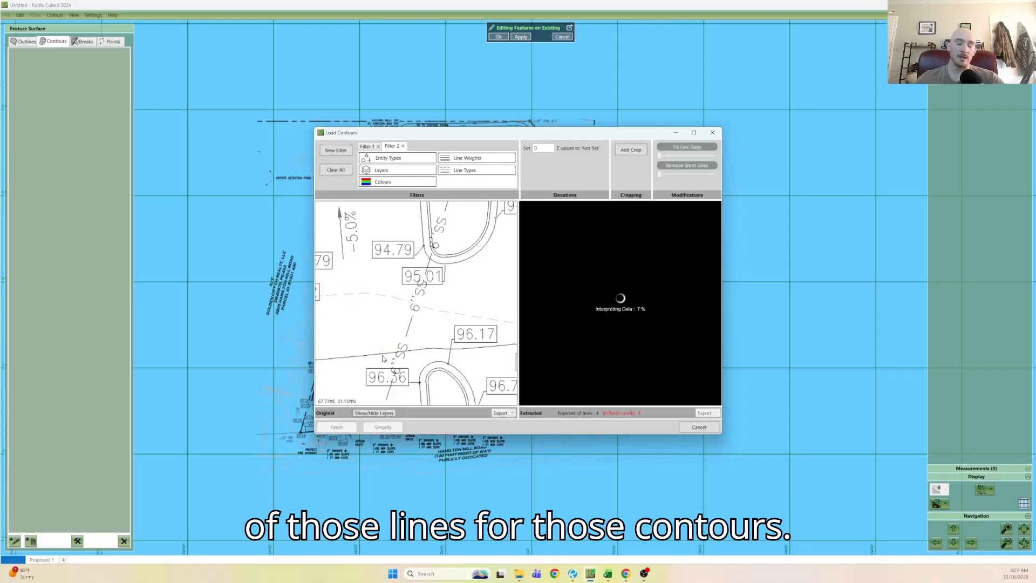
Remove the short stray lines from the extracted contours and finish loading them into the existing surface.
scroll(381, 313, down, 10)
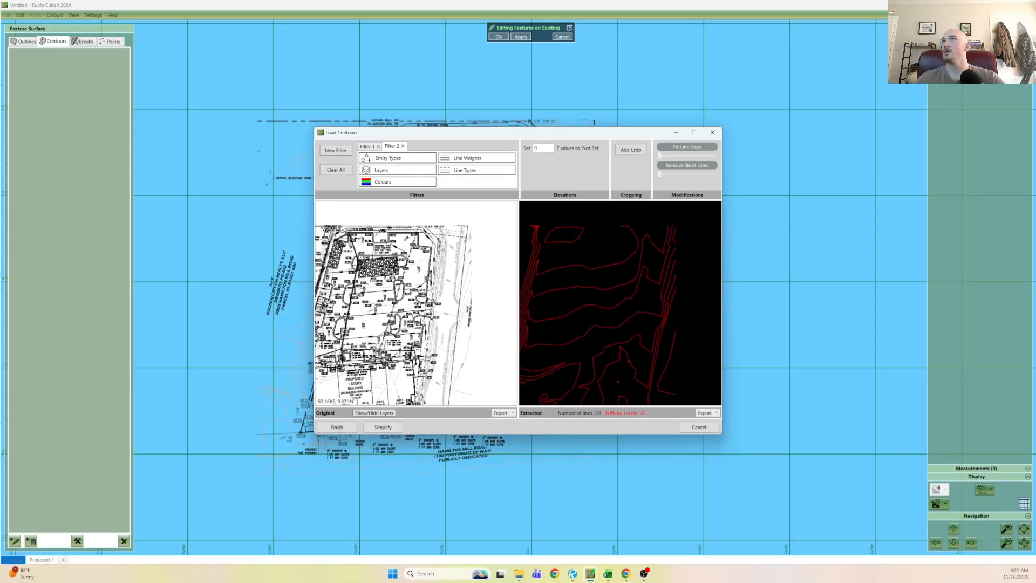
scroll(382, 314, down, 5)
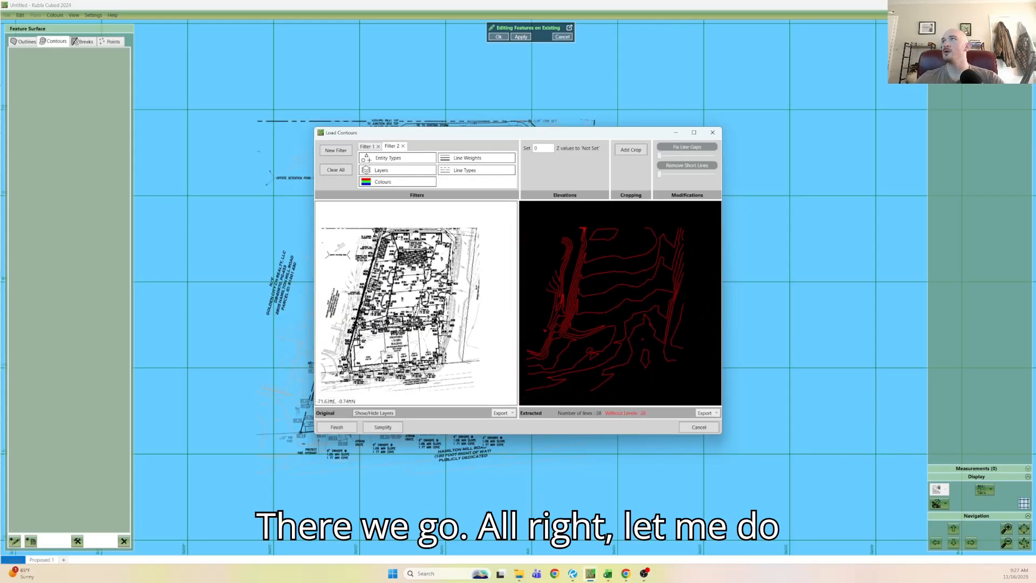
middle_drag(421, 304, 436, 294)
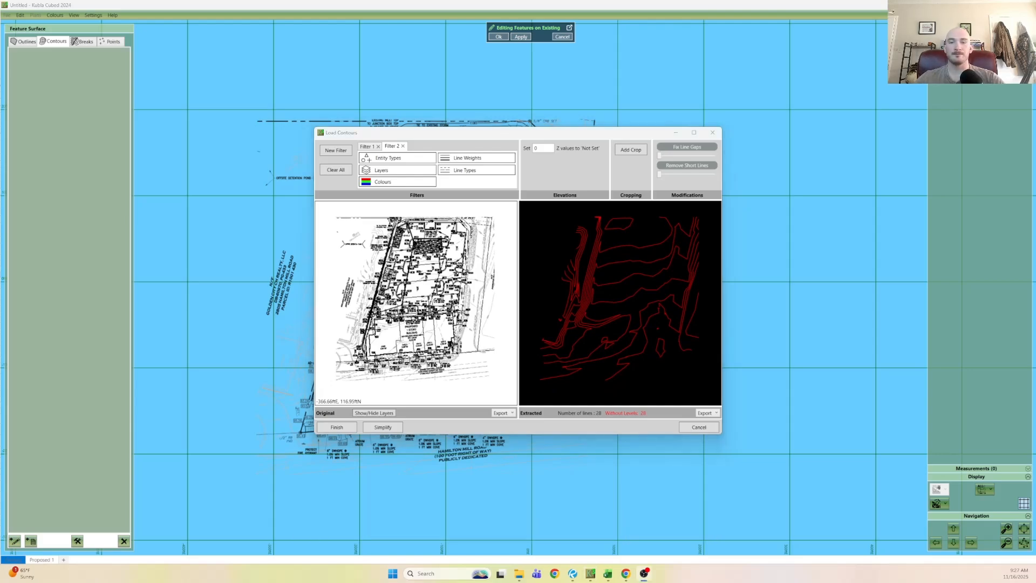
scroll(622, 294, up, 8)
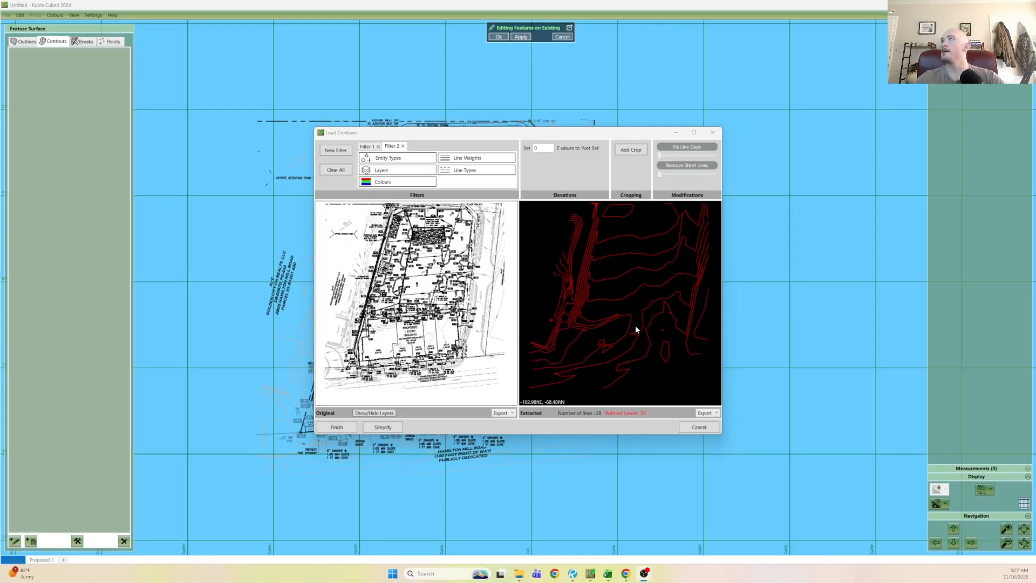
scroll(613, 302, up, 3)
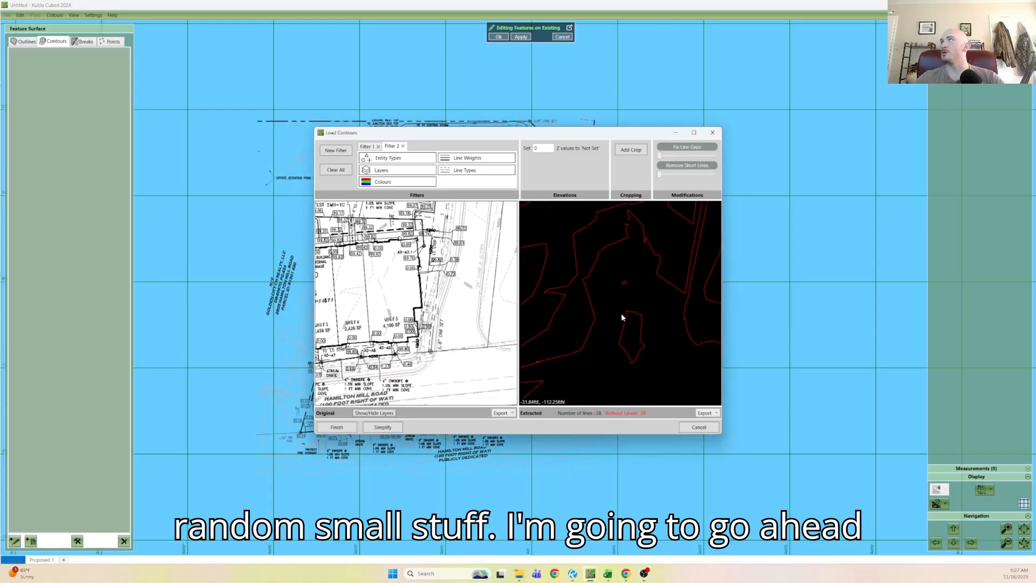
drag(672, 175, 677, 175)
scroll(574, 313, down, 6)
middle_drag(574, 299, 588, 320)
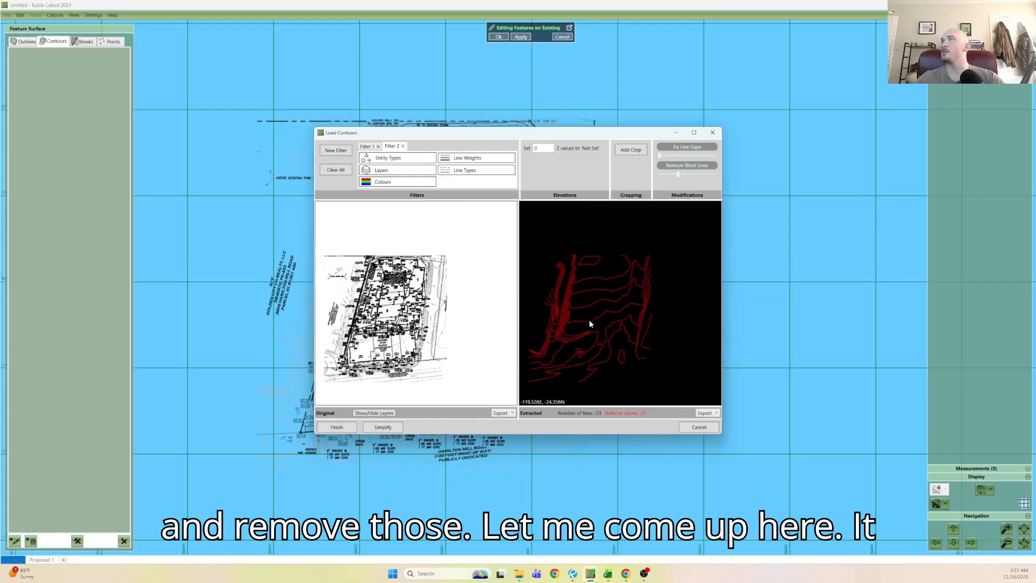
click(336, 426)
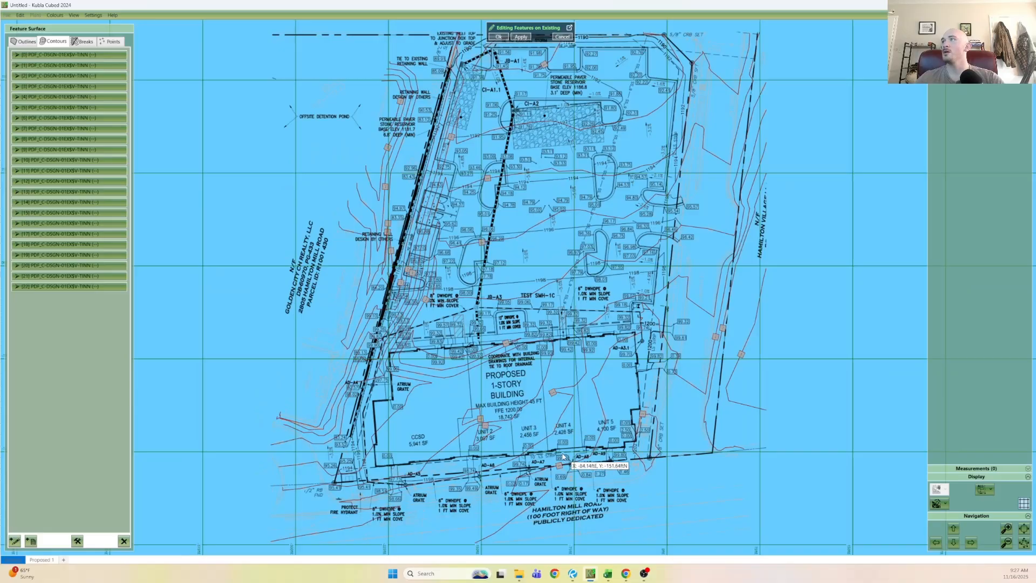
Examine the loaded contours around the proposed building and parking area for faulty or stray lines.
scroll(561, 464, up, 5)
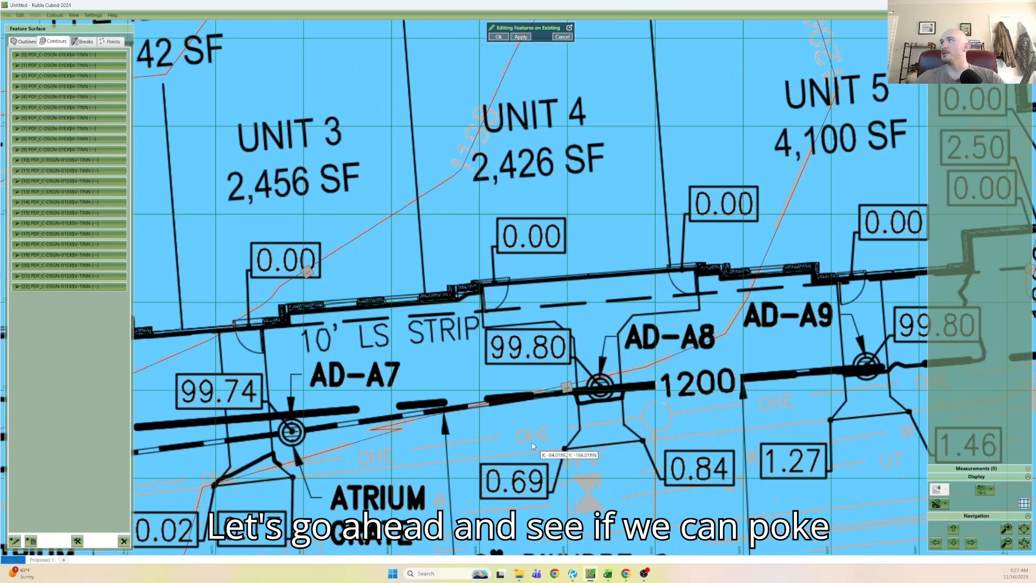
scroll(541, 438, down, 1)
scroll(541, 438, down, 4)
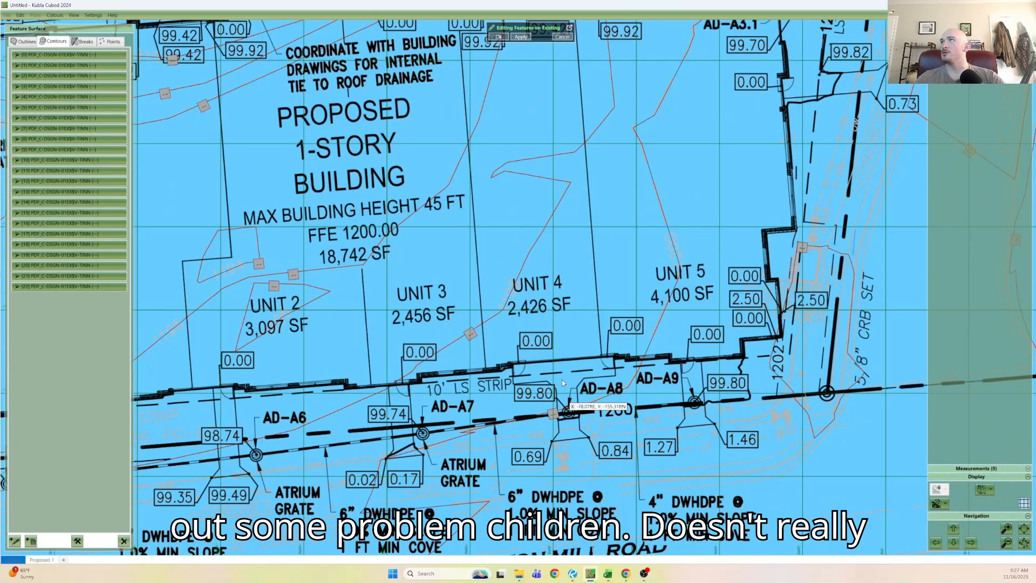
scroll(547, 318, down, 2)
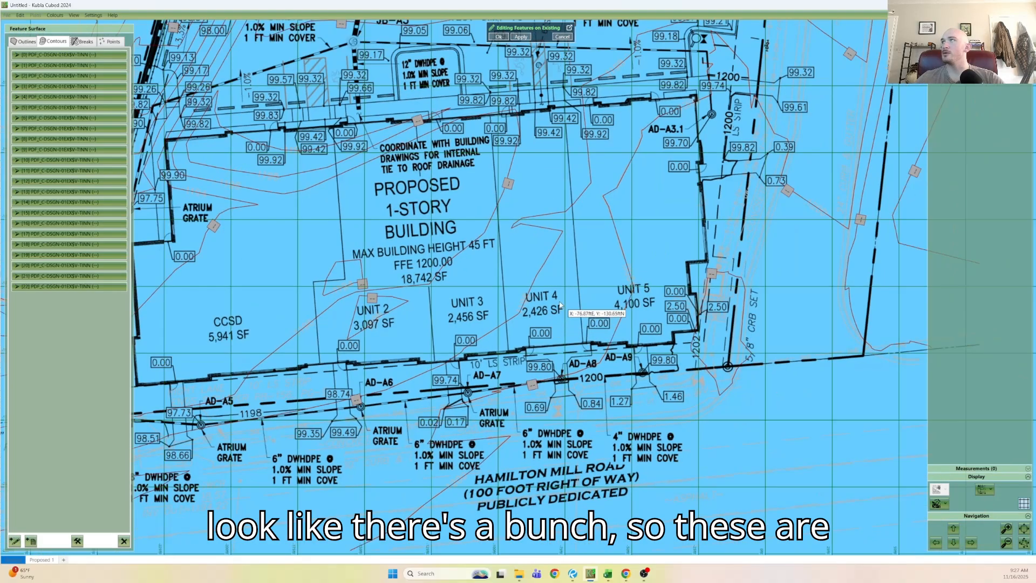
scroll(822, 124, up, 1)
scroll(529, 435, down, 1)
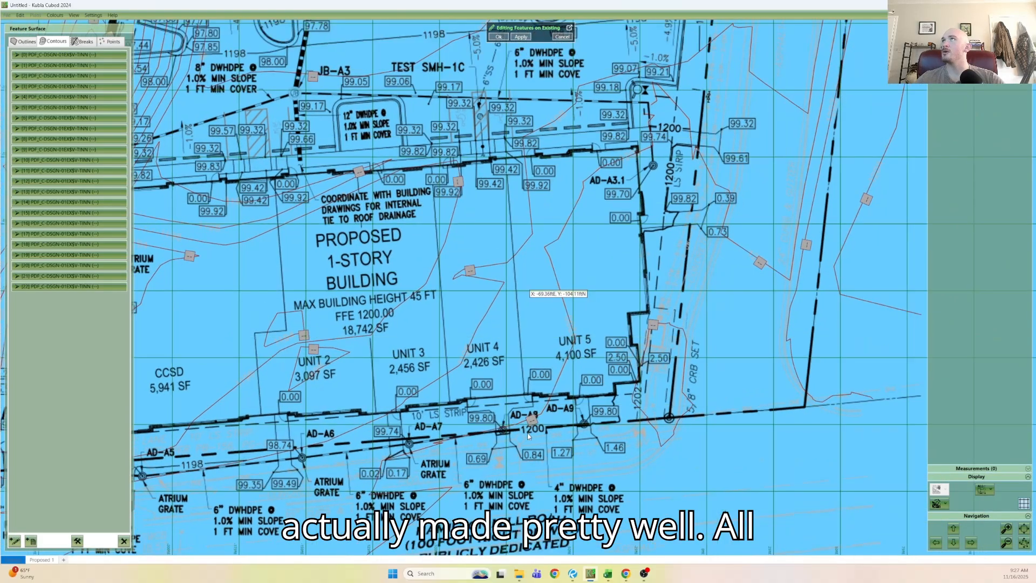
middle_drag(528, 434, 536, 503)
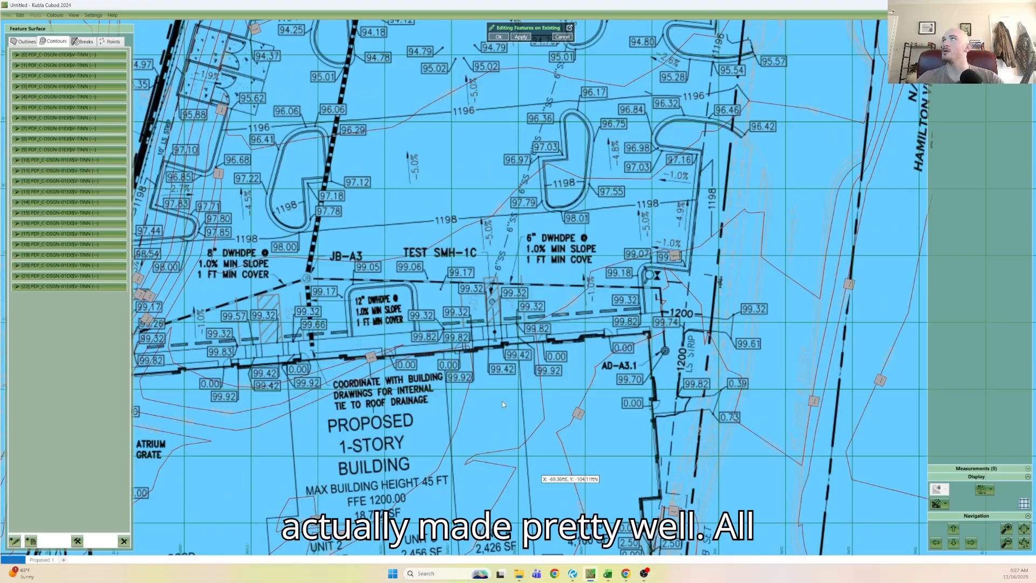
scroll(449, 267, down, 2)
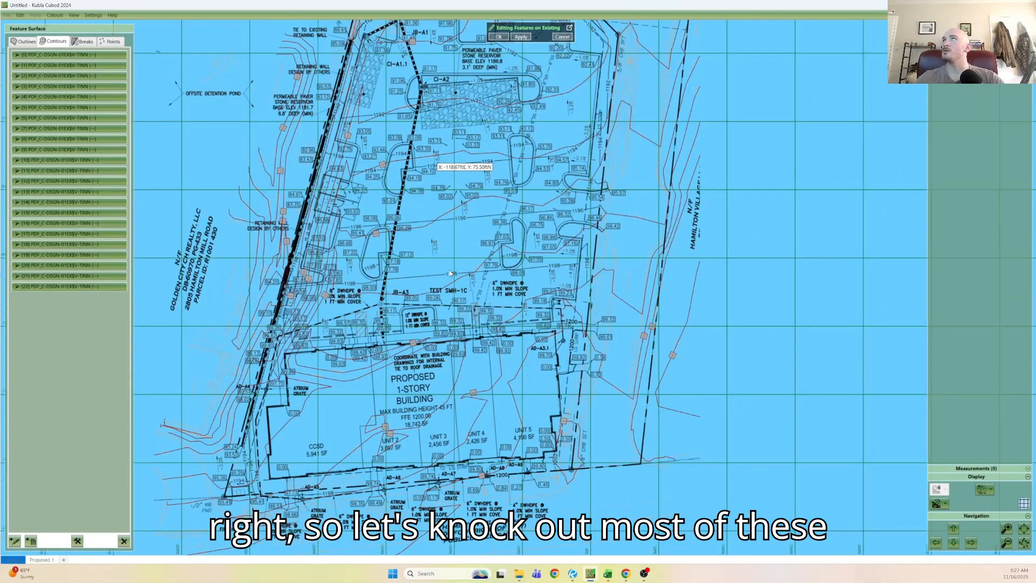
Draw a multiple-elevation range line across the contours from the 91.78 spot near JB-A1, through the parking area, to the building below AD-A3.1.
scroll(447, 354, down, 1)
scroll(448, 238, up, 1)
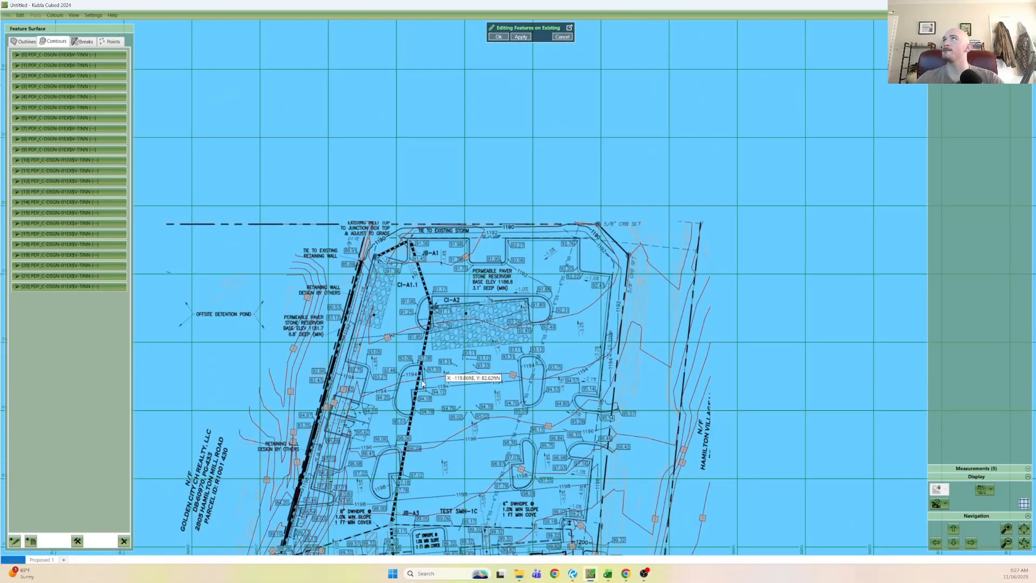
scroll(448, 238, up, 3)
scroll(432, 310, down, 1)
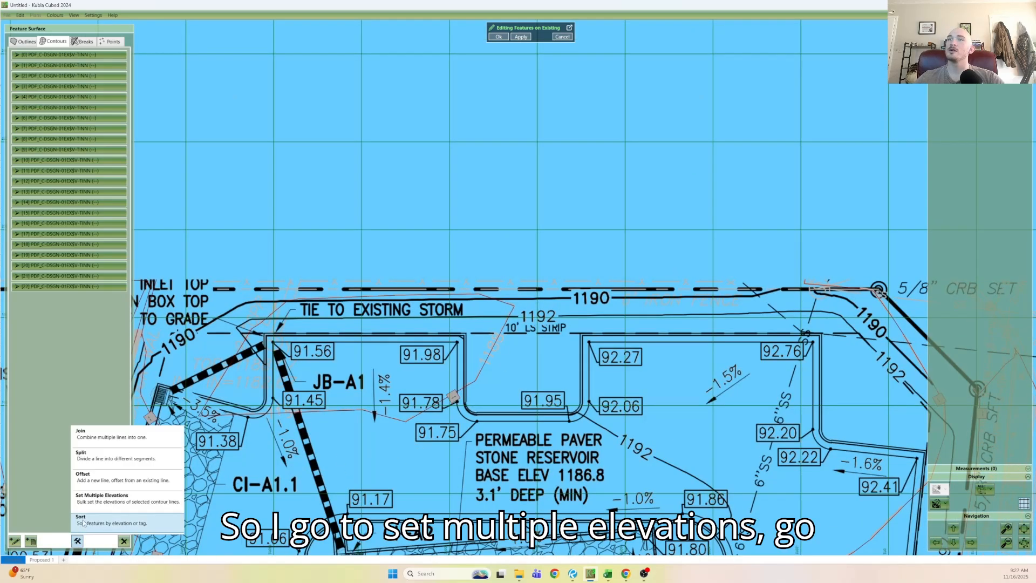
click(77, 541)
click(417, 402)
middle_drag(472, 464, 307, 199)
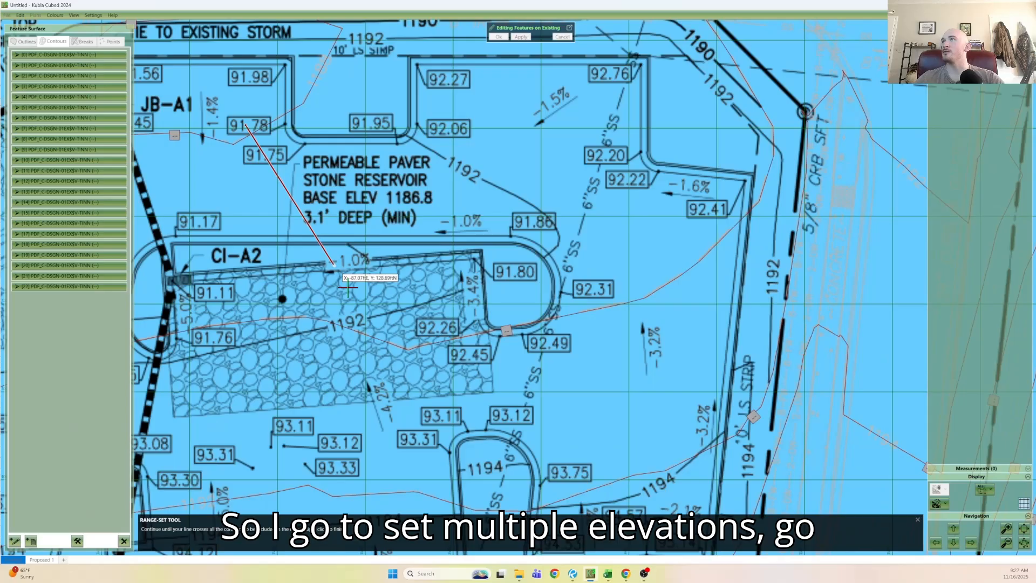
click(360, 404)
click(384, 502)
middle_drag(380, 424, 339, 124)
middle_drag(373, 360, 338, 122)
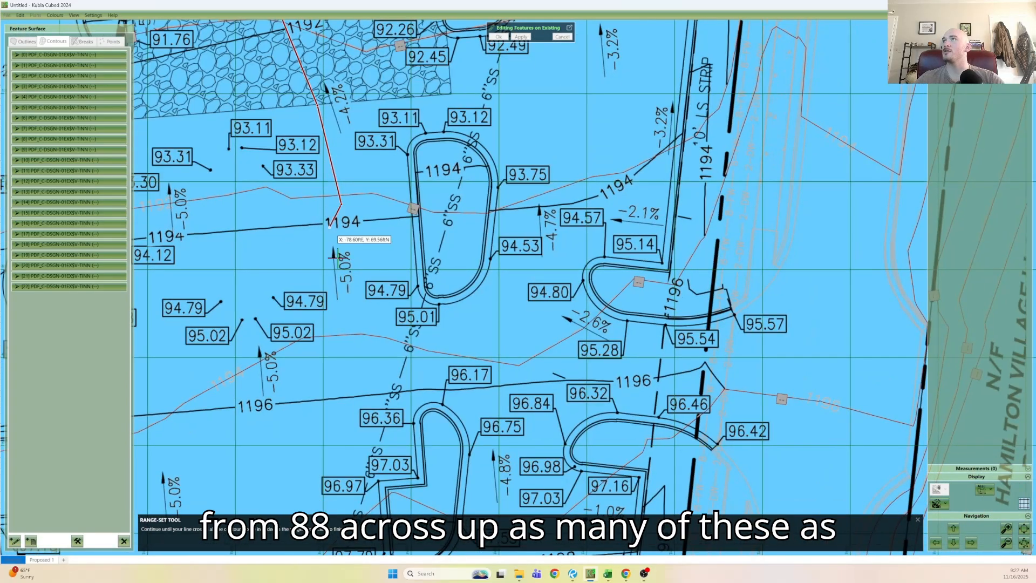
click(336, 422)
middle_drag(336, 421, 320, 178)
click(481, 467)
middle_drag(481, 466, 360, 190)
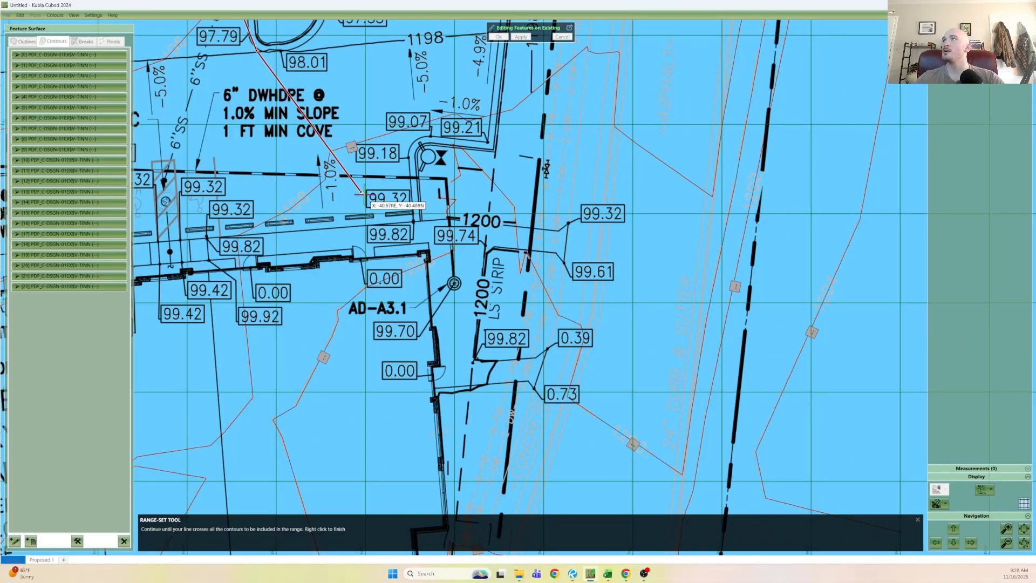
middle_drag(339, 302, 324, 133)
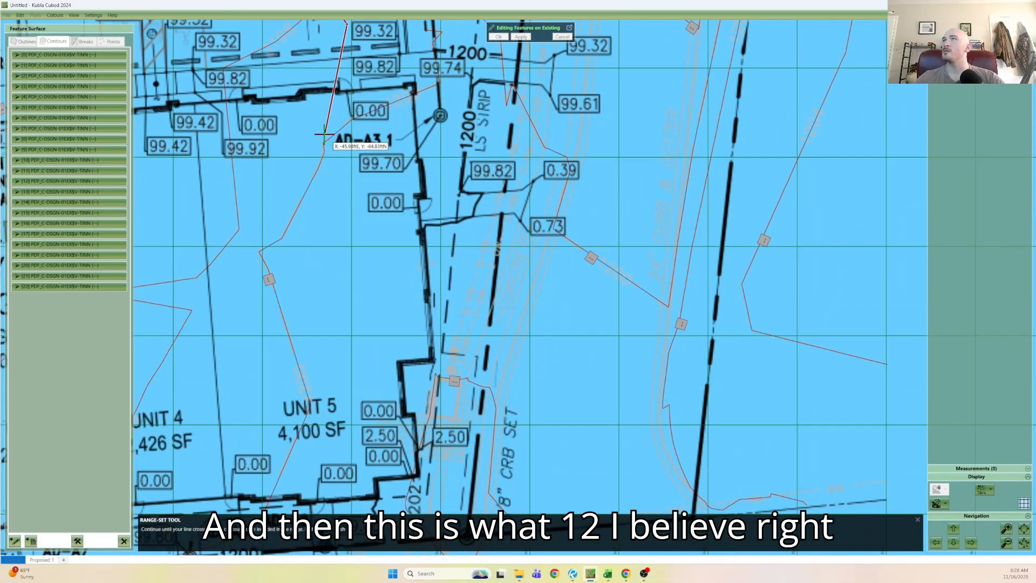
double_click(343, 205)
Assign elevations to the crossed contours starting at 1188 ft, with a 2 ft interval and ascending slope.
text(1188)
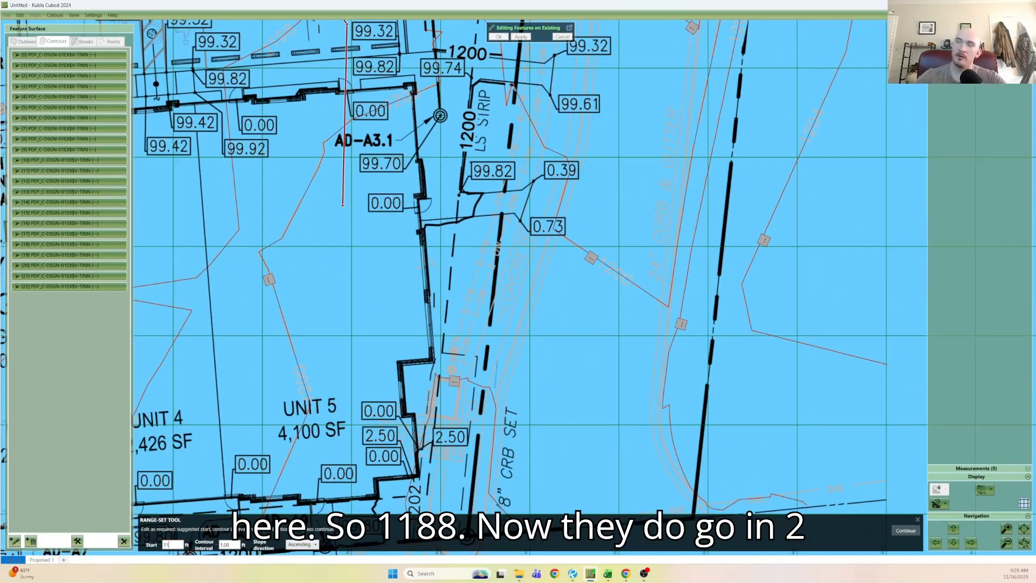
click(230, 546)
text(2)
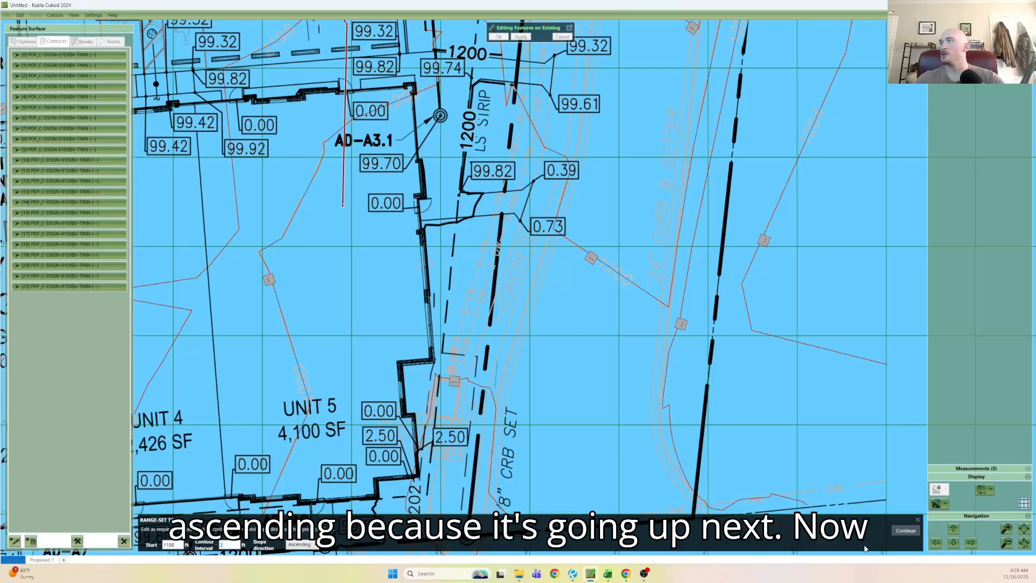
click(905, 531)
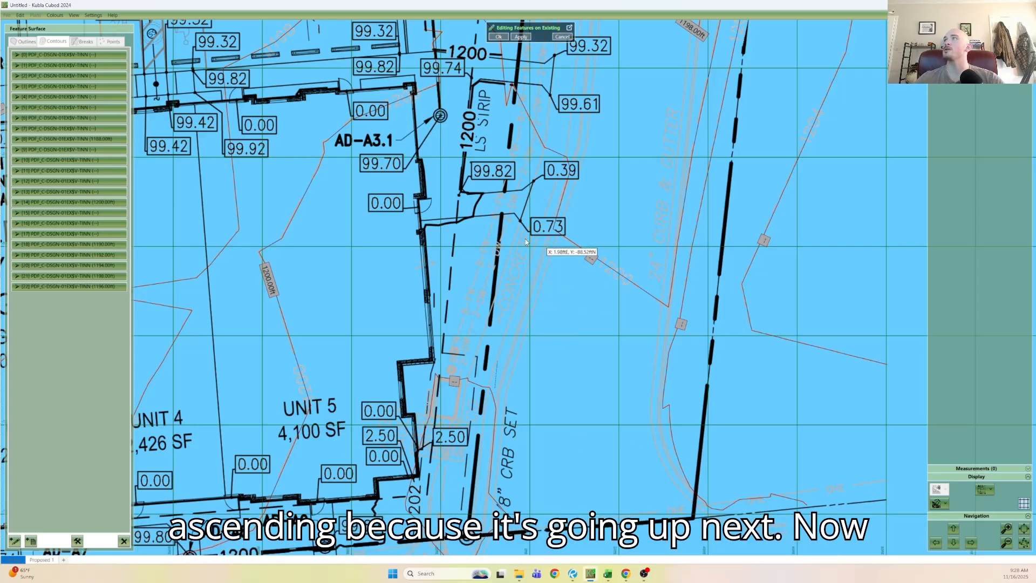
Join the 1200 ft contour inside the building to the unassigned contour line just east of the building.
click(266, 270)
middle_drag(446, 137, 418, 284)
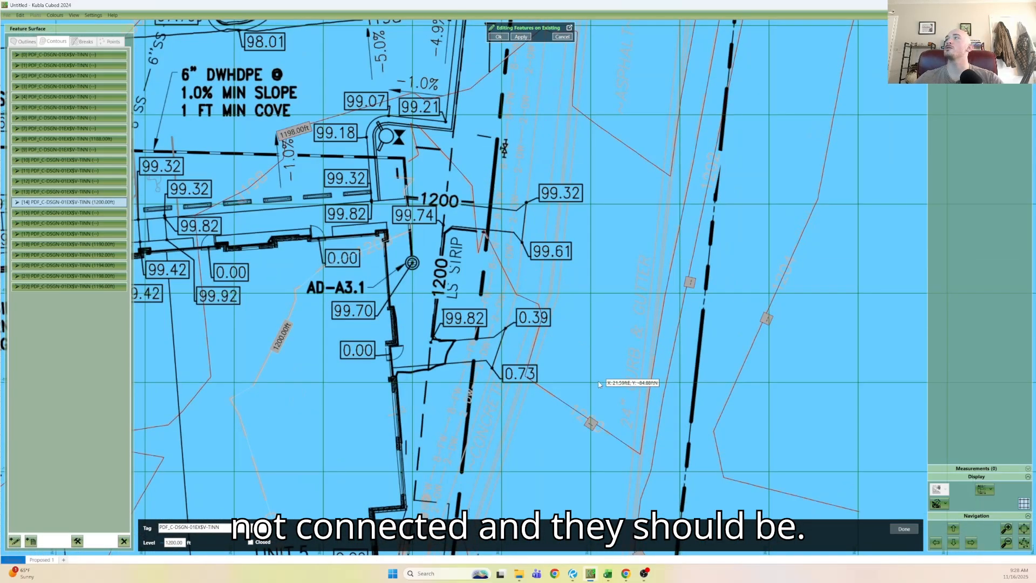
ctrl+click(592, 423)
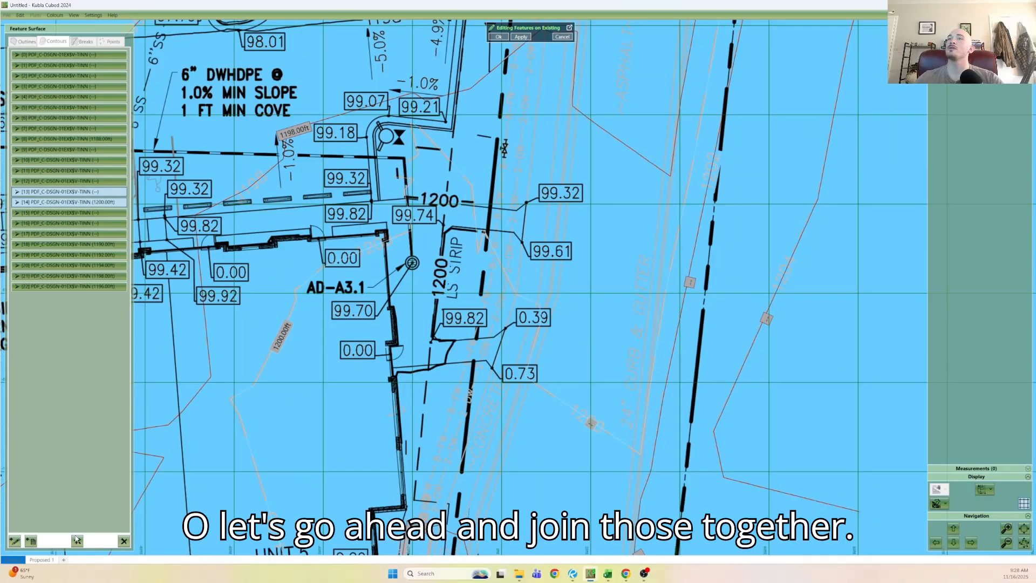
click(77, 540)
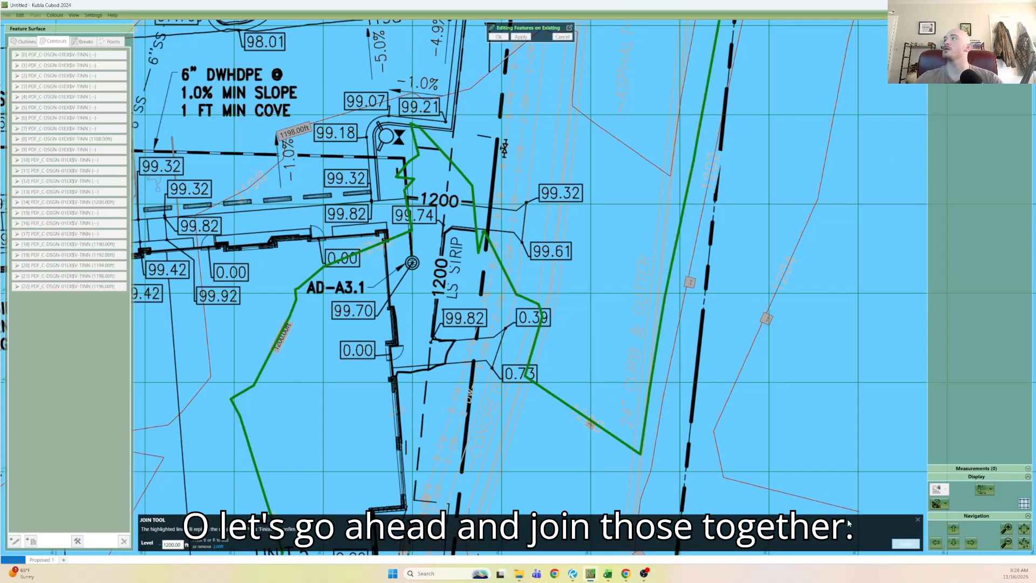
click(906, 543)
Examine the levels of the contours along the retaining wall, from the 8" DWHDPE note up to JB-A1, to find the unassigned ones.
scroll(540, 356, down, 3)
scroll(436, 301, up, 1)
middle_drag(437, 302, 556, 343)
middle_drag(312, 227, 456, 262)
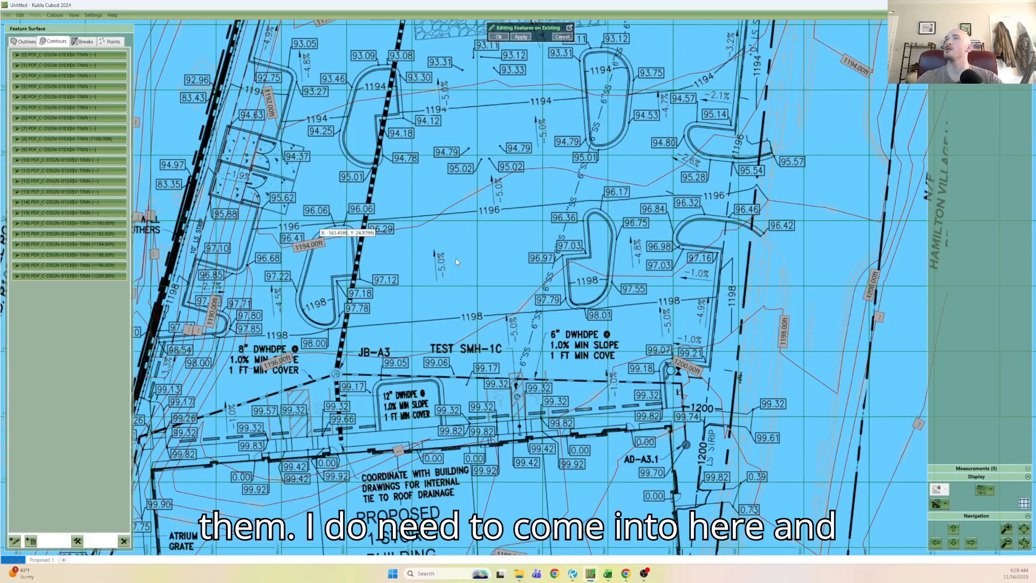
scroll(400, 369, up, 1)
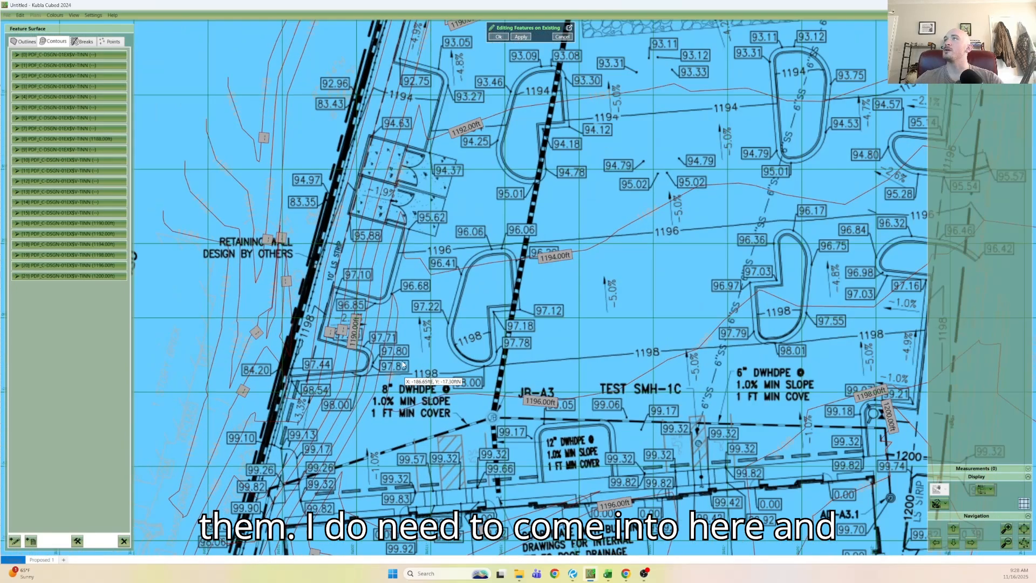
scroll(399, 369, up, 5)
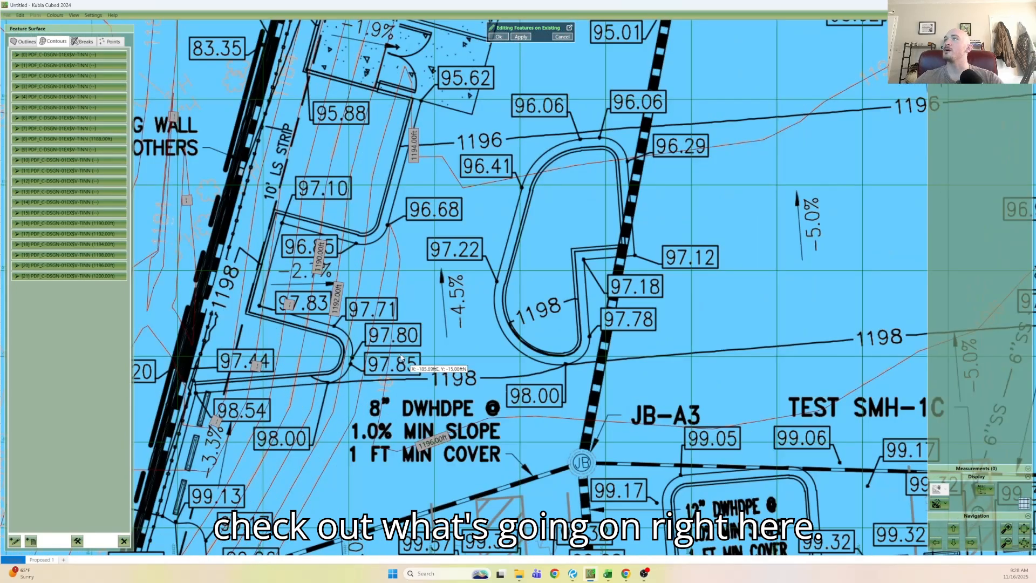
click(390, 399)
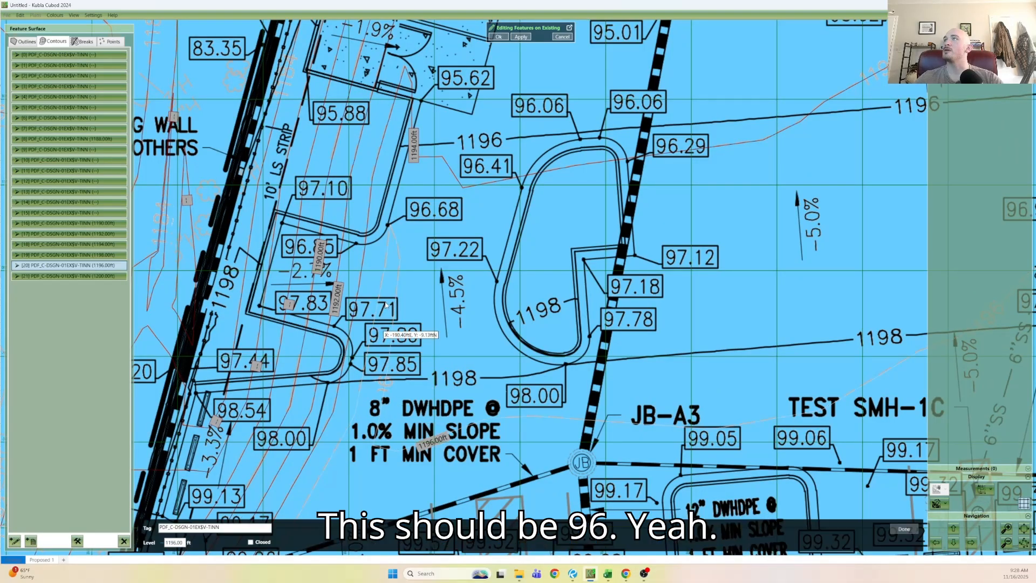
click(348, 277)
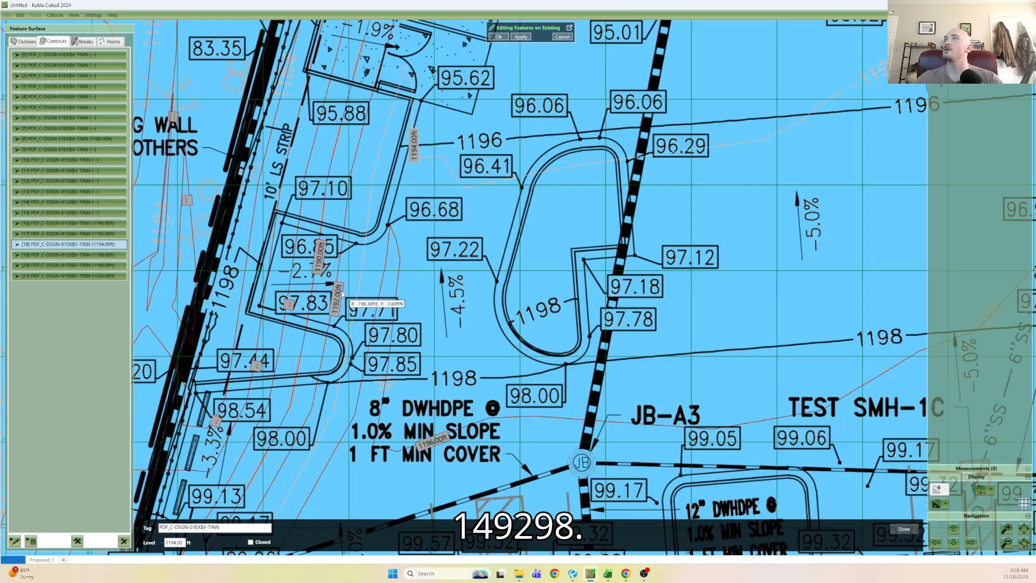
click(338, 289)
click(313, 262)
click(286, 302)
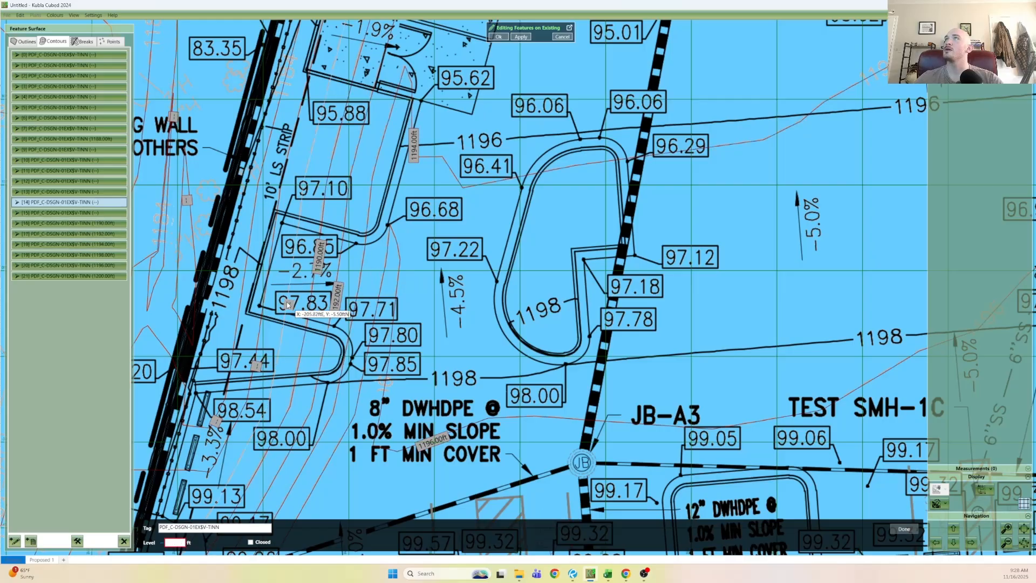
middle_drag(398, 46, 306, 418)
scroll(305, 419, up, 1)
scroll(303, 387, down, 3)
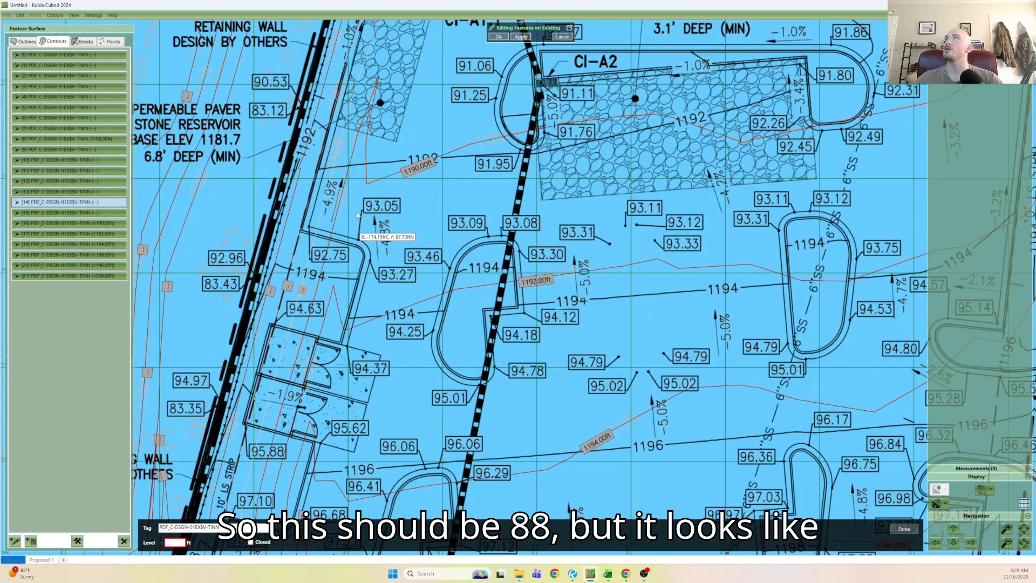
middle_drag(345, 100, 238, 399)
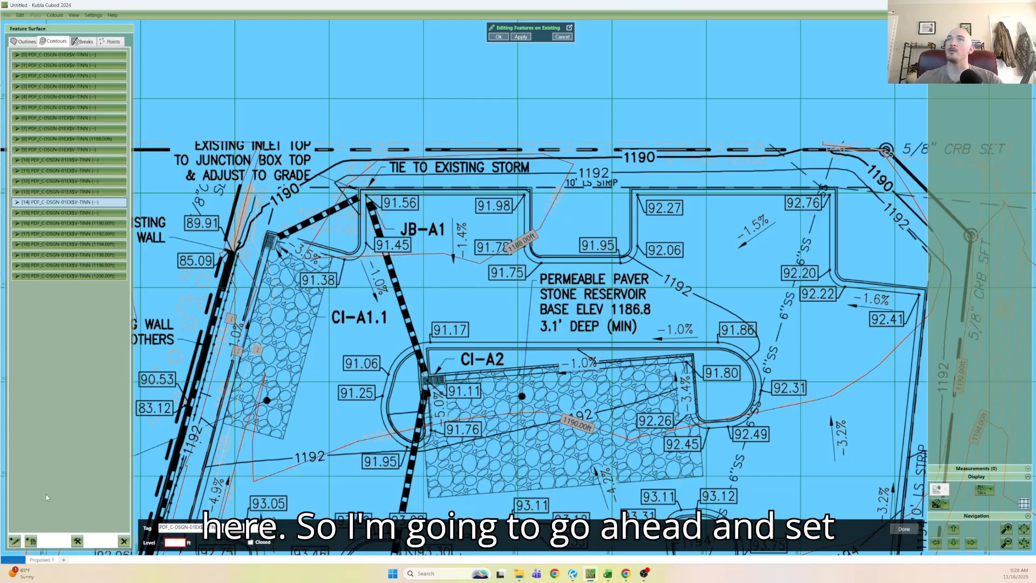
Set multiple elevations on the contours crossing the paver strip west of CI-A1.1, starting at 1188 ft, 2 ft interval, descending.
click(77, 540)
click(108, 500)
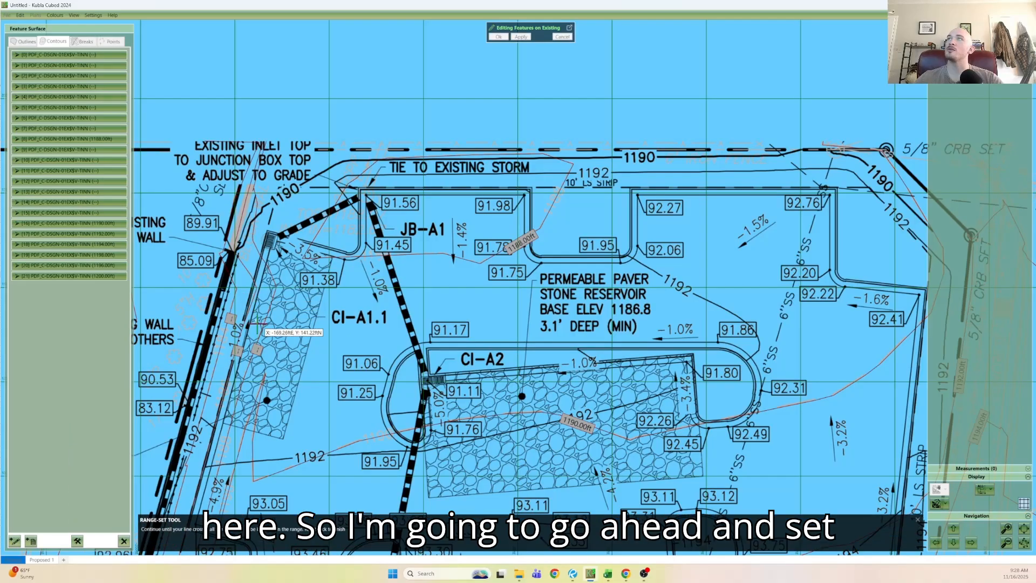
scroll(266, 341, up, 1)
right_click(199, 342)
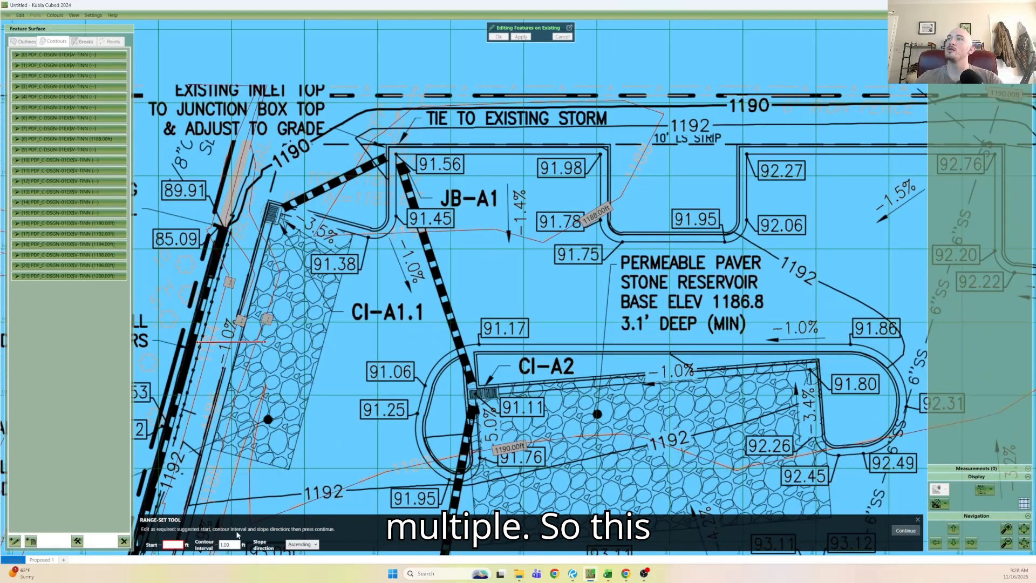
text(1188)
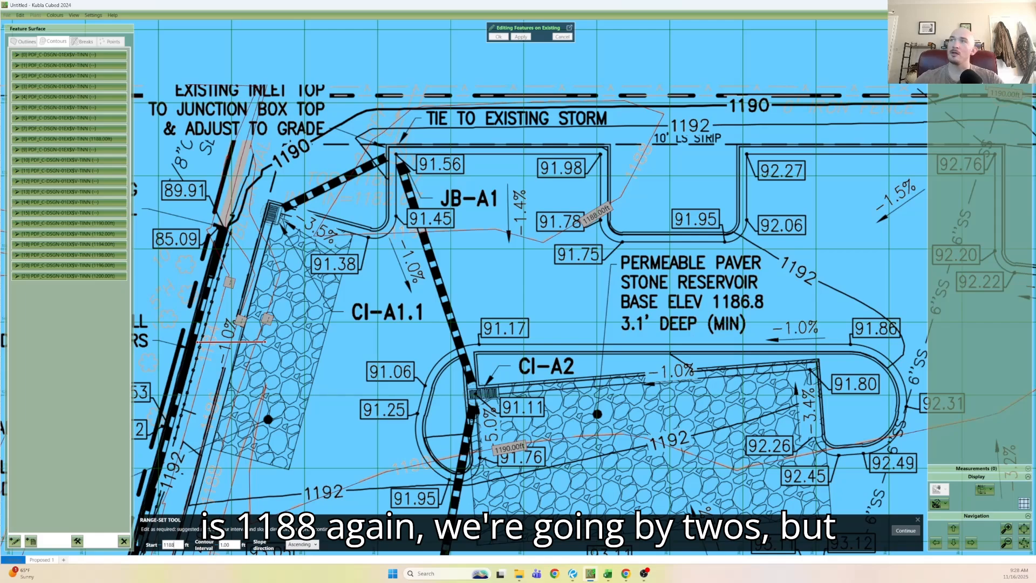
click(301, 545)
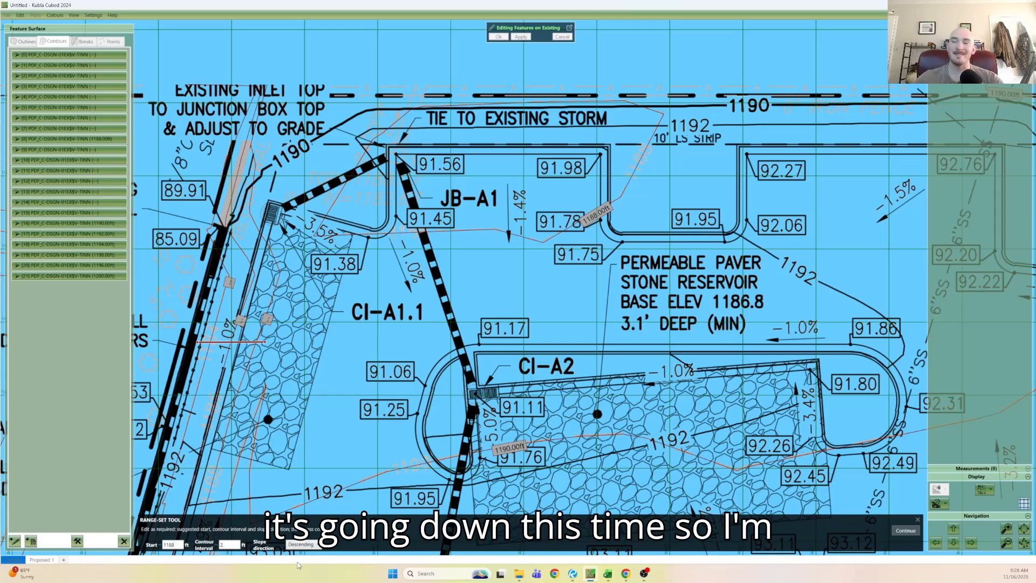
click(905, 530)
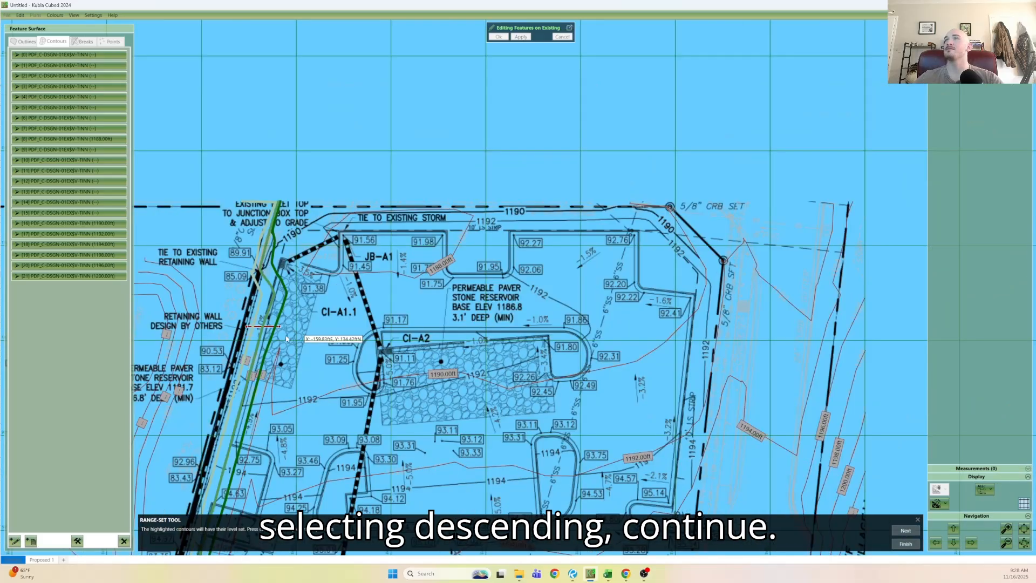
mouse_move(308, 382)
middle_down()
mouse_move(380, 337)
mouse_move(425, 284)
middle_up()
click(904, 530)
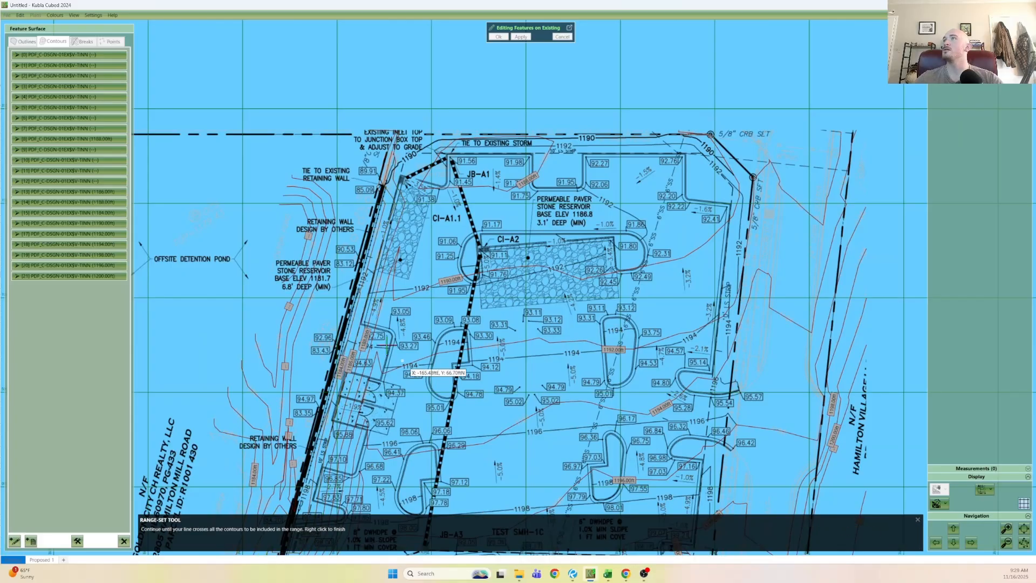
Delete the group of unassigned contours west of the retaining wall, outside the site limits.
scroll(296, 388, up, 3)
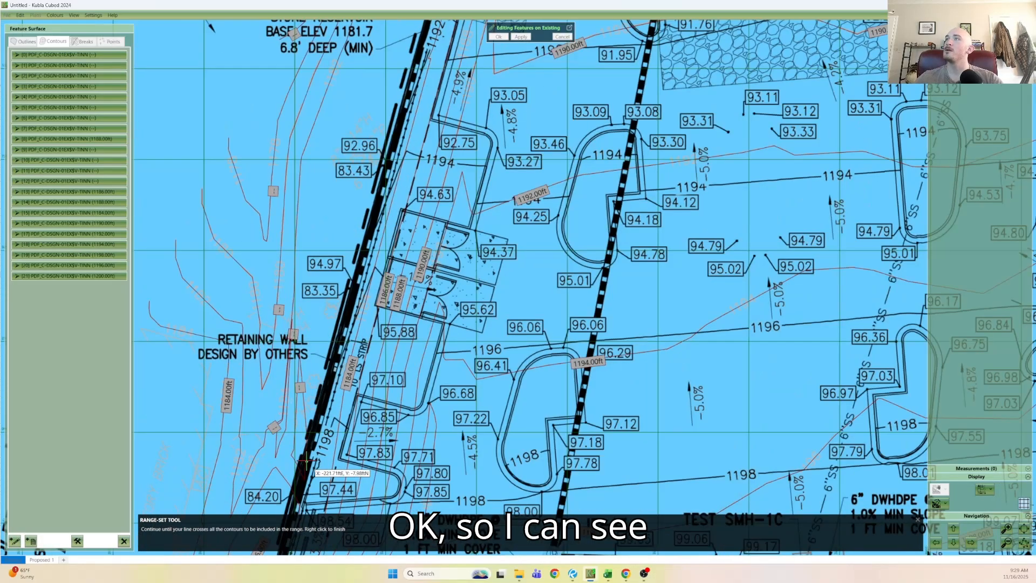
middle_drag(313, 430, 342, 252)
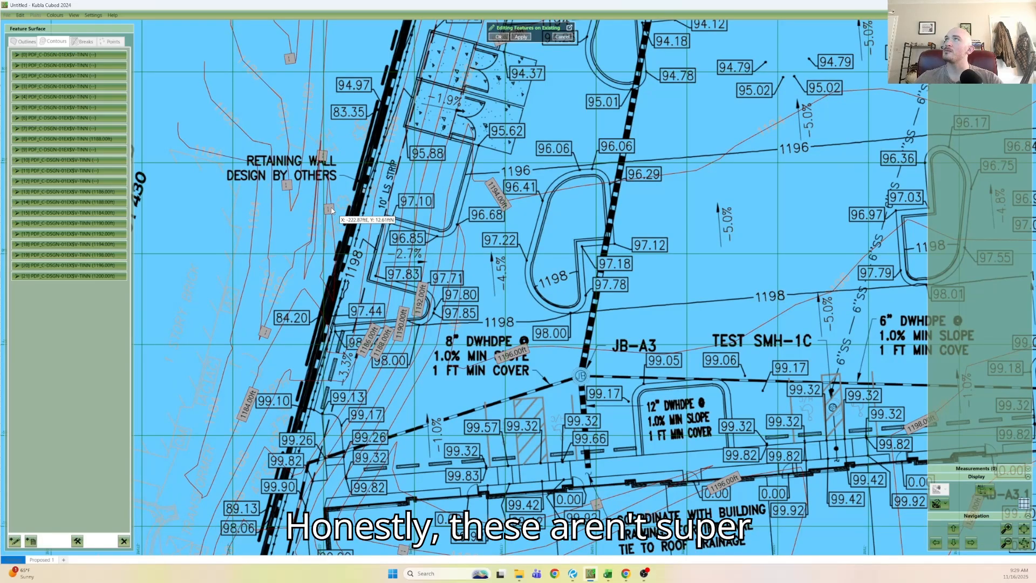
click(317, 233)
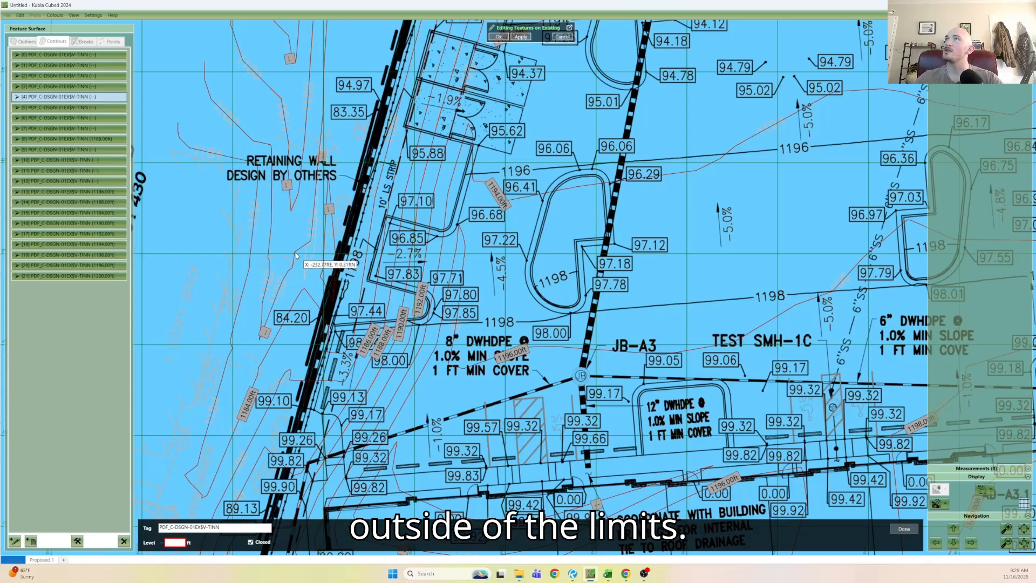
click(296, 255)
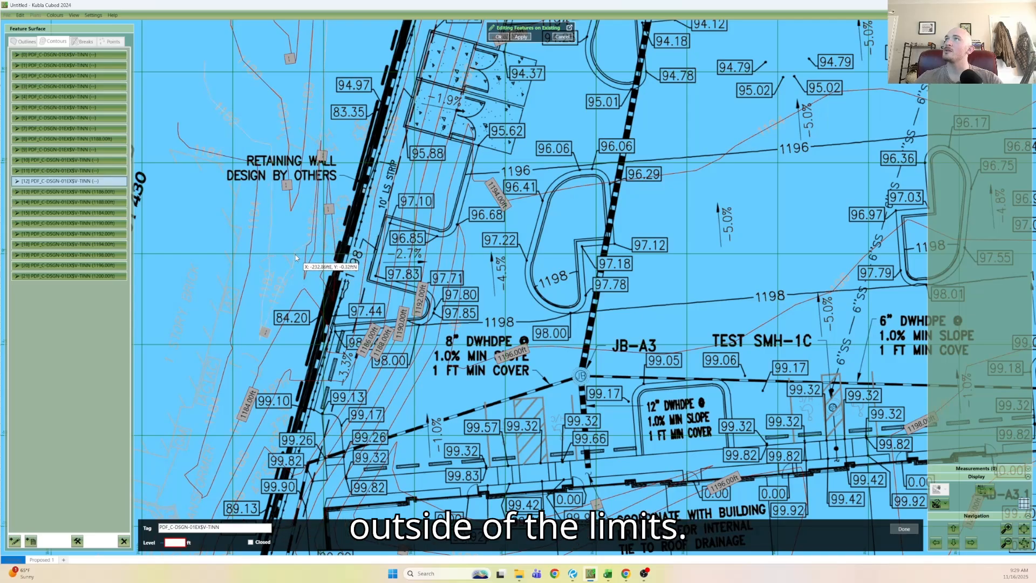
click(286, 188)
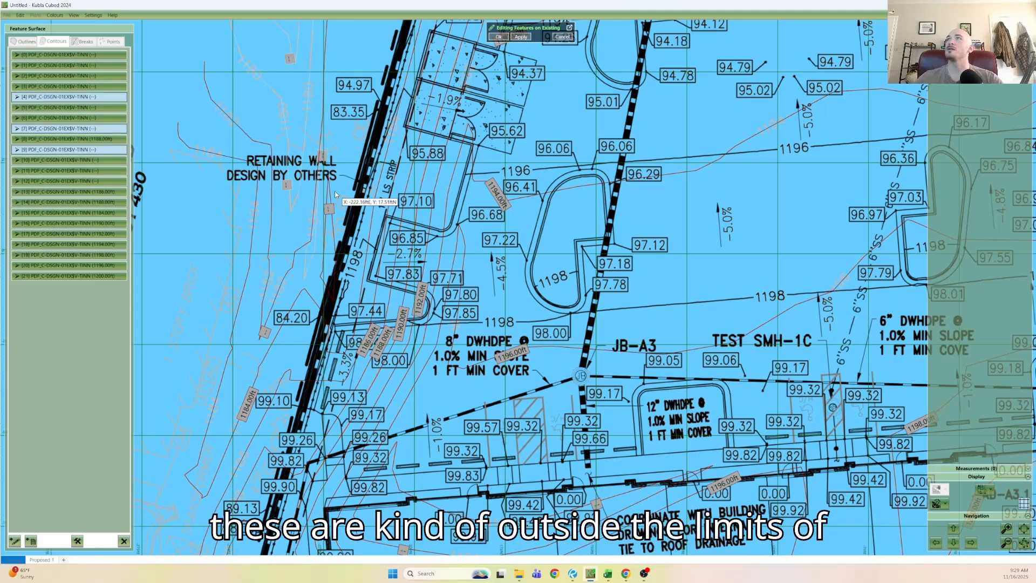
ctrl+click(266, 338)
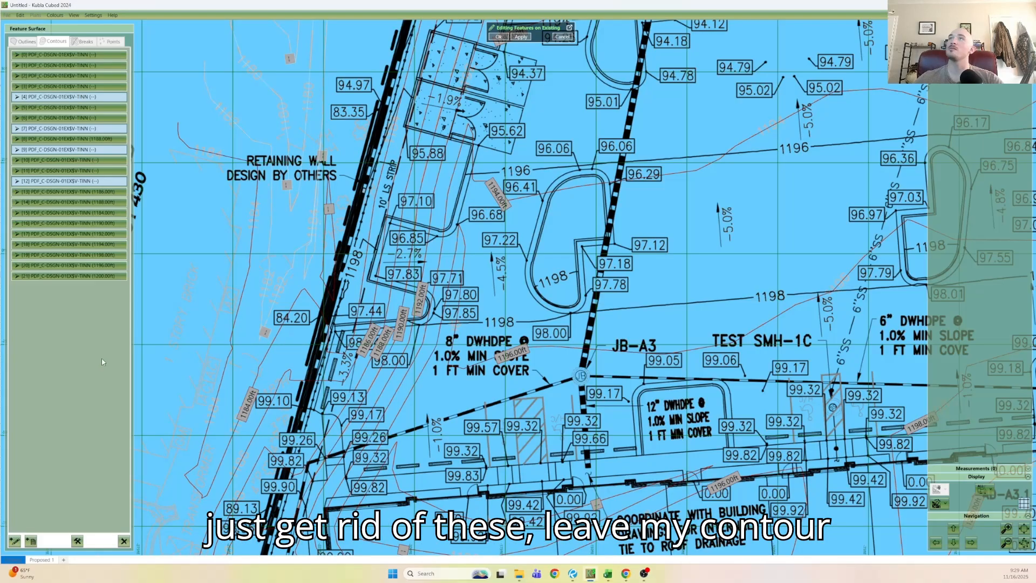
key(Delete)
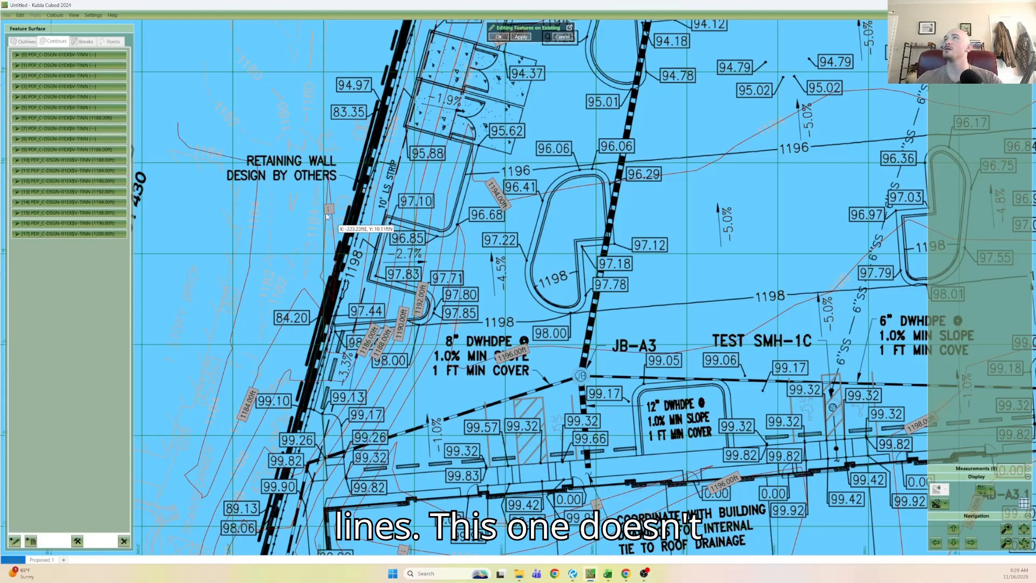
Delete the remaining unneeded closed contour alongside the retaining wall, near the 10' LS strip.
click(346, 249)
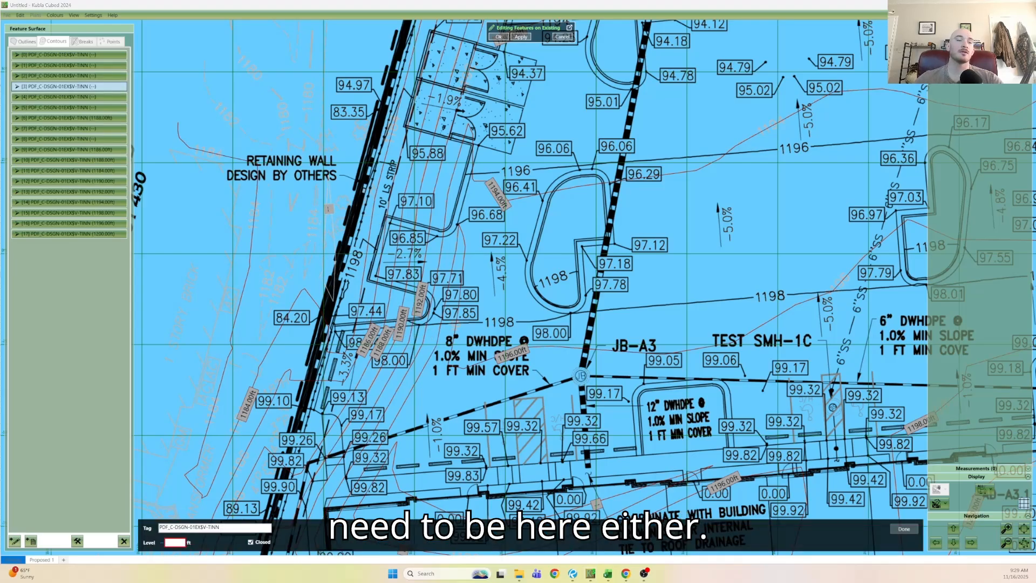
key(Delete)
scroll(420, 413, down, 3)
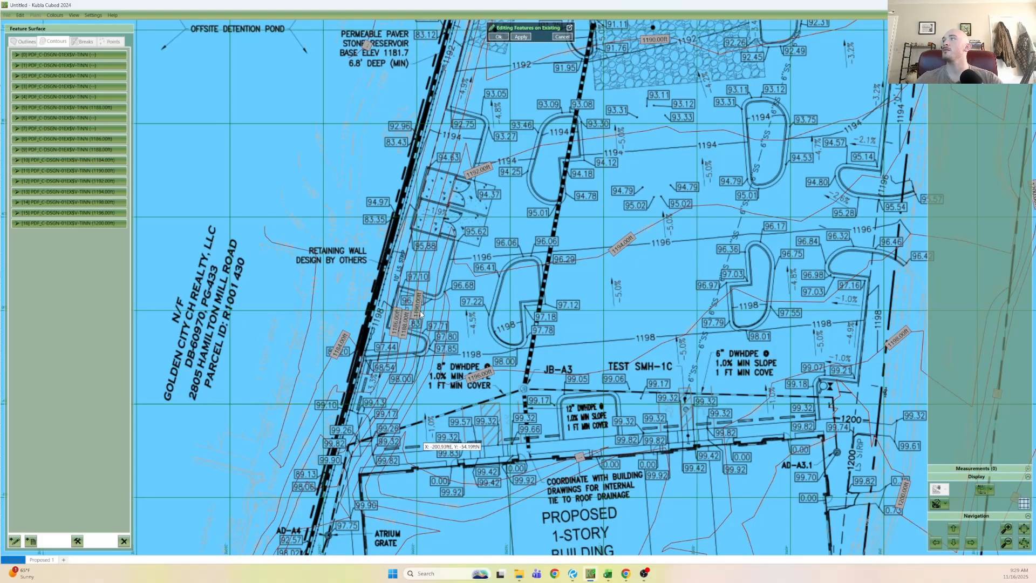
Set the level of the small closed contour at Unit 2 in the proposed building to 1194 ft.
scroll(453, 386, up, 3)
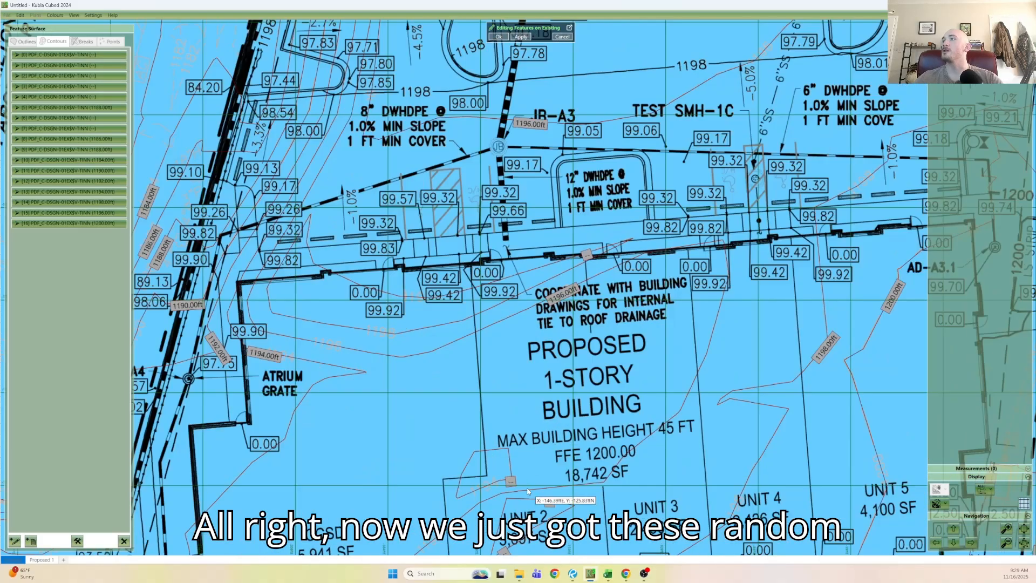
click(511, 485)
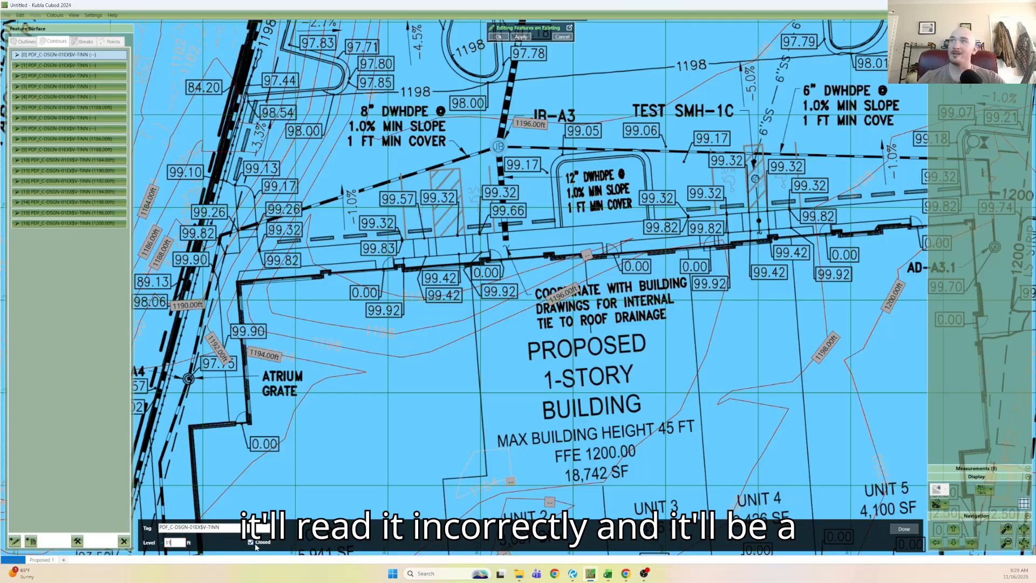
text(94)
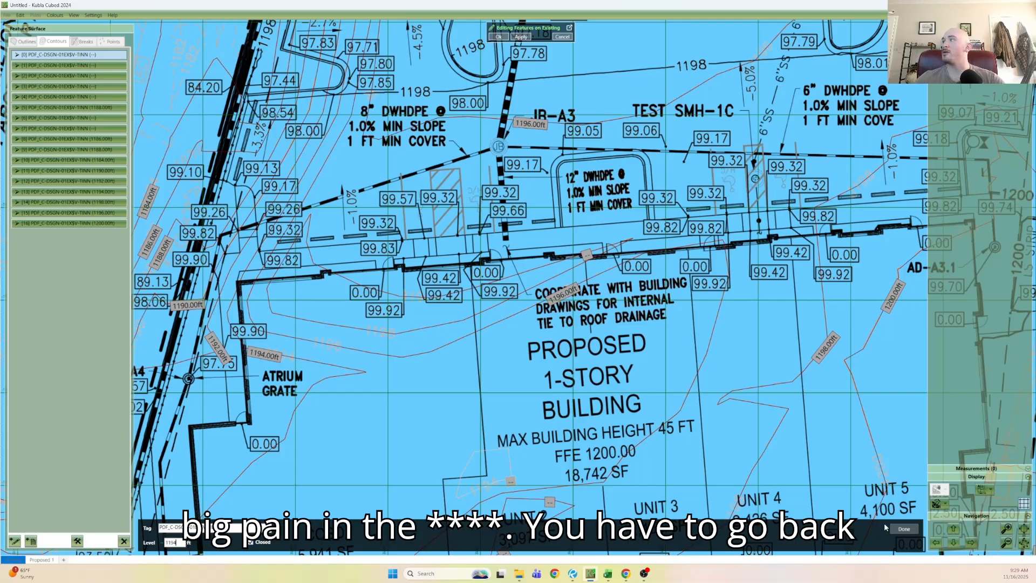
click(900, 528)
Set the closed contour along the proposed building's north wall to 1198 ft and the other small closed contour at Unit 2 to 1196 ft.
middle_drag(614, 476, 591, 384)
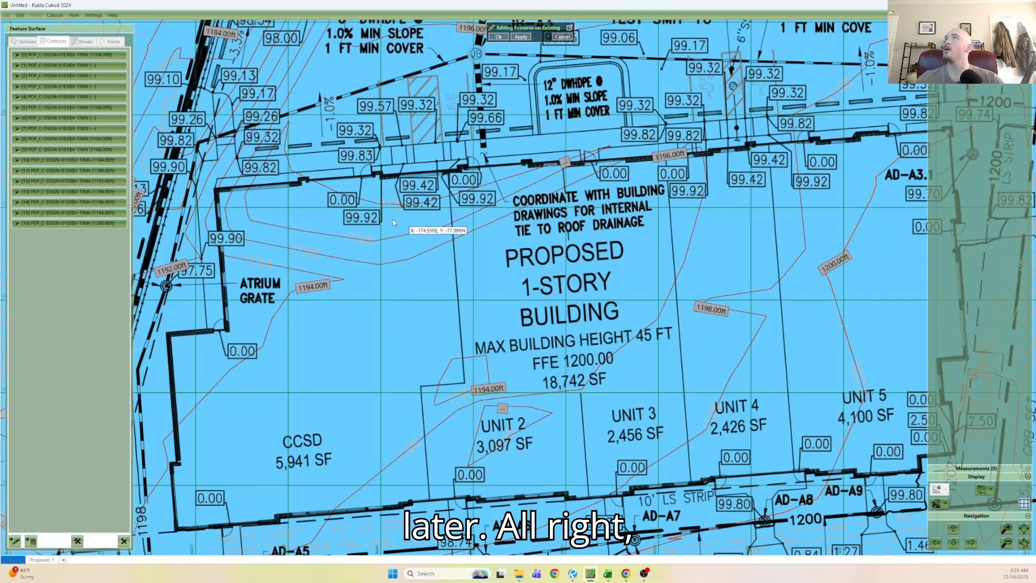
click(402, 219)
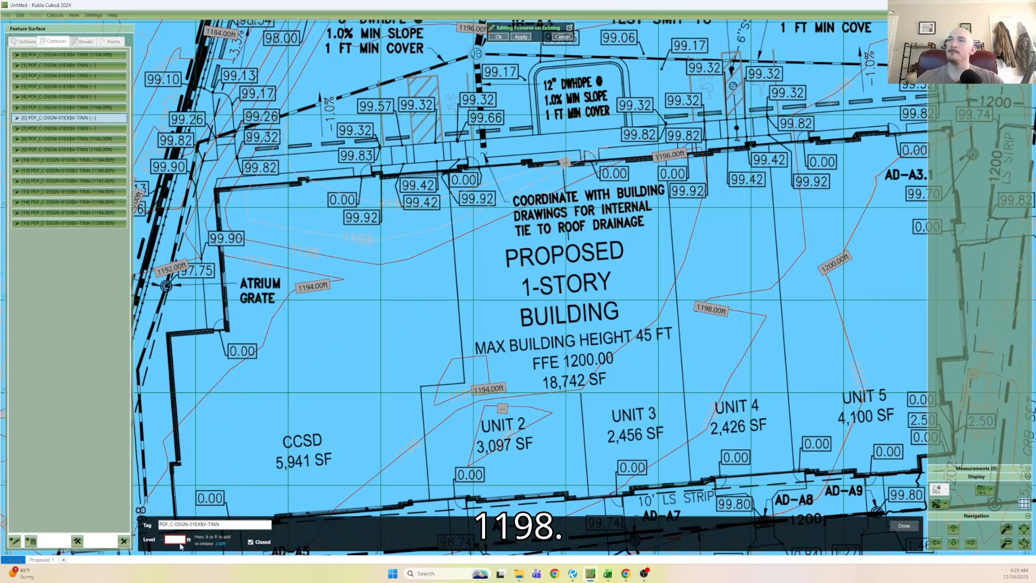
click(902, 529)
click(505, 413)
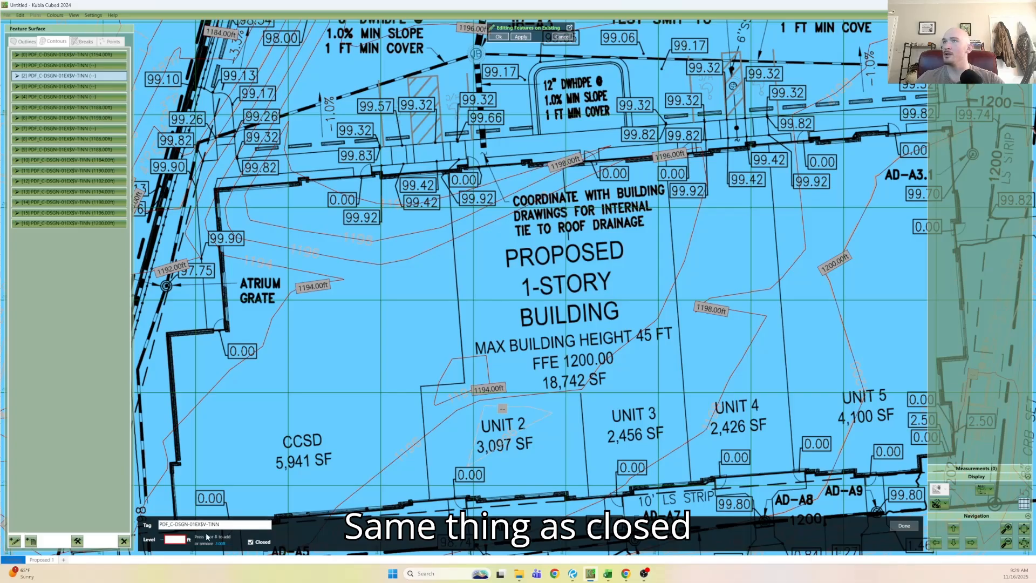
text(1196)
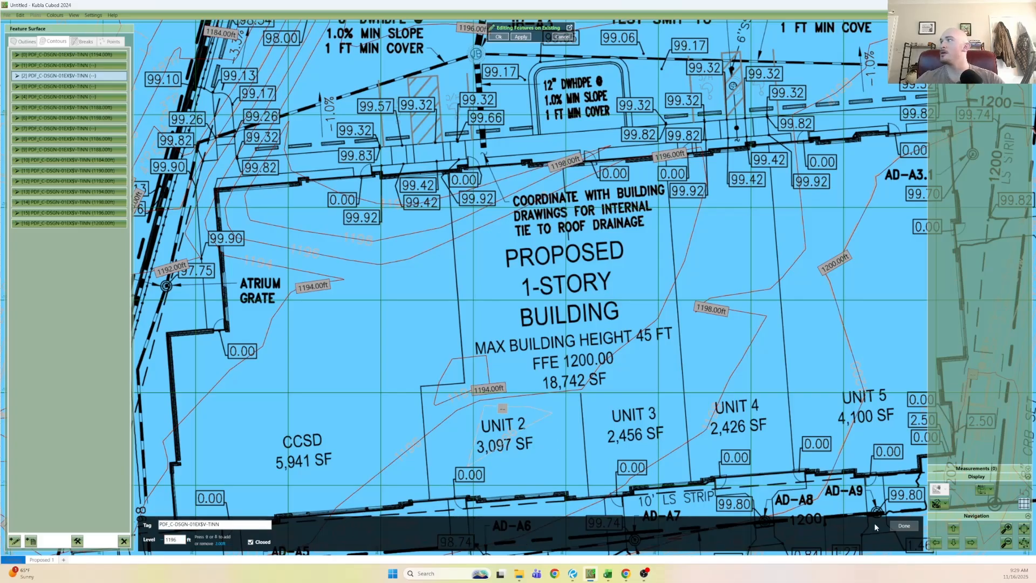
click(904, 526)
Set the level of the closed contour between Unit 5 and the 5/8" CRB SET note to 1202 ft.
scroll(459, 450, down, 4)
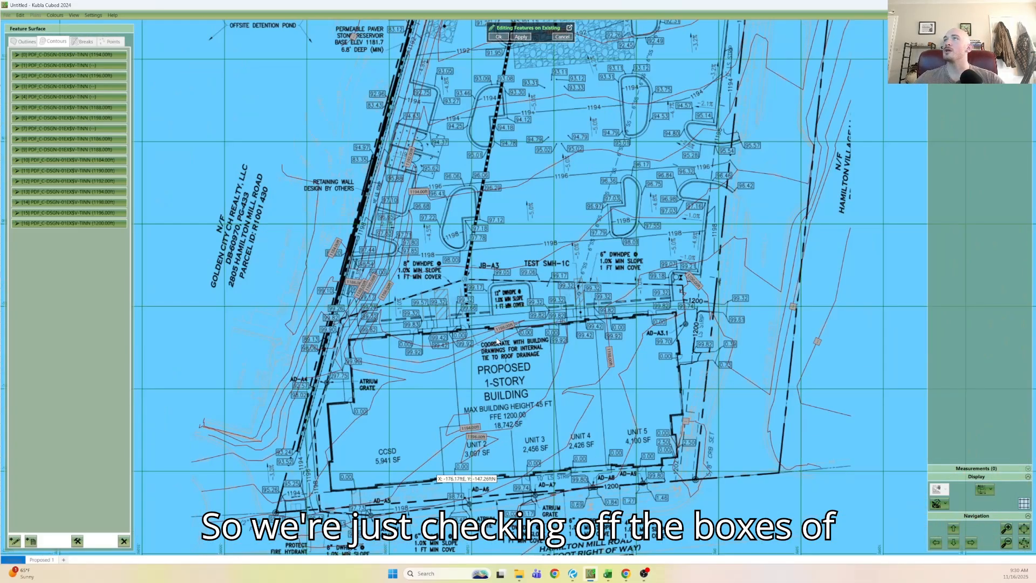
middle_drag(430, 472, 498, 340)
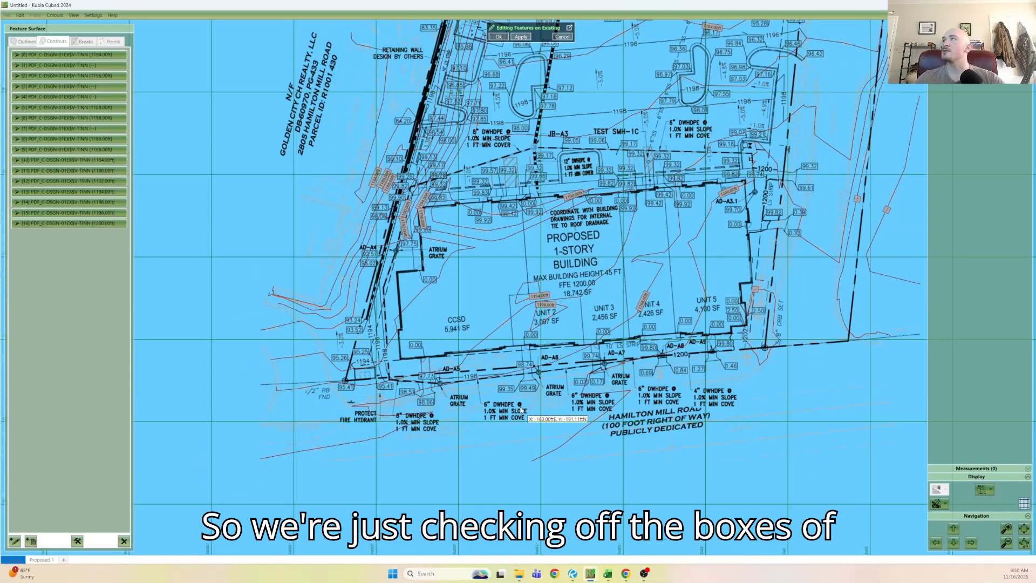
scroll(675, 381, up, 3)
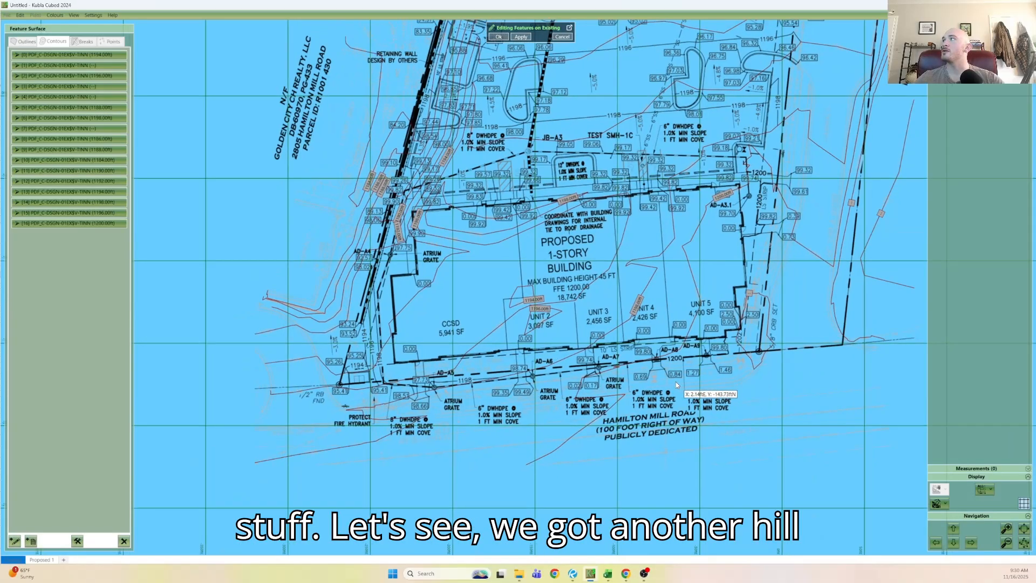
click(605, 312)
scroll(616, 384, up, 3)
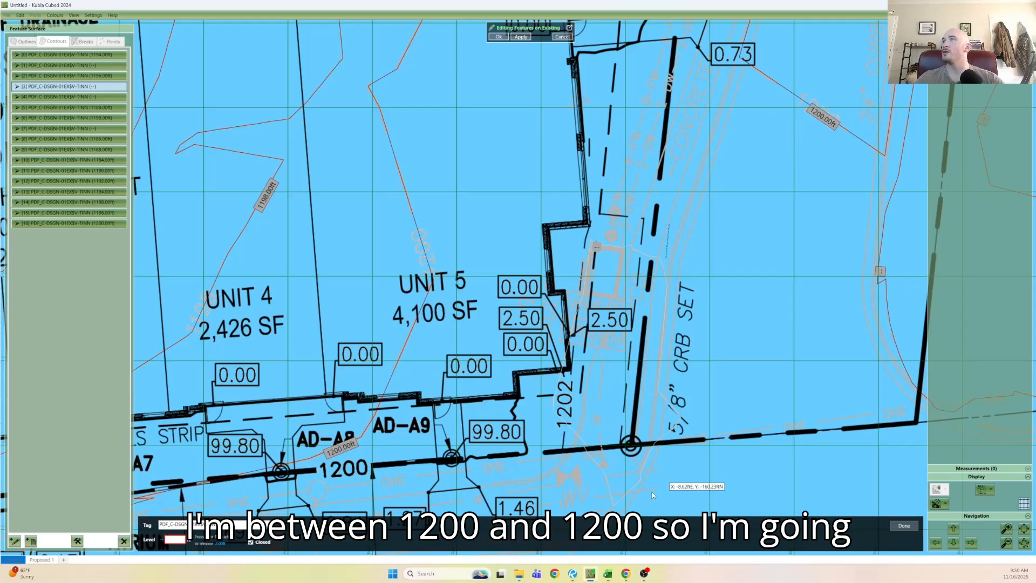
click(176, 539)
text(1202)
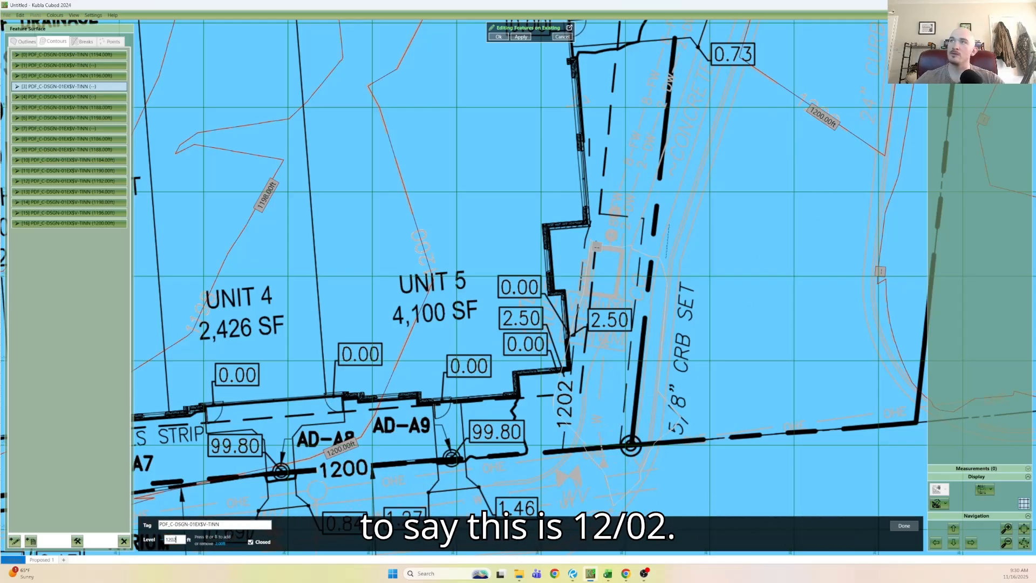
click(901, 526)
Set the contour running along the east property line to 1202 ft and delete the unassigned contour east of it.
right_drag(927, 358, 603, 384)
click(628, 354)
scroll(606, 386, down, 3)
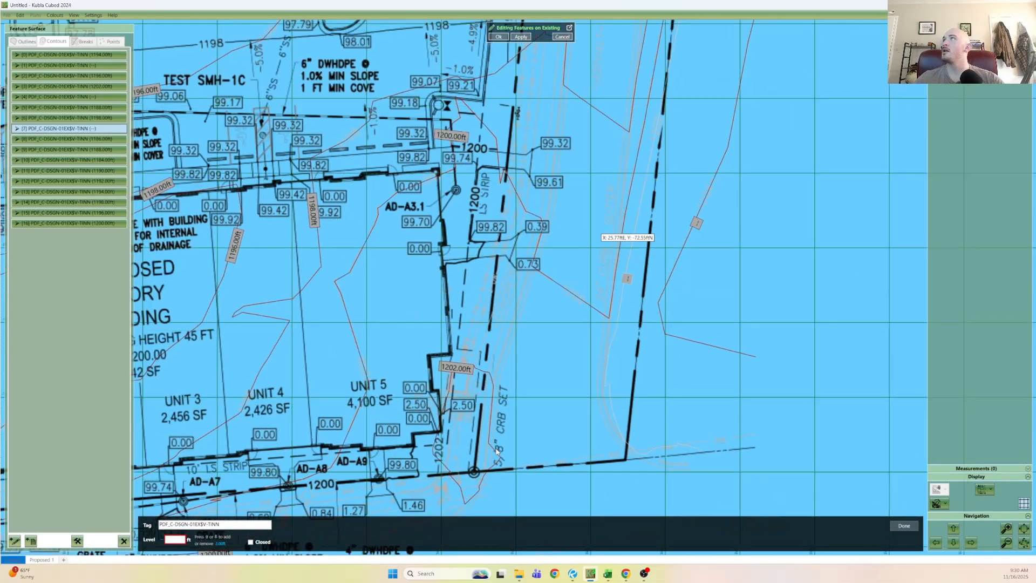
scroll(615, 180, up, 3)
text(1202)
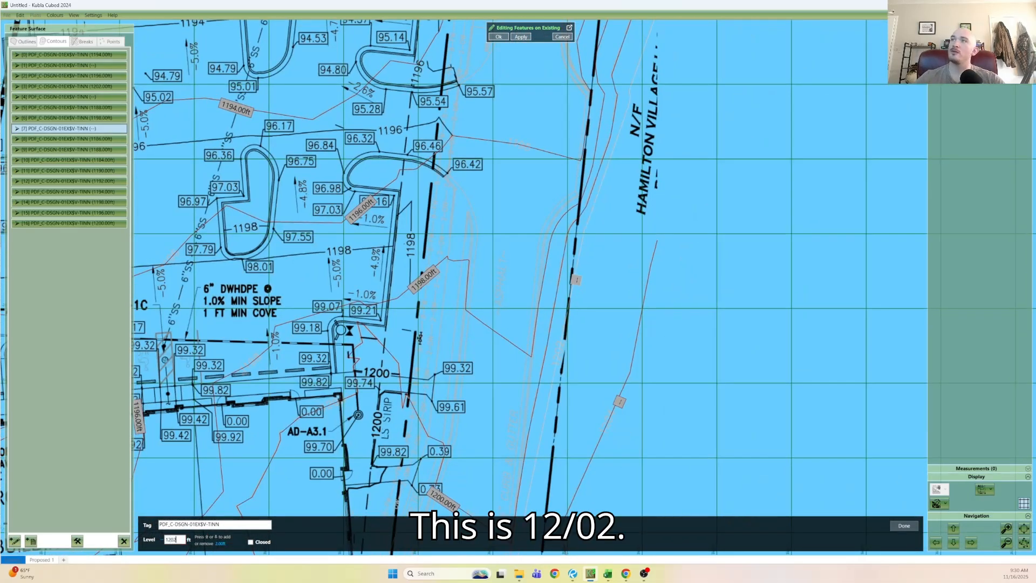
key(Return)
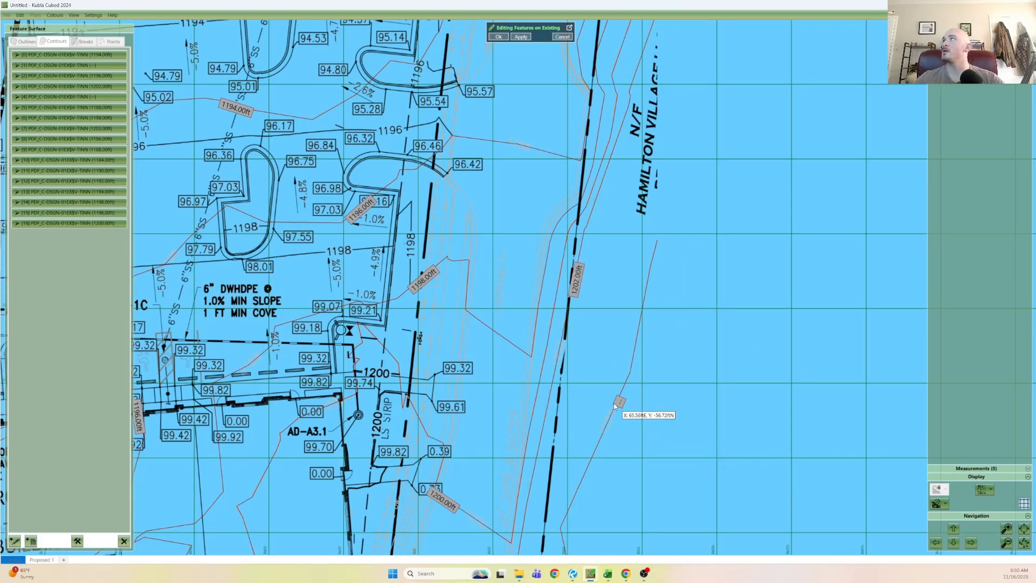
click(611, 446)
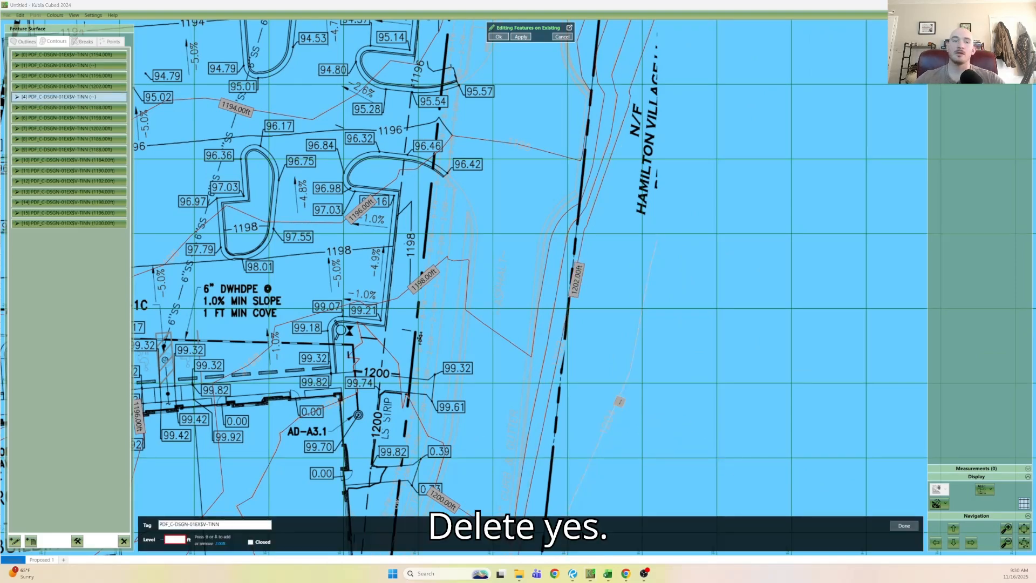
key(Delete)
Check the contour levels along the east side of the site and delete the last contour that has no level.
middle_drag(376, 495, 429, 396)
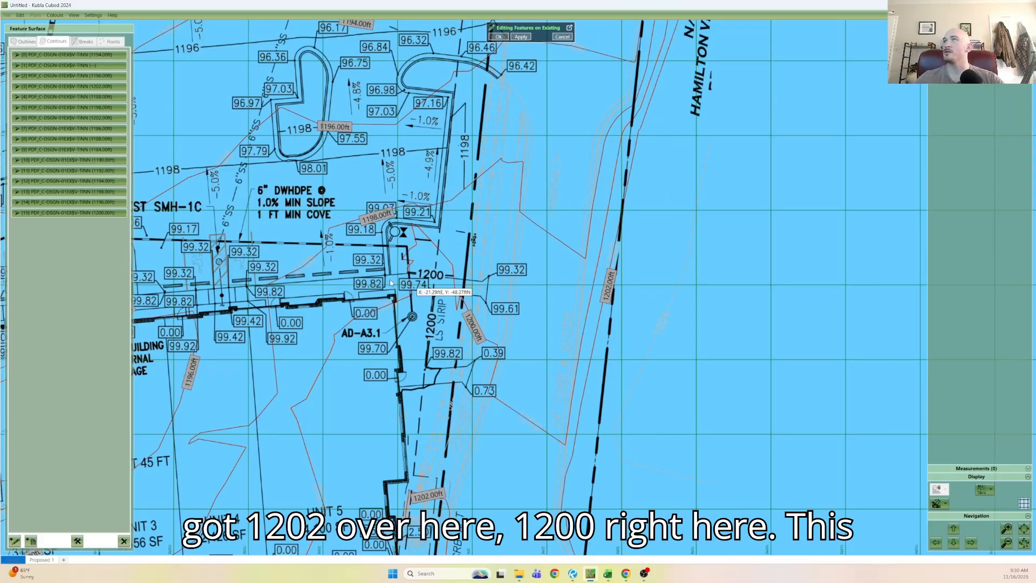
middle_drag(380, 402, 370, 281)
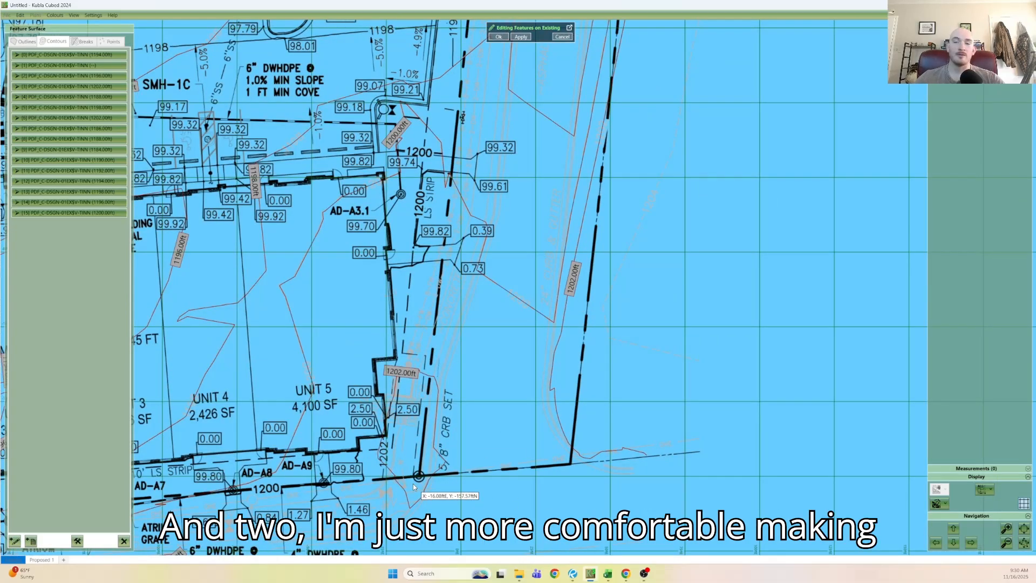
middle_drag(362, 323, 280, 468)
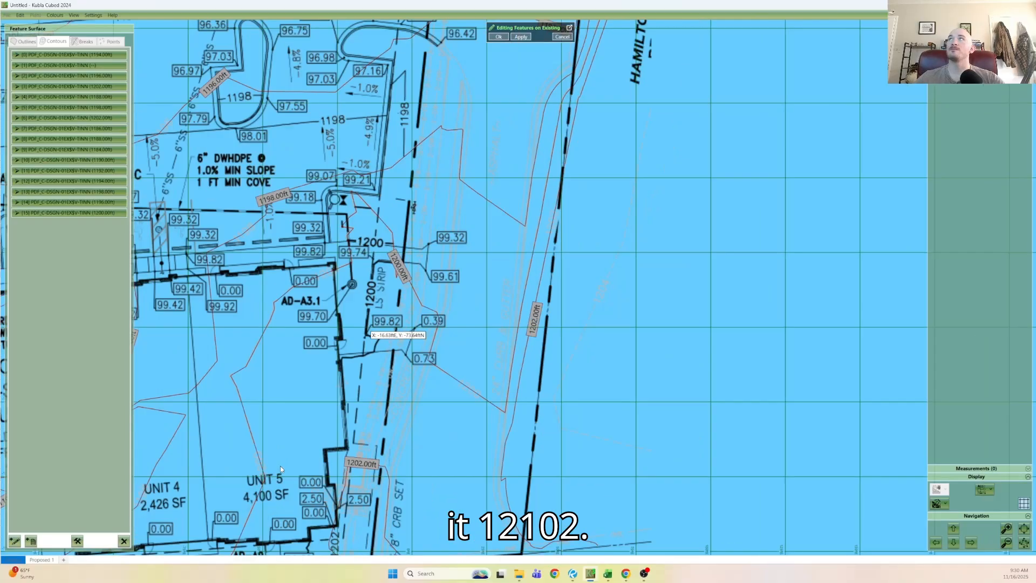
scroll(435, 232, down, 5)
middle_drag(420, 207, 396, 456)
click(69, 64)
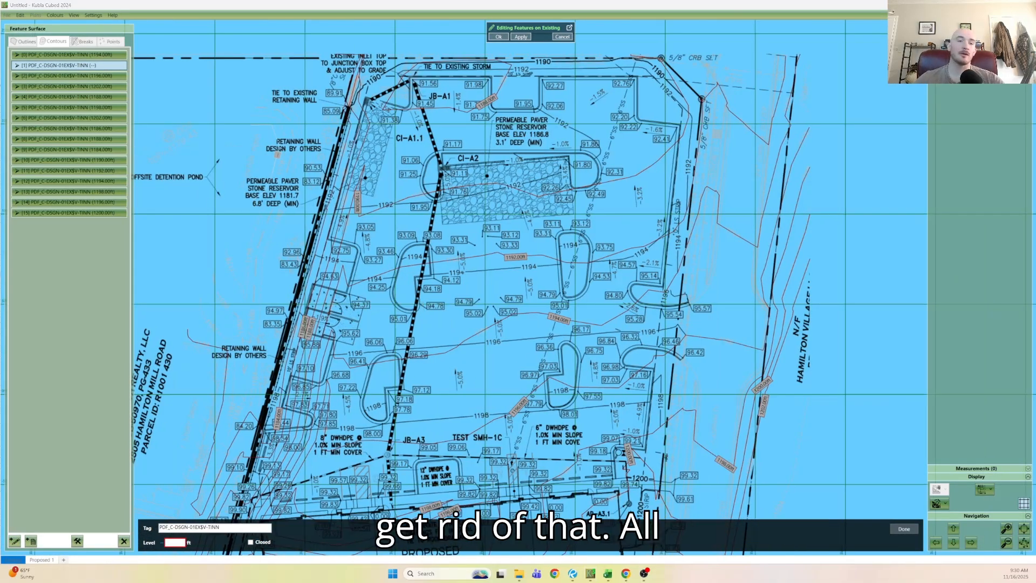
key(Delete)
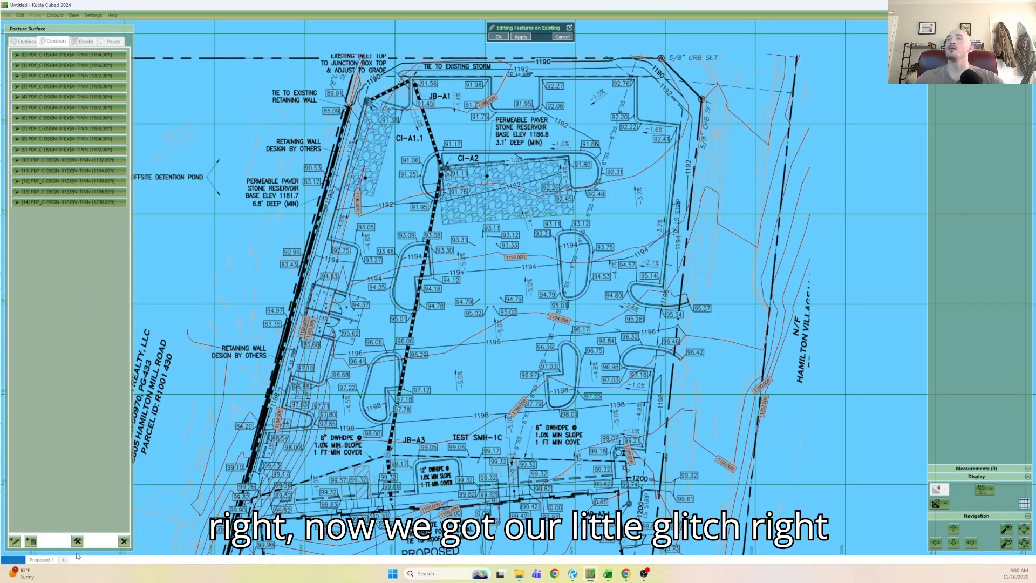
Draw a temporary closed contour with a level of 1 ft west of the retaining wall, below the offsite detention pond, and delete it again.
click(192, 227)
click(221, 243)
click(219, 266)
click(199, 271)
click(188, 262)
click(172, 237)
right_click(173, 235)
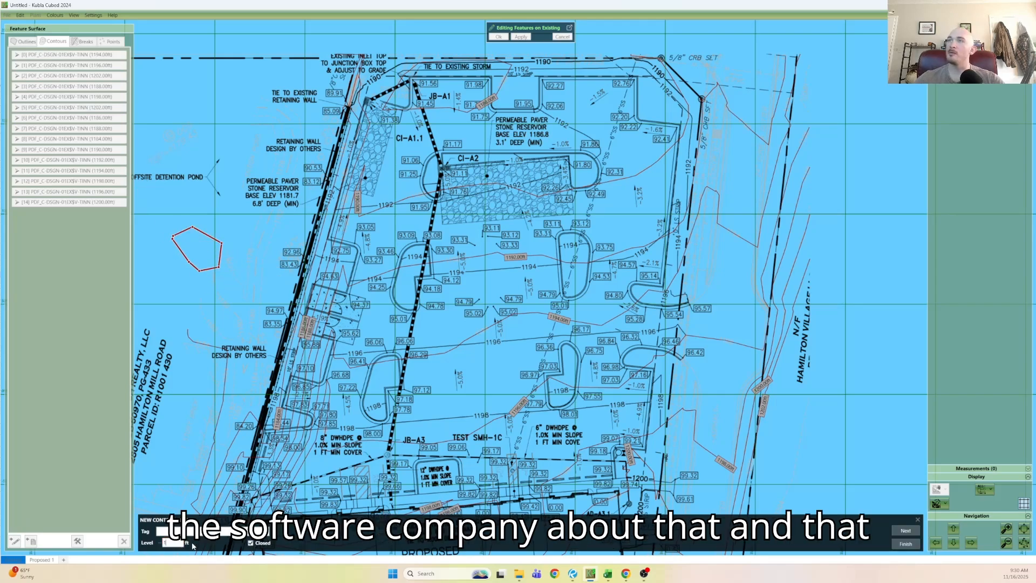
click(912, 544)
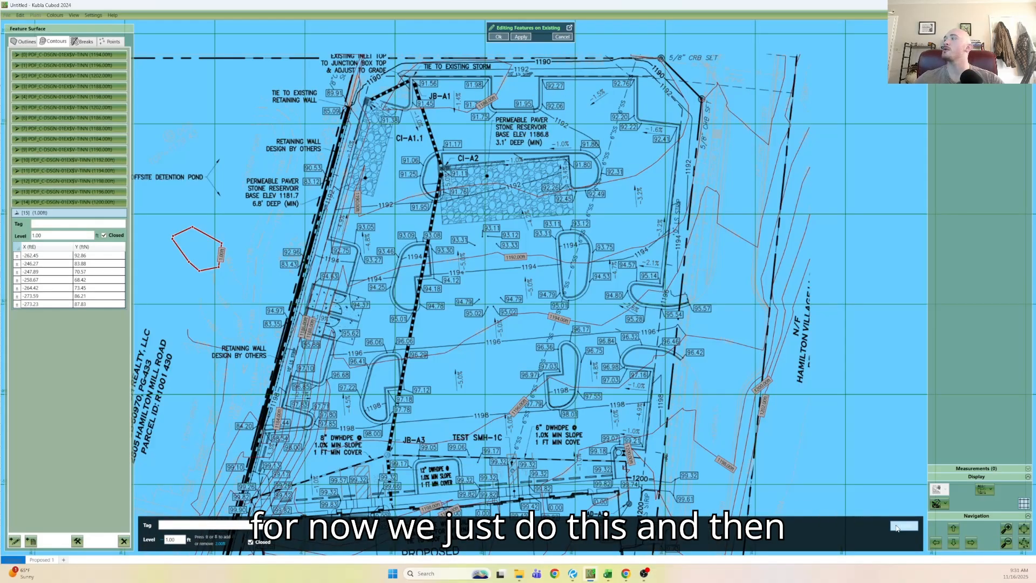
click(293, 239)
click(223, 254)
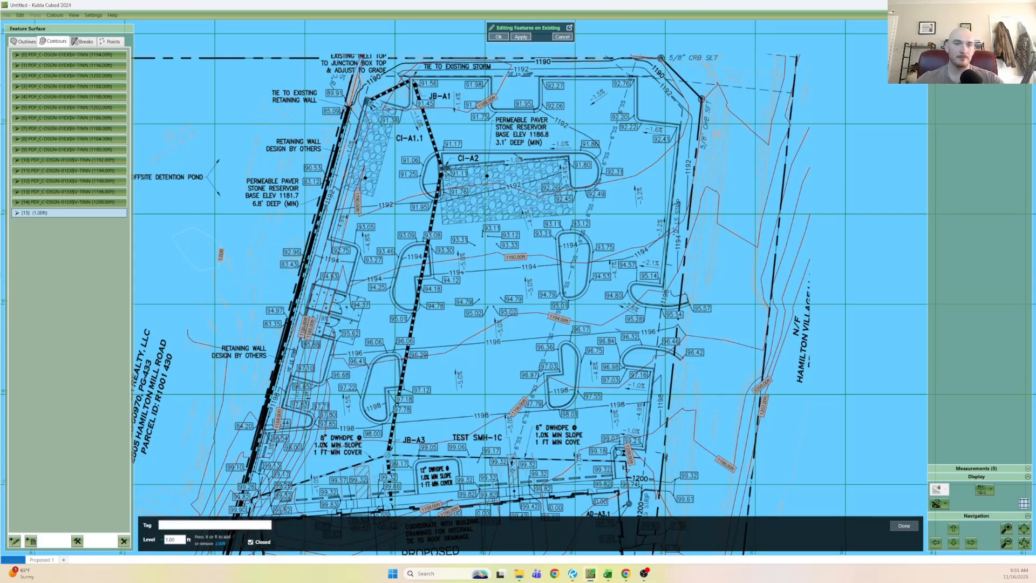
key(Delete)
Add an automatic outline around the existing contours and accept the feature surface edits on Existing.
click(15, 42)
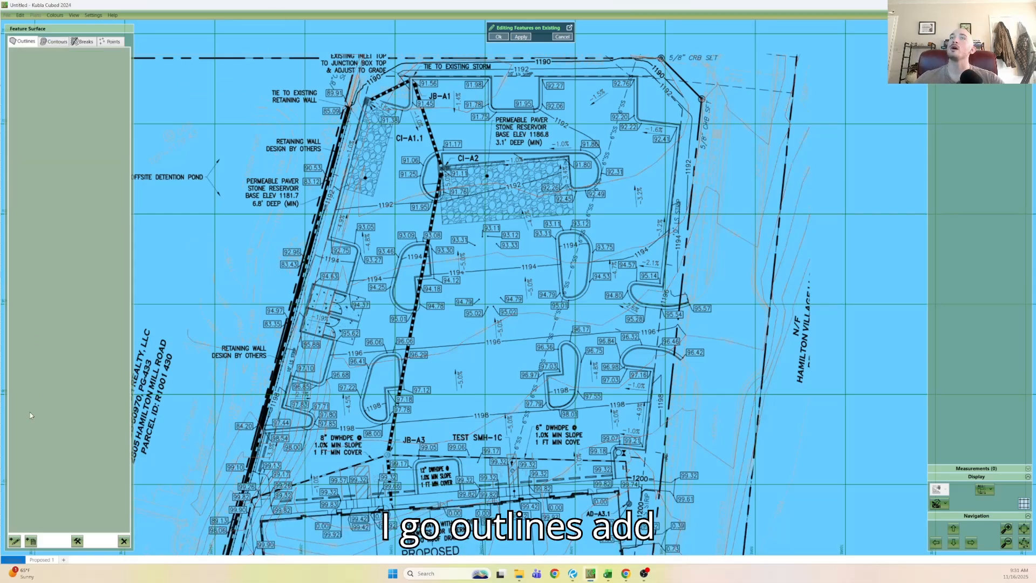
click(13, 541)
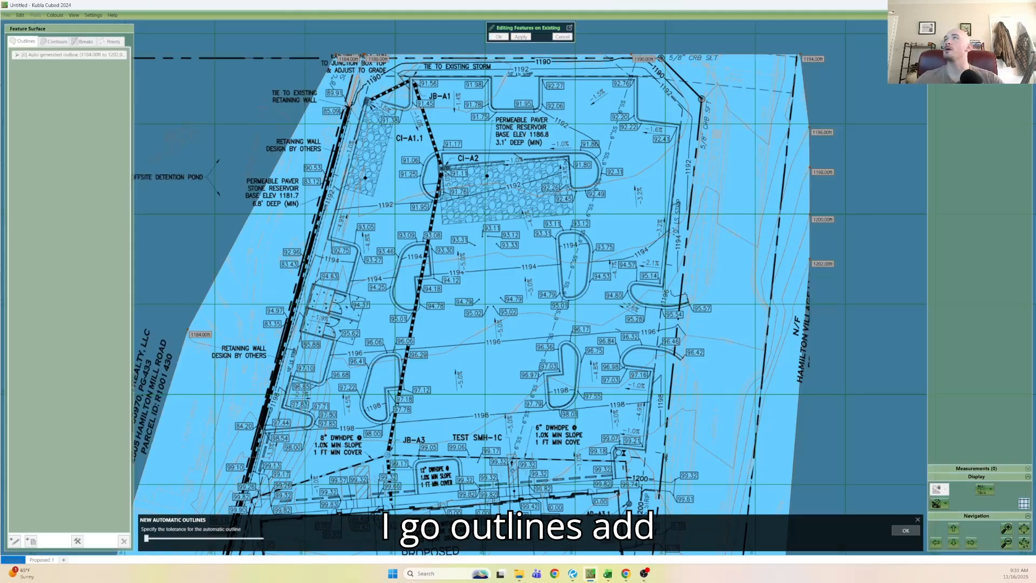
scroll(361, 309, down, 3)
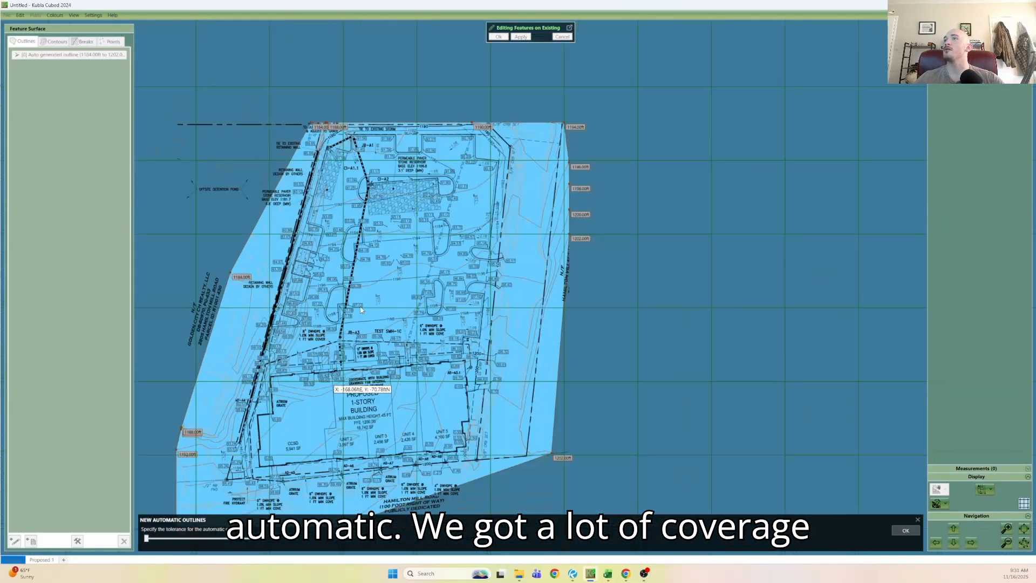
middle_drag(360, 309, 372, 230)
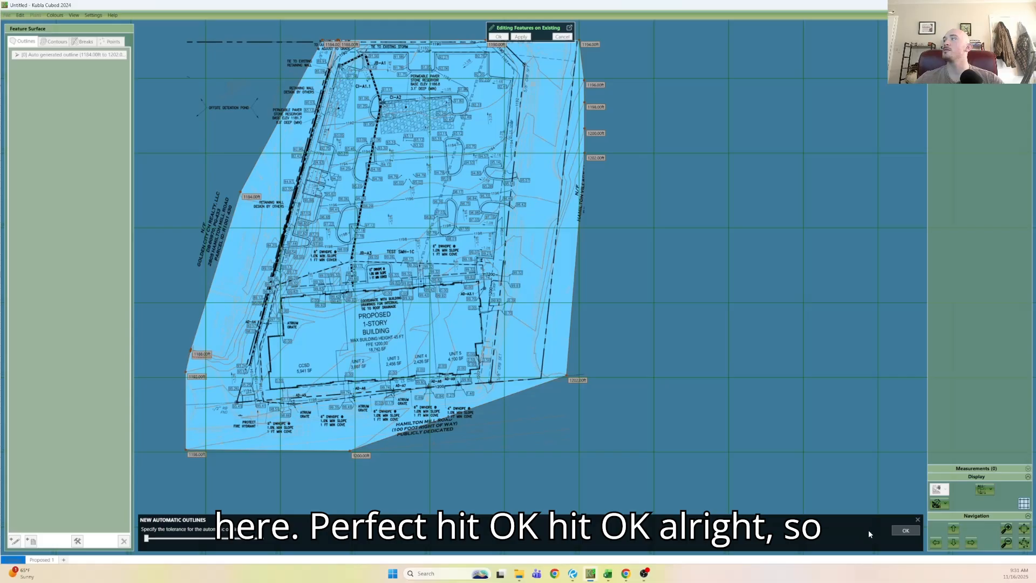
click(905, 531)
click(498, 36)
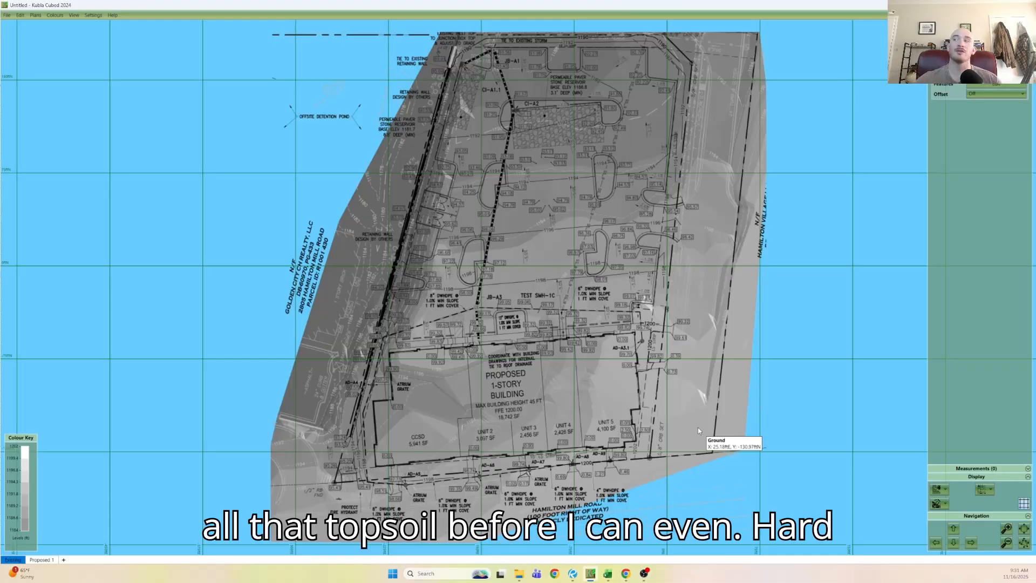
Rename the Proposed 1 phase as Stripping.
click(49, 561)
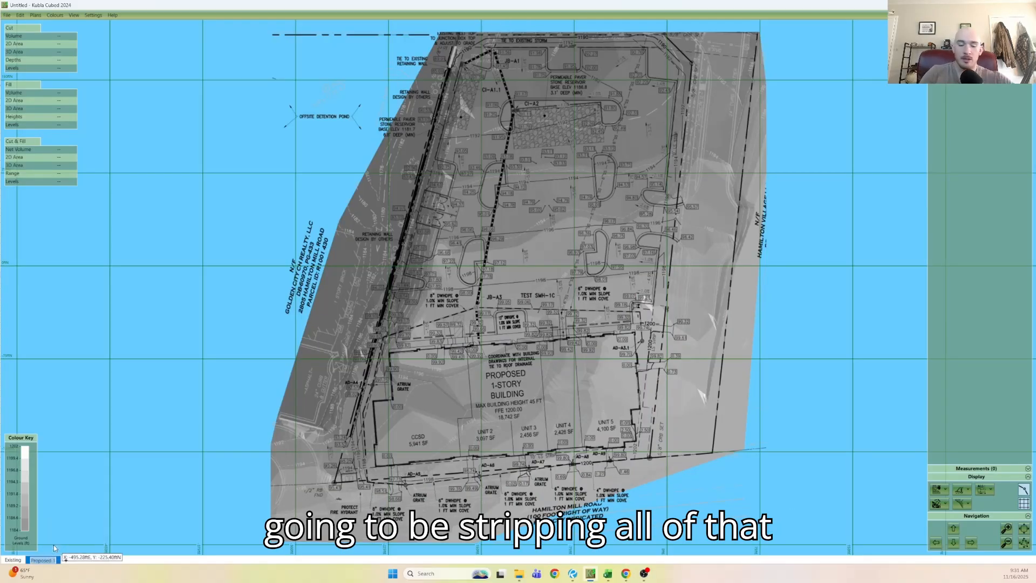
text(tripping)
key(Return)
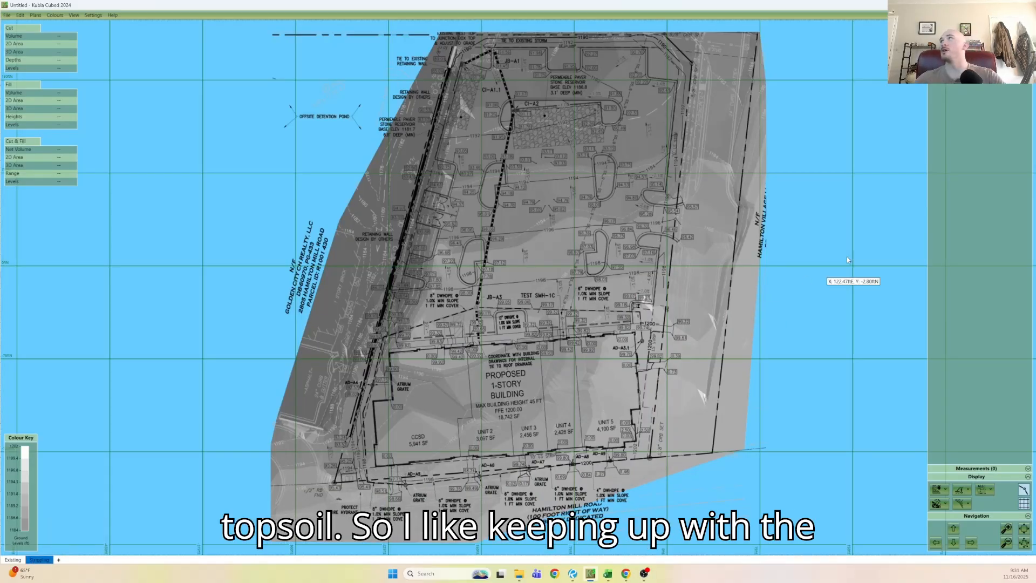
Add a Reduce feature to Stripping and outline the limits of disturbance, leaving out the road along the east side.
click(876, 43)
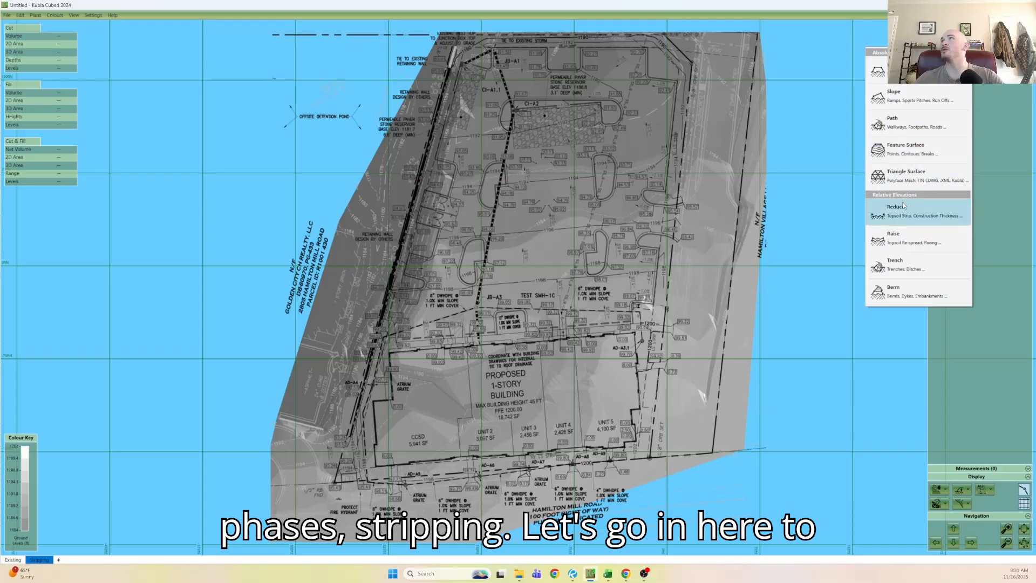
click(912, 211)
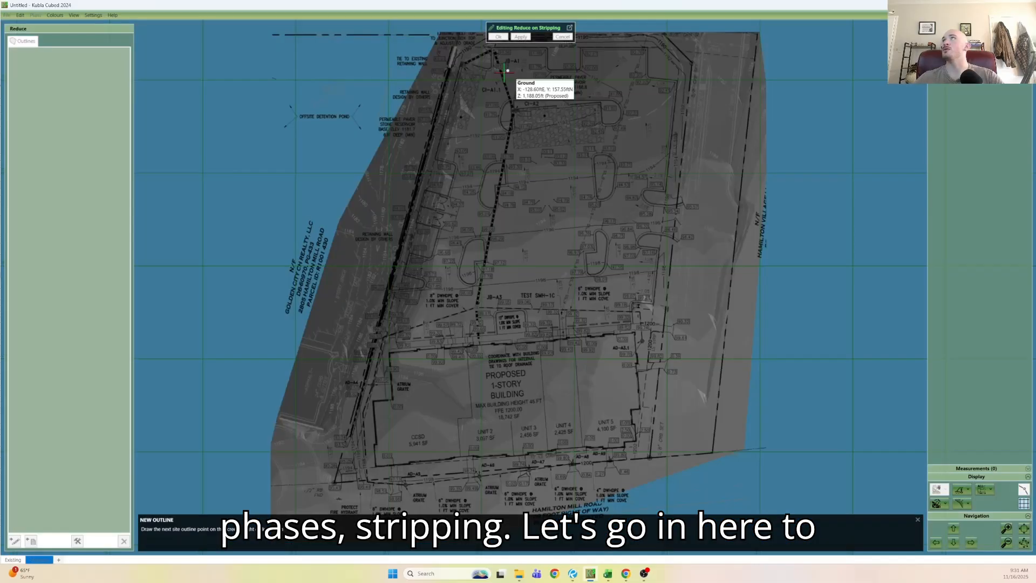
click(335, 482)
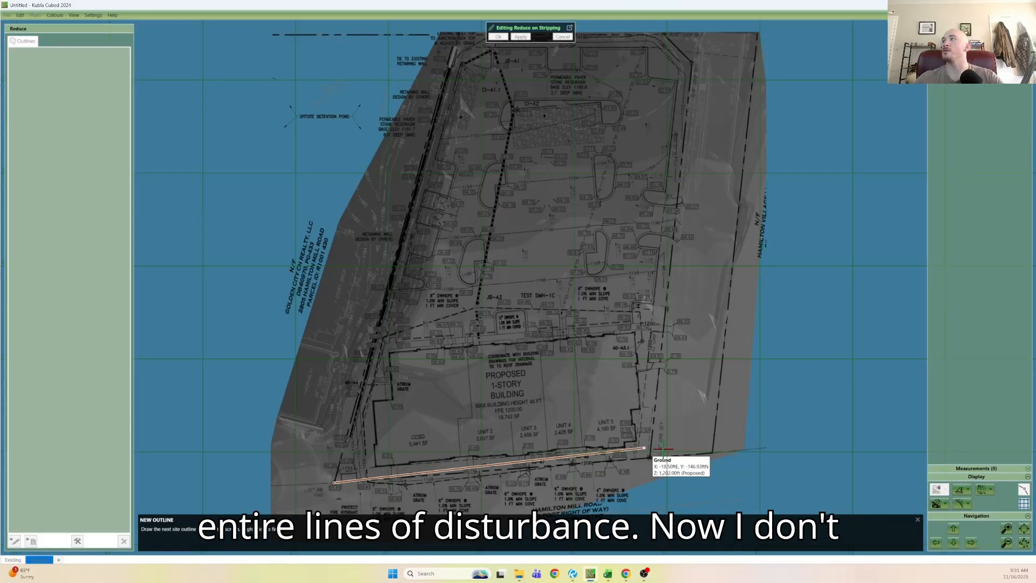
click(650, 458)
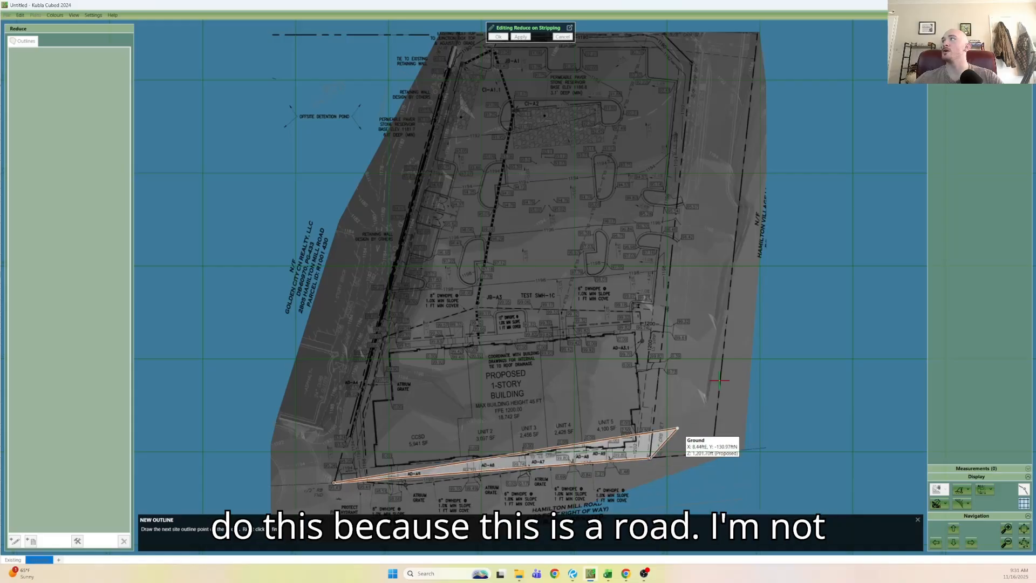
middle_drag(670, 133, 660, 229)
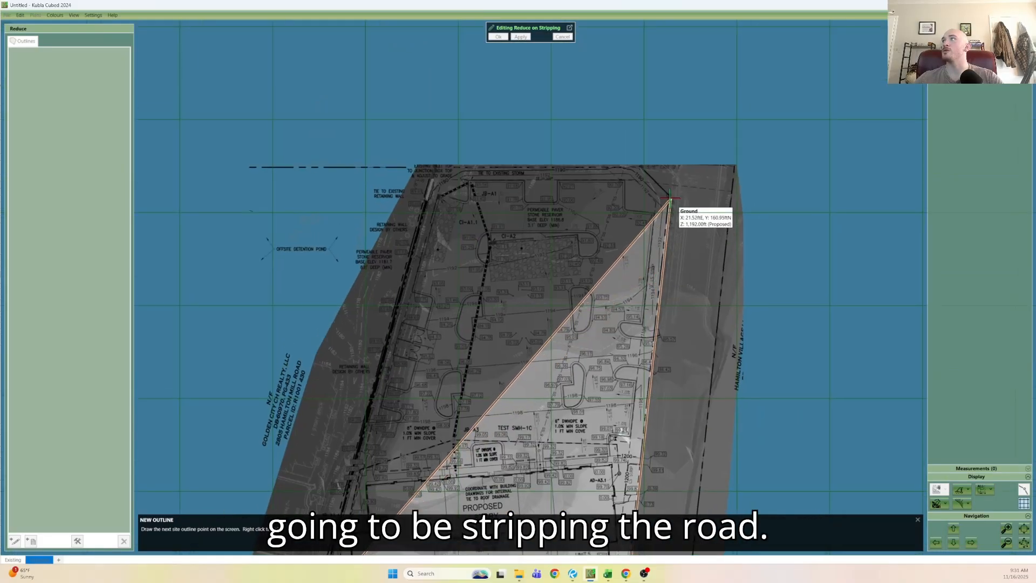
click(667, 193)
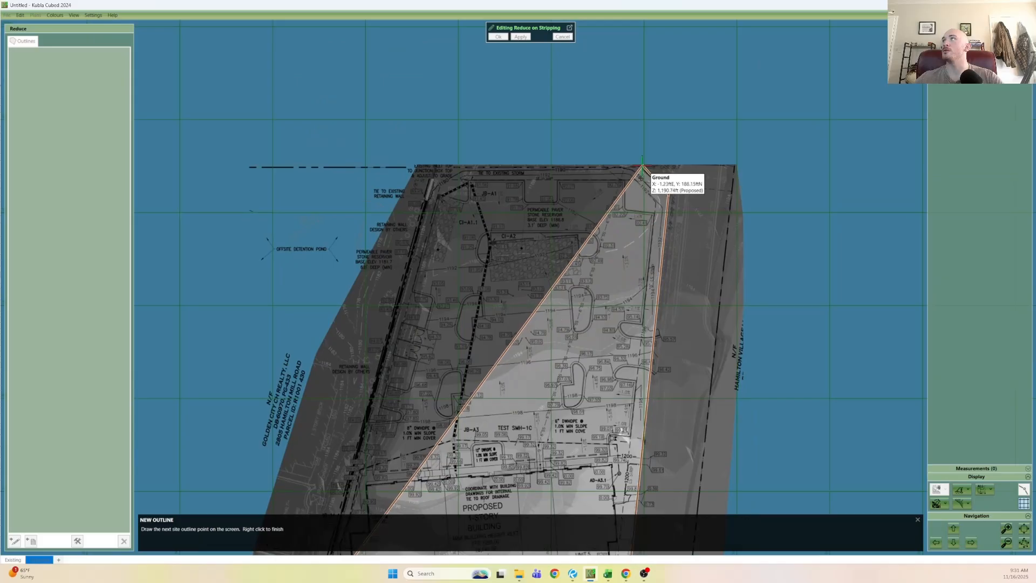
click(642, 166)
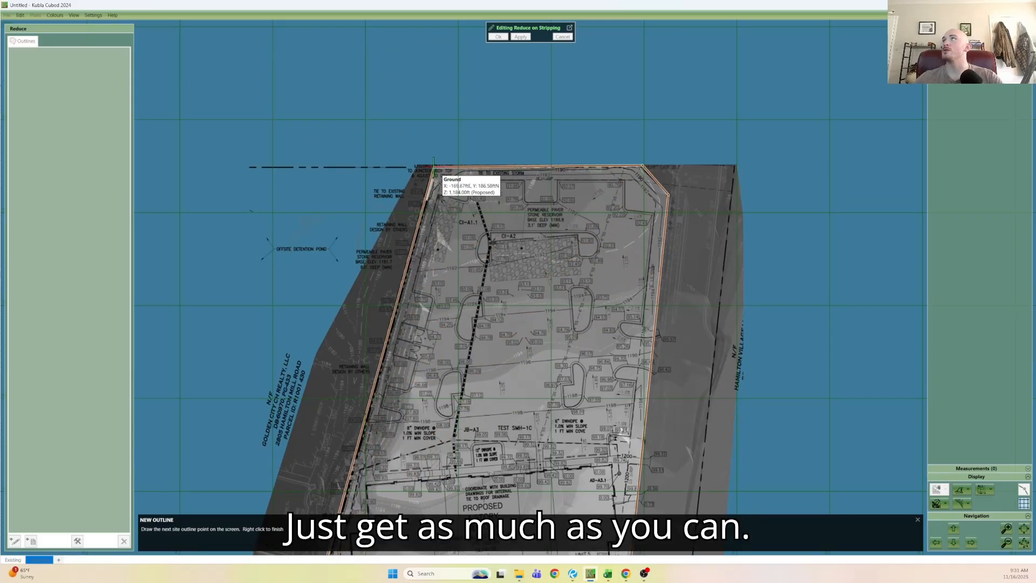
click(431, 167)
right_click(431, 166)
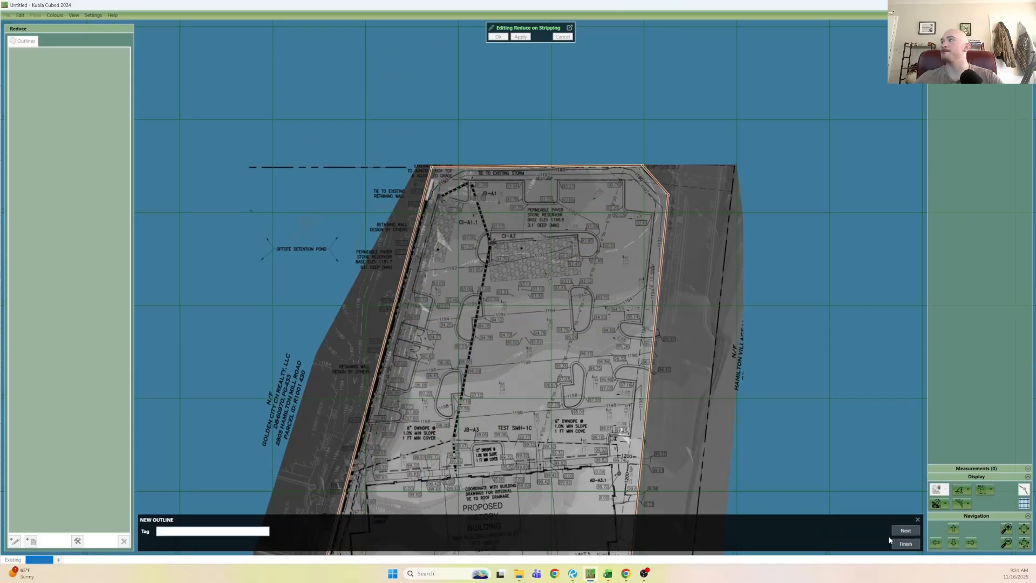
Accept the finished Reduce outline and set the stripping depth to 6 inches.
click(902, 531)
click(493, 37)
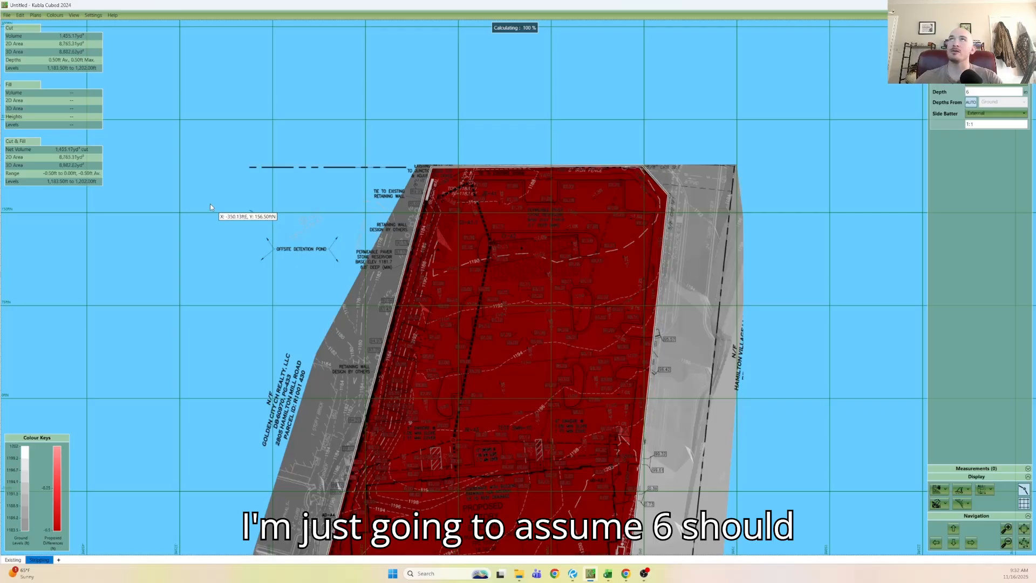
drag(354, 310, 306, 216)
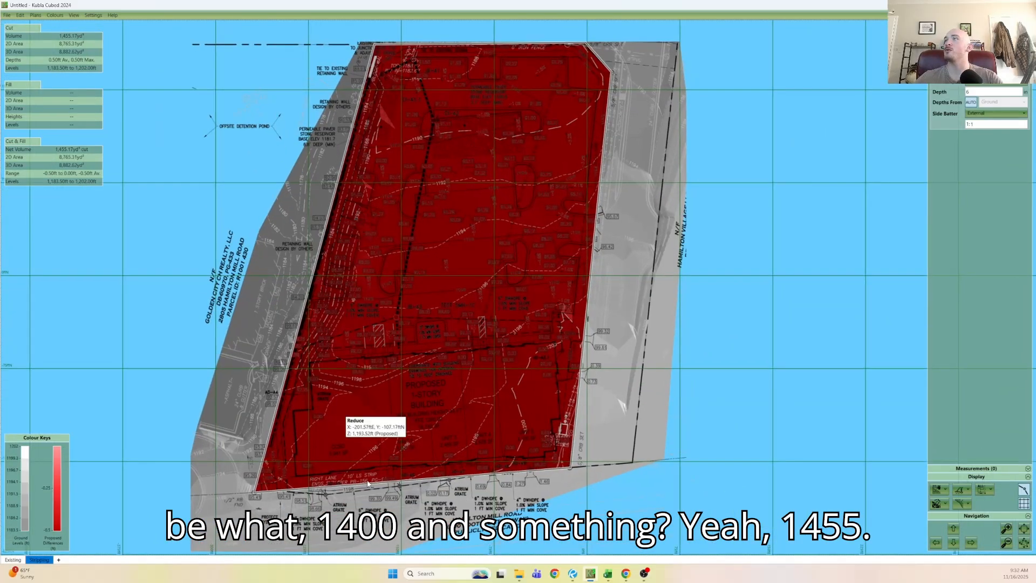
Rename the new phase after Stripping as Proposed and start a feature surface on it.
right_click(71, 561)
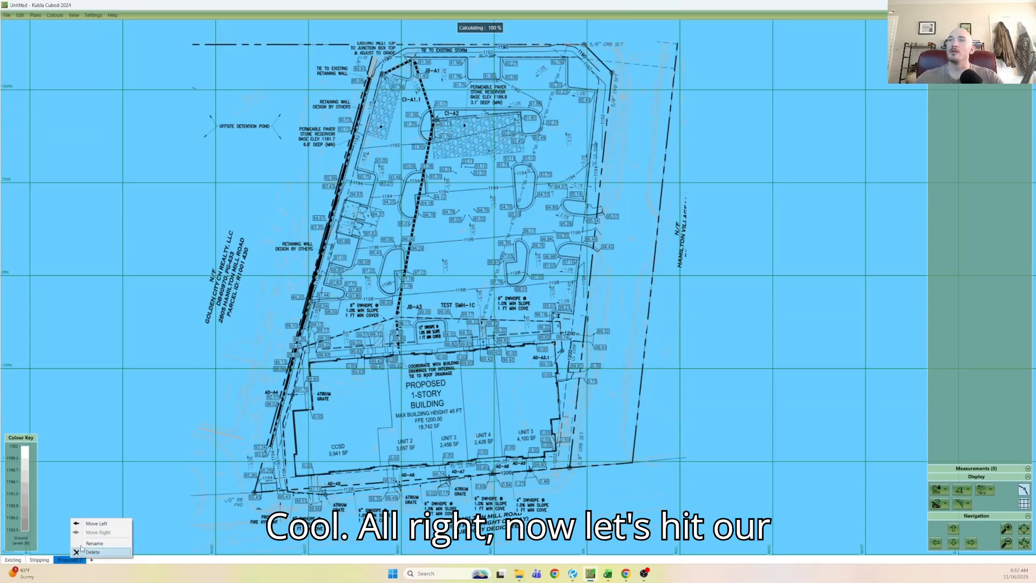
click(83, 546)
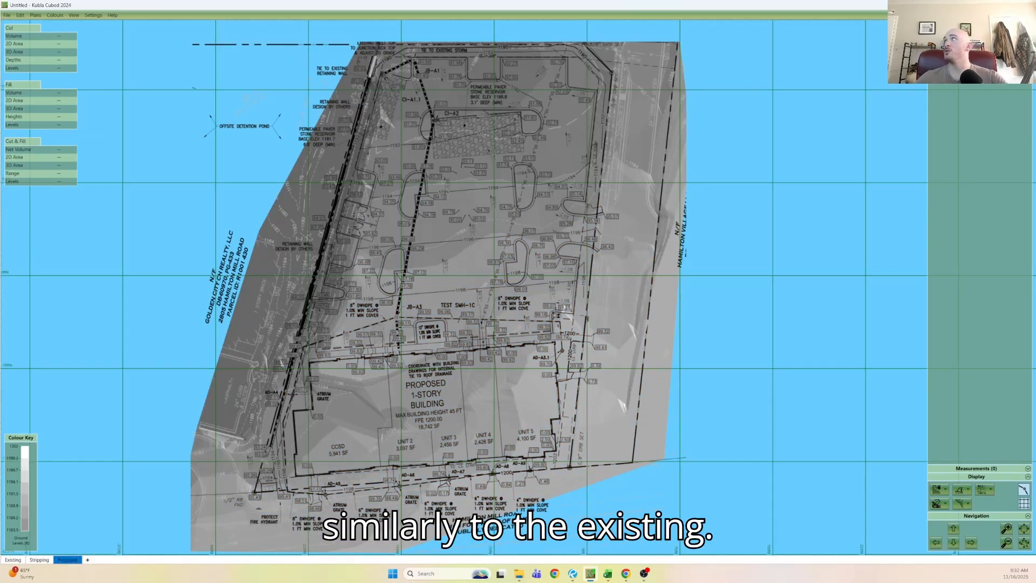
click(945, 39)
click(910, 151)
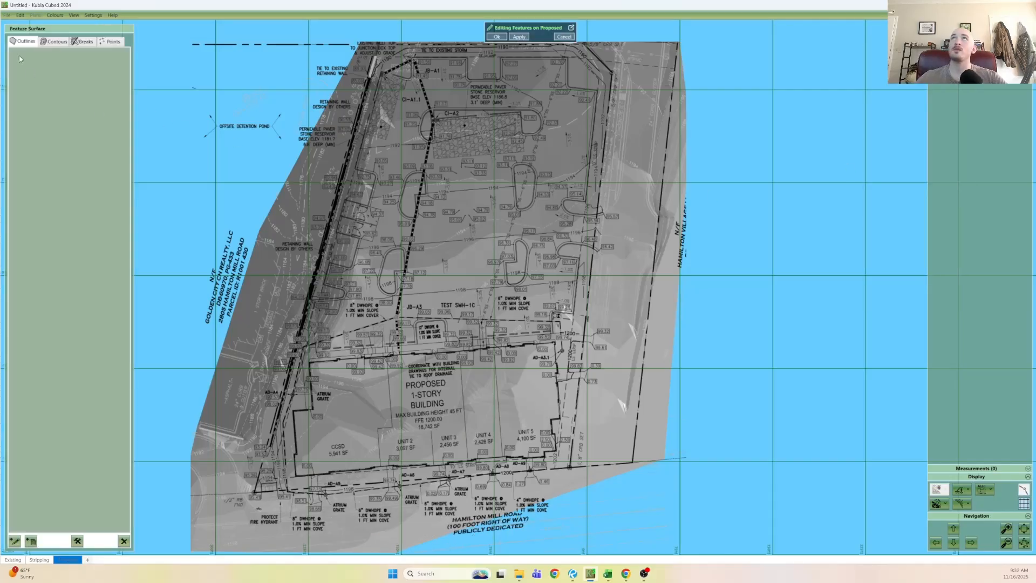
Load contours from the Civil Plans for Bid - Full Set Sitework Plans PDF and add a filter sampling the solid 1194 contour.
click(54, 42)
click(31, 542)
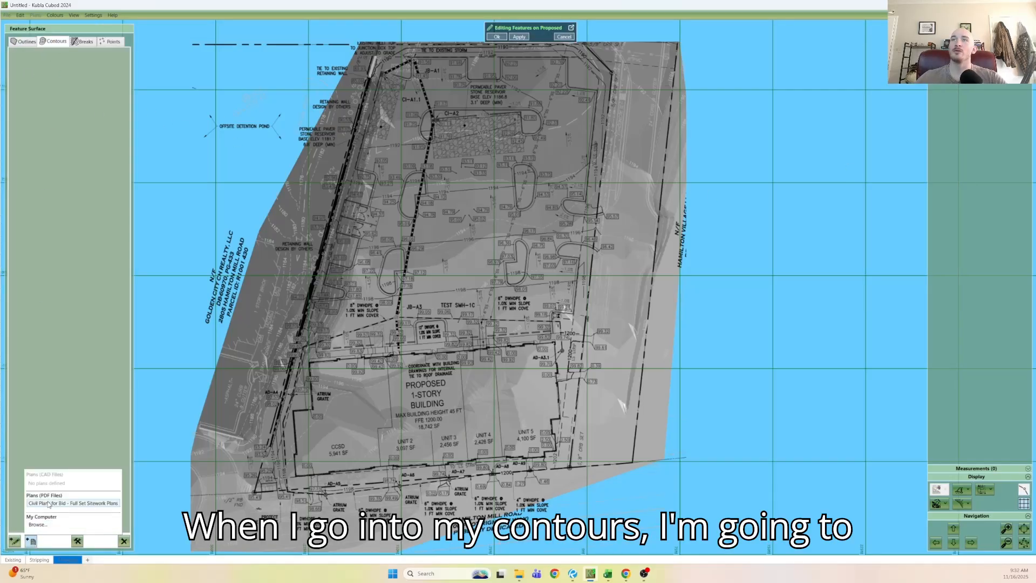
click(51, 504)
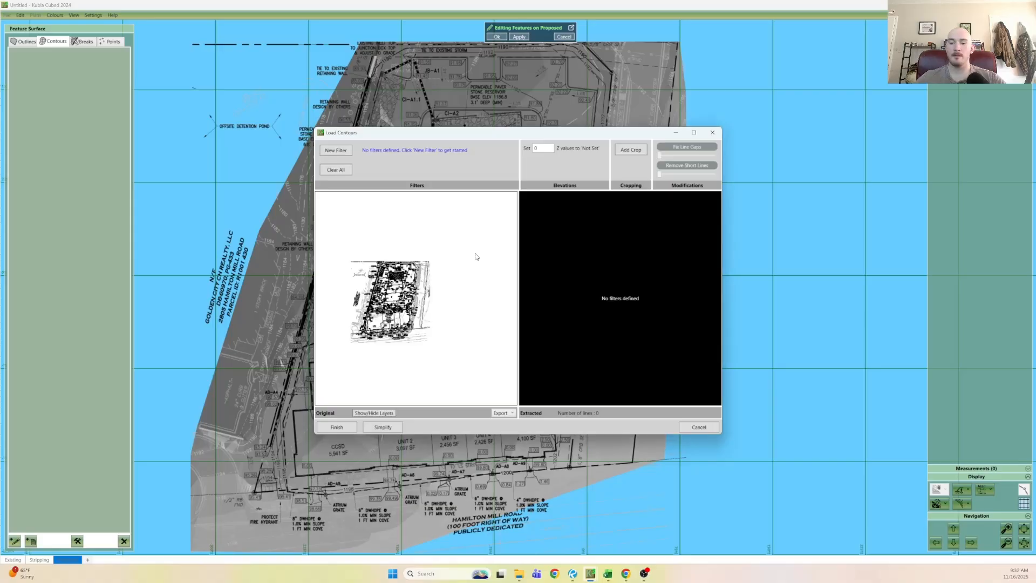
scroll(404, 299, up, 3)
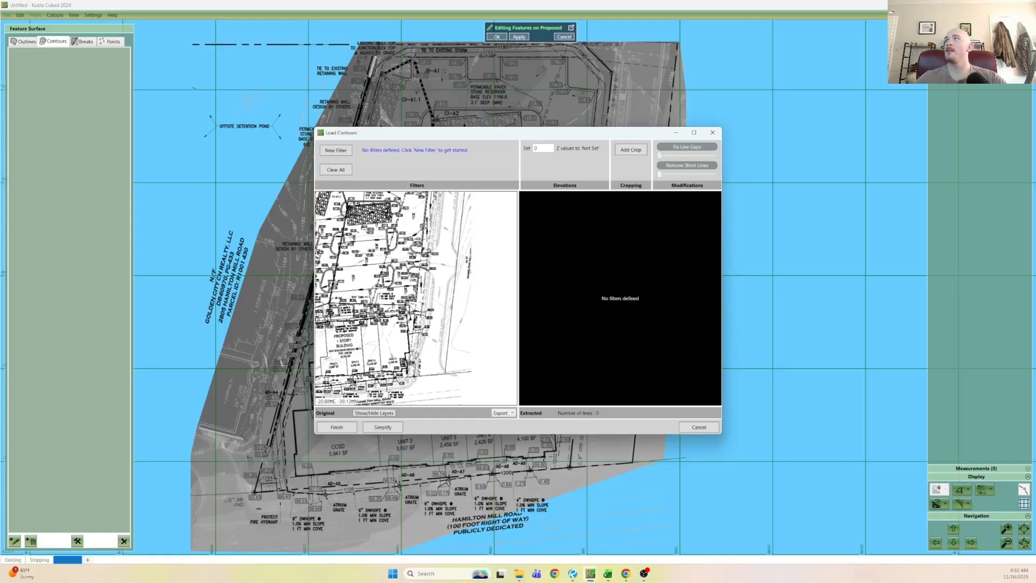
scroll(360, 280, up, 5)
click(335, 150)
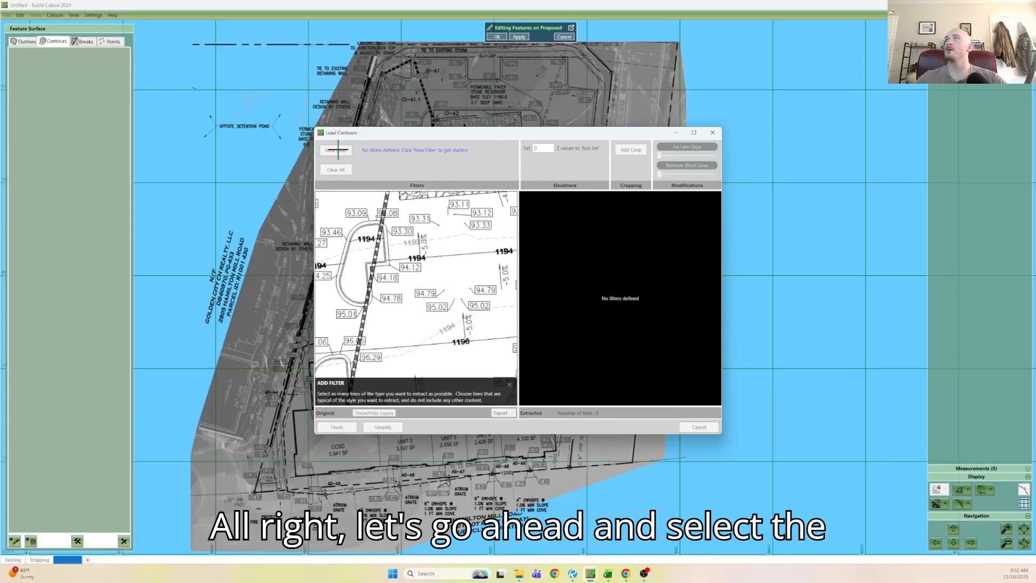
drag(441, 246, 464, 263)
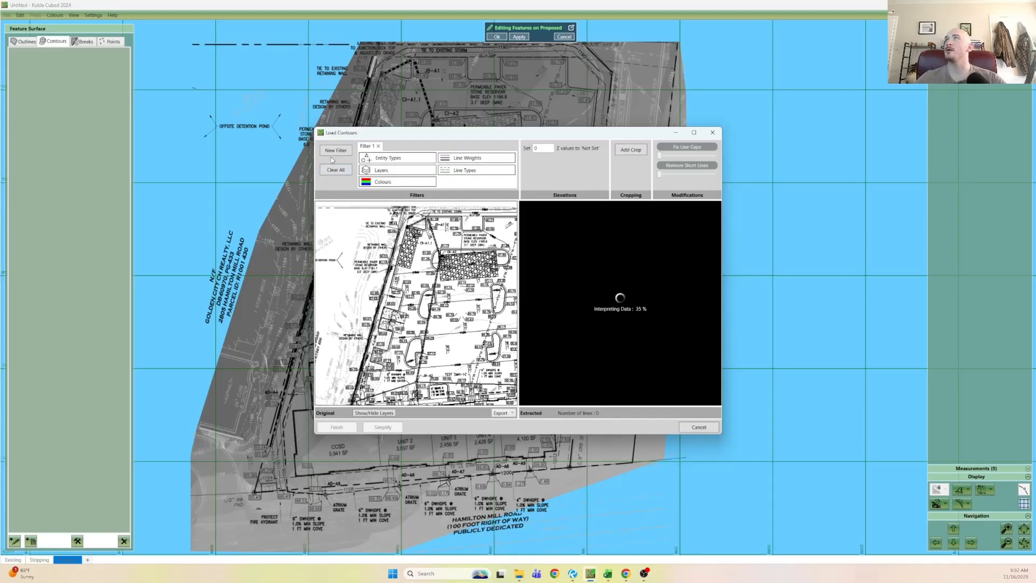
Add a second contour filter by sampling the proposed 1190 contour near the existing storm tie-in at the site's northwest corner.
click(336, 150)
middle_drag(452, 335, 469, 246)
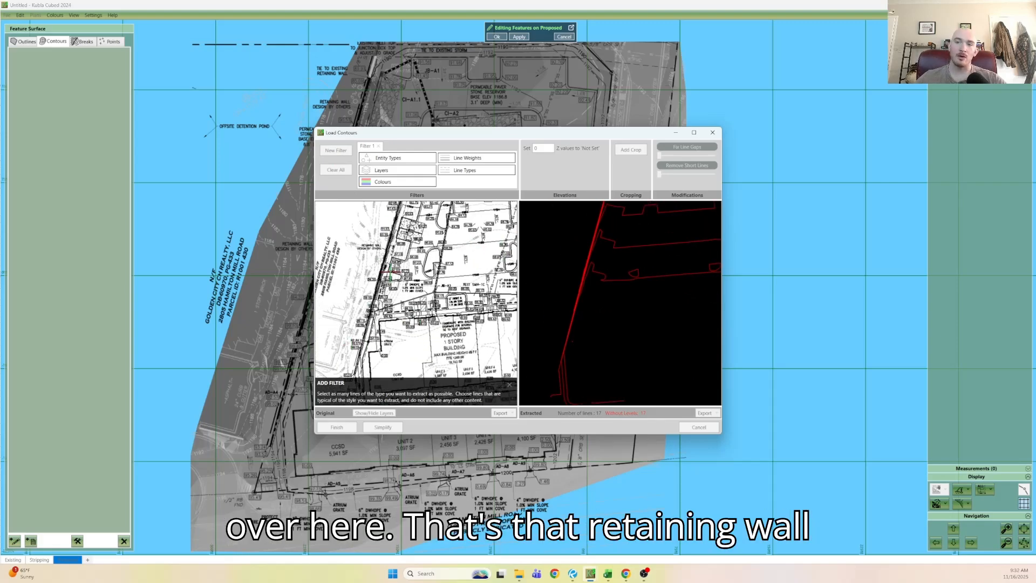
scroll(389, 274, up, 5)
scroll(383, 339, up, 4)
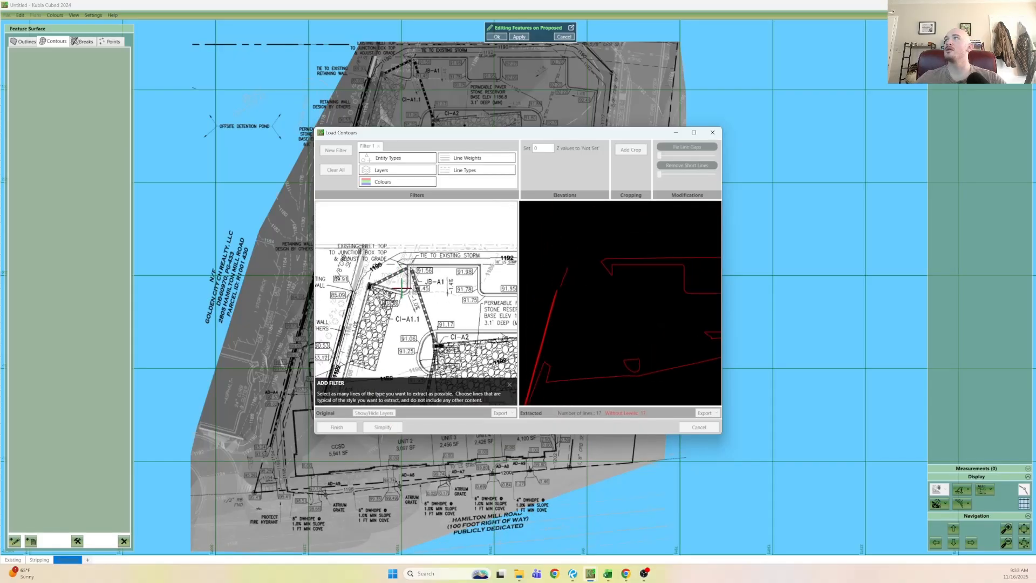
middle_drag(411, 298, 364, 260)
middle_drag(370, 303, 437, 370)
scroll(429, 234, up, 3)
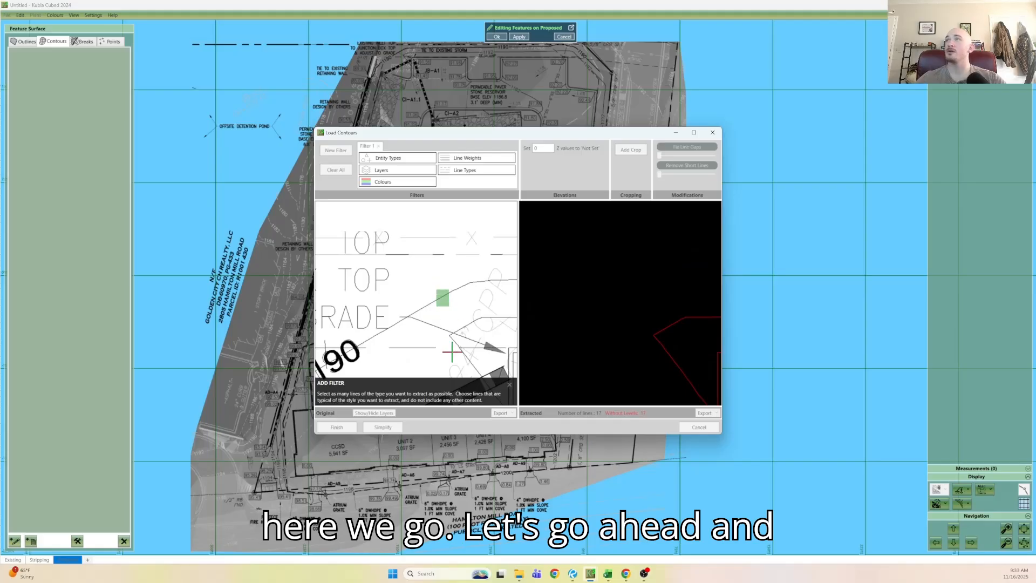
click(452, 351)
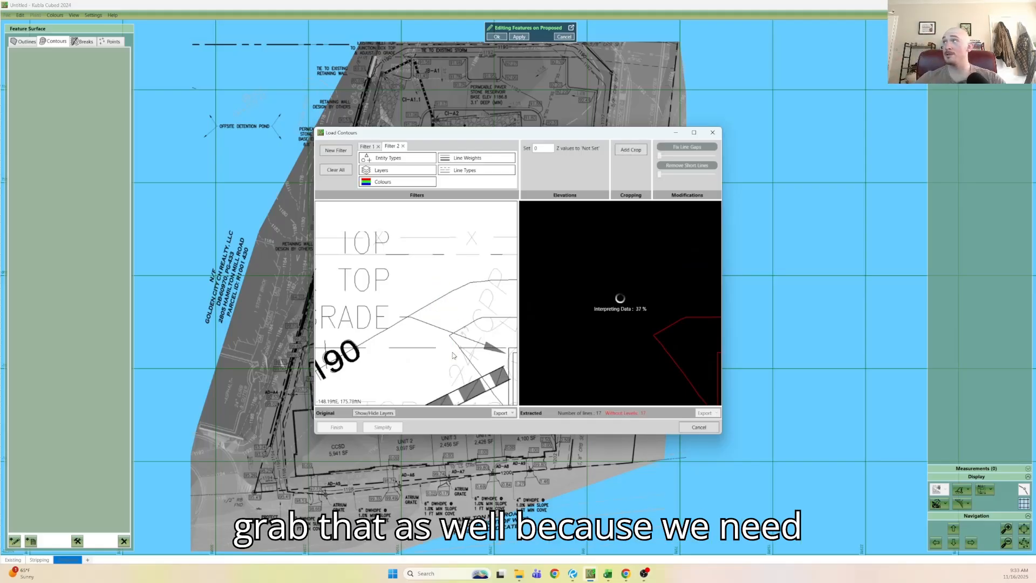
scroll(413, 352, down, 4)
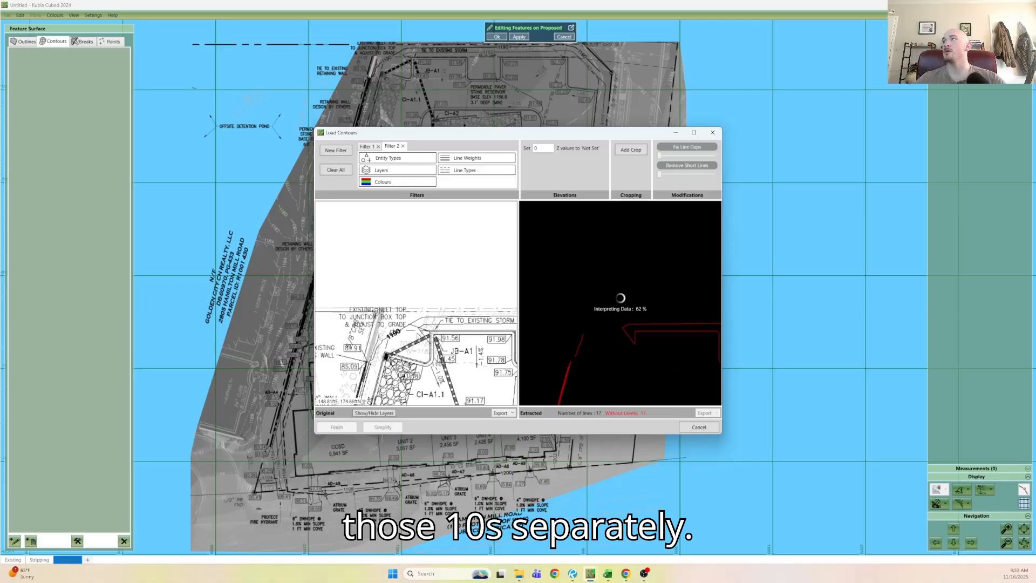
scroll(410, 344, down, 5)
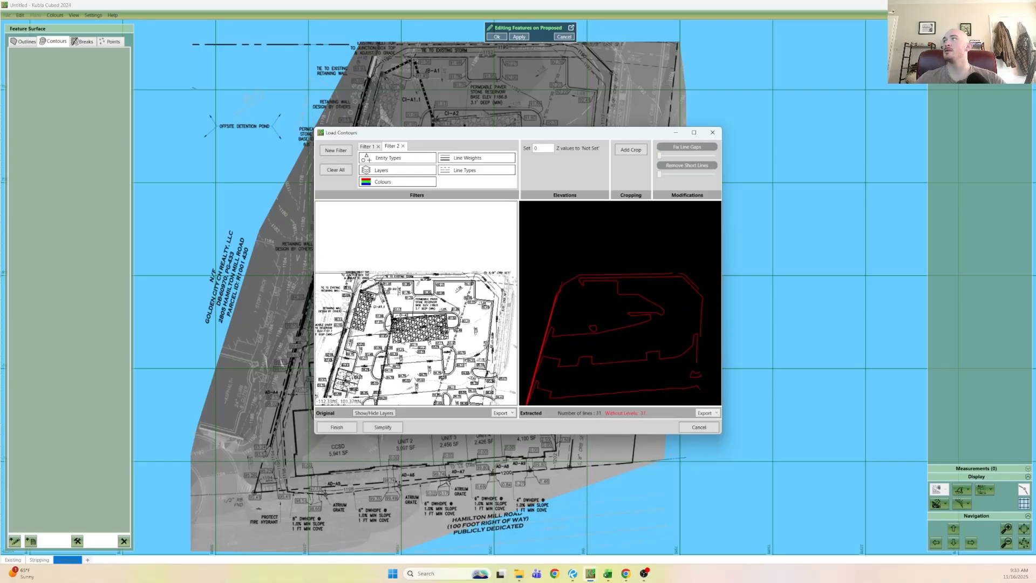
Remove the short lines from the extracted contours and finish loading them into the Proposed surface.
mouse_move(404, 341)
middle_down()
mouse_move(359, 243)
mouse_move(436, 327)
mouse_move(446, 322)
middle_up()
scroll(422, 343, down, 2)
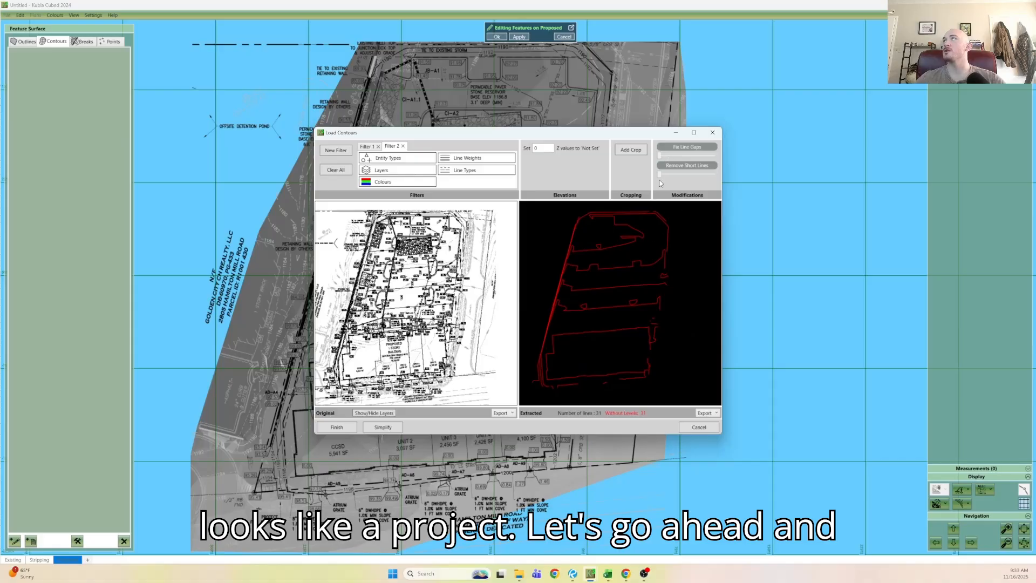
drag(667, 179, 670, 179)
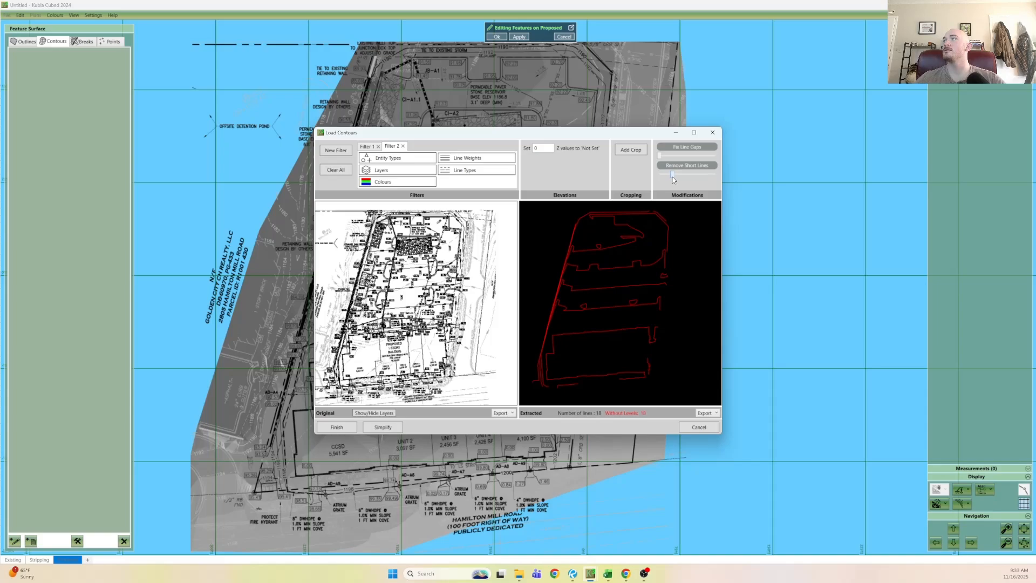
drag(669, 179, 672, 180)
click(338, 428)
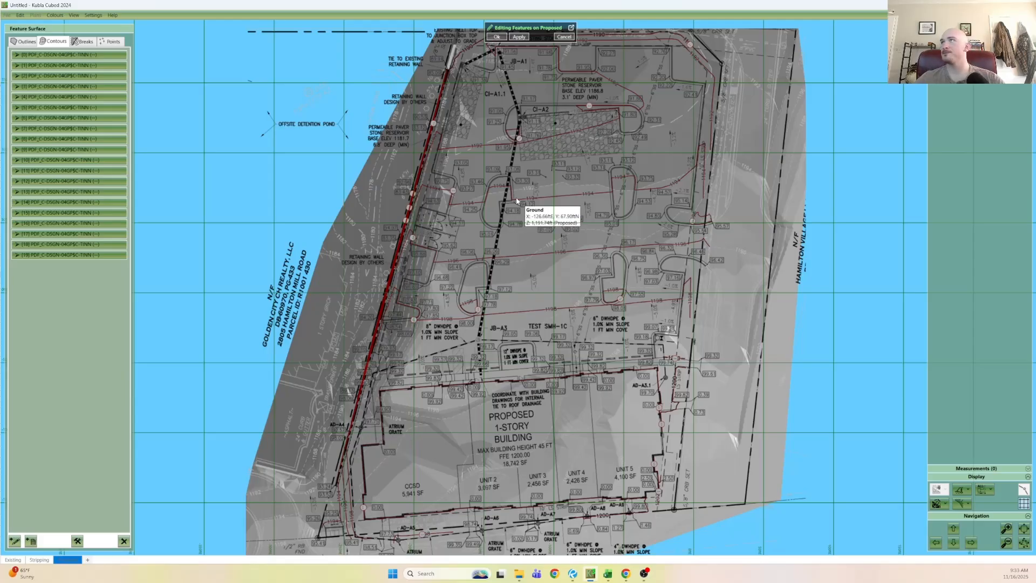
Join the two separate lines running around the proposed building into one contour at level 1200 ft.
scroll(554, 404, up, 1)
scroll(451, 406, up, 4)
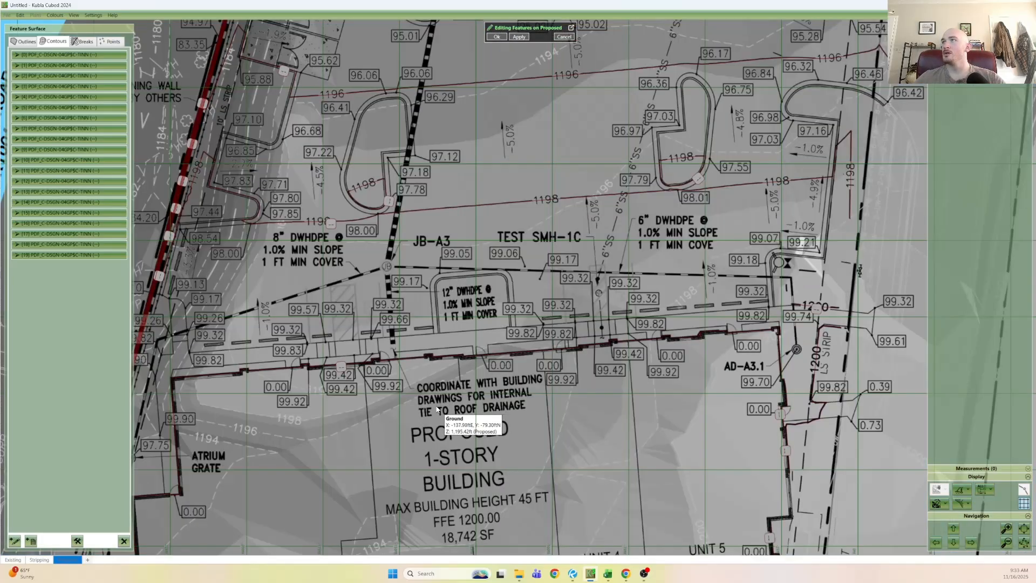
scroll(434, 361, down, 4)
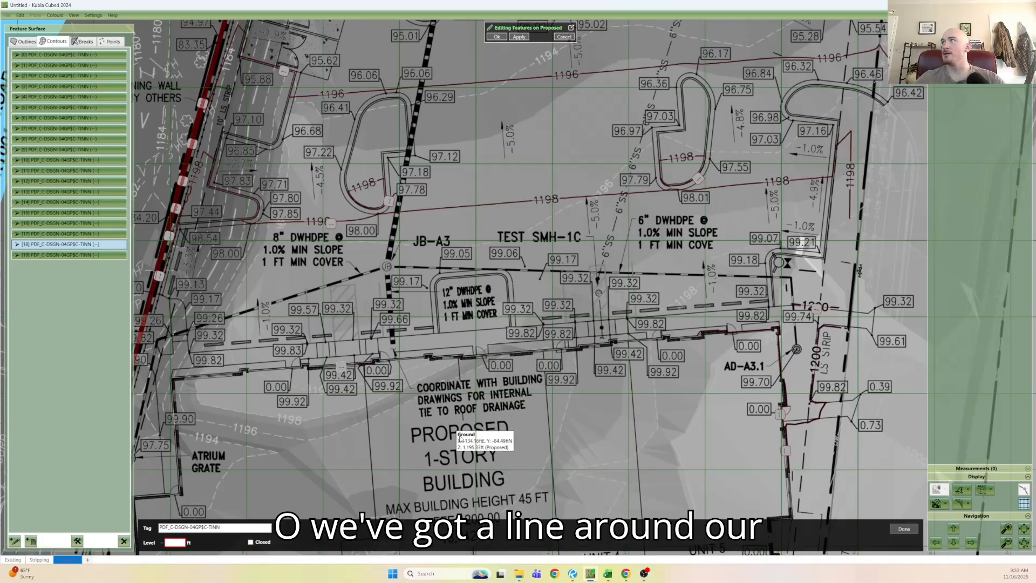
click(400, 367)
mouse_move(621, 470)
middle_down()
mouse_move(621, 413)
mouse_move(535, 387)
middle_up()
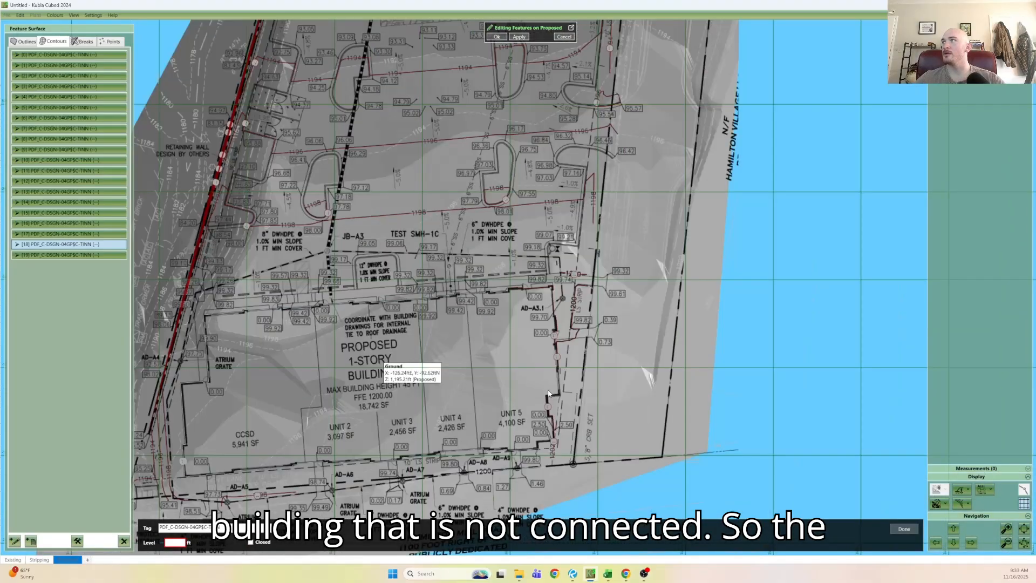
middle_drag(535, 344, 534, 344)
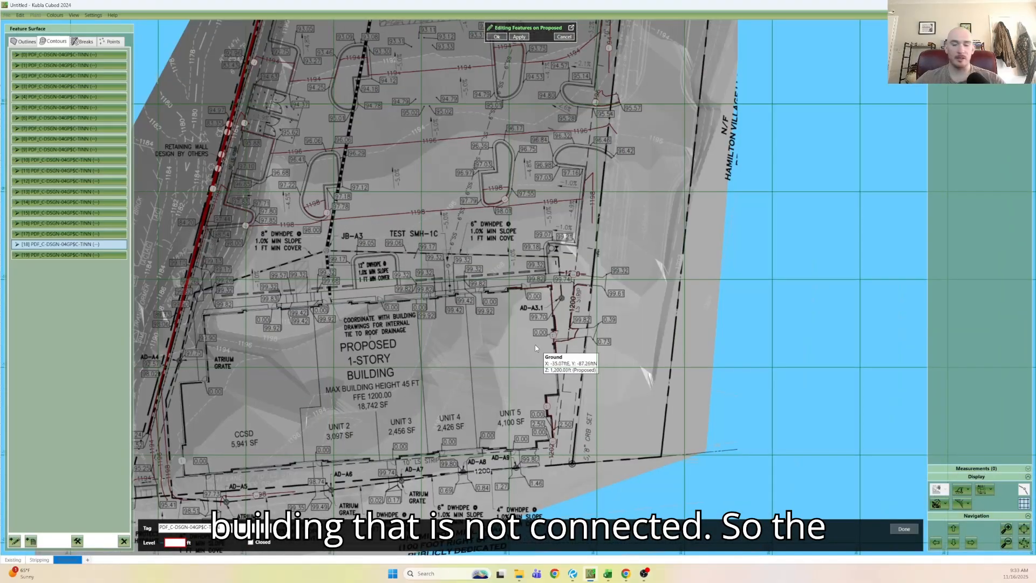
ctrl+click(528, 288)
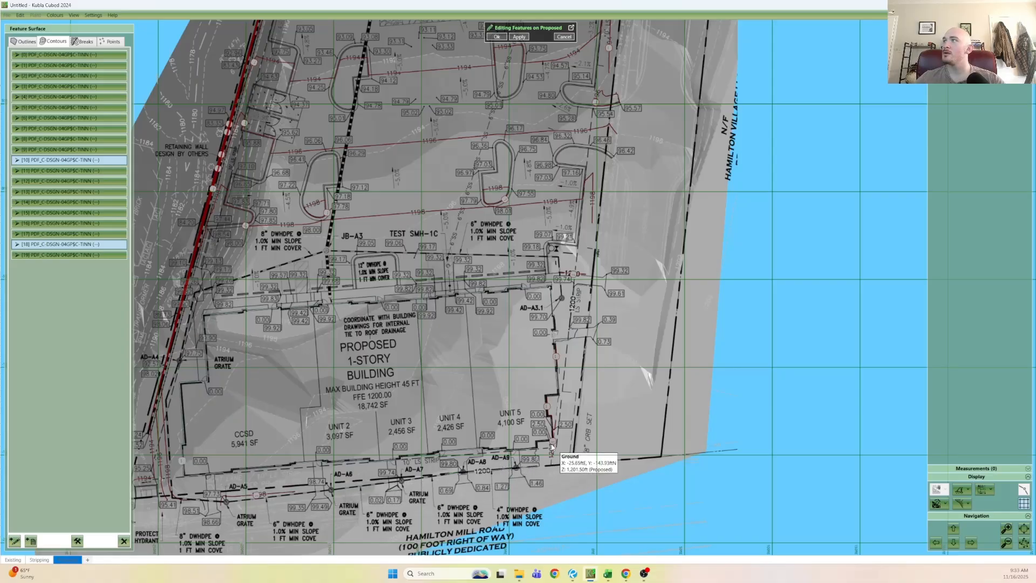
scroll(545, 446, up, 3)
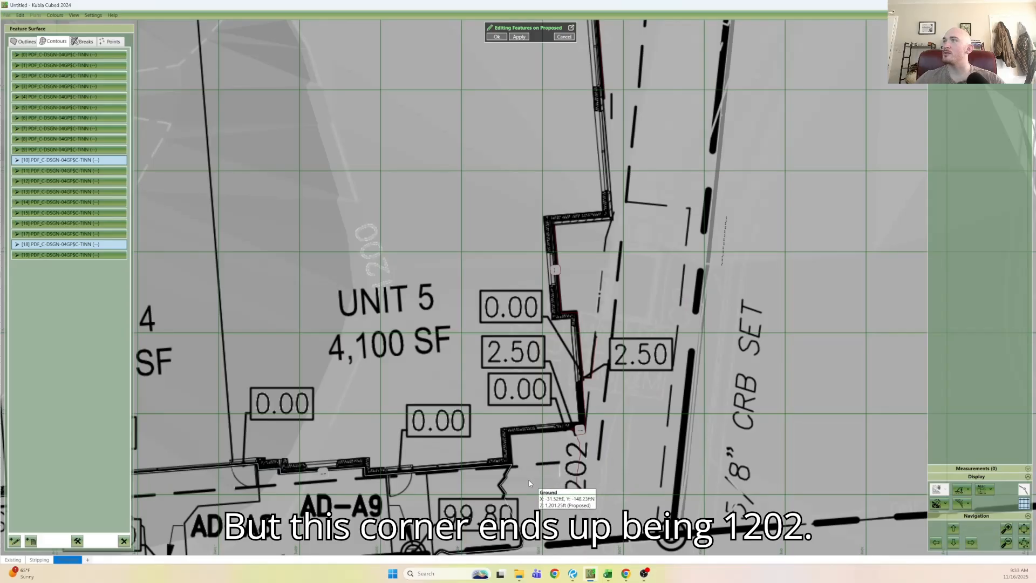
scroll(530, 480, down, 2)
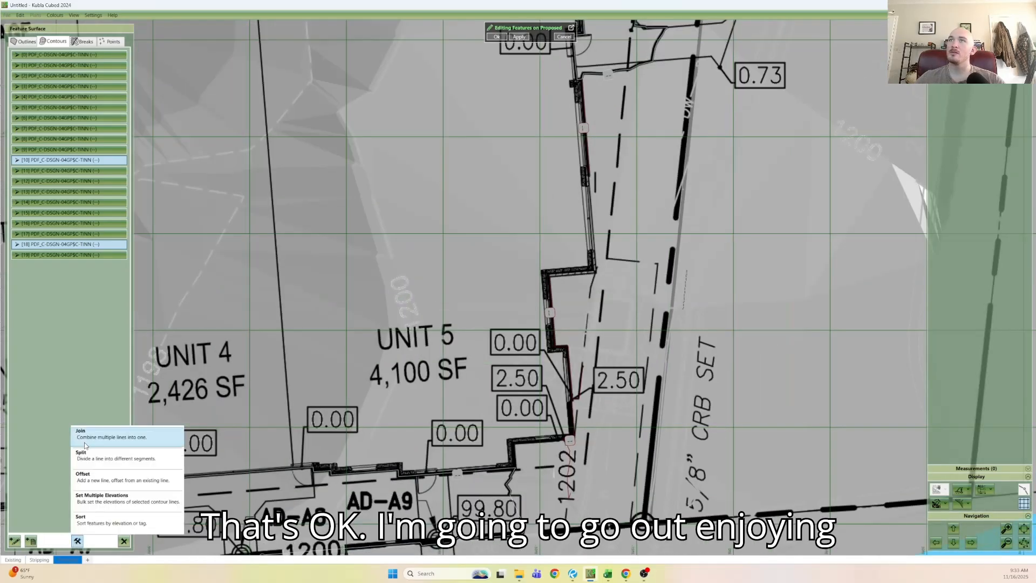
click(79, 542)
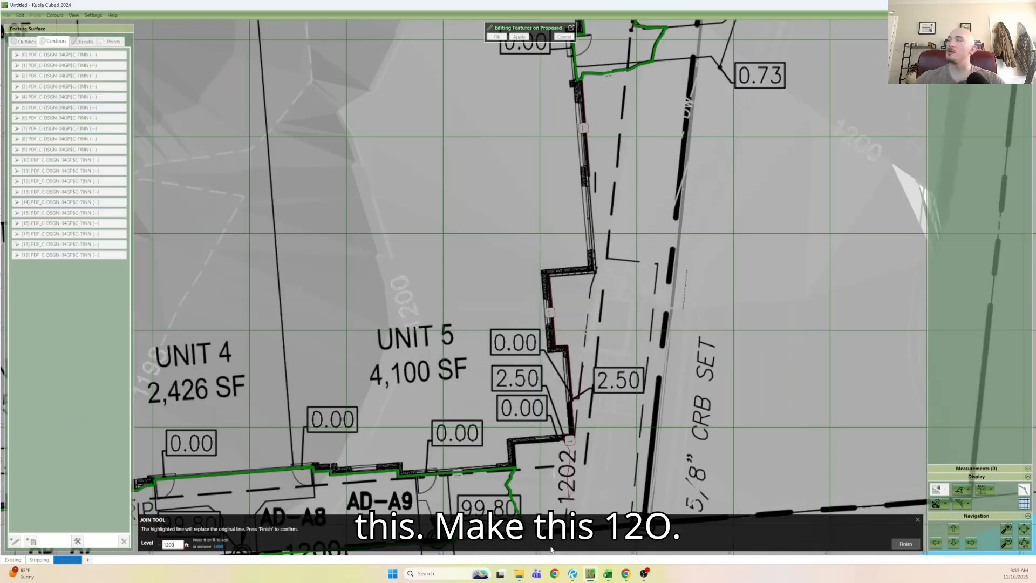
click(905, 543)
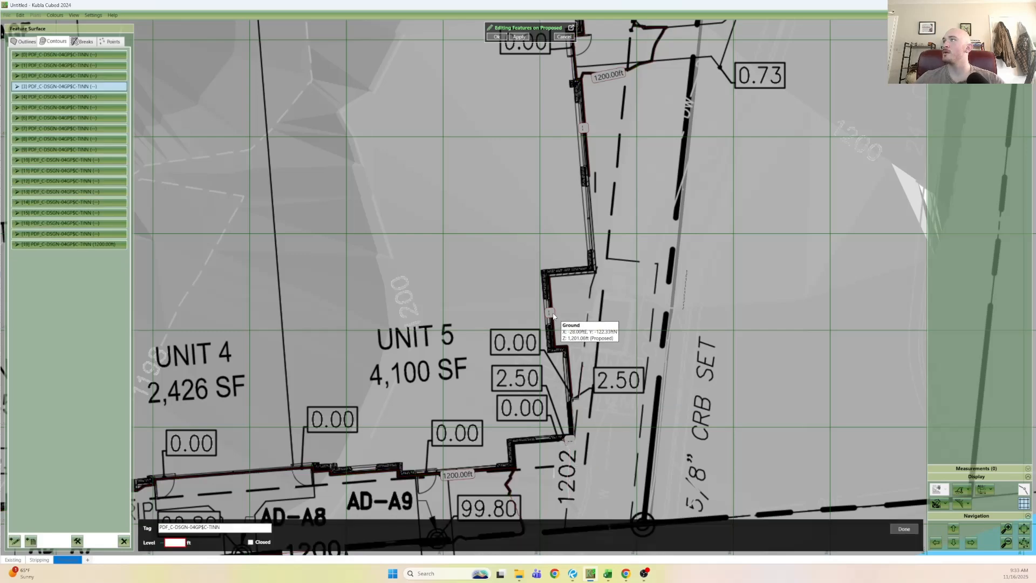
Join the two short lines at Unit 5's southeast corner into one contour at level 1202 ft.
ctrl+click(551, 312)
middle_drag(602, 230, 588, 270)
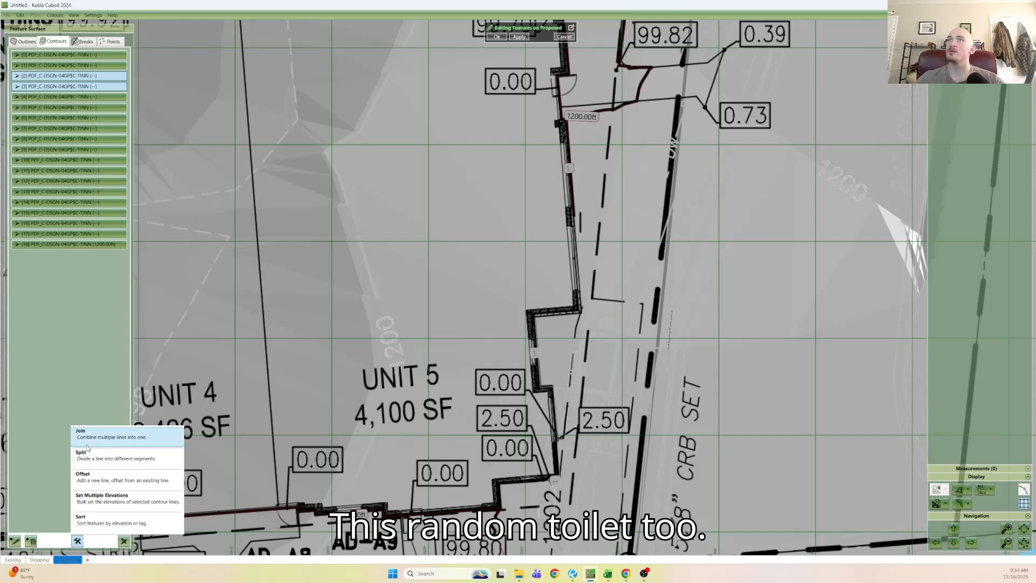
click(78, 540)
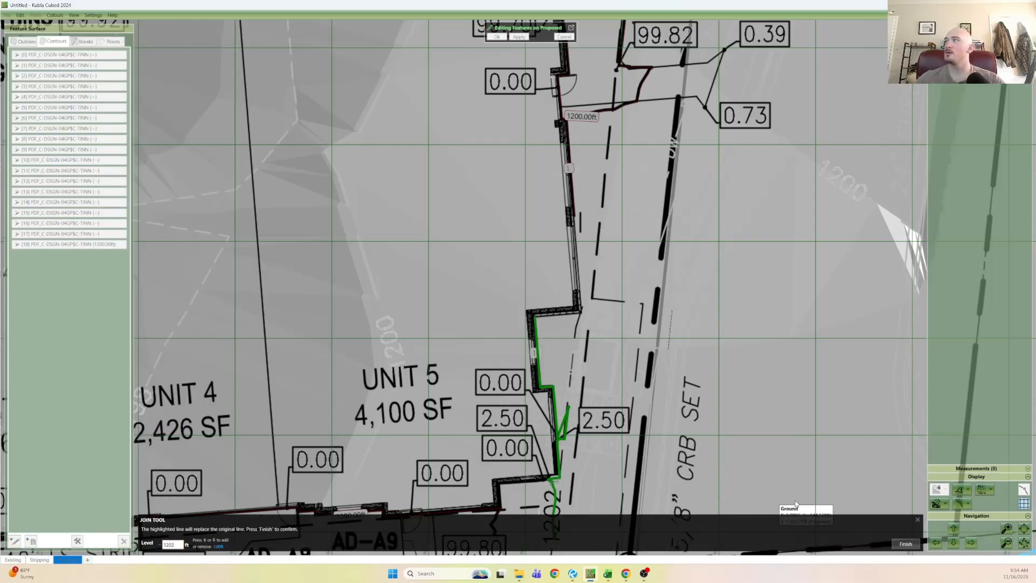
click(902, 545)
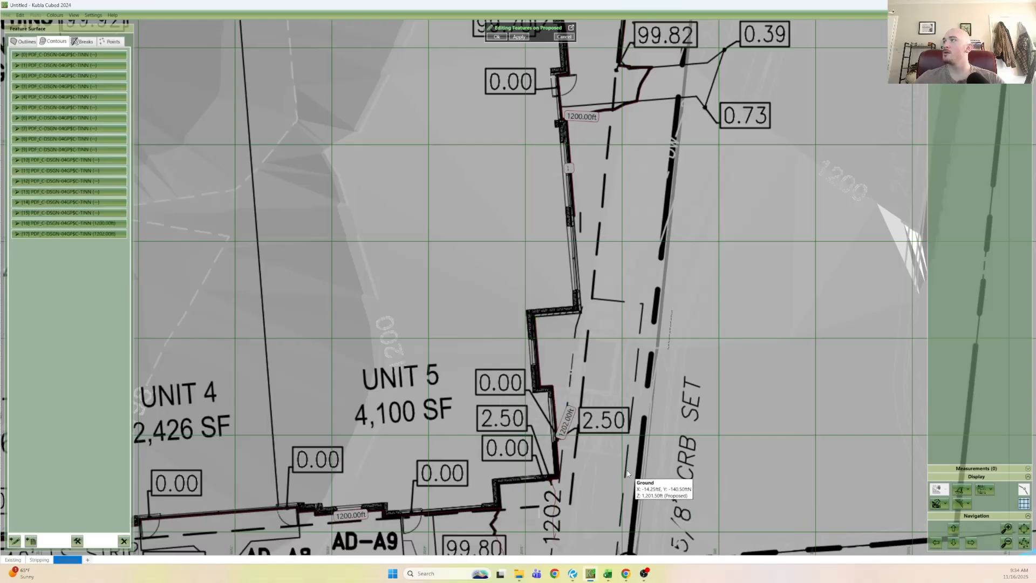
Inspect the points of the 1202 ft contour at Unit 5's southeast corner and delete that contour.
click(565, 424)
middle_drag(574, 457, 582, 368)
scroll(582, 368, up, 3)
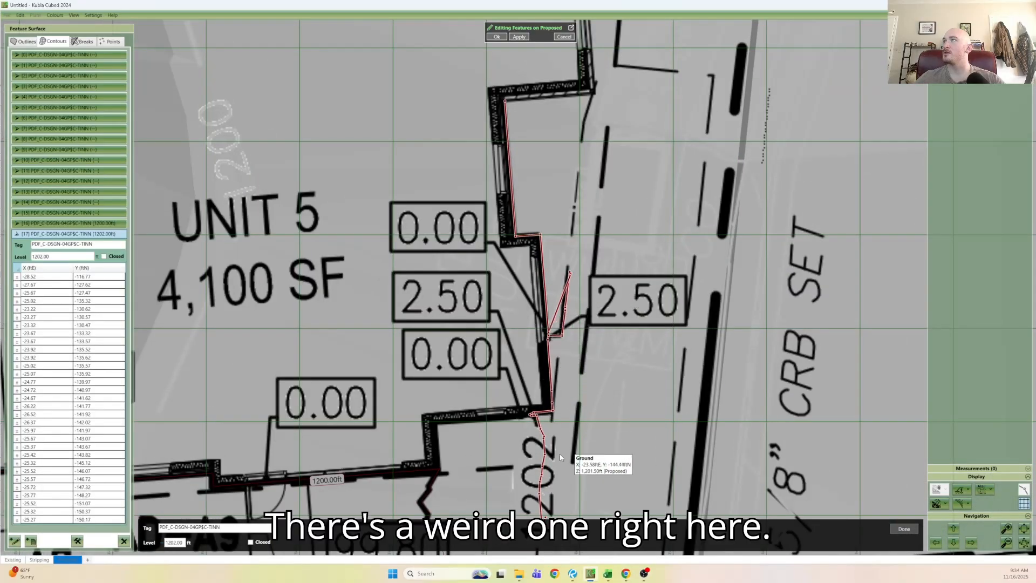
middle_drag(552, 480, 540, 415)
click(540, 400)
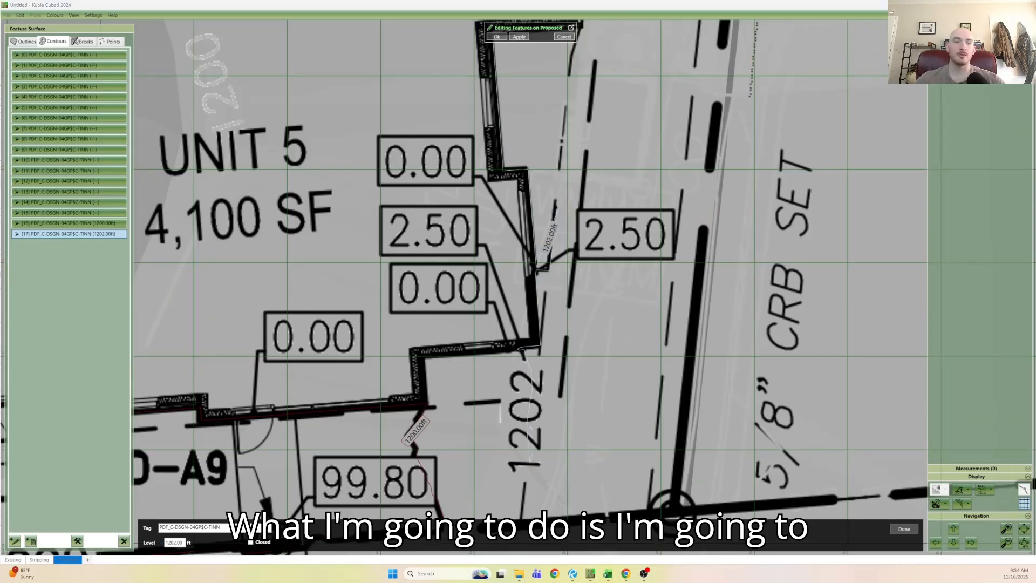
Check the 1200 ft contour along the building's south and east sides, and delete the unlevelled line on the east wall.
click(416, 431)
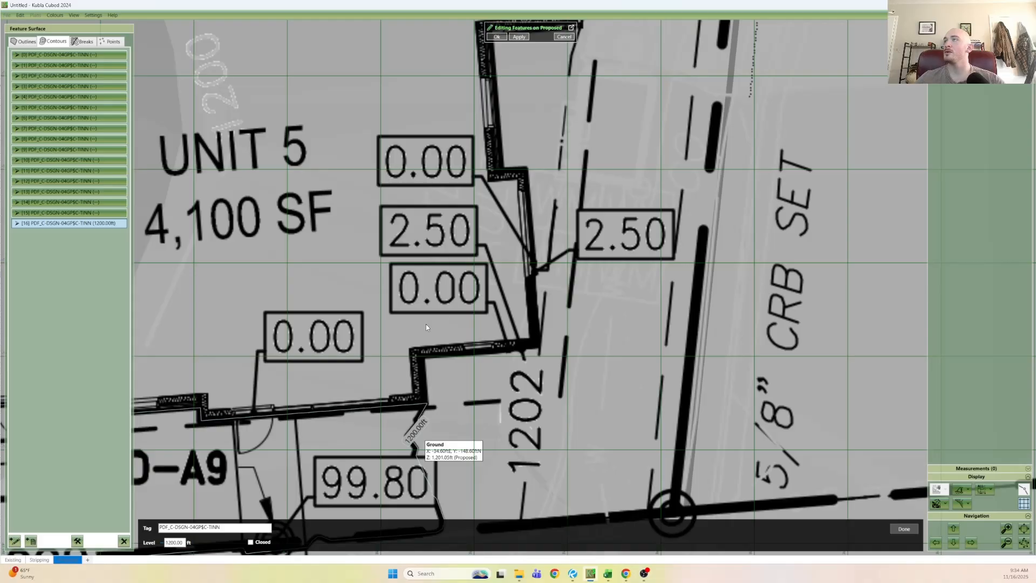
middle_drag(254, 512, 520, 404)
scroll(477, 415, down, 2)
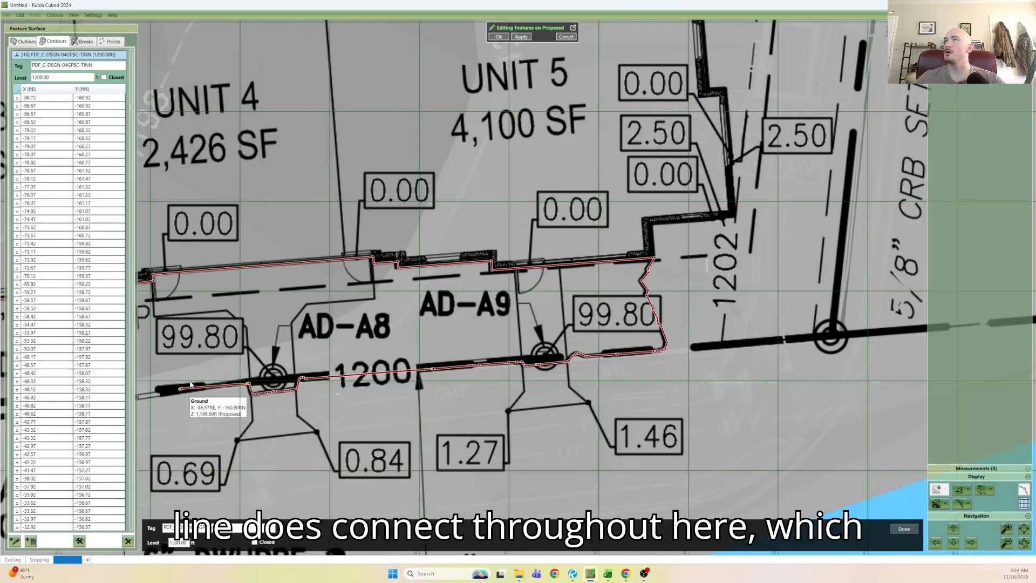
middle_drag(674, 308, 451, 530)
middle_drag(541, 233, 444, 459)
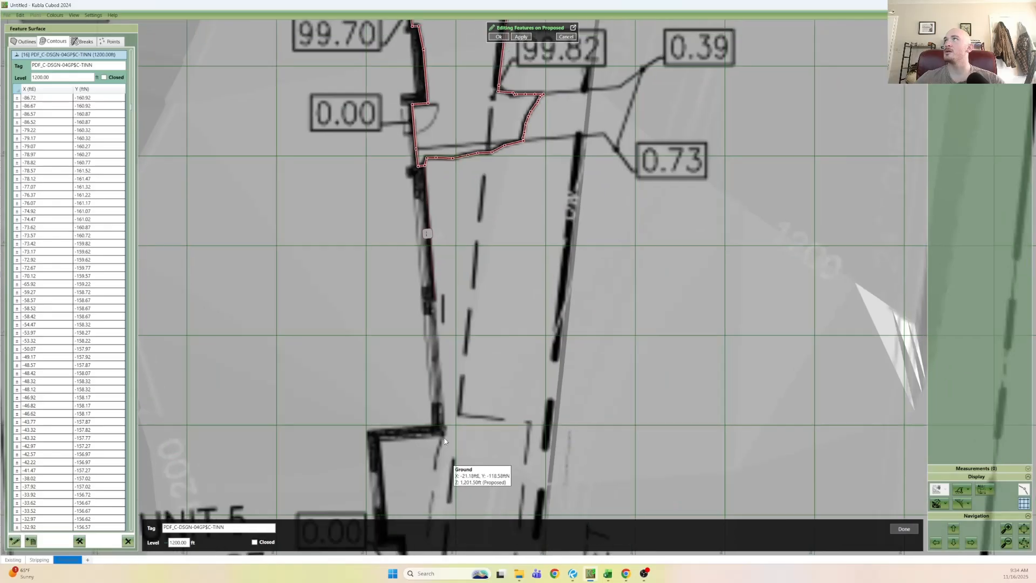
middle_drag(444, 234, 416, 352)
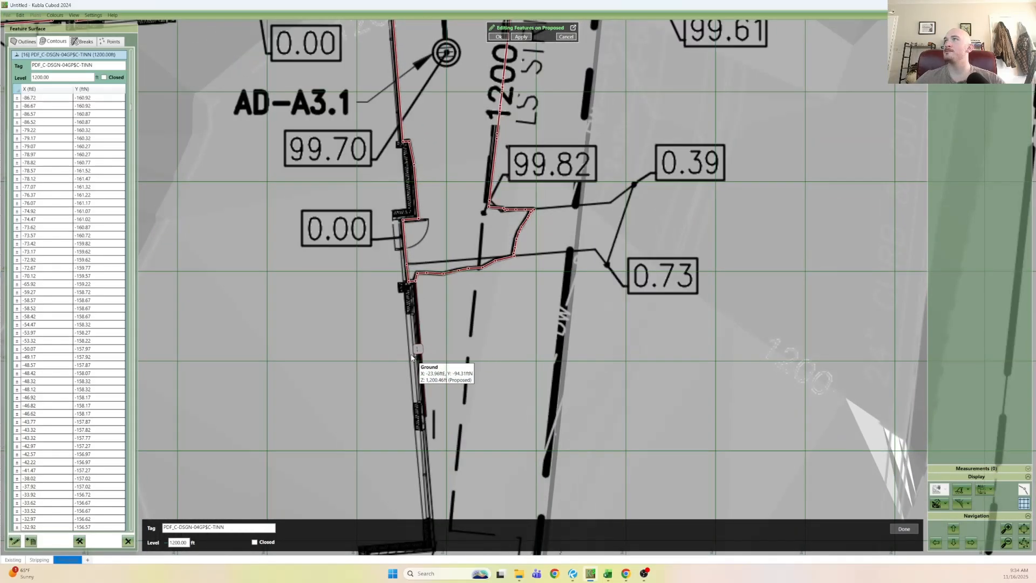
click(418, 353)
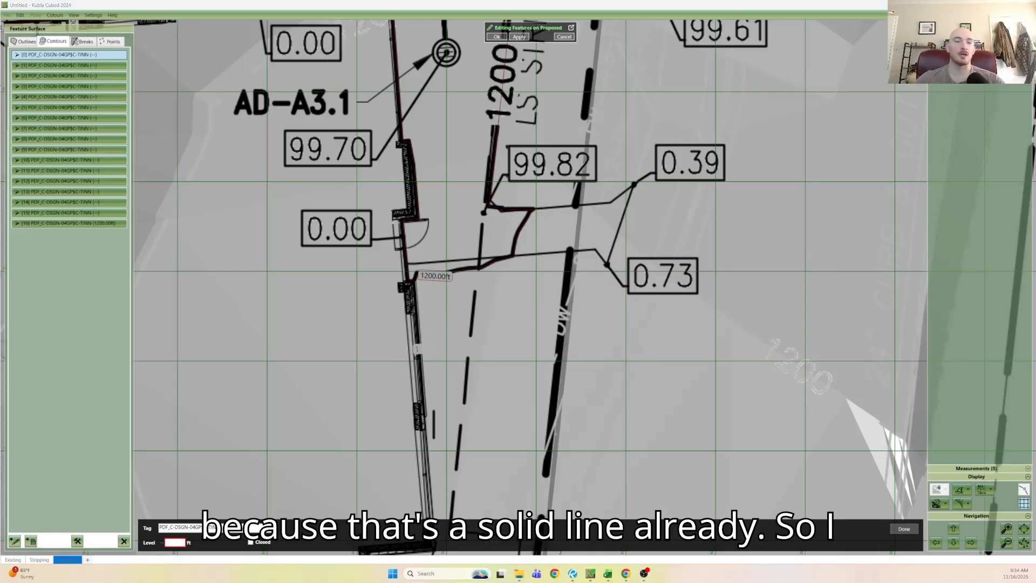
key(Delete)
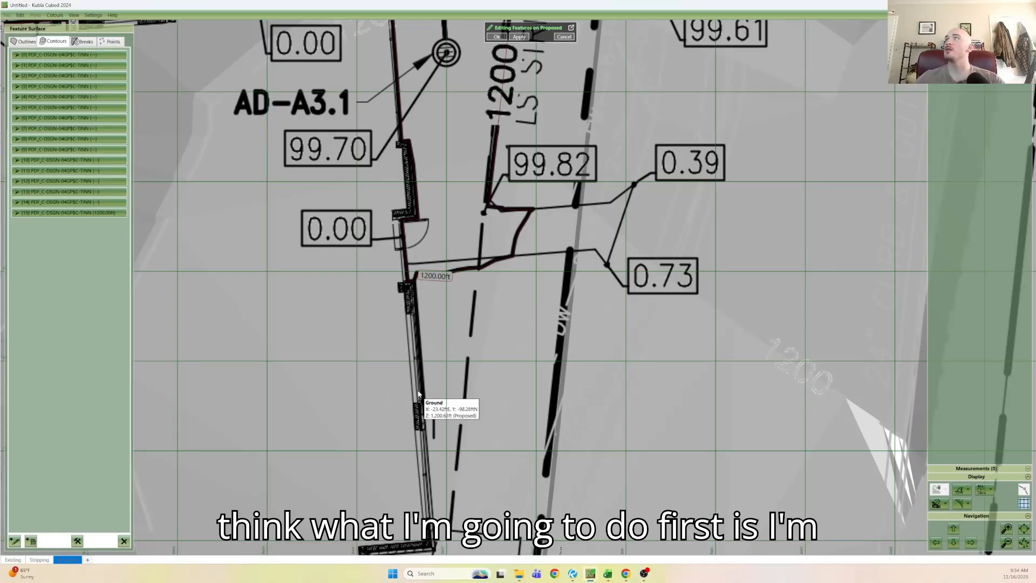
Start a new contour line at the building's northeast corner and run it along the north wall to the northwest corner.
click(15, 538)
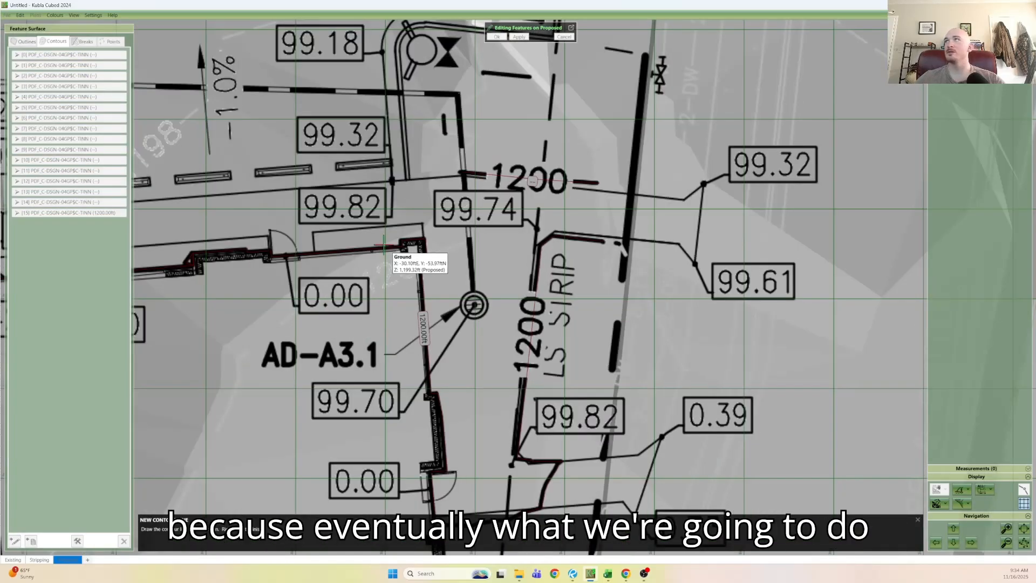
click(419, 246)
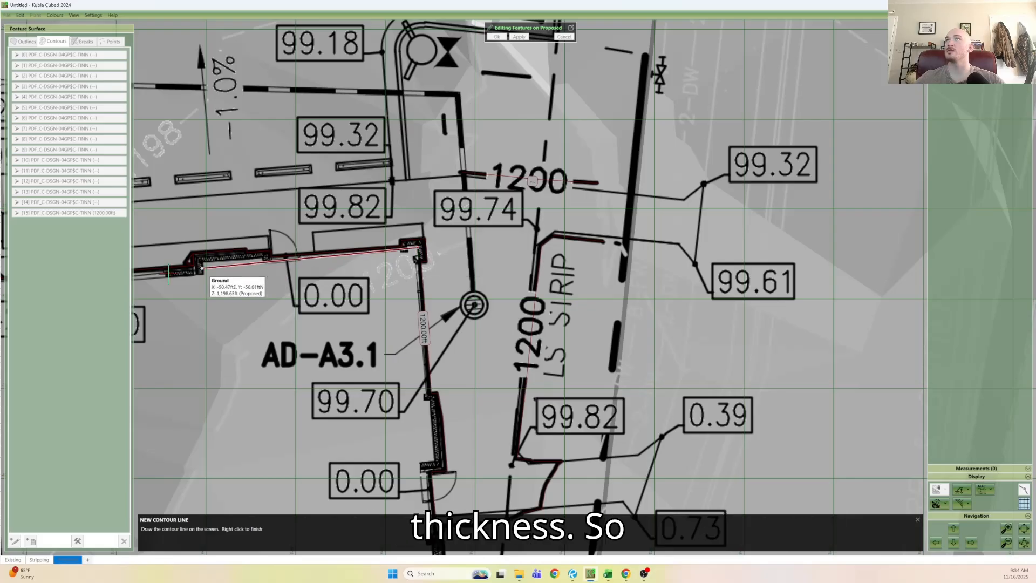
middle_drag(144, 281, 570, 253)
scroll(571, 254, down, 3)
scroll(642, 280, up, 2)
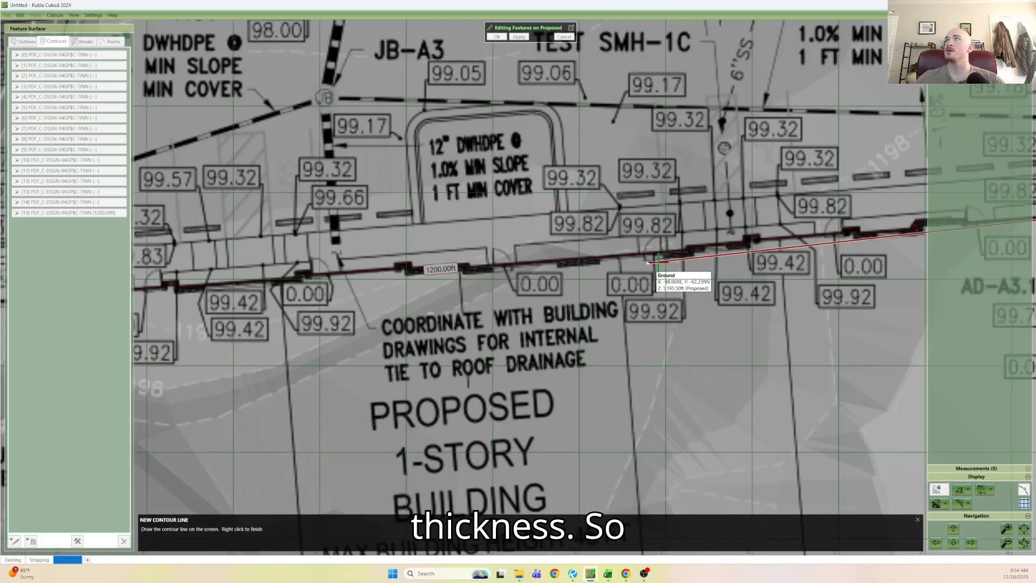
scroll(642, 282, up, 2)
scroll(642, 282, down, 1)
scroll(274, 294, up, 4)
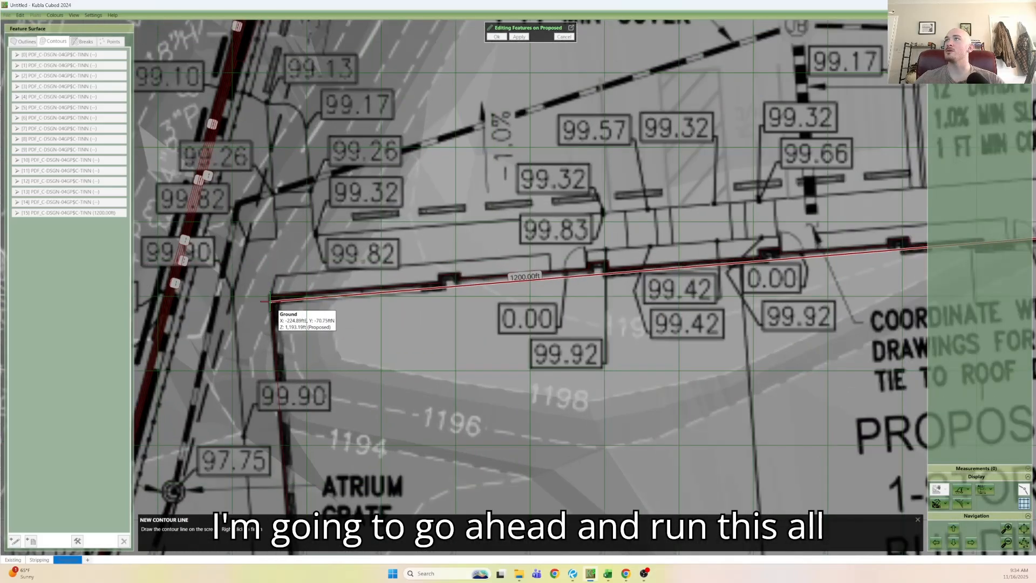
click(275, 294)
Trace the new contour down the building's west side, around the wall offsets by CCSD, to the southwest corner.
scroll(277, 295, down, 5)
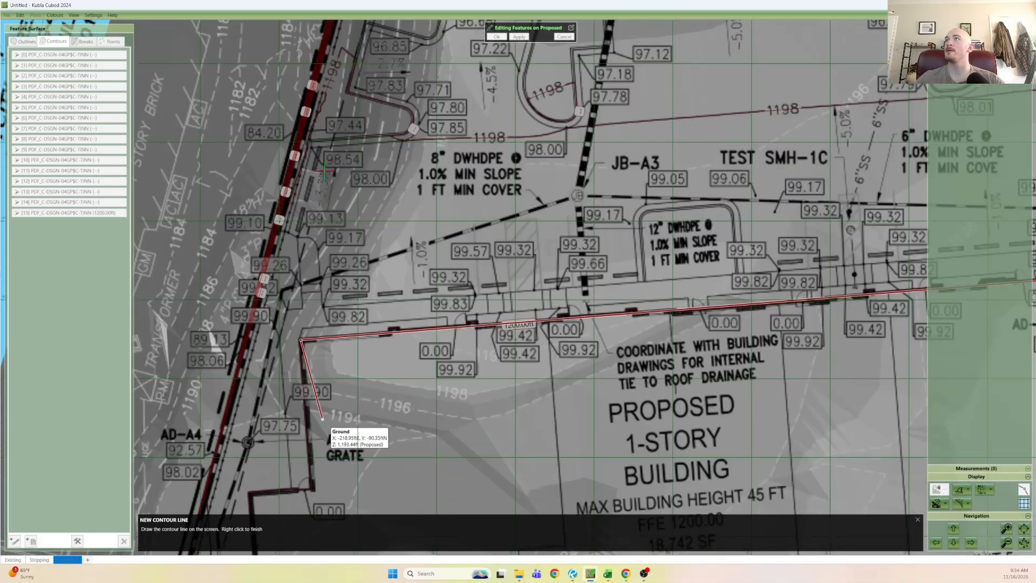
scroll(322, 418, up, 5)
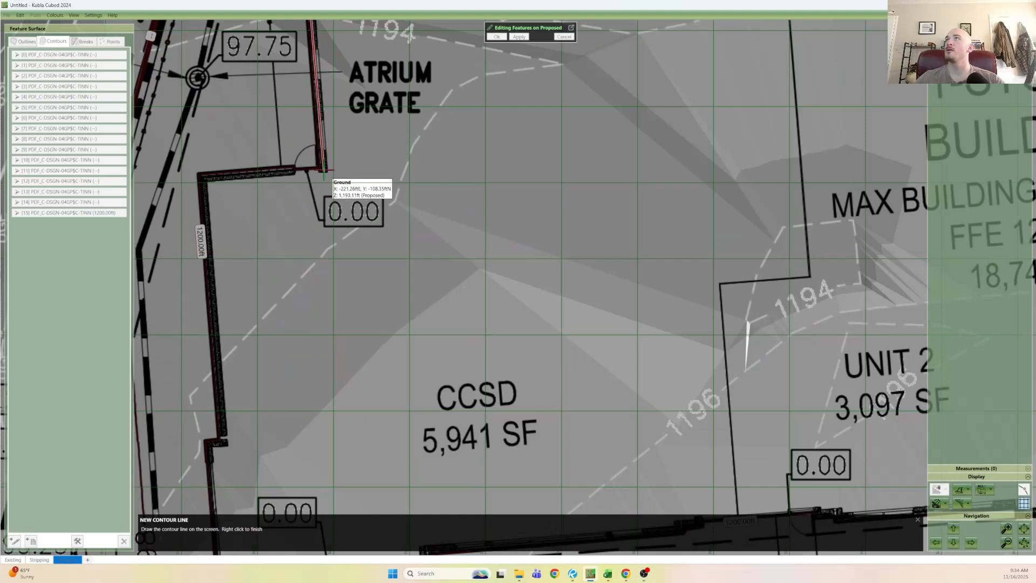
click(323, 170)
click(203, 178)
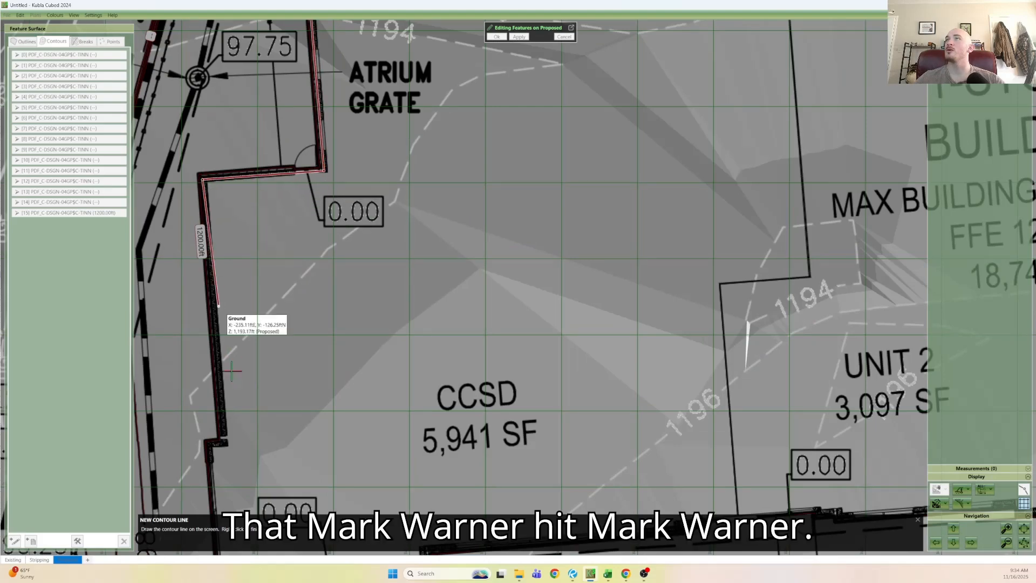
click(222, 444)
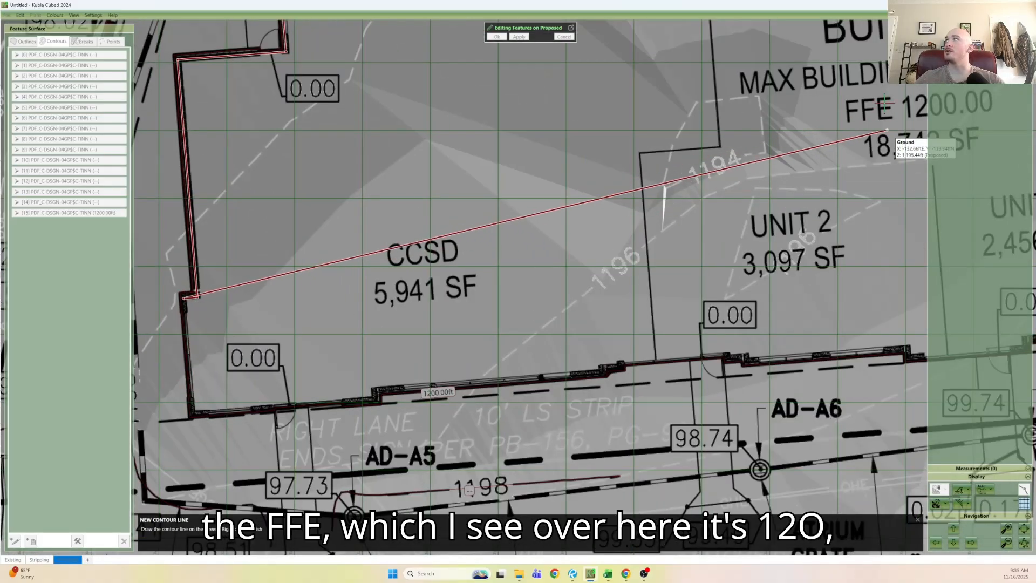
click(192, 414)
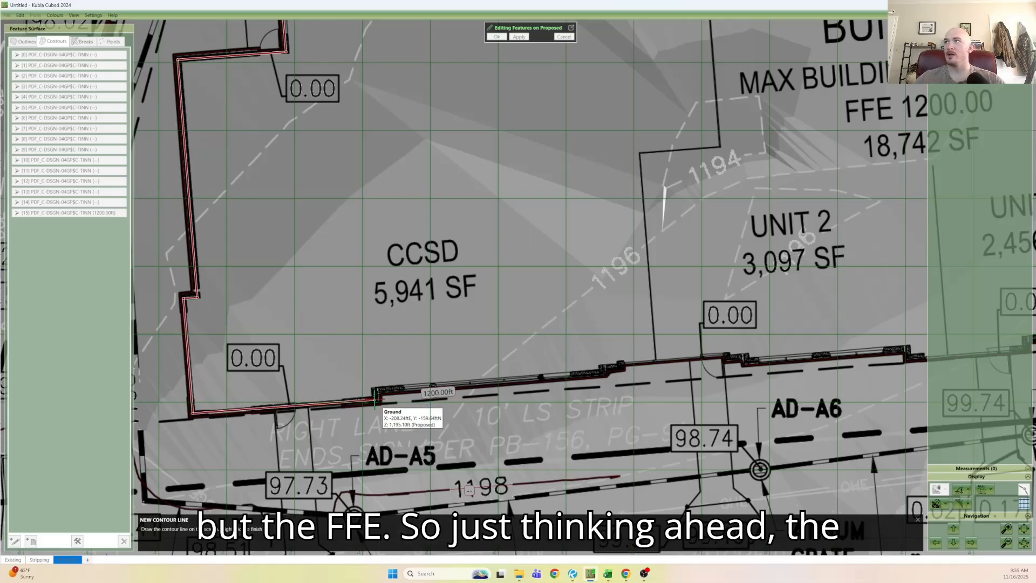
Continue the new contour along the building's south wall from CCSD past Unit 2, following each wall offset.
click(375, 399)
click(373, 390)
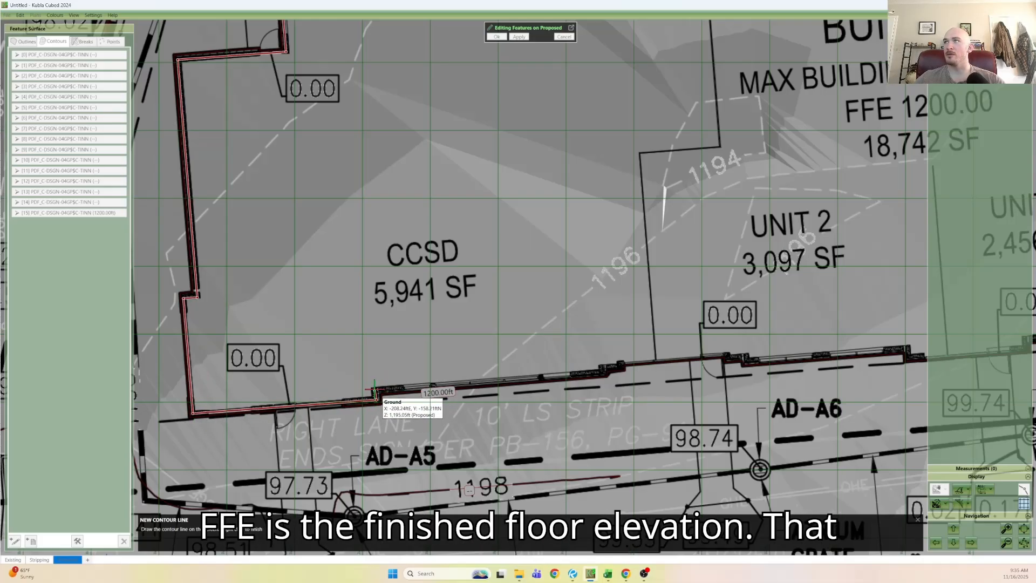
middle_drag(397, 375, 149, 381)
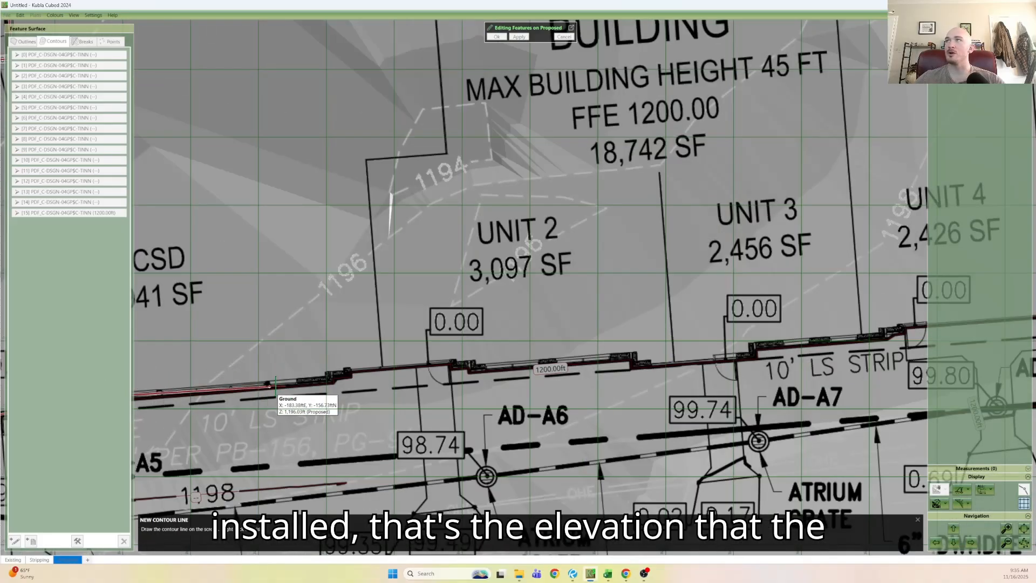
click(328, 376)
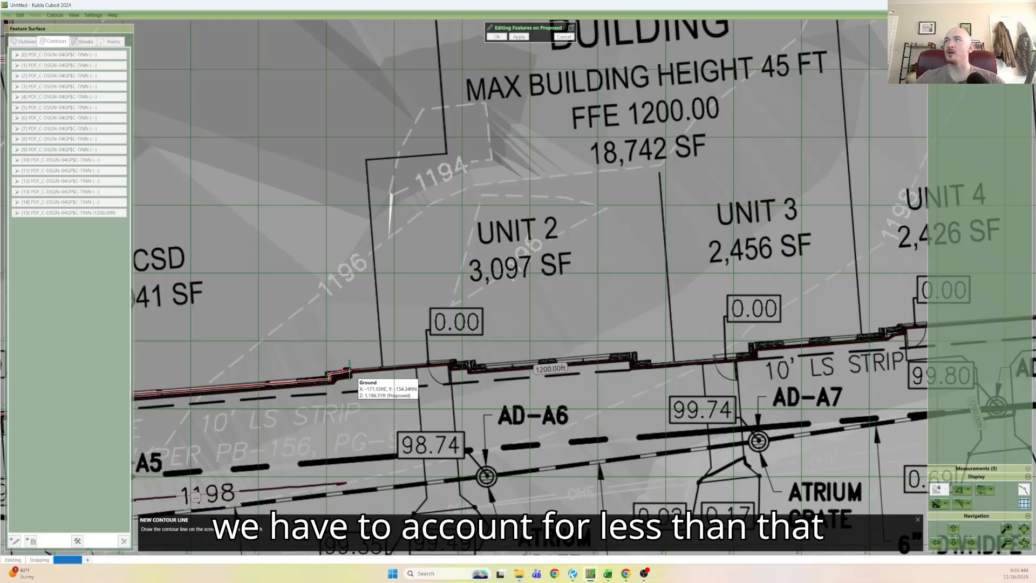
click(453, 361)
click(476, 368)
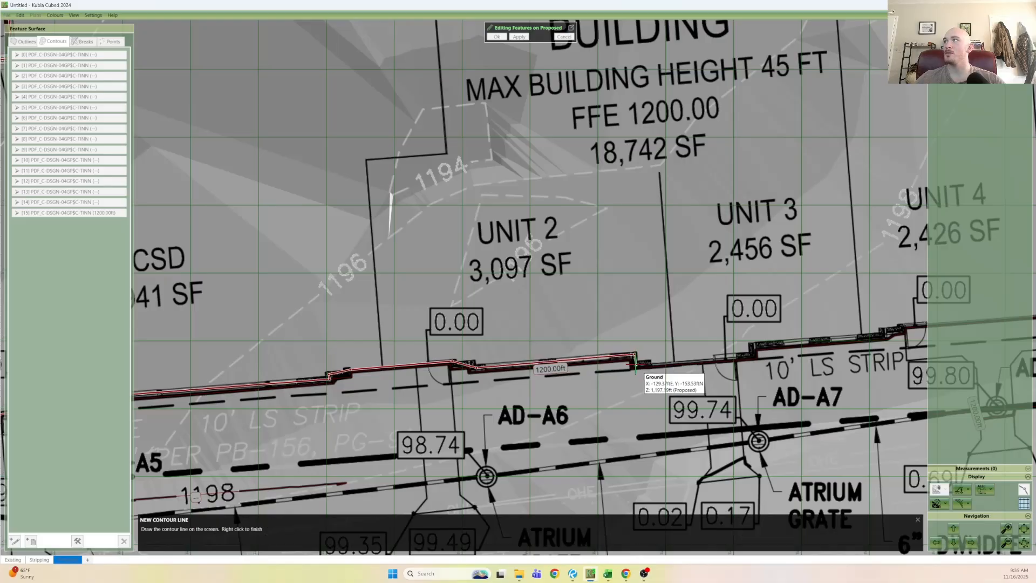
Trace the contour along the south wall of Units 3, 4 and 5 up to the offset at Unit 5's southeast corner.
middle_drag(643, 364, 227, 375)
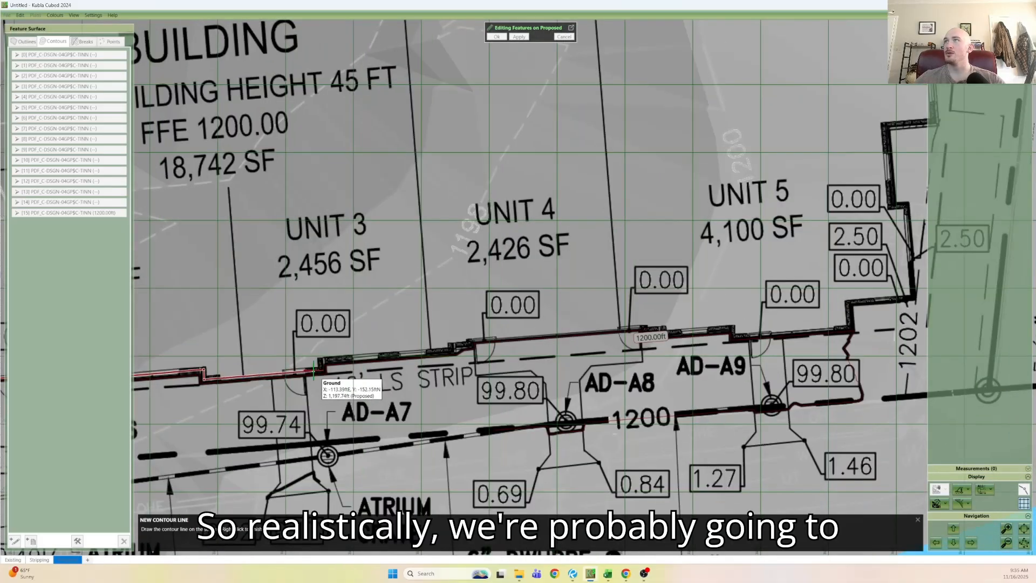
click(322, 370)
click(322, 361)
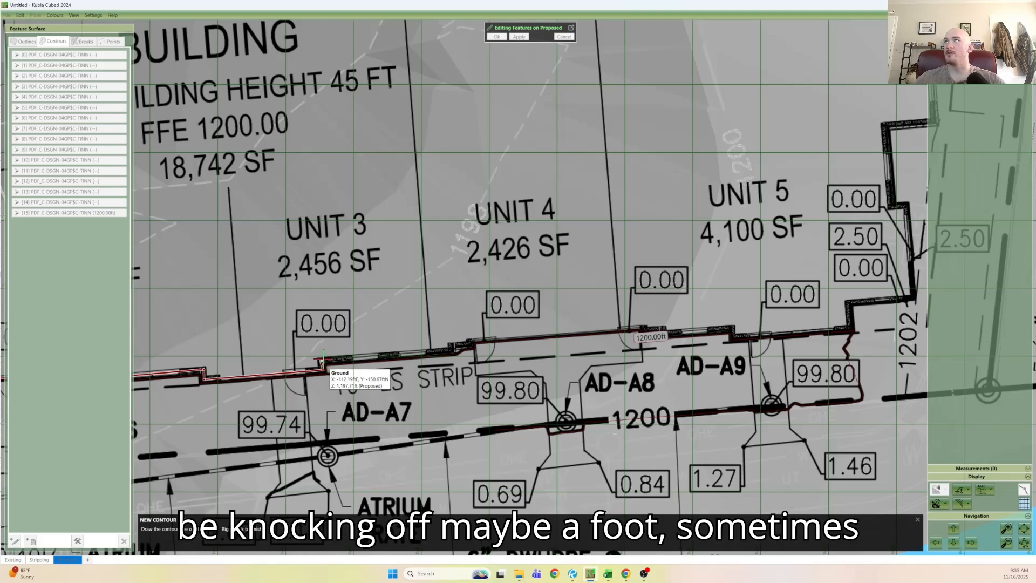
click(470, 340)
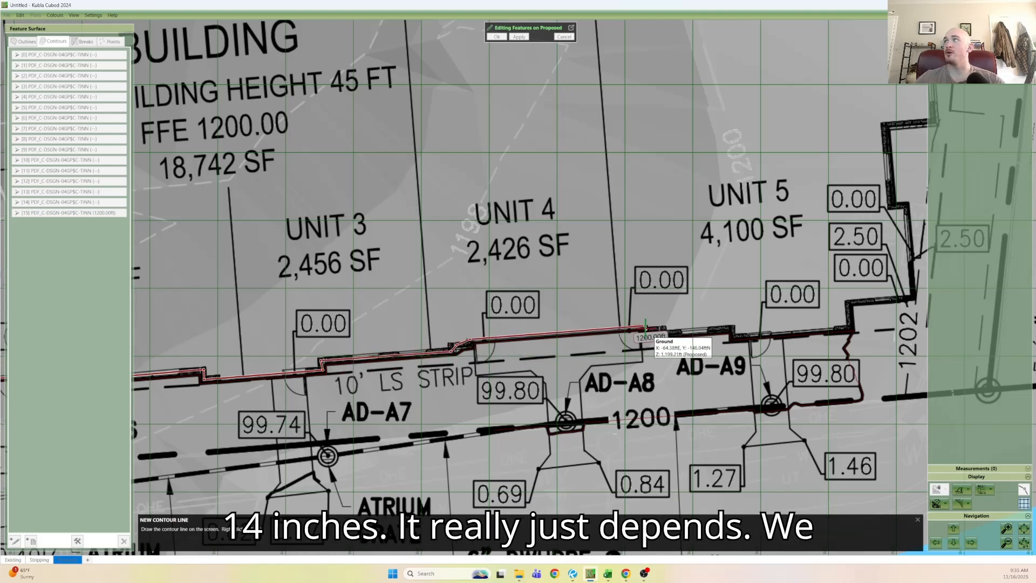
click(645, 326)
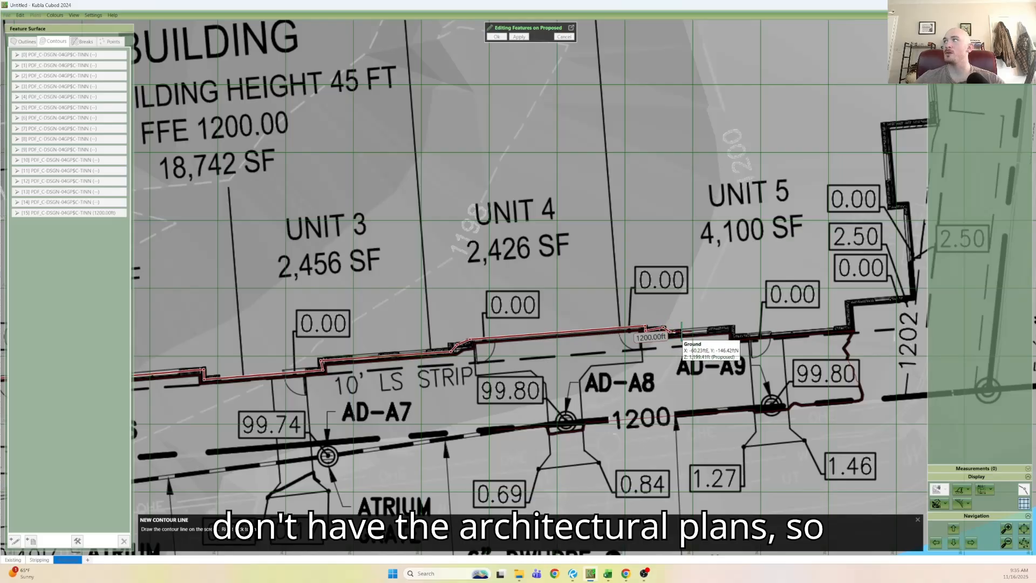
click(734, 335)
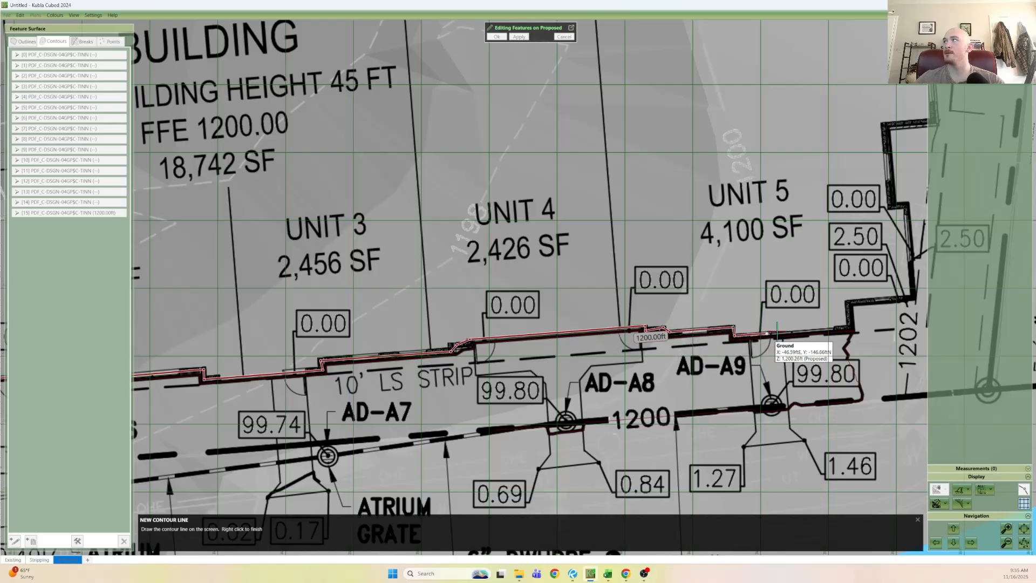
click(849, 328)
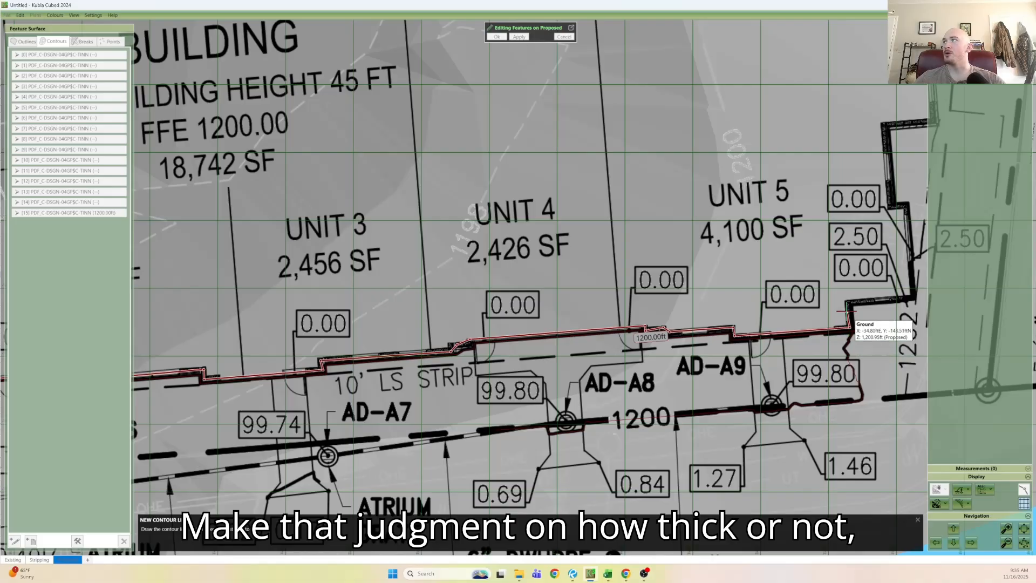
Carry the contour around Unit 5's southeast corner and north along the offsets of the building's east wall, towards the northeast corner.
click(847, 302)
middle_drag(819, 311, 444, 400)
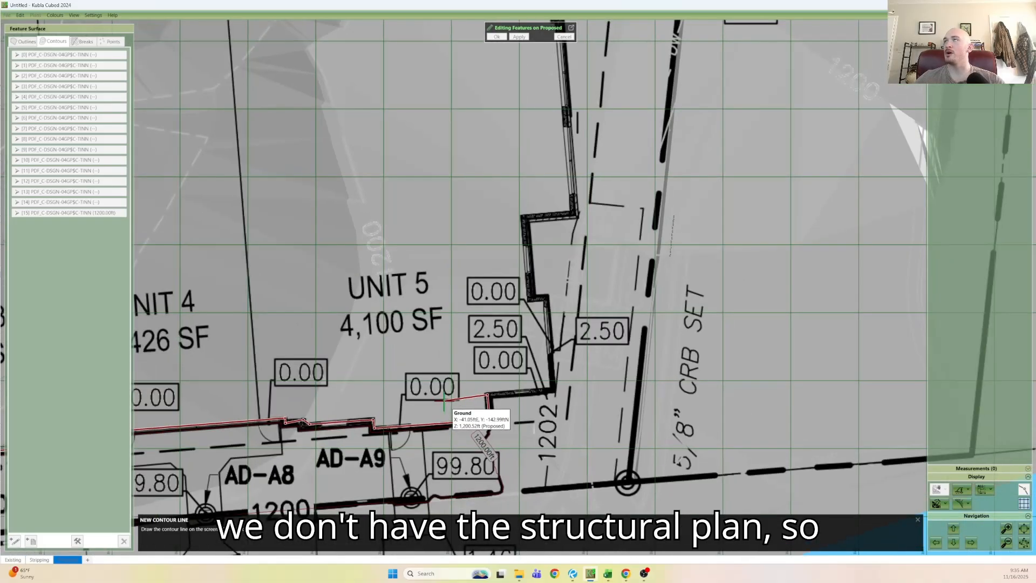
click(553, 388)
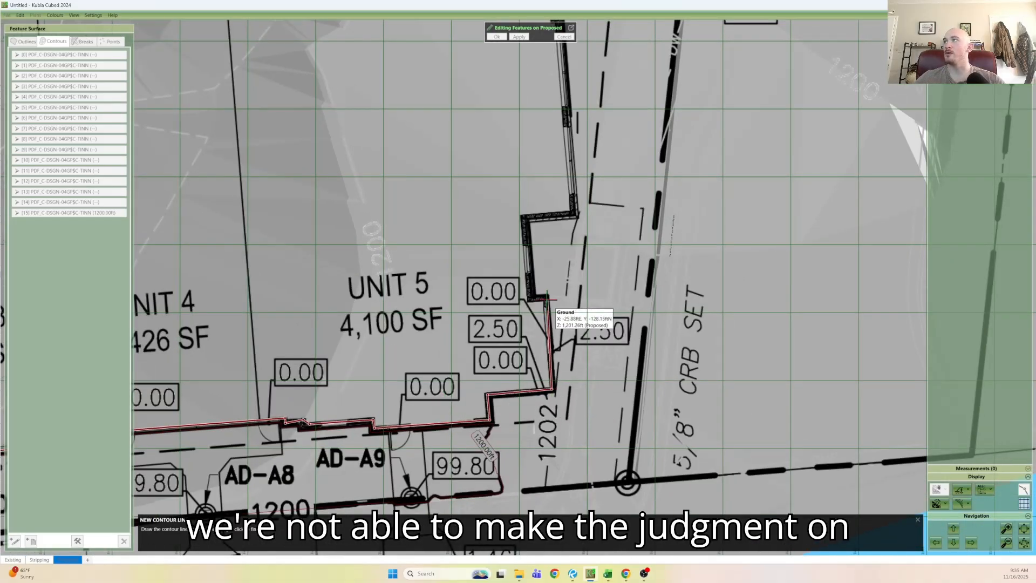
click(530, 298)
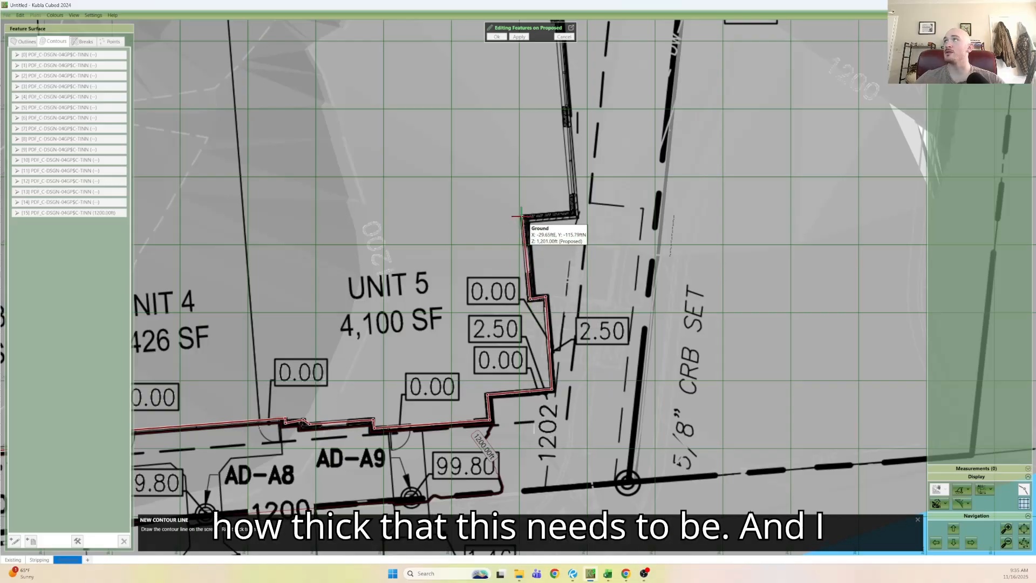
click(523, 216)
click(576, 214)
middle_drag(576, 214, 504, 467)
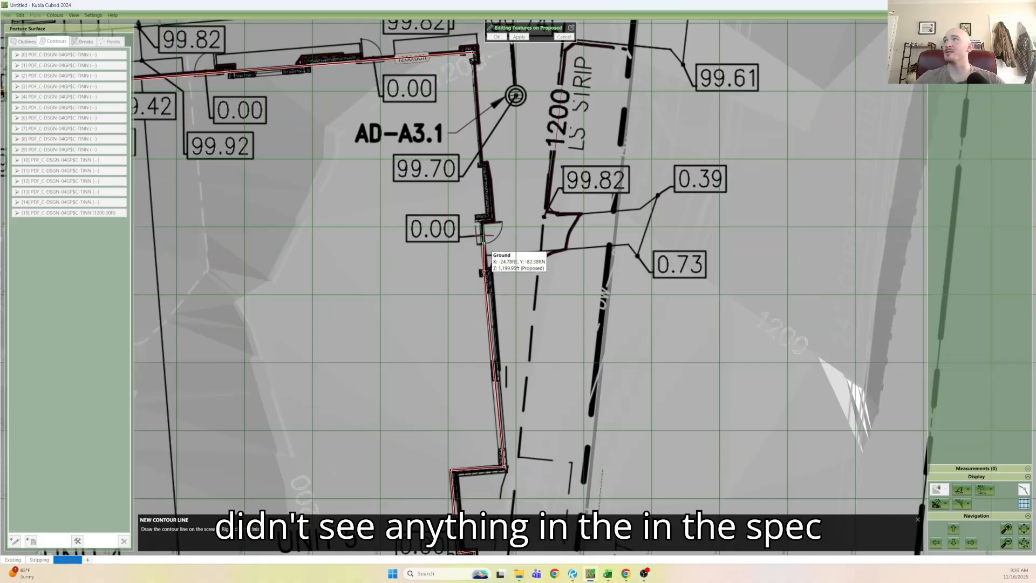
click(489, 217)
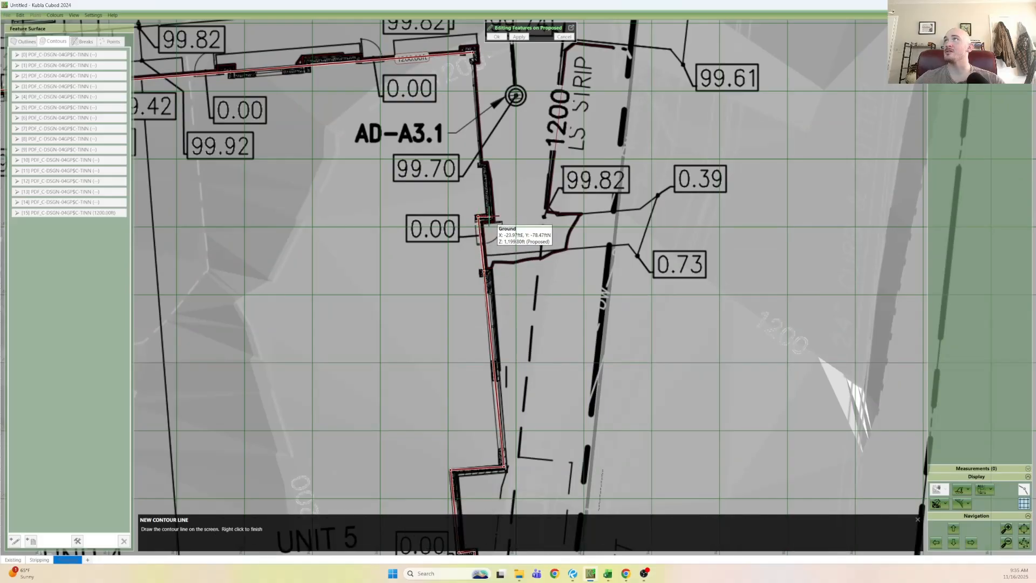
click(481, 163)
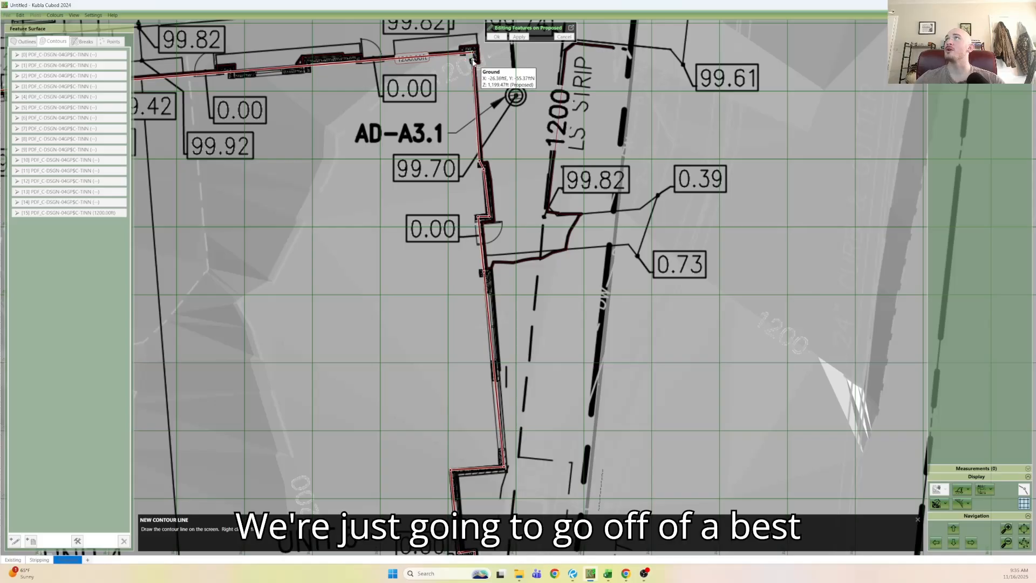
Finish the building outline at the northeast corner as a closed contour with a level of 1200 ft.
right_click(472, 60)
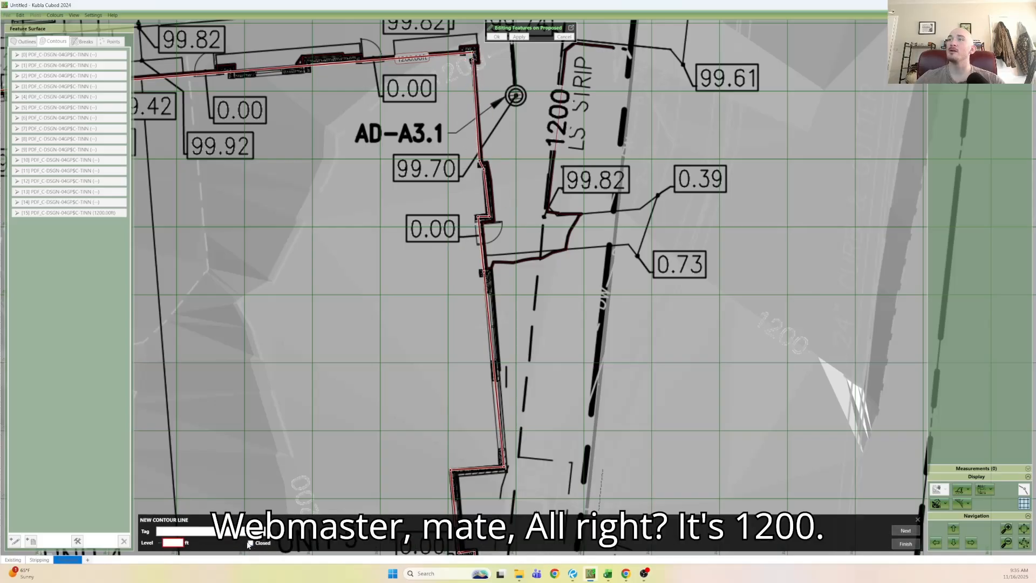
click(168, 543)
text(12)
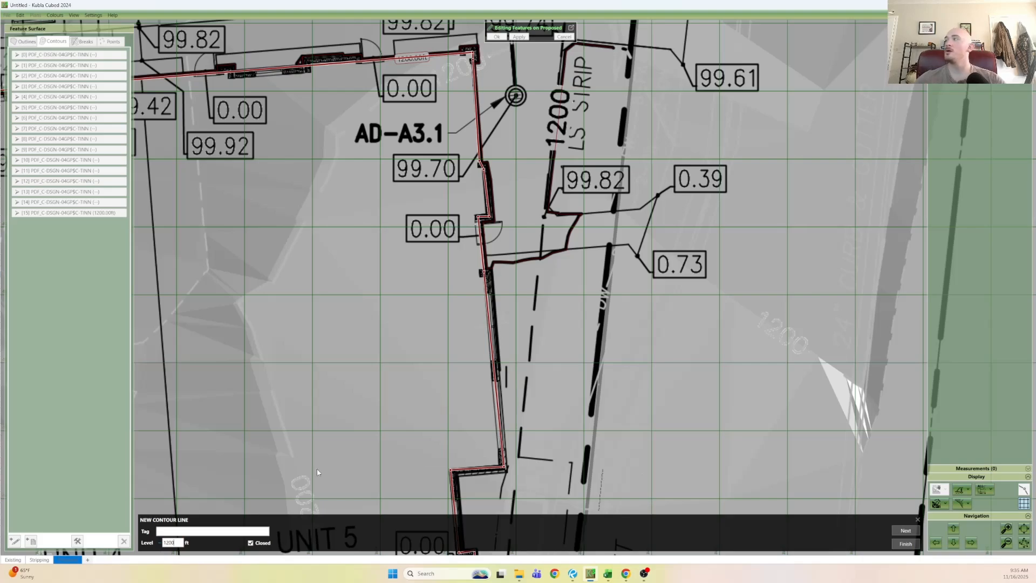
text(00)
scroll(456, 382, down, 3)
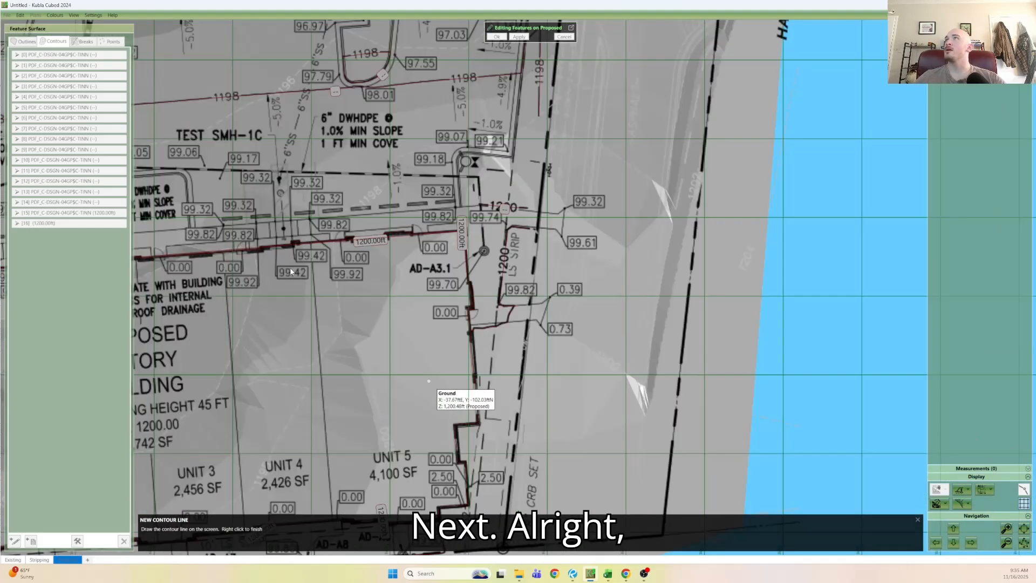
key(Return)
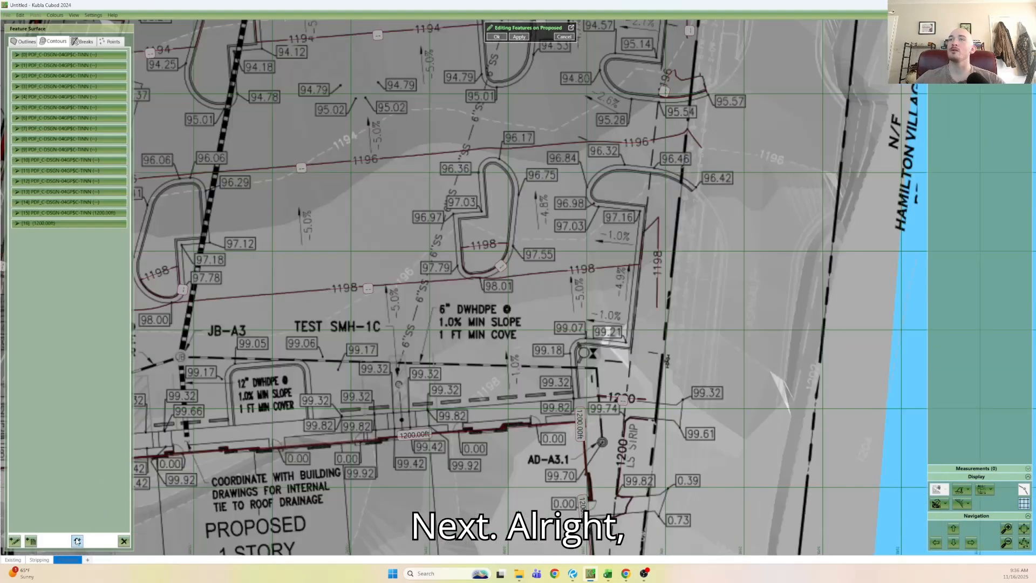
Start Set Multiple Elevations and draw the range line from outside the 1190 contour near JB-A1 south across the 1192 contour.
click(76, 541)
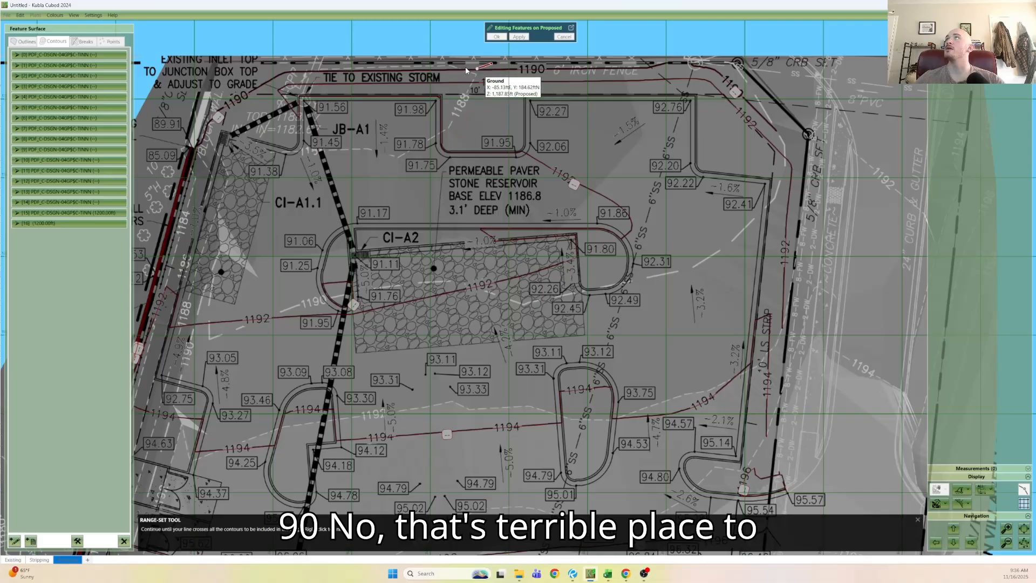
click(77, 541)
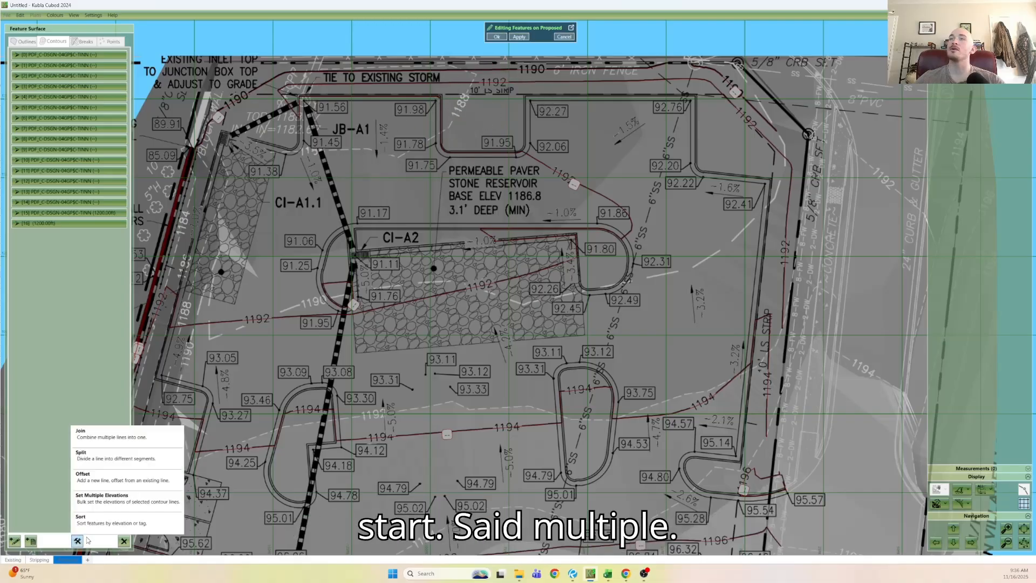
click(104, 499)
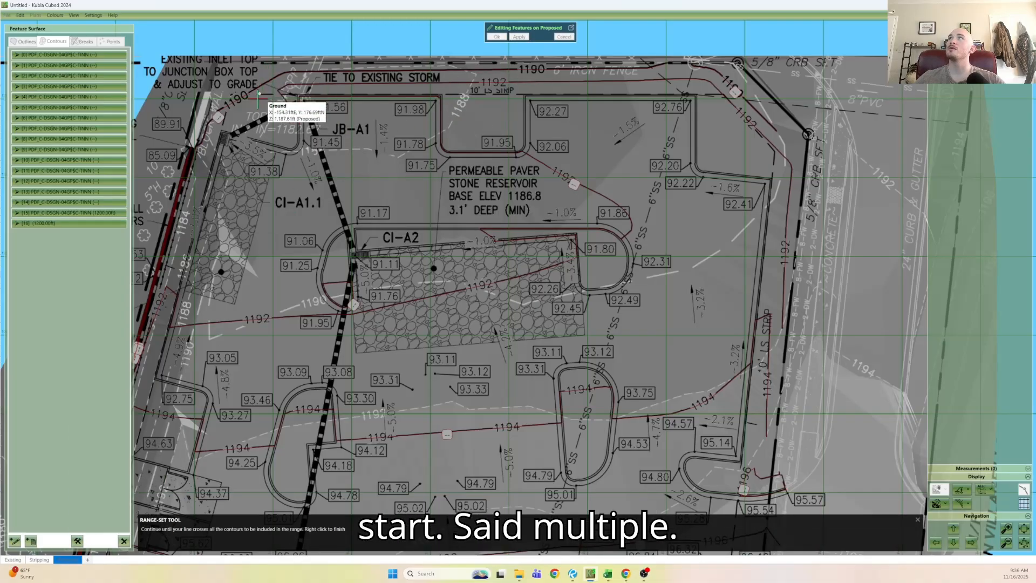
click(238, 85)
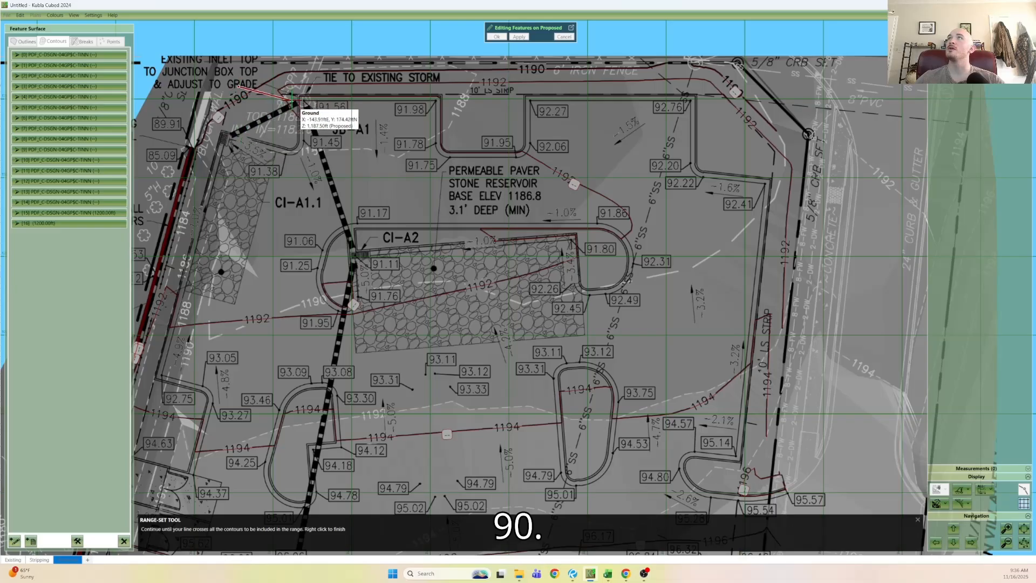
click(292, 102)
click(306, 337)
Extend the range line south across the 1194, 1196 and 1198 contours, replacing the misplaced point near the 1194 contour.
click(343, 458)
middle_drag(406, 470, 389, 326)
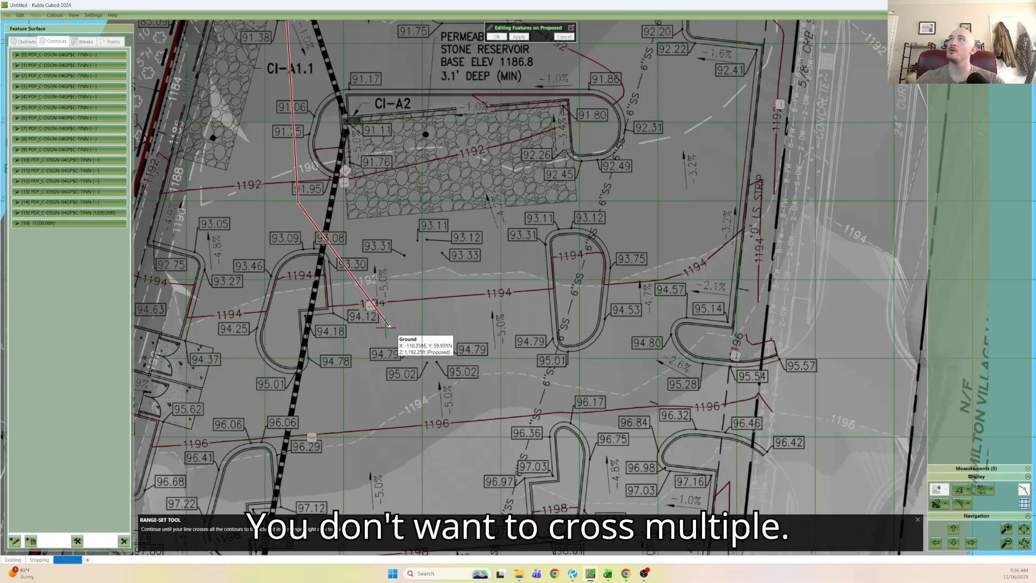
key(ctrl+z)
click(301, 332)
middle_drag(368, 499, 308, 318)
click(314, 390)
right_click(367, 433)
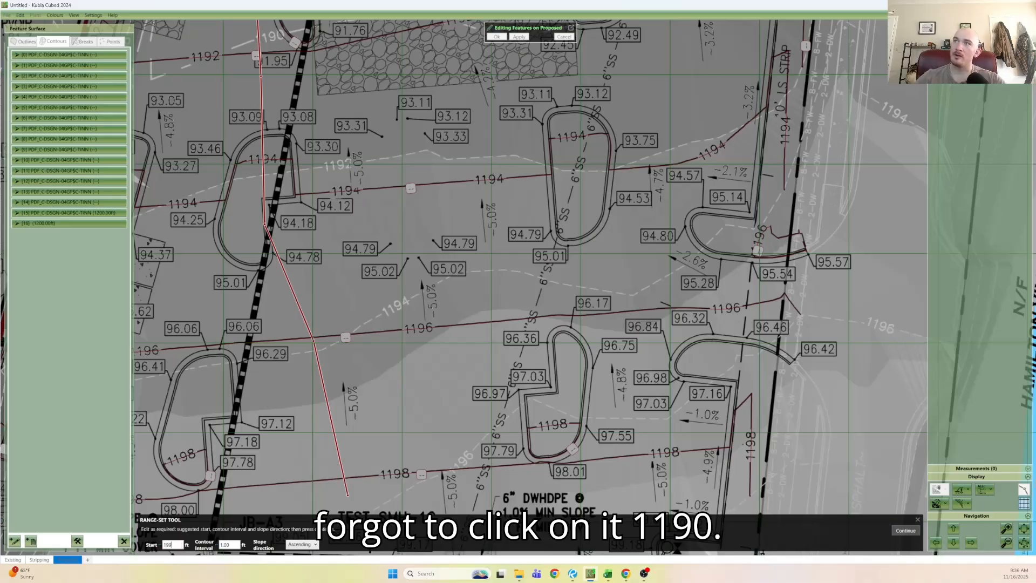
Apply ascending elevations to the crossed contours, starting at 1190 ft with a 2 ft contour interval.
click(165, 545)
text(1190)
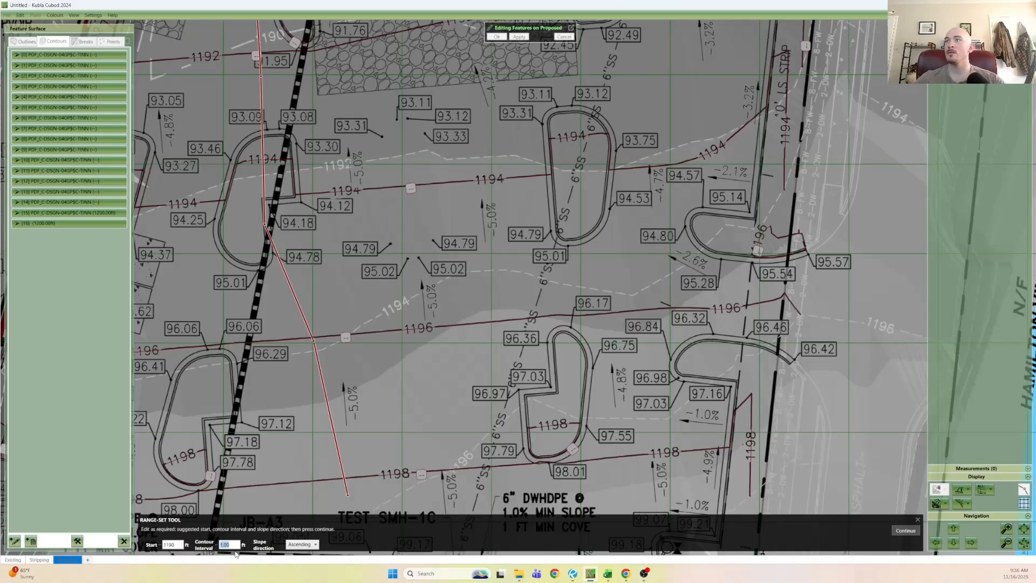
text(2)
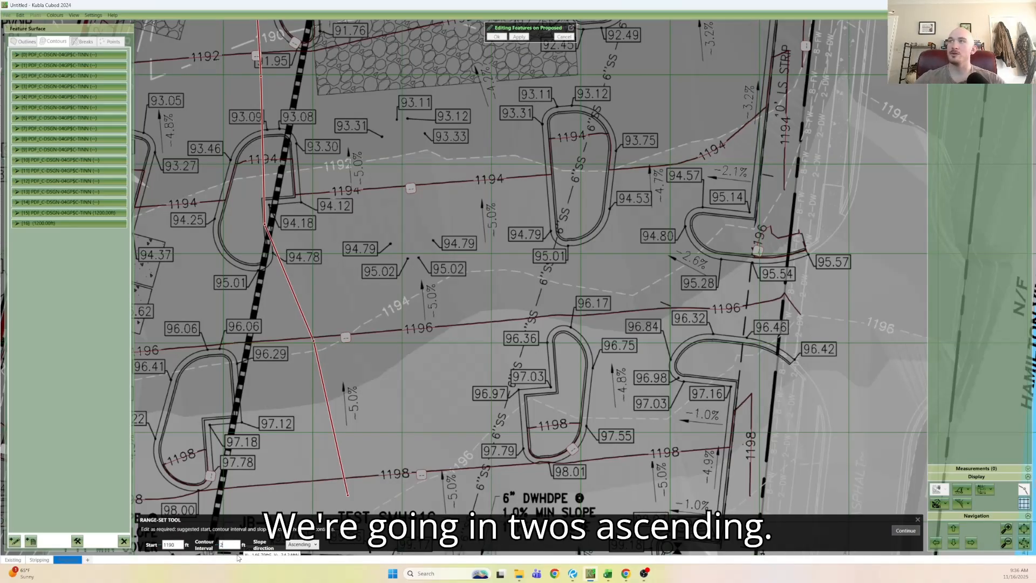
click(903, 530)
click(898, 531)
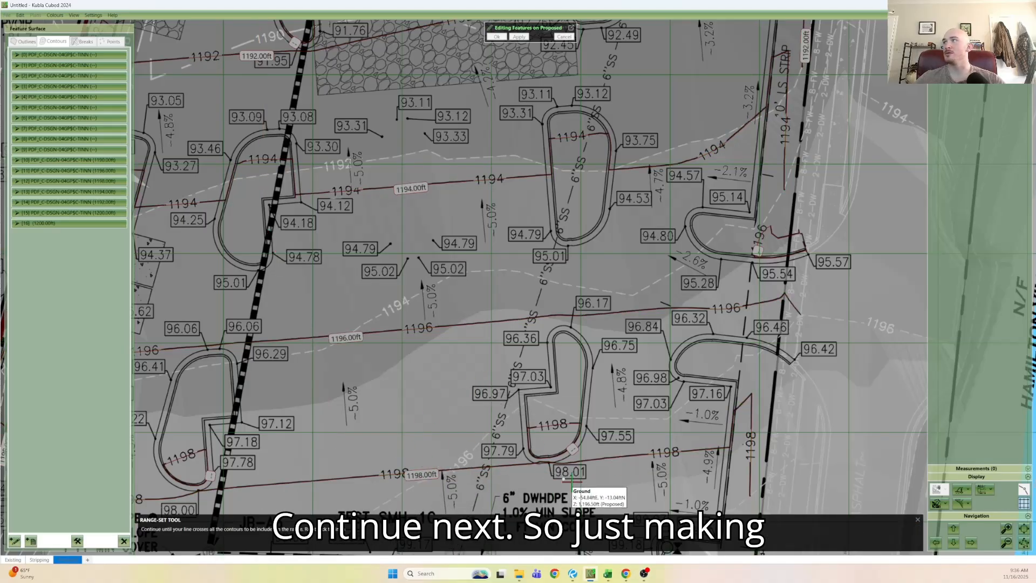
Set the closed island contours near spots 98.01 and 97.78 to 1198 ft, and the contour near spot 95.54 to 1196 ft.
right_click(572, 450)
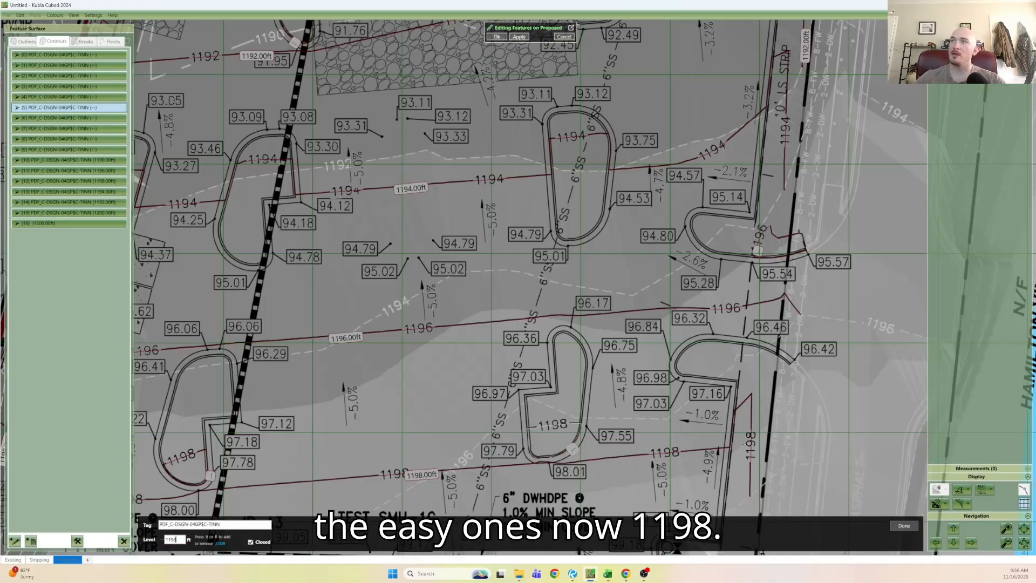
click(904, 524)
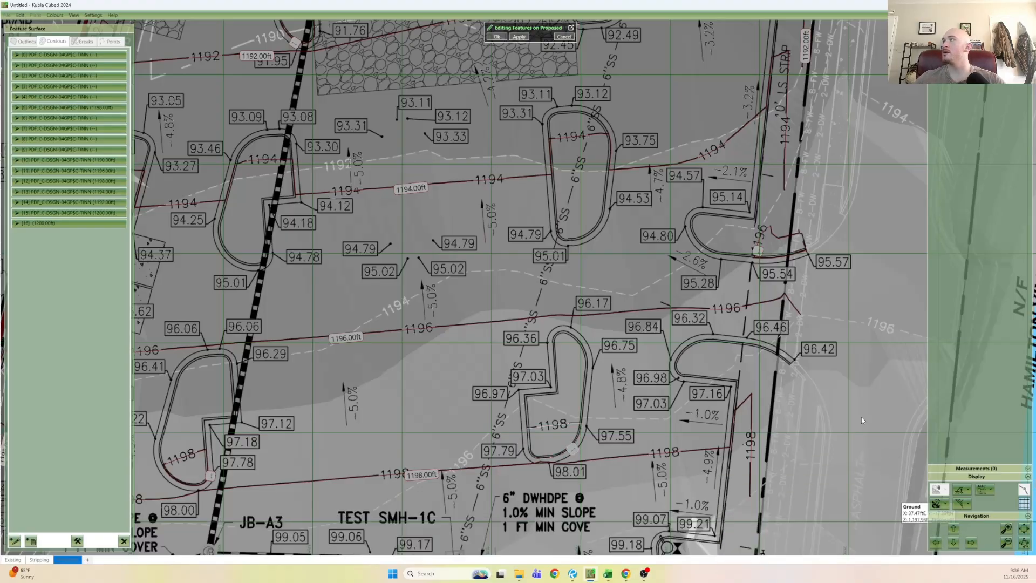
click(762, 254)
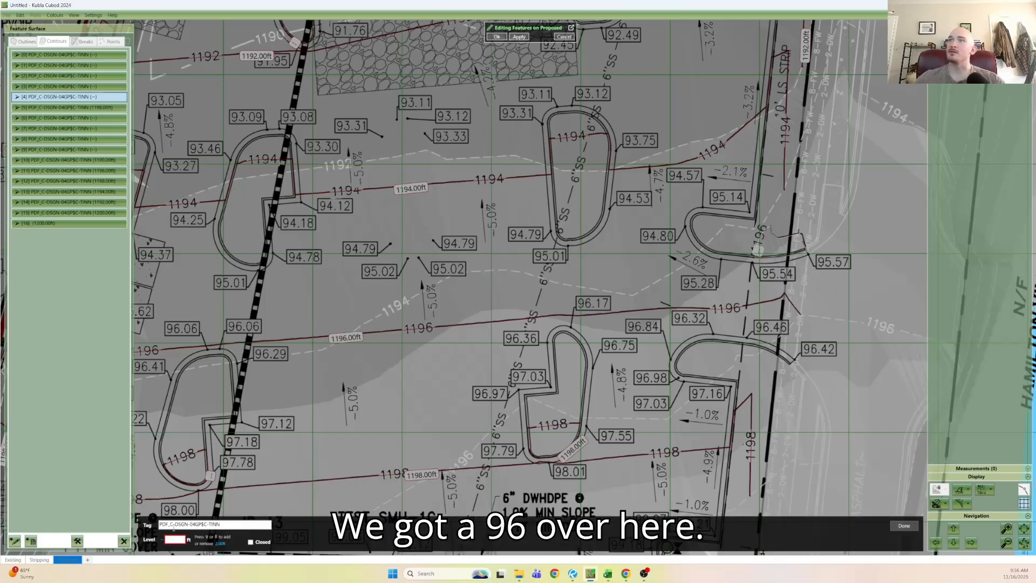
text(1196)
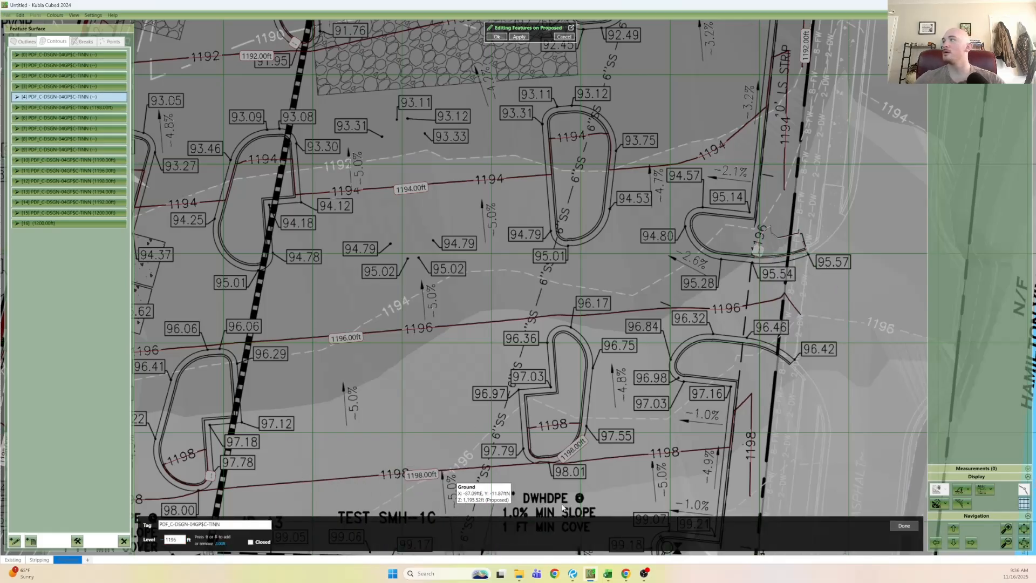
click(904, 525)
click(141, 504)
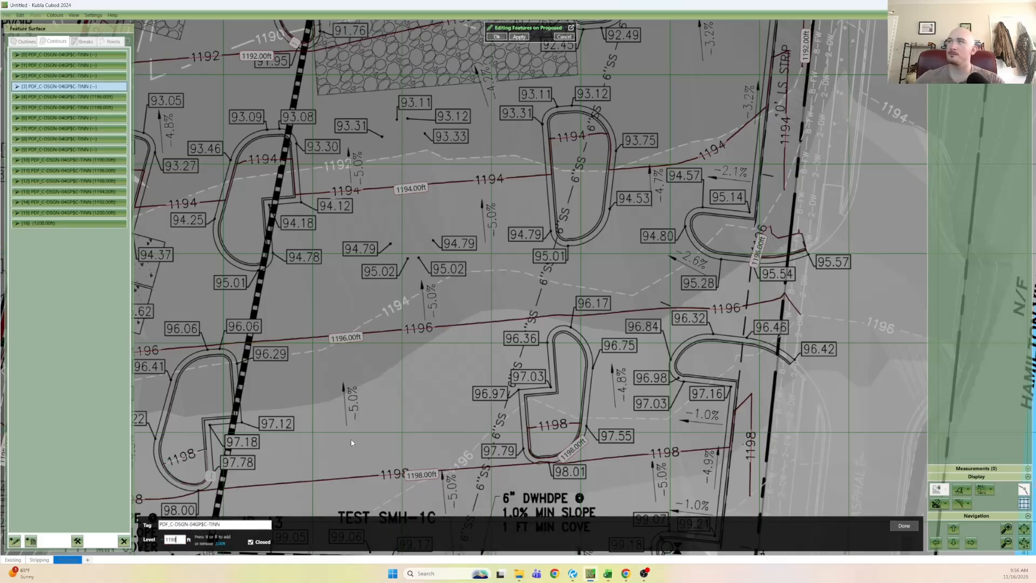
click(910, 525)
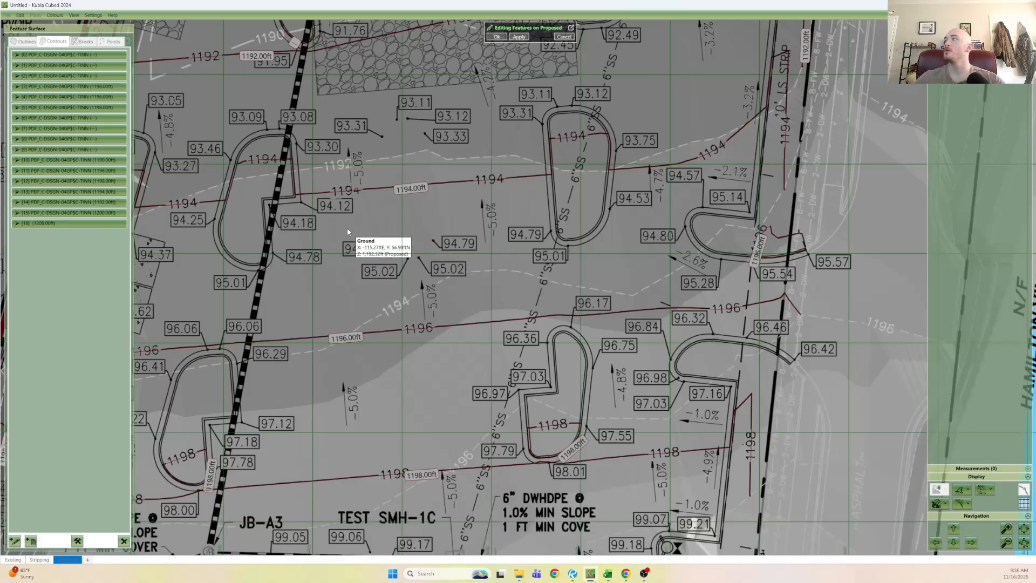
Set the closed island contour near spot 91.76, beside CI-A2, to a level of 1192 ft.
middle_drag(392, 372, 411, 390)
middle_drag(366, 179, 421, 326)
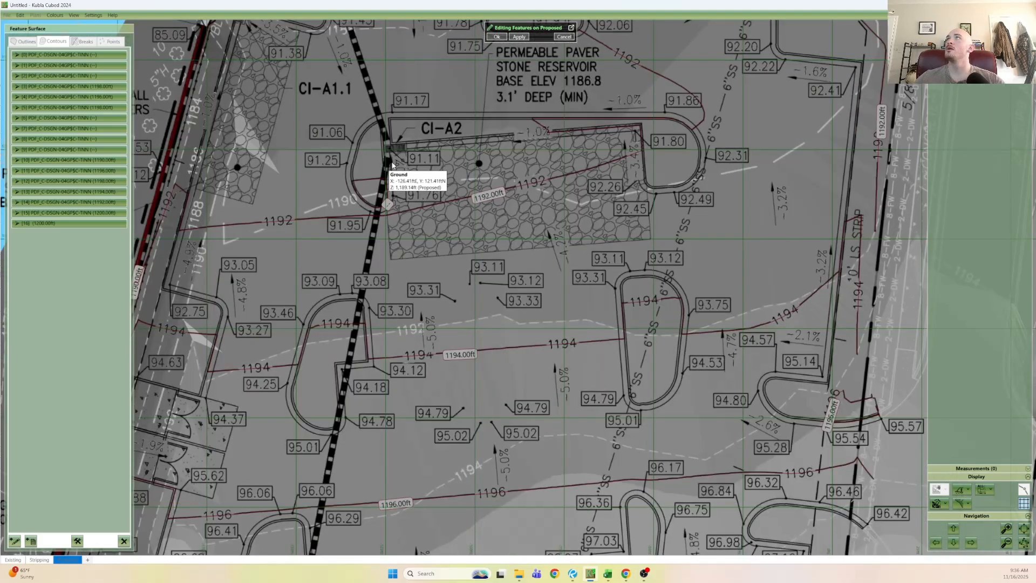
click(402, 220)
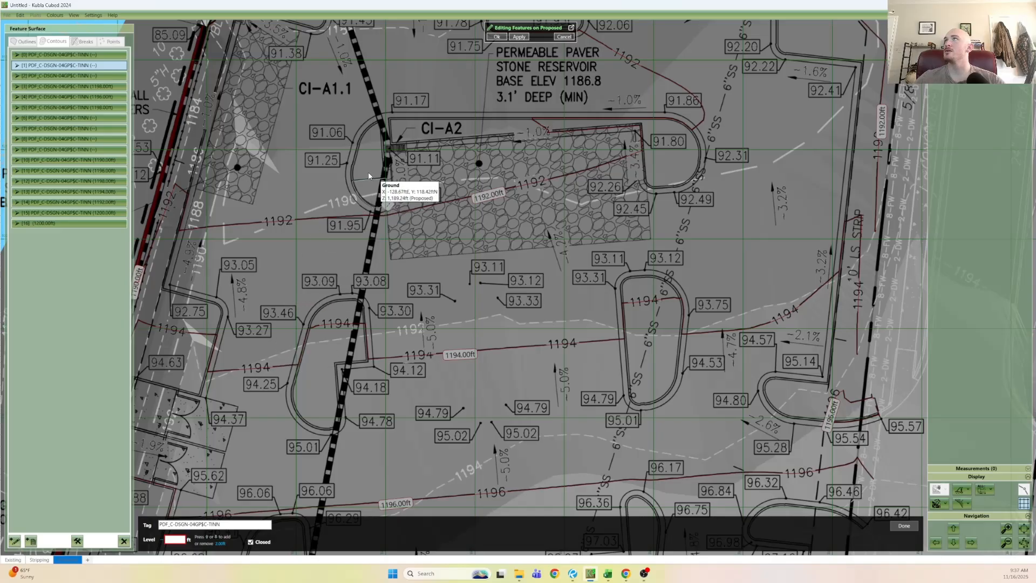
click(174, 540)
text(1192)
click(895, 525)
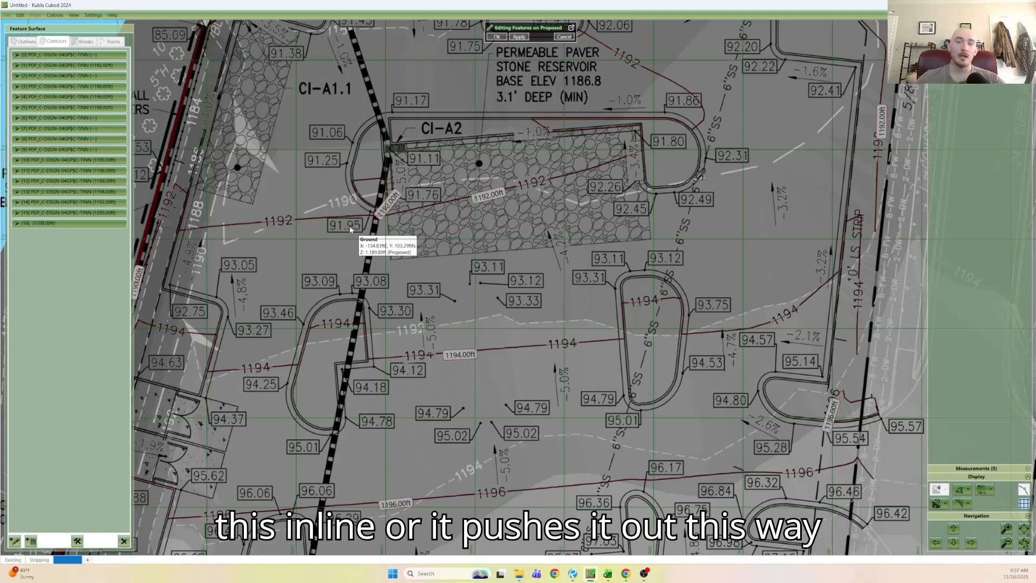
Set the unlevelled contour at the site's northeast corner, outside the 1192 contour, to 1190 ft.
middle_drag(421, 259, 400, 275)
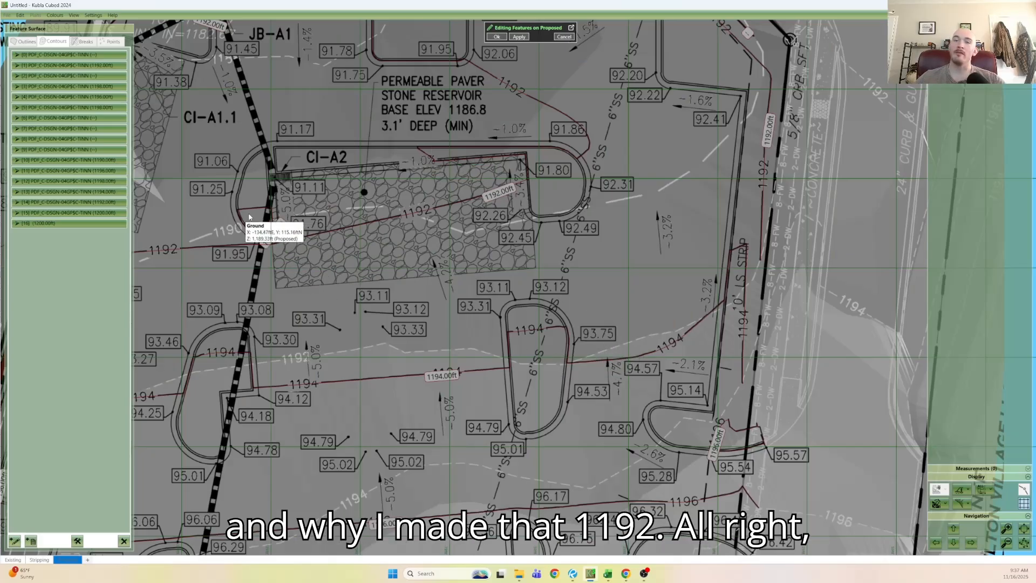
middle_drag(441, 271, 368, 380)
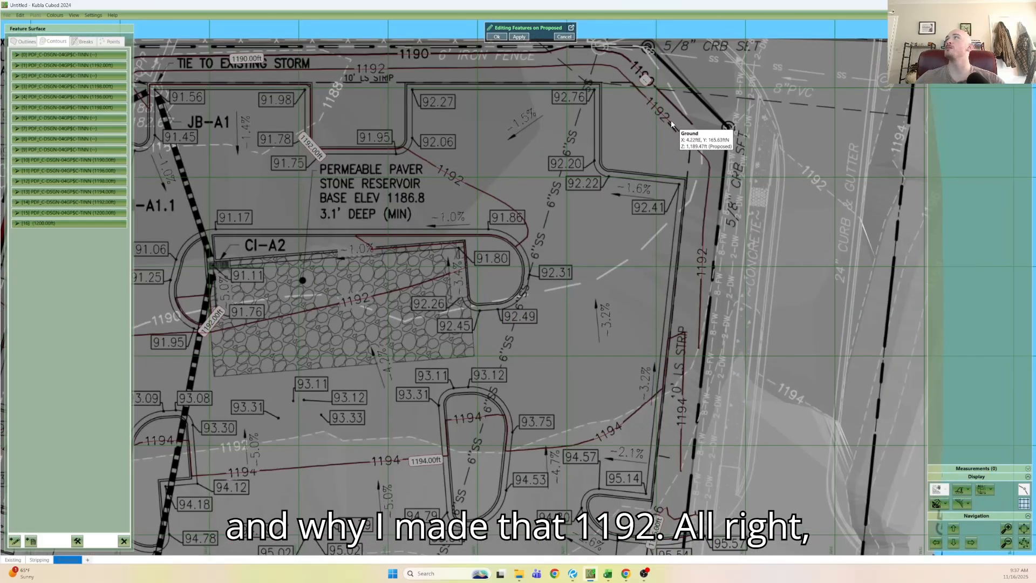
click(641, 84)
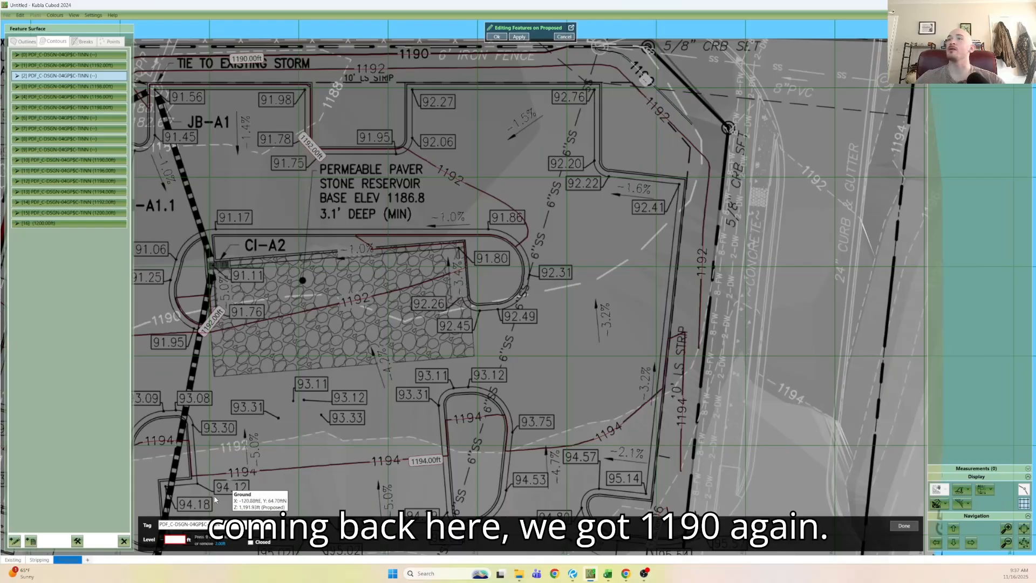
click(178, 540)
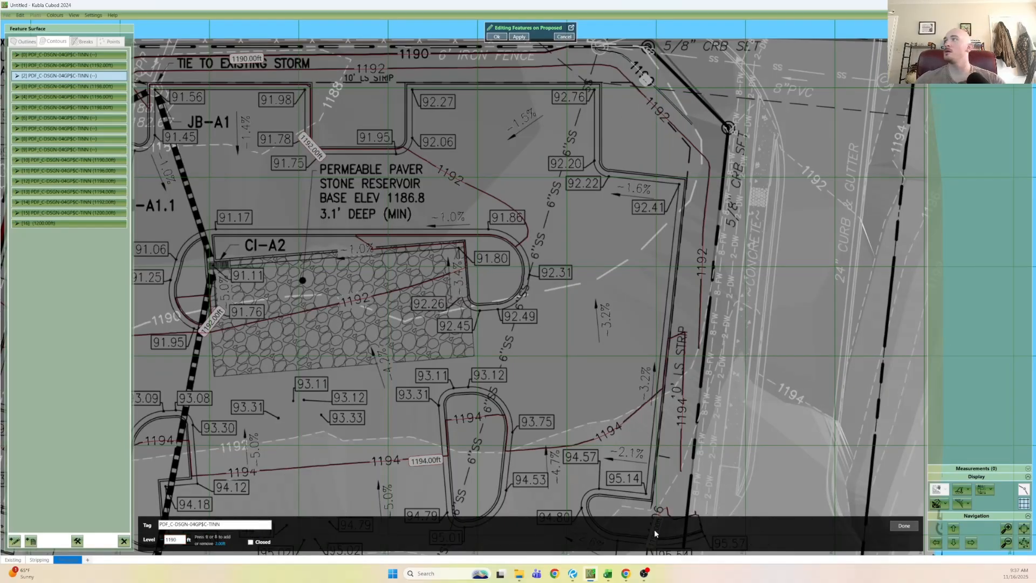
click(894, 529)
Start Set Multiple Elevations and draw a range line across the tightly spaced unlevelled contours along the western retaining wall.
middle_drag(352, 411, 574, 408)
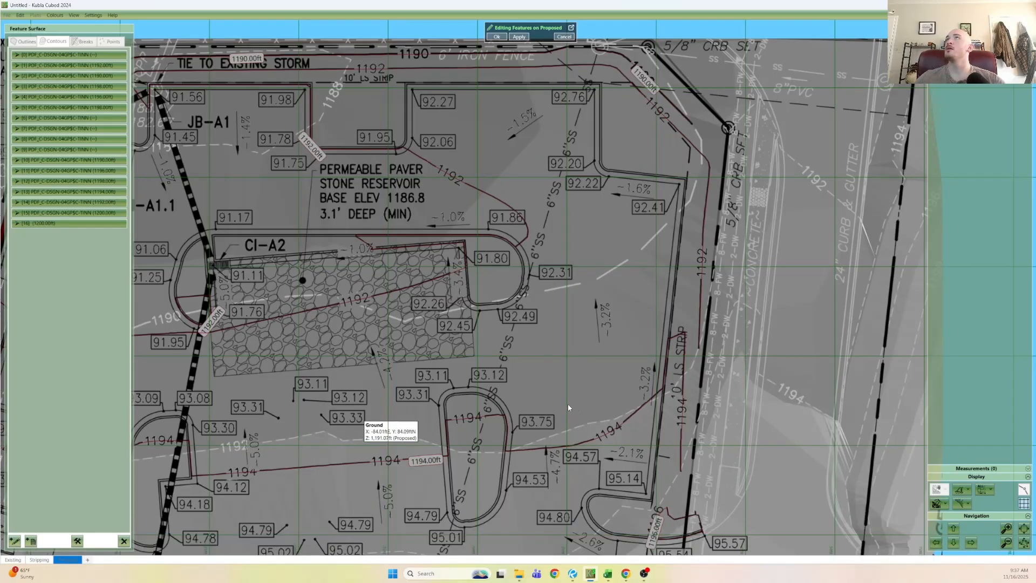
scroll(272, 441, up, 3)
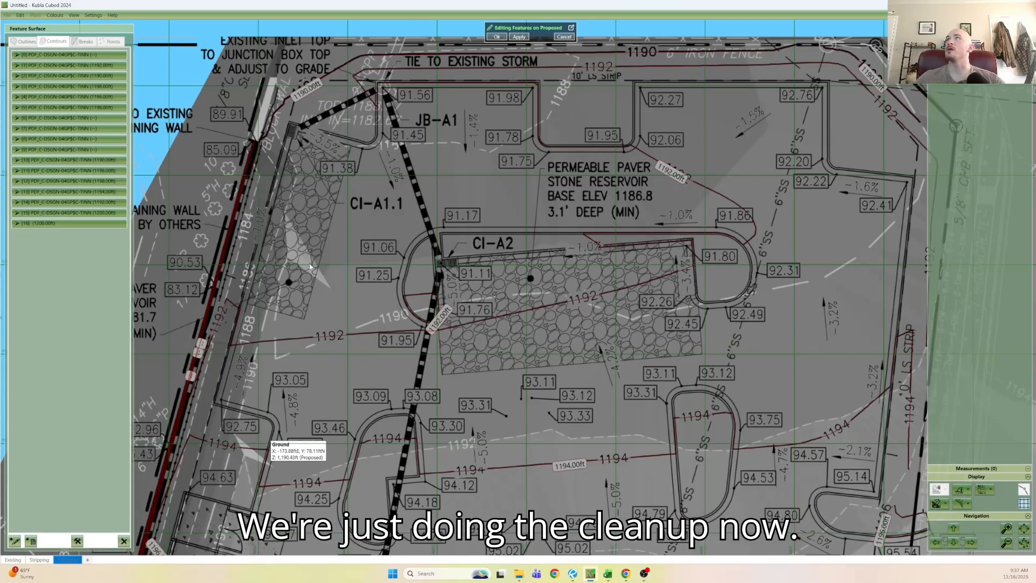
scroll(309, 263, up, 5)
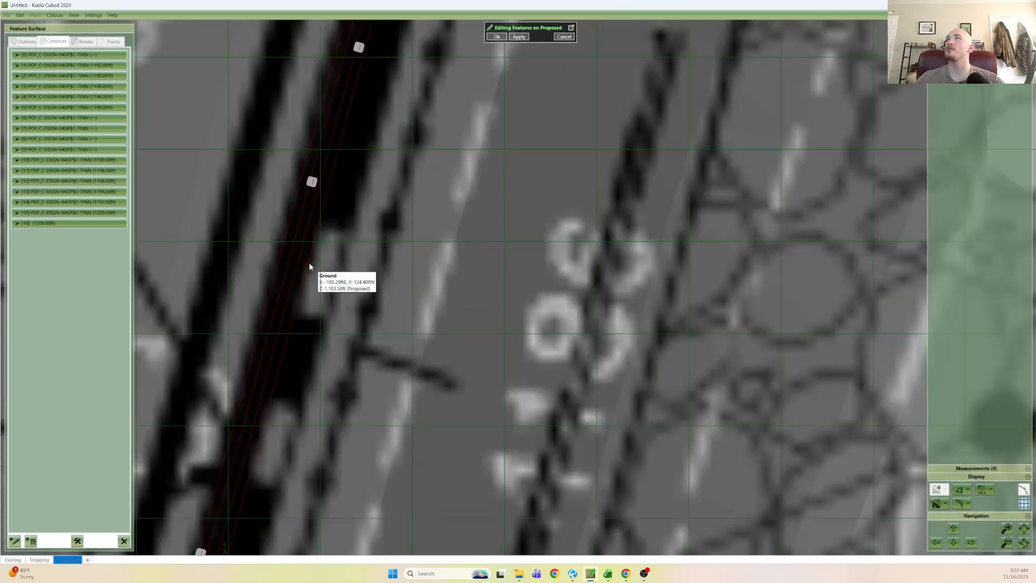
scroll(356, 118, down, 1)
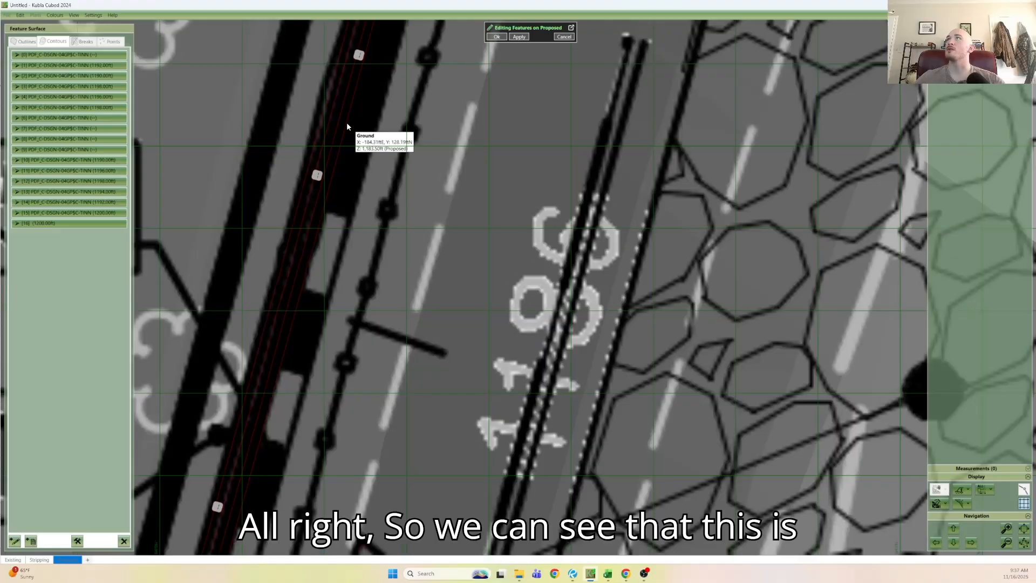
click(346, 126)
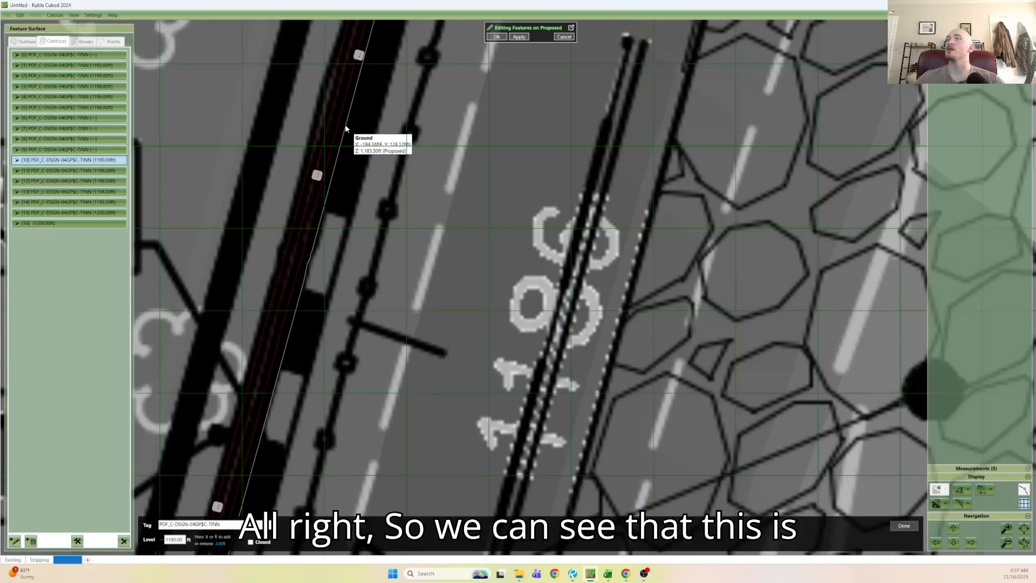
click(77, 540)
click(108, 502)
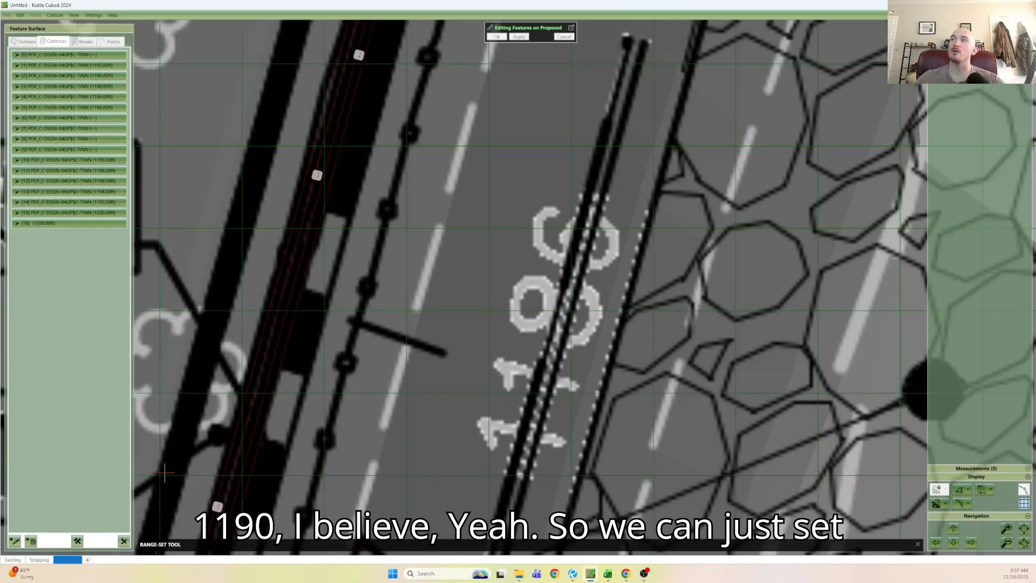
right_click(307, 241)
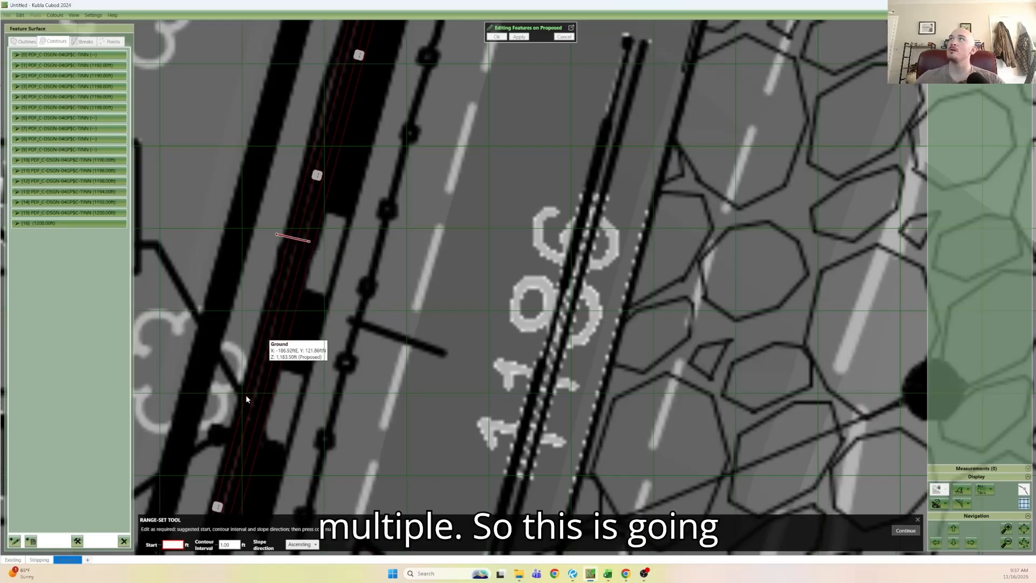
Apply descending elevations to the crossed retaining wall contours, starting at 1188 ft with a 2 ft contour interval.
text(1188)
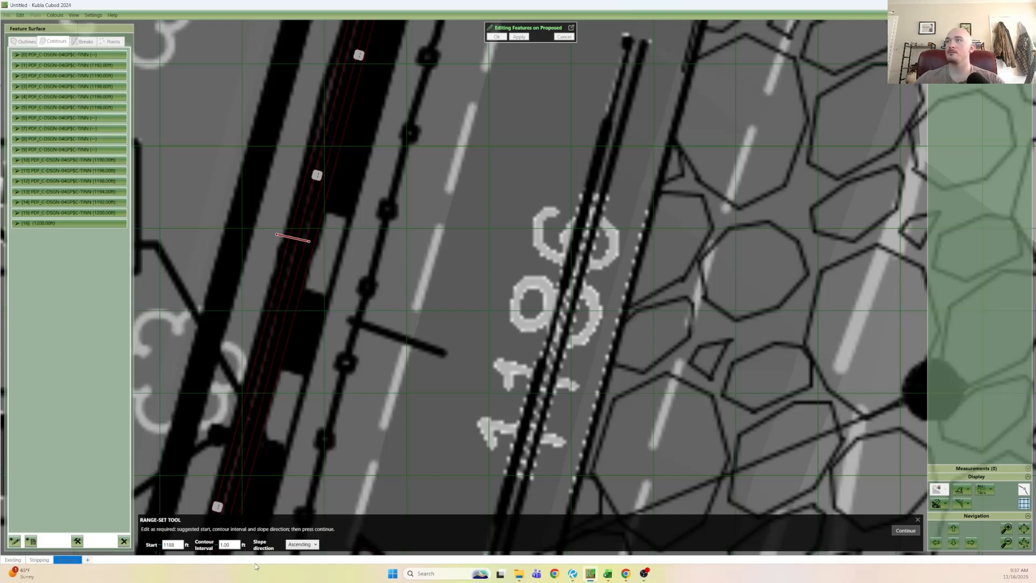
double_click(231, 544)
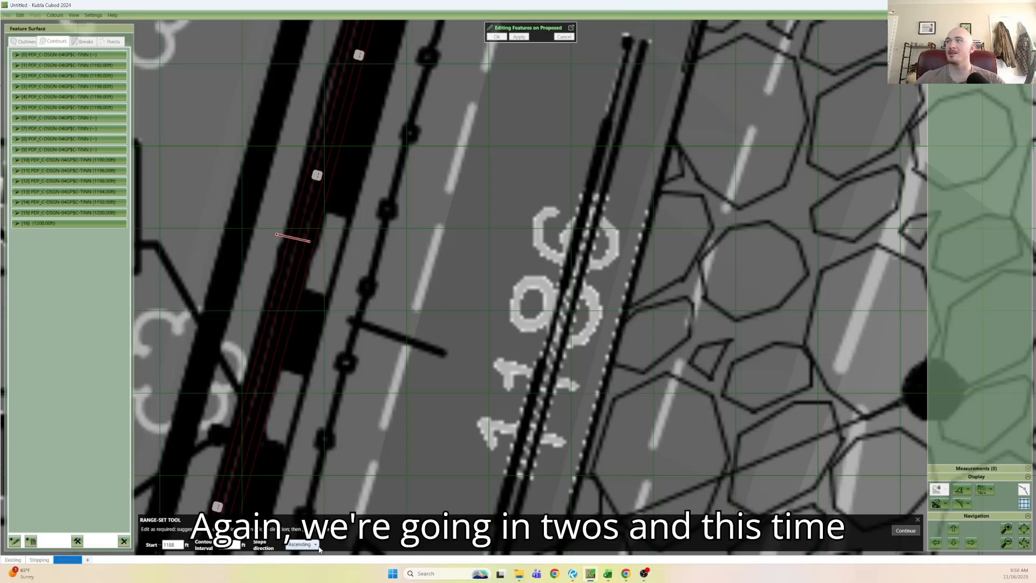
click(315, 544)
click(905, 530)
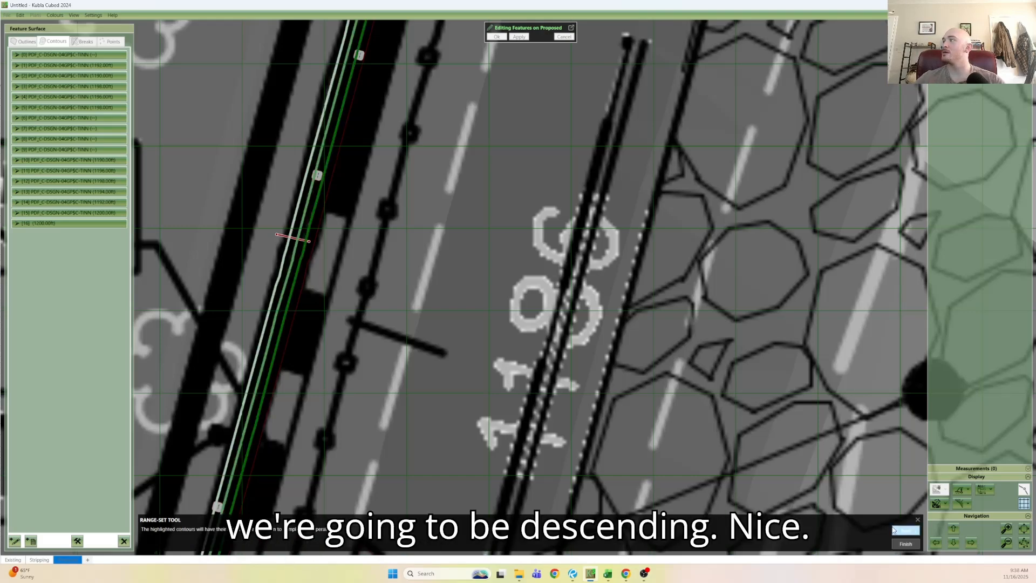
Leave the range tool and set the contour south of the building near AD-A5 to 1198 ft.
scroll(300, 386, down, 3)
scroll(305, 399, down, 5)
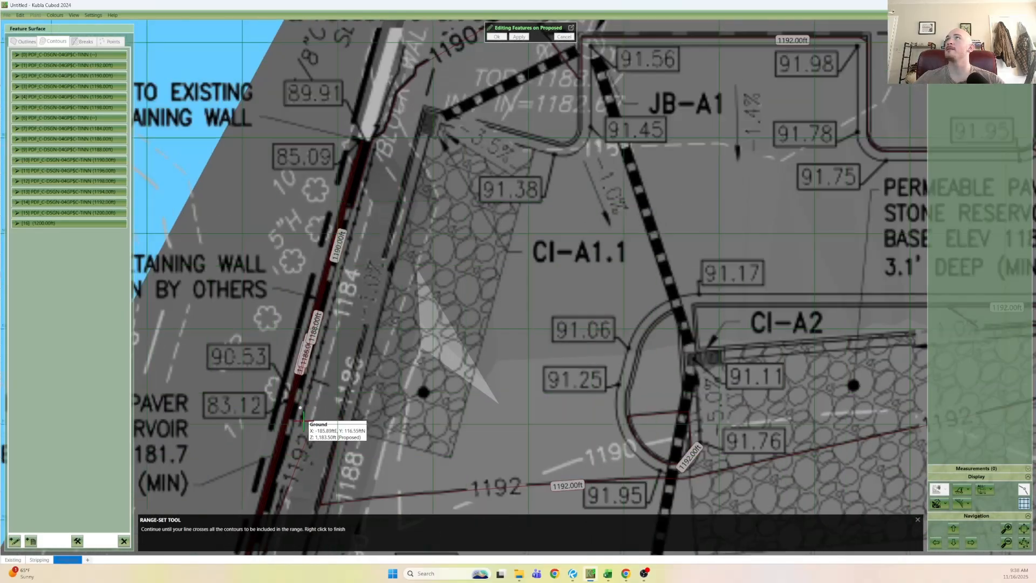
scroll(324, 399, up, 2)
middle_drag(350, 405, 423, 197)
middle_drag(385, 412, 455, 210)
middle_drag(354, 437, 403, 245)
middle_drag(371, 416, 379, 267)
middle_drag(389, 426, 419, 226)
middle_drag(388, 426, 364, 273)
middle_drag(647, 322, 442, 331)
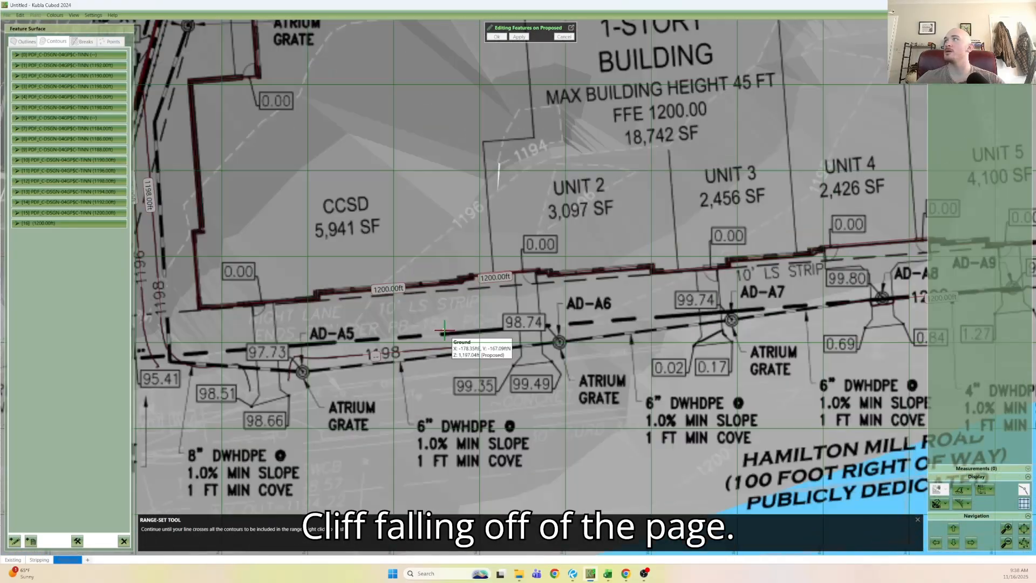
right_click(440, 359)
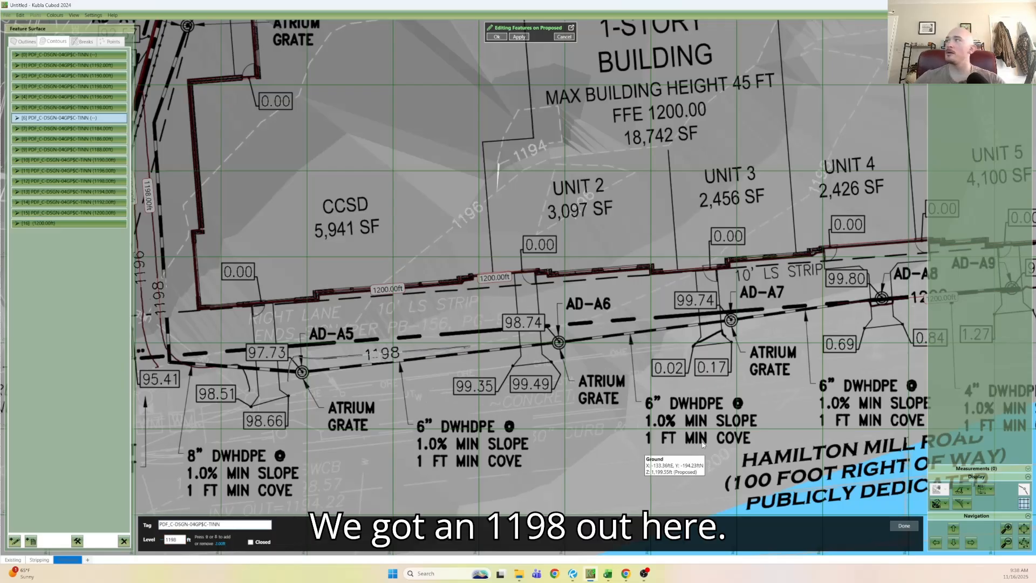
click(904, 526)
Select the remaining contour without an elevation from the contour list and search the plan for its location.
middle_drag(716, 341, 583, 402)
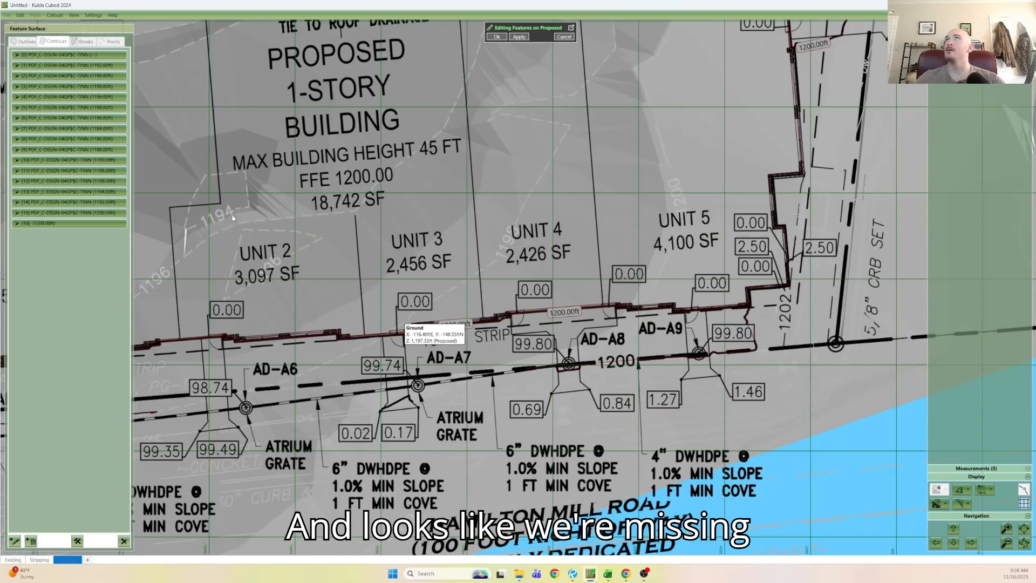
click(85, 55)
scroll(412, 270, down, 2)
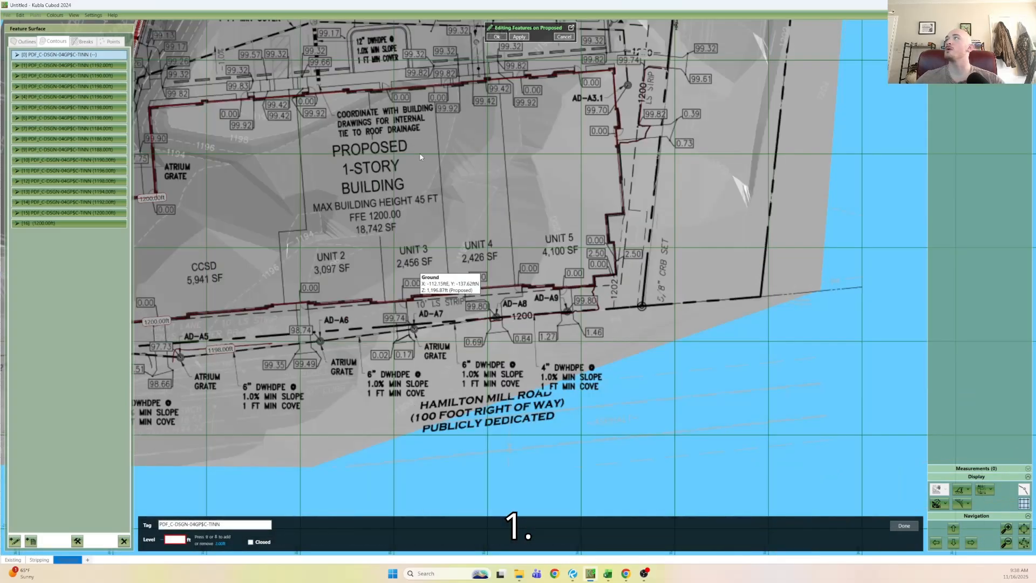
middle_drag(402, 243, 399, 378)
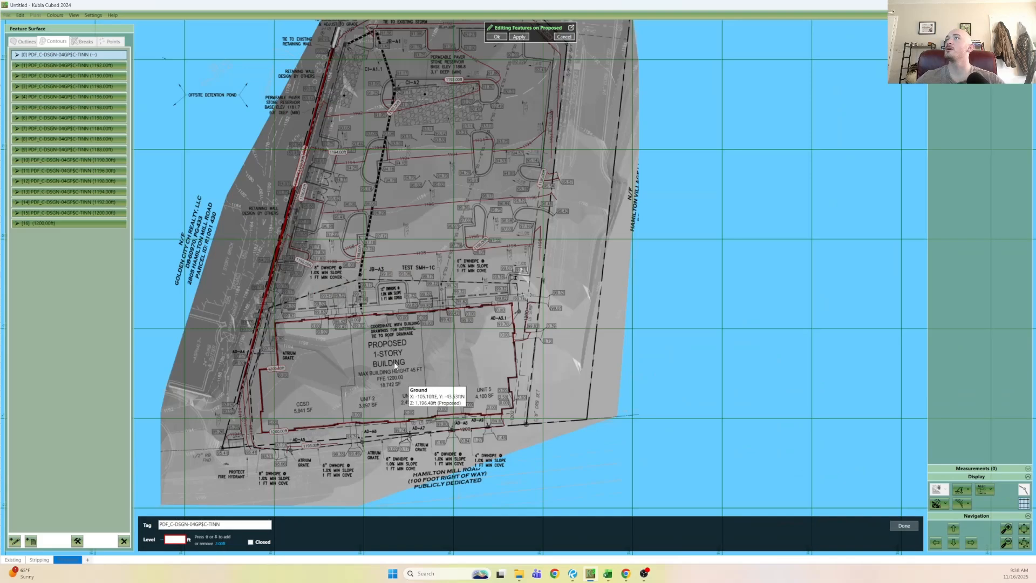
scroll(399, 374, up, 1)
middle_drag(399, 247, 388, 359)
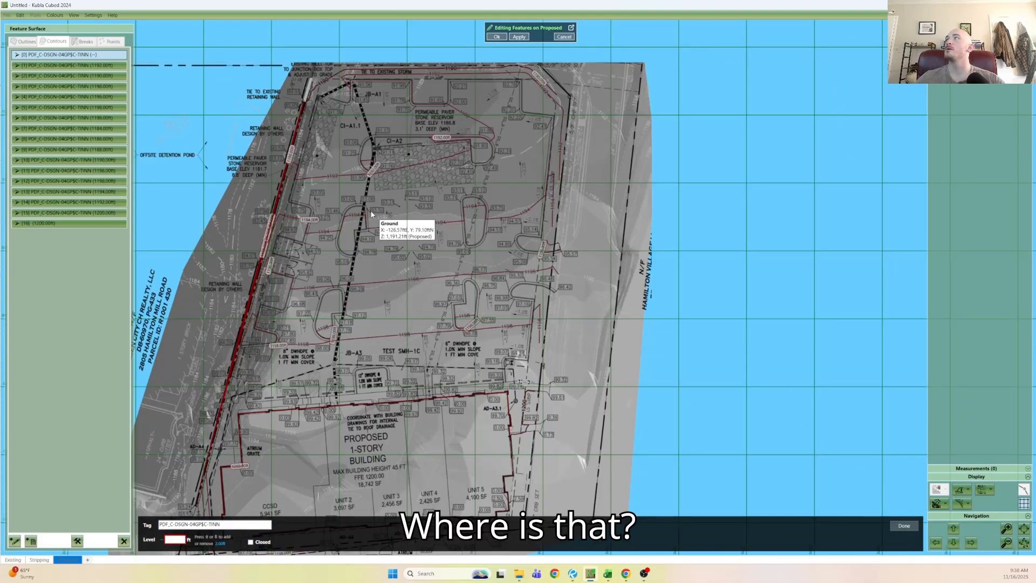
scroll(372, 215, up, 1)
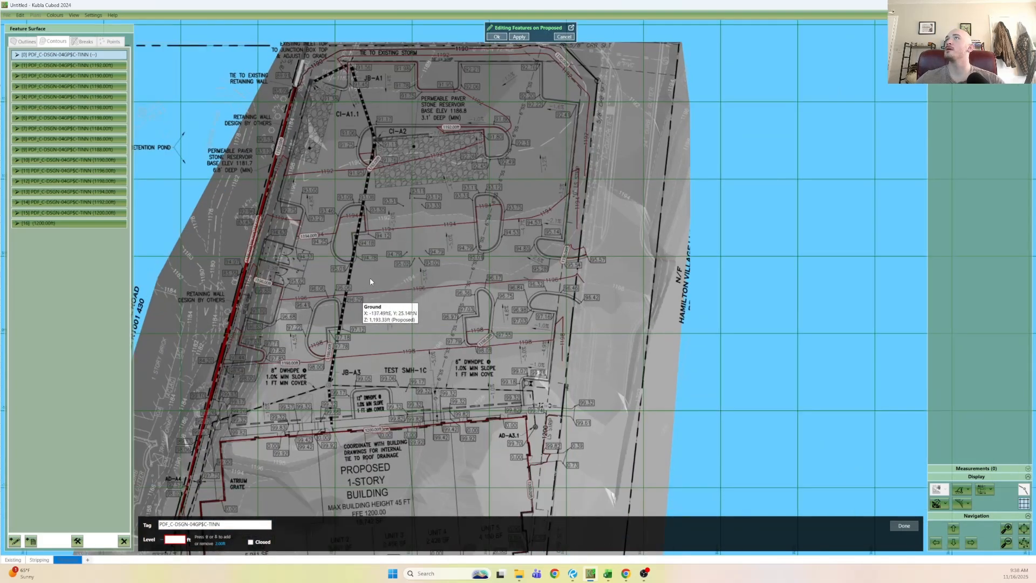
middle_drag(397, 249, 418, 159)
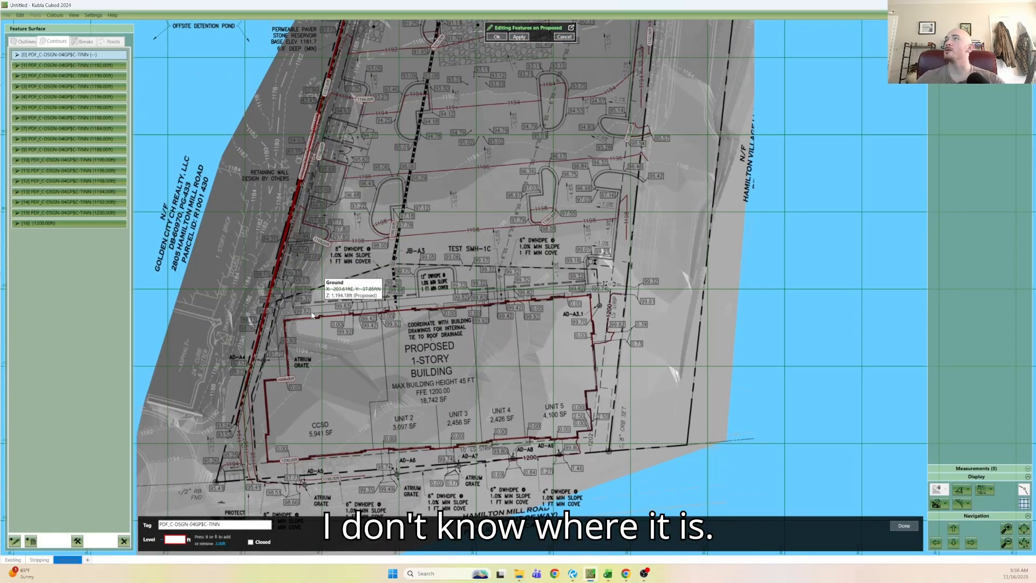
scroll(297, 324, up, 3)
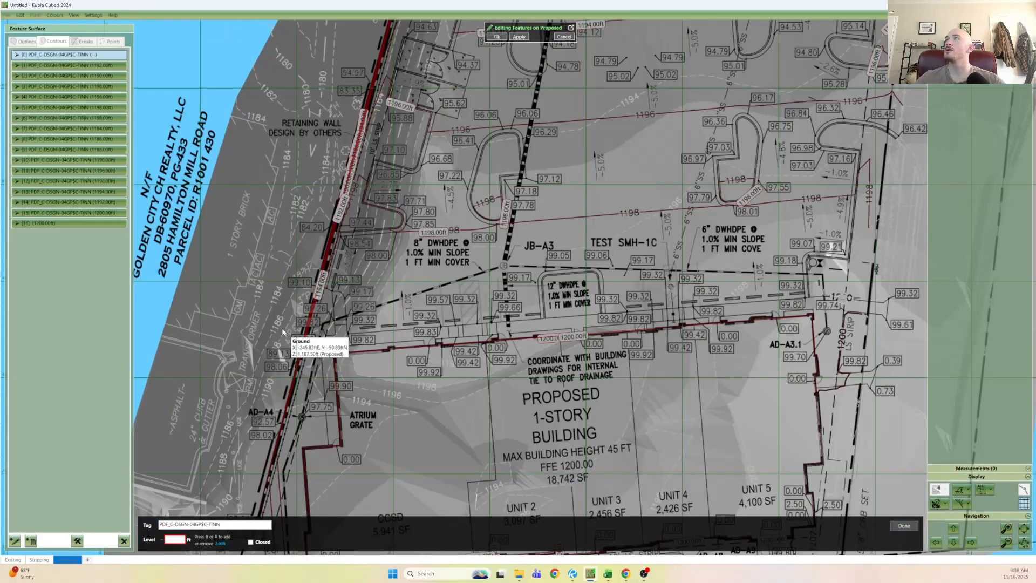
middle_drag(558, 316, 398, 549)
middle_drag(496, 192, 473, 270)
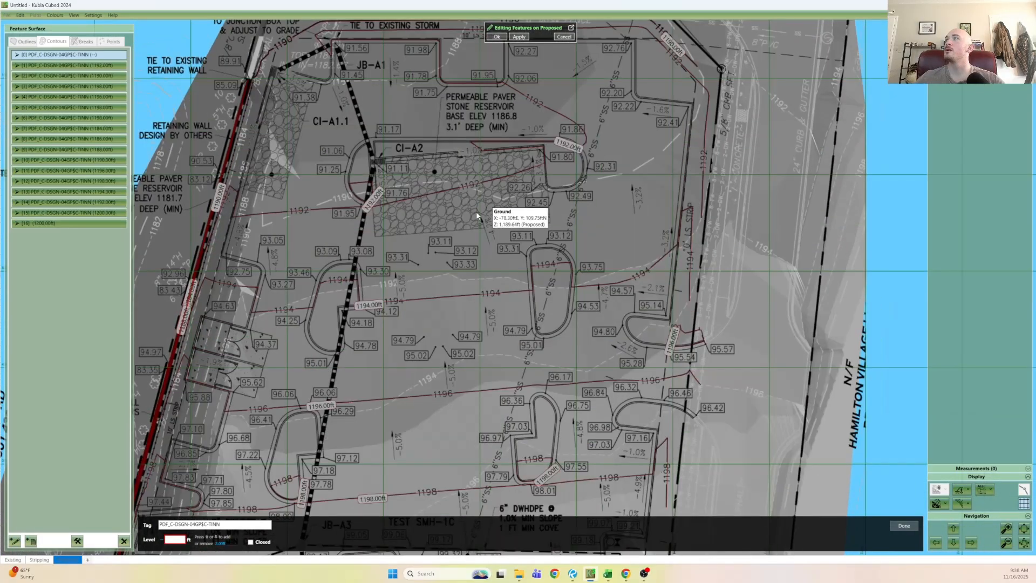
Delete the PDF_C-DSGN-04GP$C-TINN contour that has no level from the proposed surface.
scroll(480, 210, down, 3)
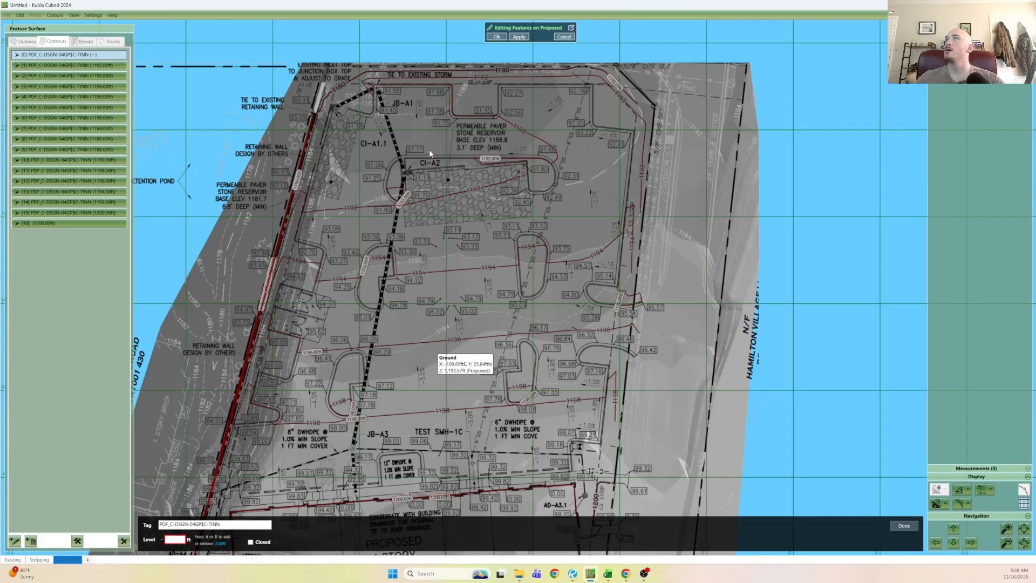
middle_drag(430, 348, 429, 154)
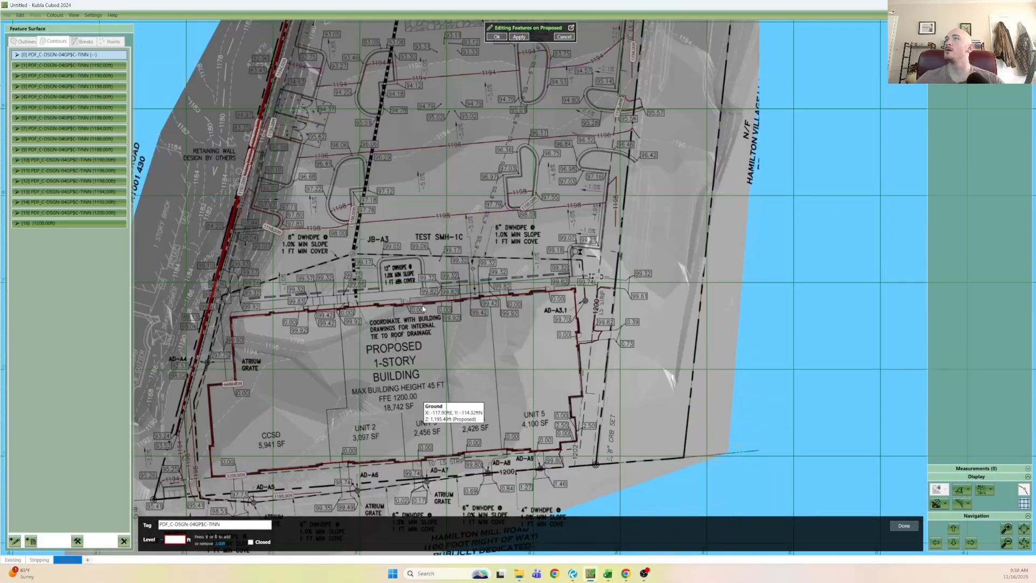
middle_drag(415, 402, 420, 313)
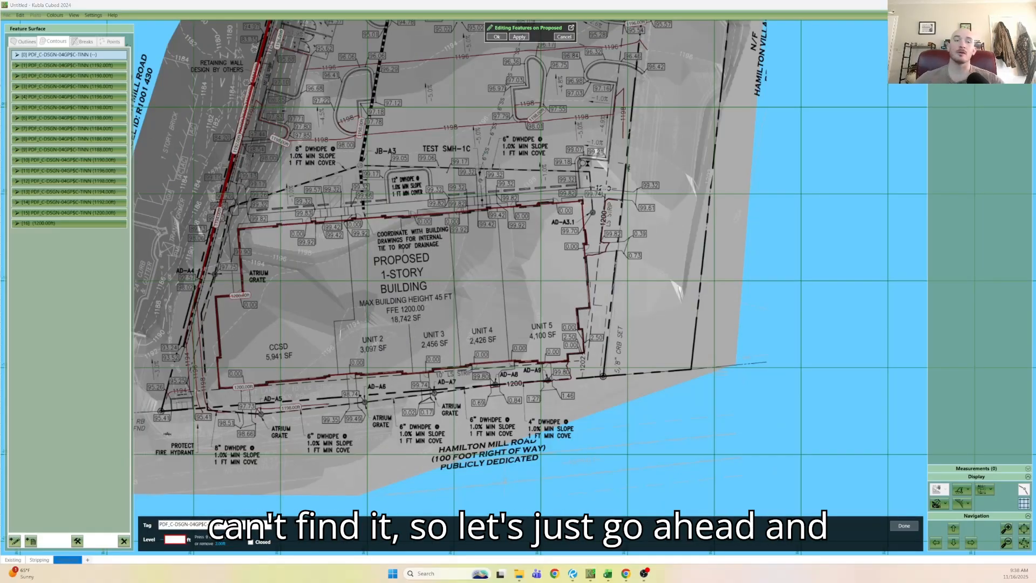
key(Escape)
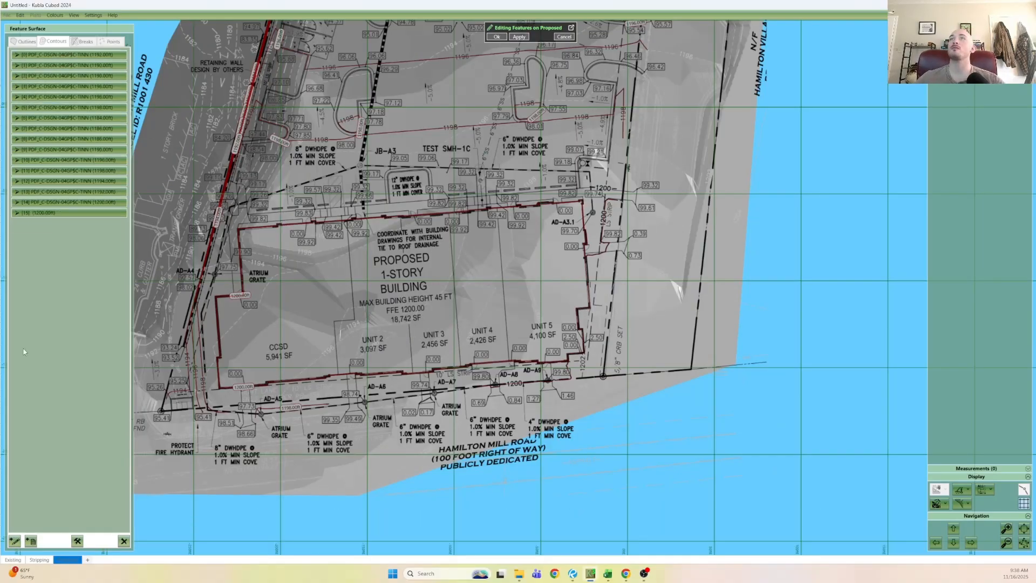
Draw a small closed contour at level 1 ft inside the building's CCSD unit and delete it again.
click(14, 541)
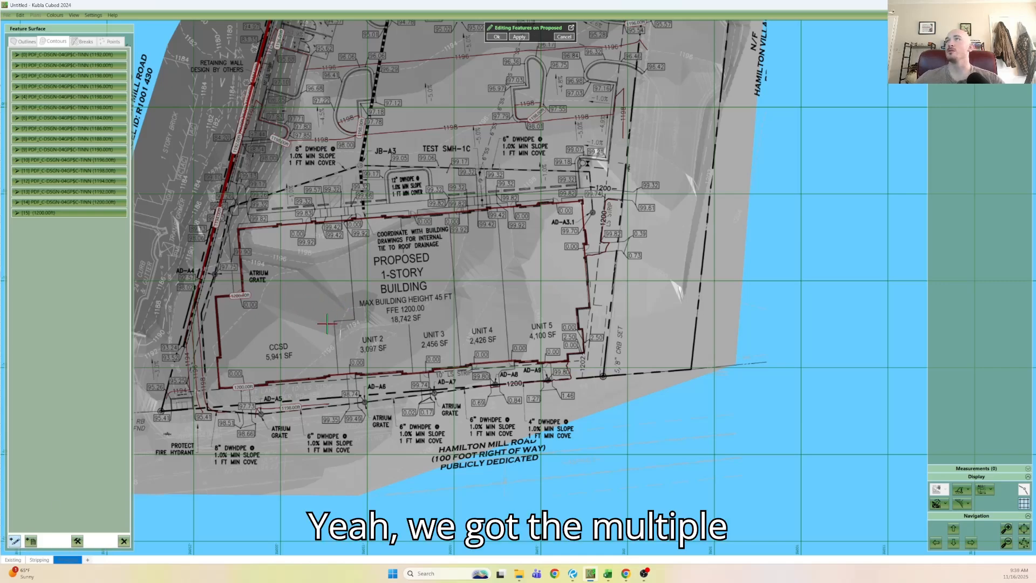
click(300, 297)
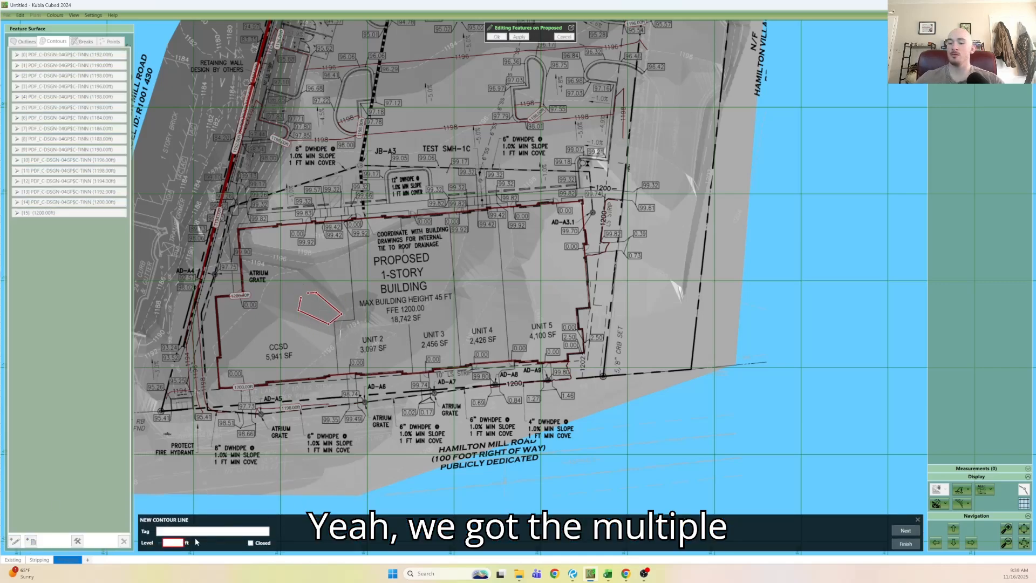
text(1)
click(251, 543)
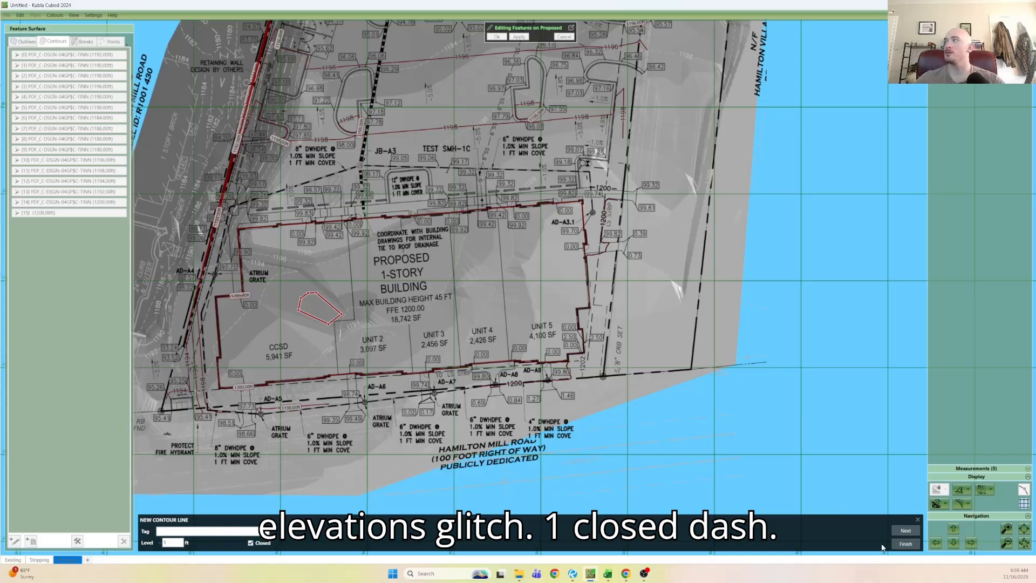
key(Return)
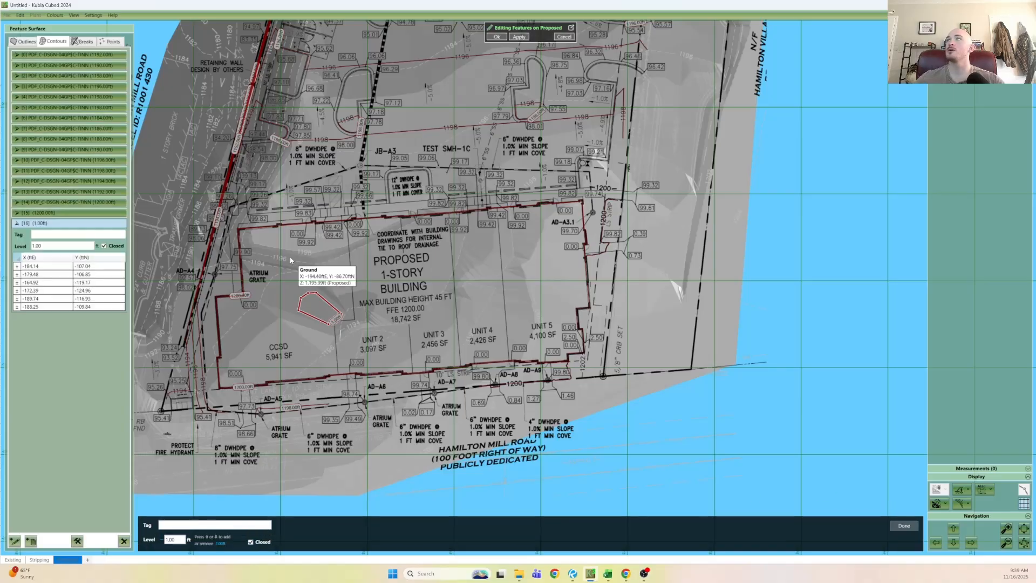
click(336, 321)
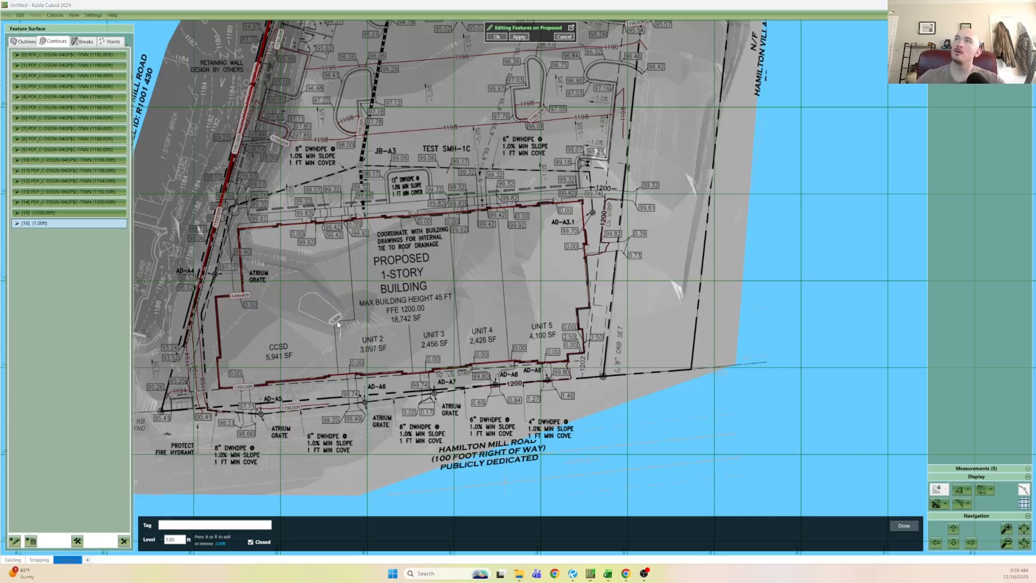
key(Delete)
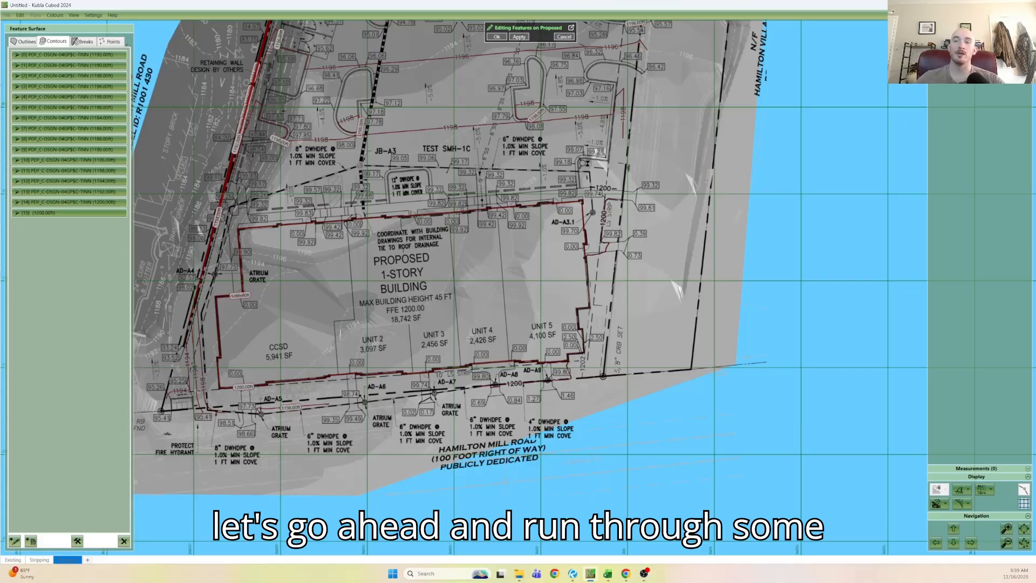
Add a point level of 1197.73 ft at the AD-A5 atrium grate below the CCSD unit.
click(113, 41)
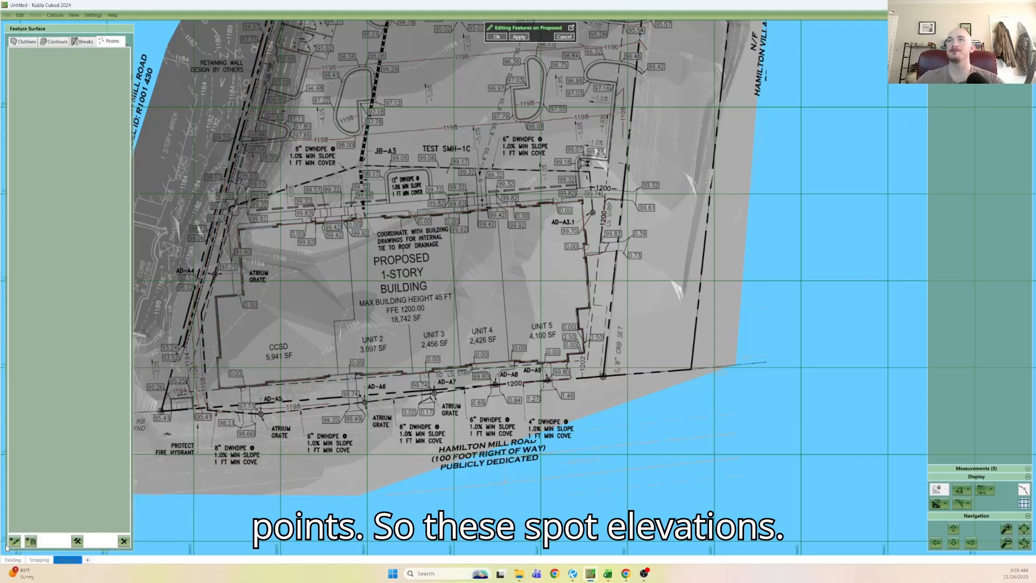
click(15, 540)
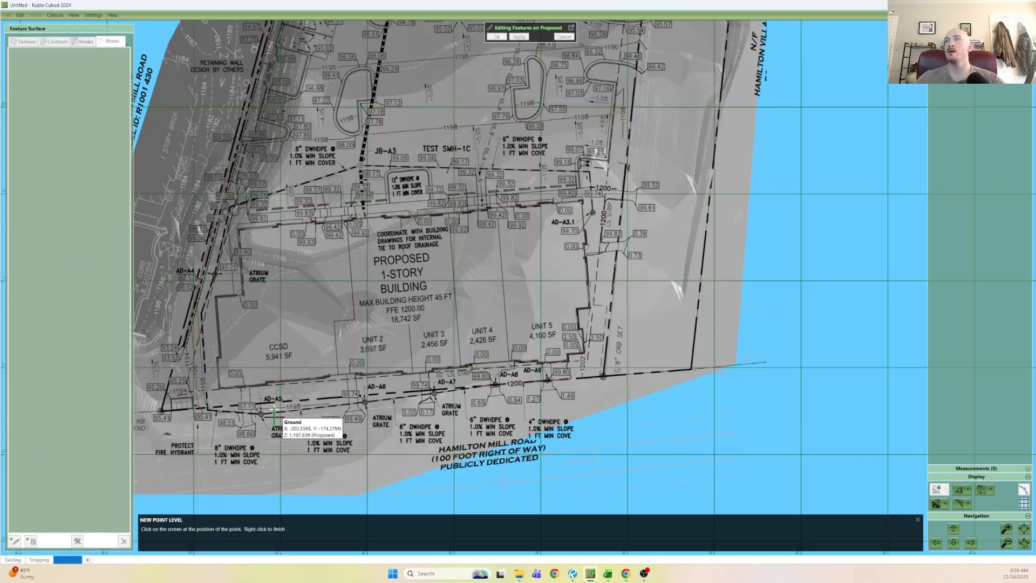
scroll(273, 414, up, 4)
click(220, 409)
middle_drag(267, 398, 339, 396)
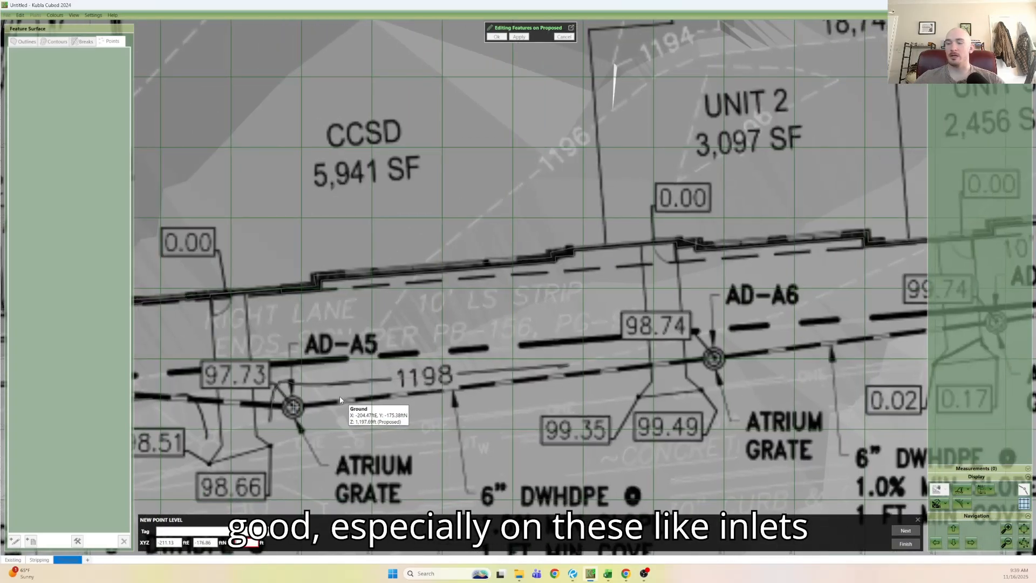
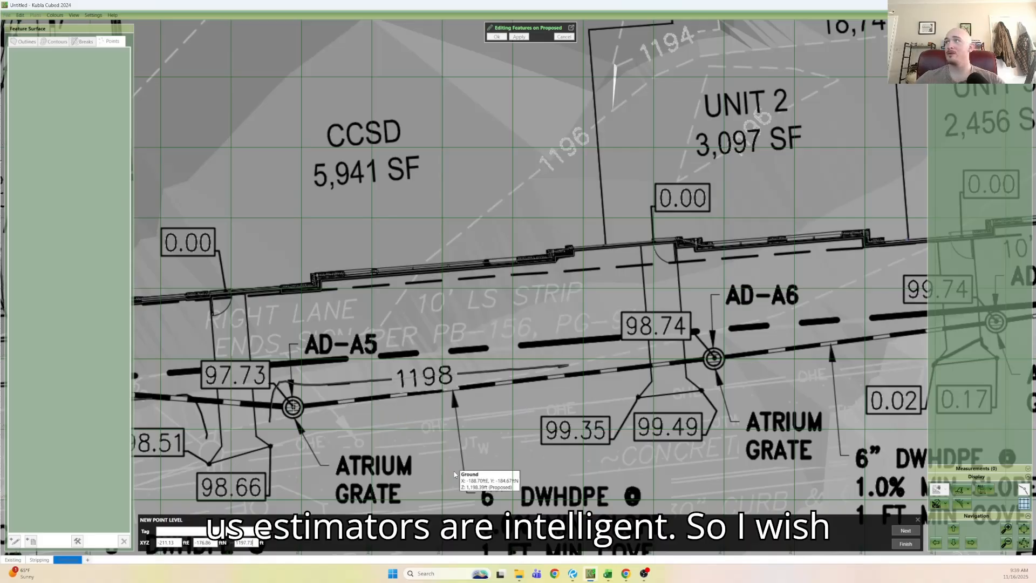
click(905, 530)
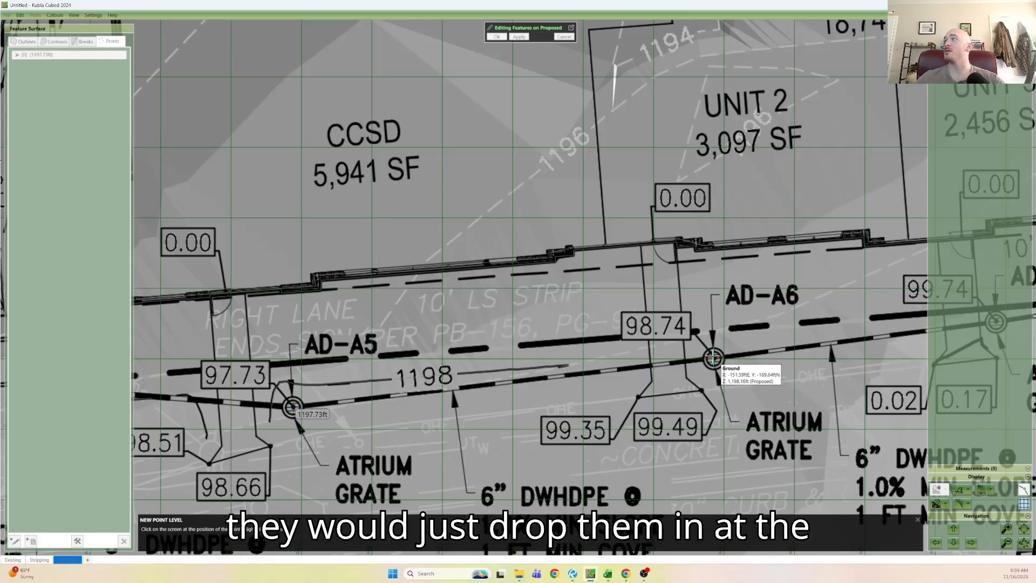
Add point levels of 1198.74 ft at the AD-A6 atrium grate and 1199.74 ft at AD-A7.
click(715, 366)
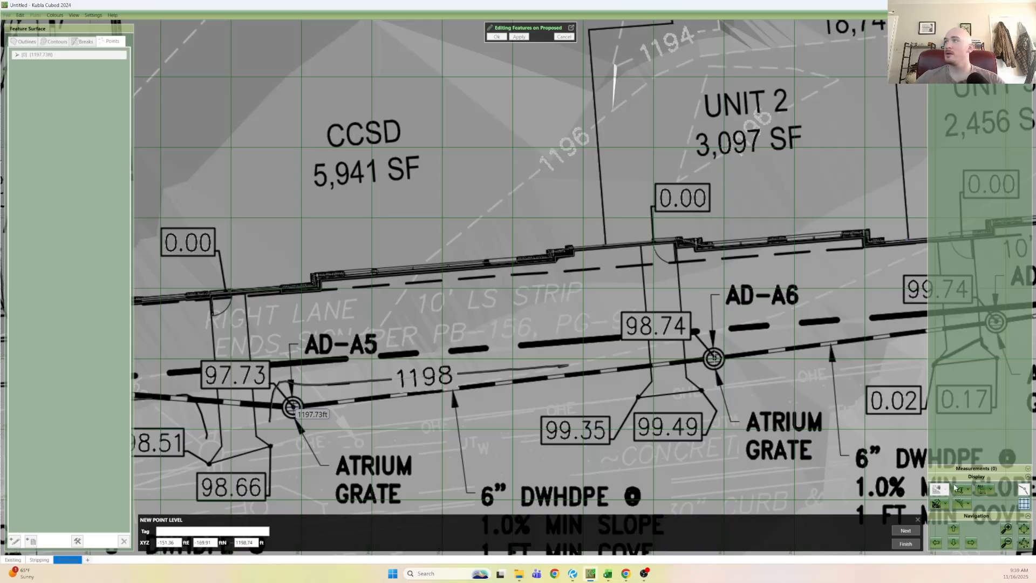
middle_drag(809, 348, 474, 368)
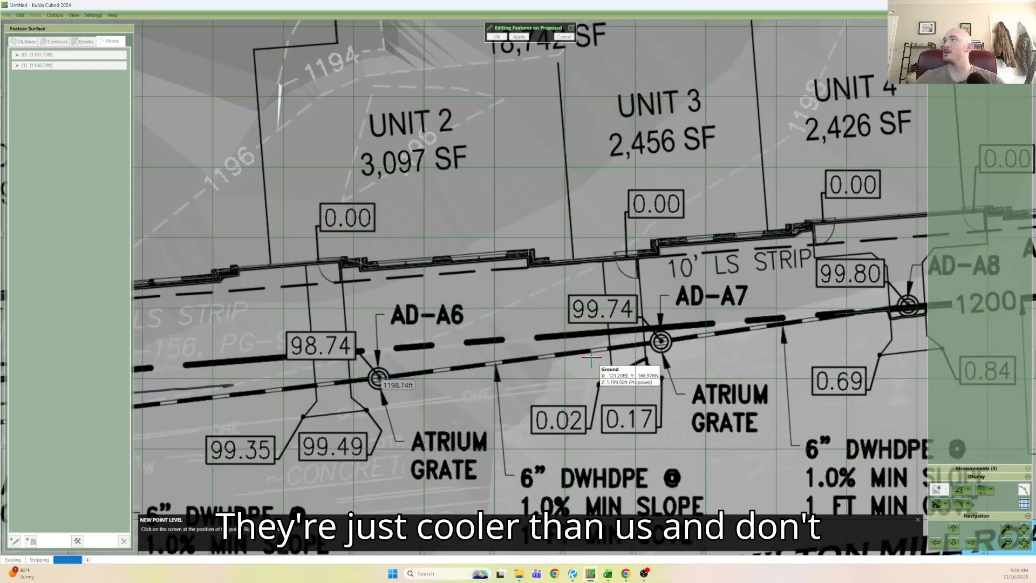
click(661, 342)
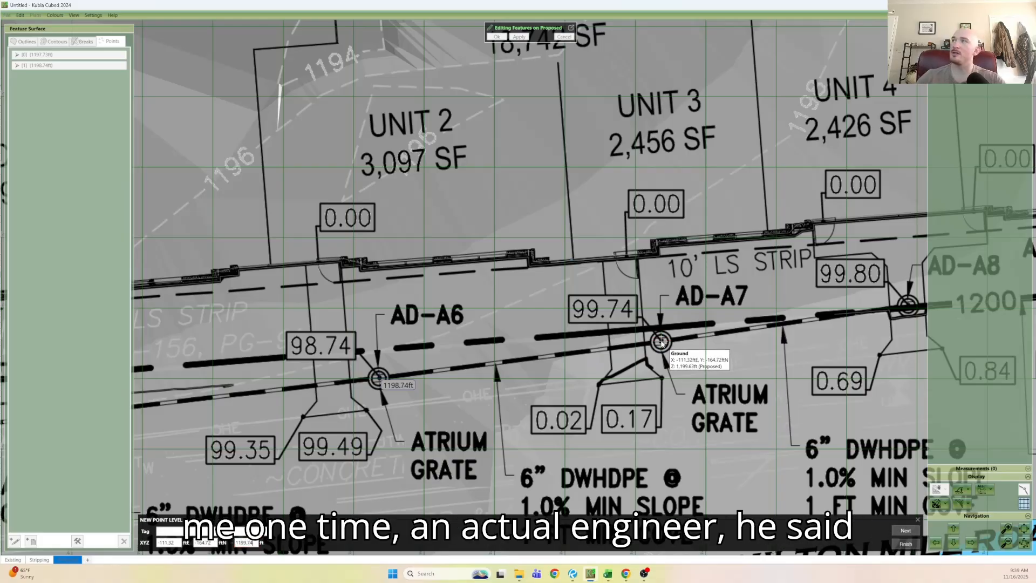
click(905, 530)
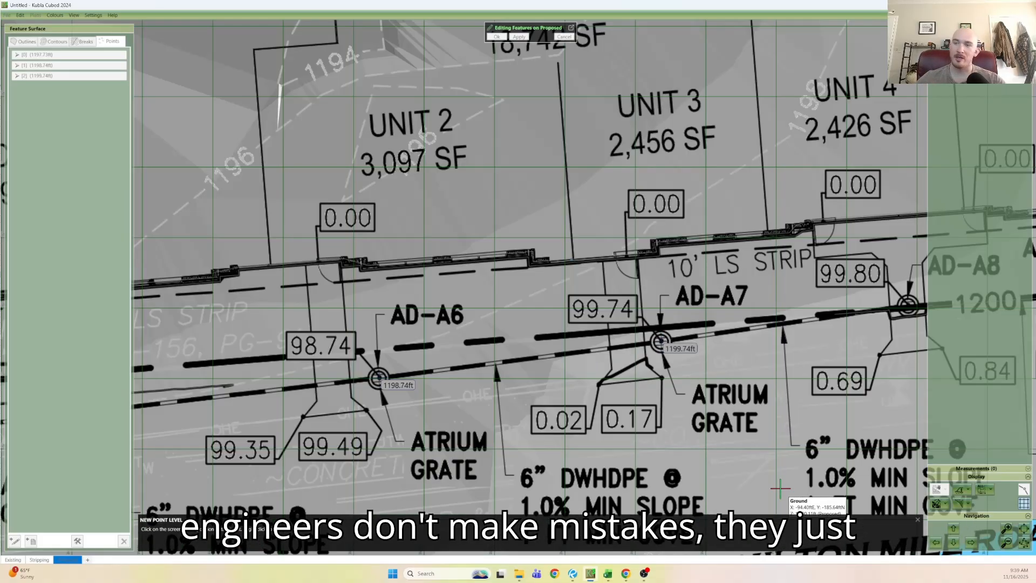
Add point levels of 1199.80 ft at both the AD-A8 and AD-A9 drains along the building.
middle_drag(742, 449, 391, 449)
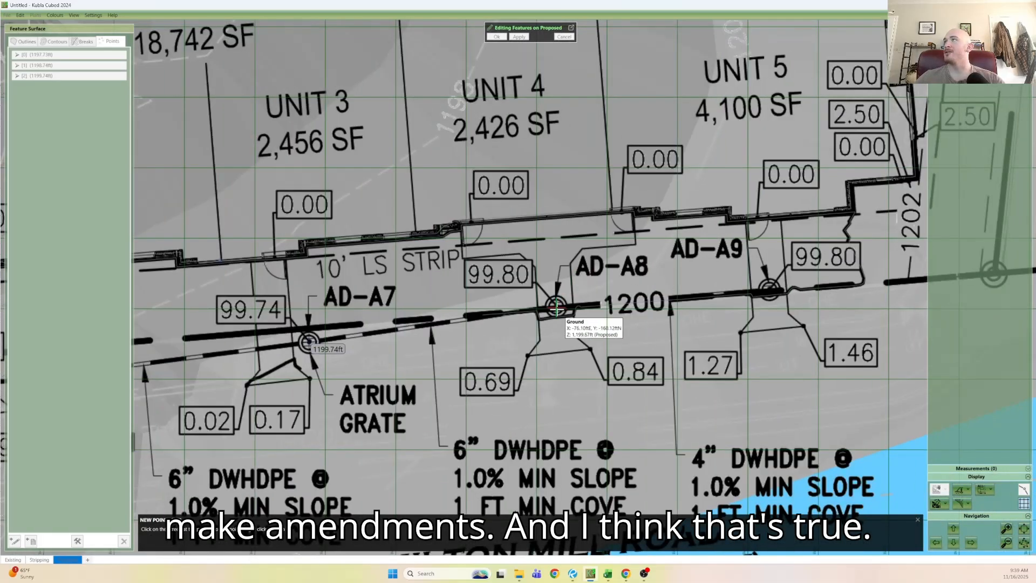
click(556, 306)
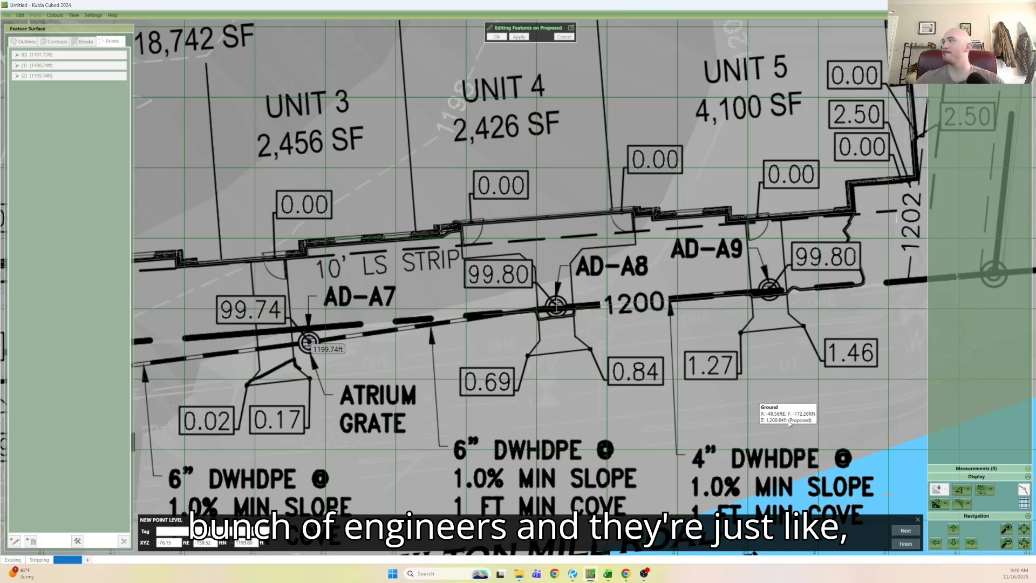
key(Return)
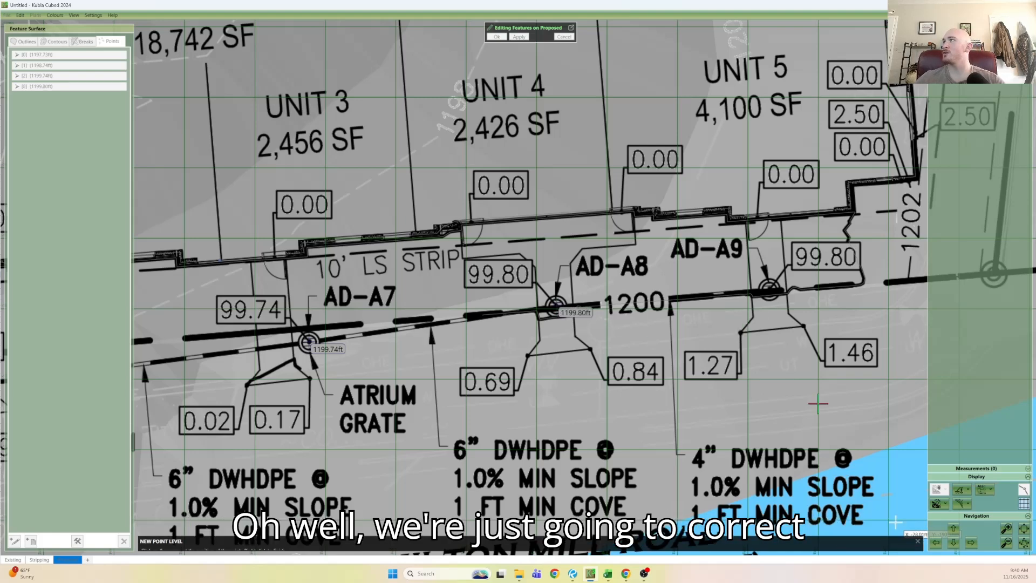
click(769, 289)
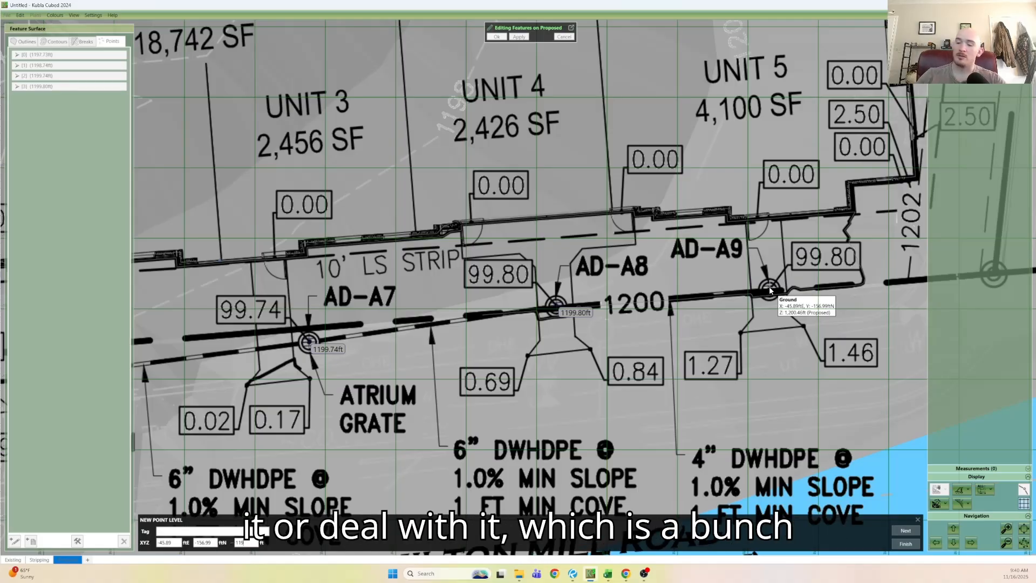
text(1199.80)
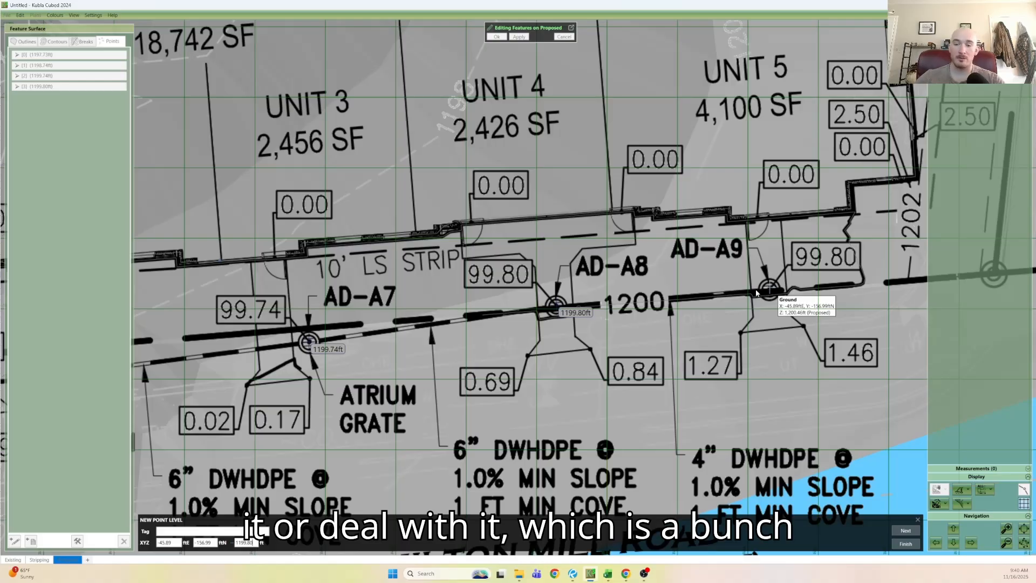
click(896, 530)
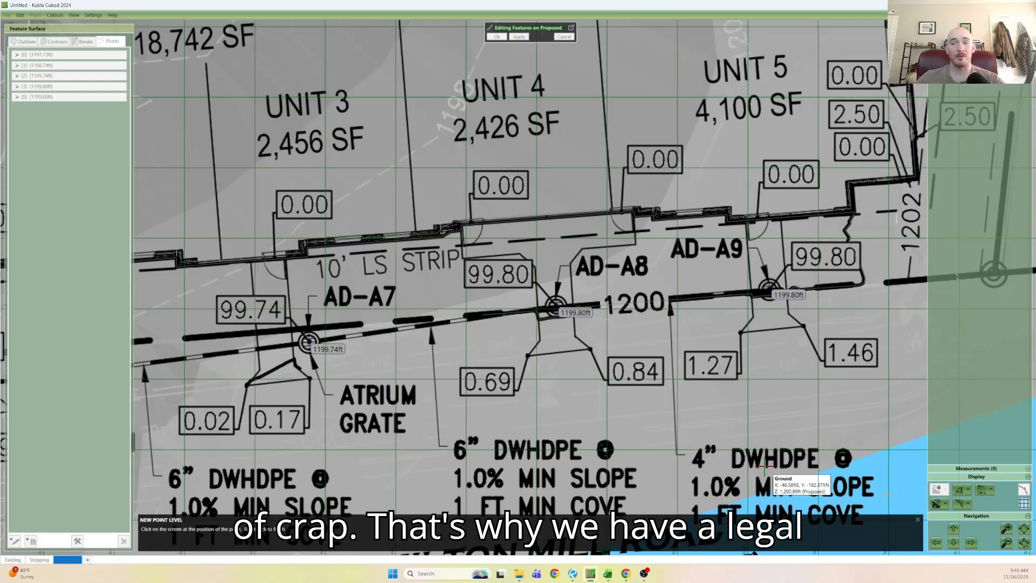
Add a point level of 1195.41 ft at the property corner southwest of the building, near the fire hydrant.
middle_drag(769, 327, 503, 327)
scroll(503, 328, down, 3)
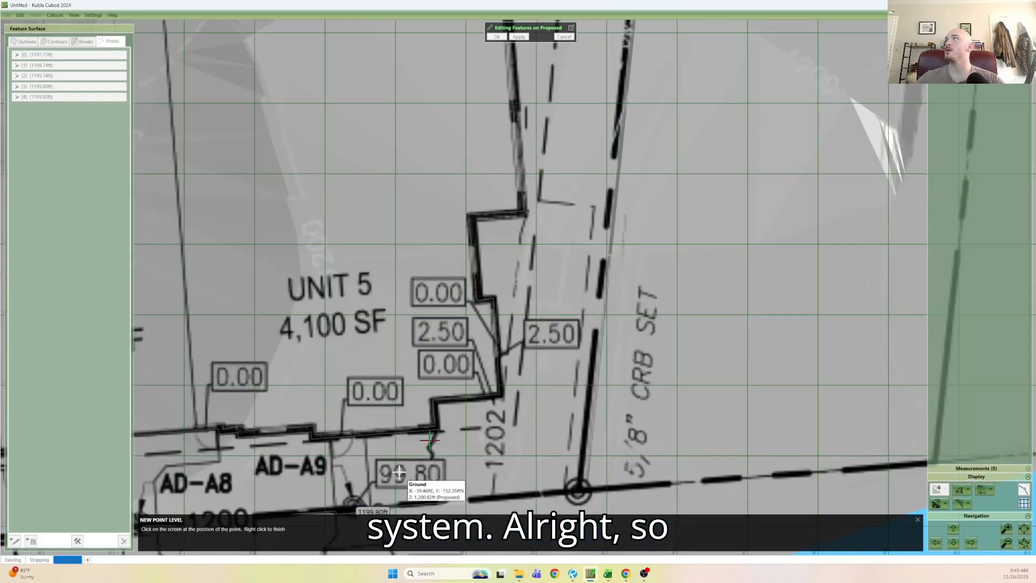
scroll(498, 427, down, 2)
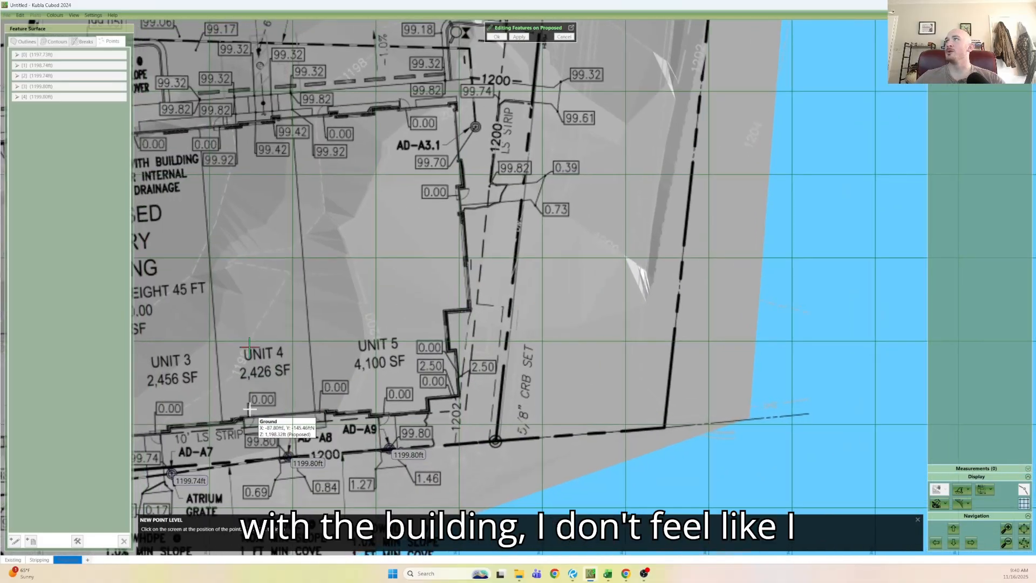
middle_drag(242, 377, 535, 308)
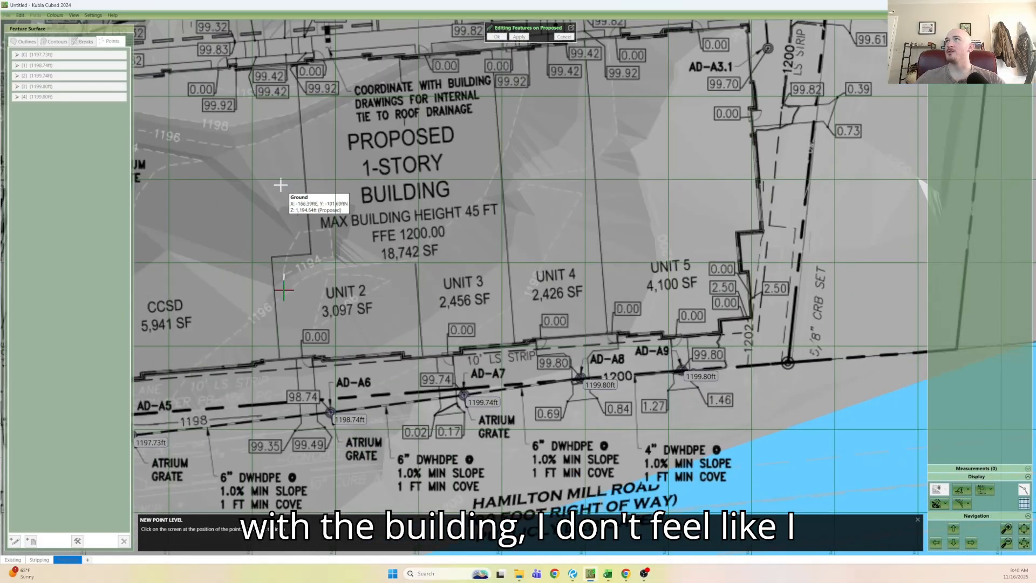
middle_drag(412, 393, 527, 393)
middle_drag(340, 437, 371, 438)
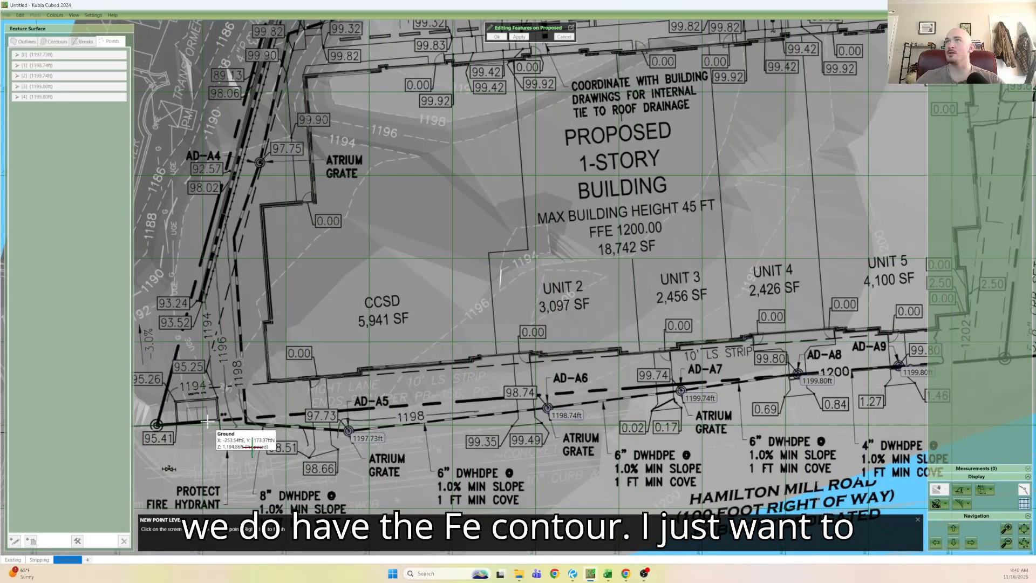
middle_drag(156, 425, 202, 450)
click(200, 450)
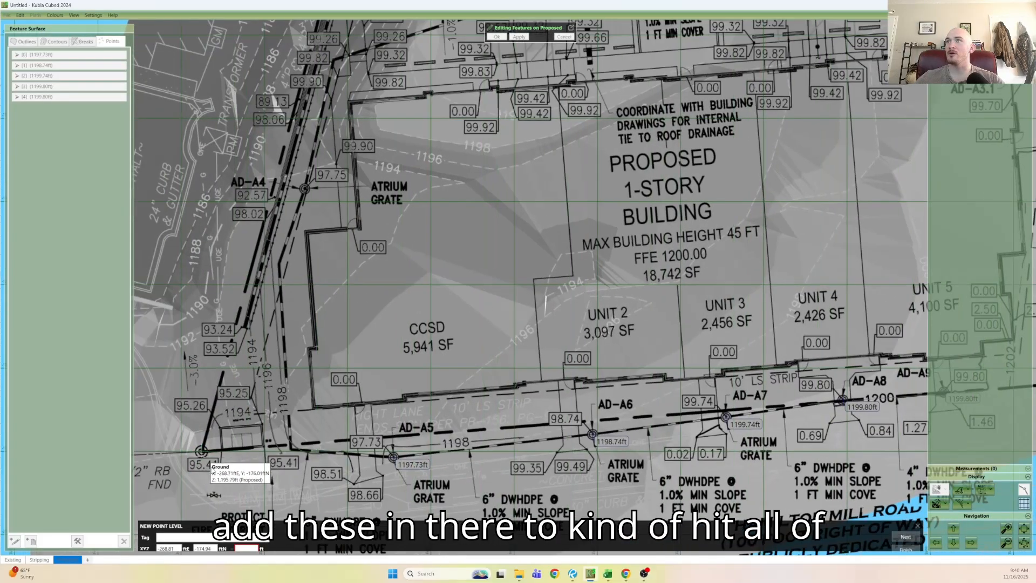
key(Return)
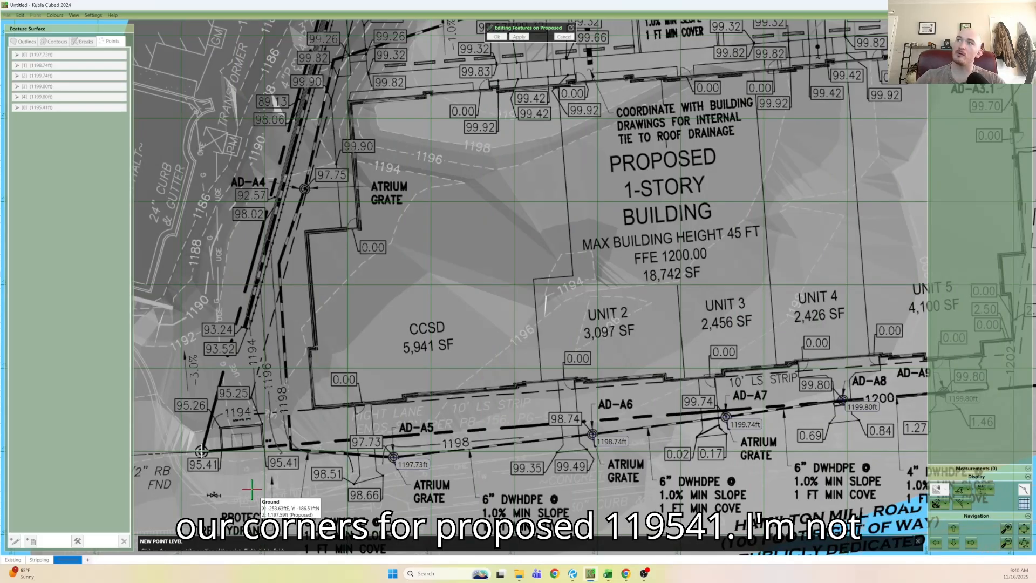
Add a point level of 1195.02 ft at the 95.02 spot elevation in the middle of the parking lot north of the building.
middle_drag(371, 214, 318, 381)
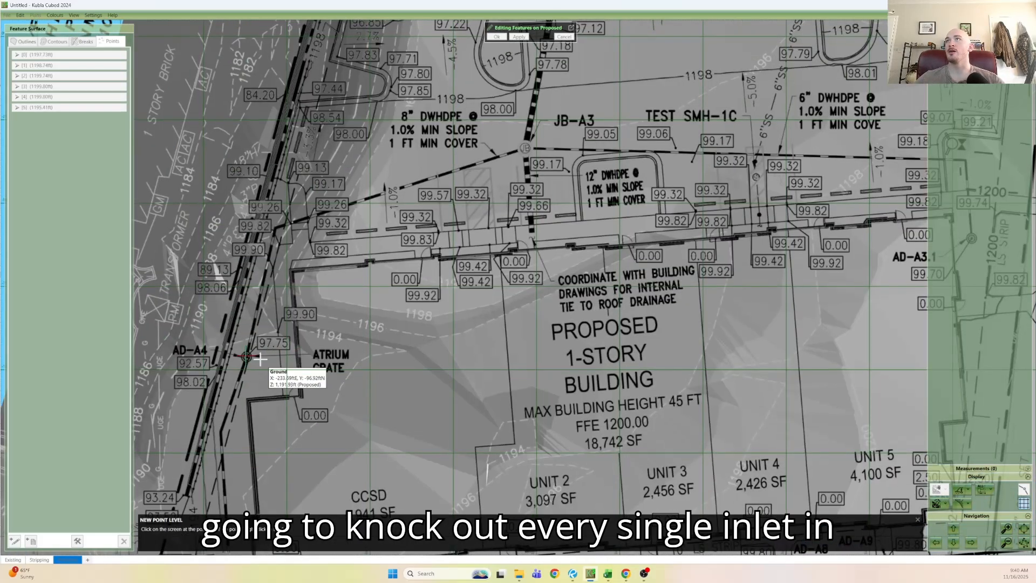
middle_drag(336, 234, 246, 374)
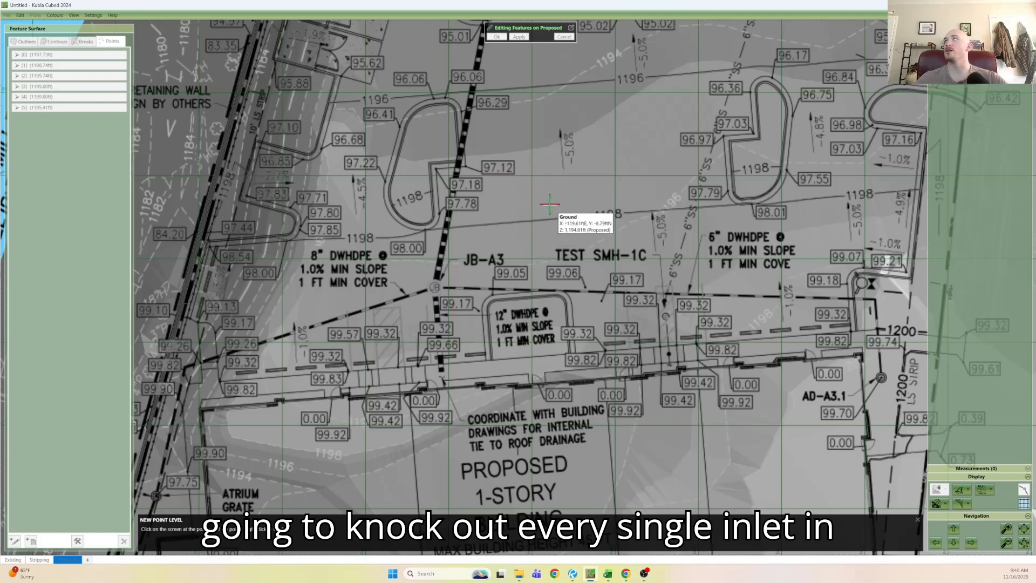
middle_drag(612, 198, 492, 312)
click(508, 127)
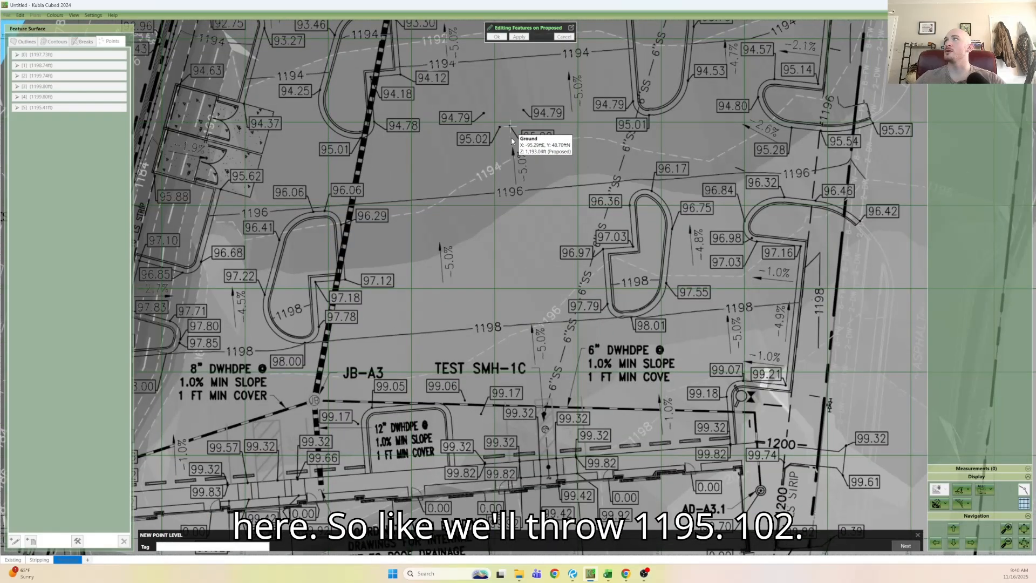
text(1195.02)
key(Return)
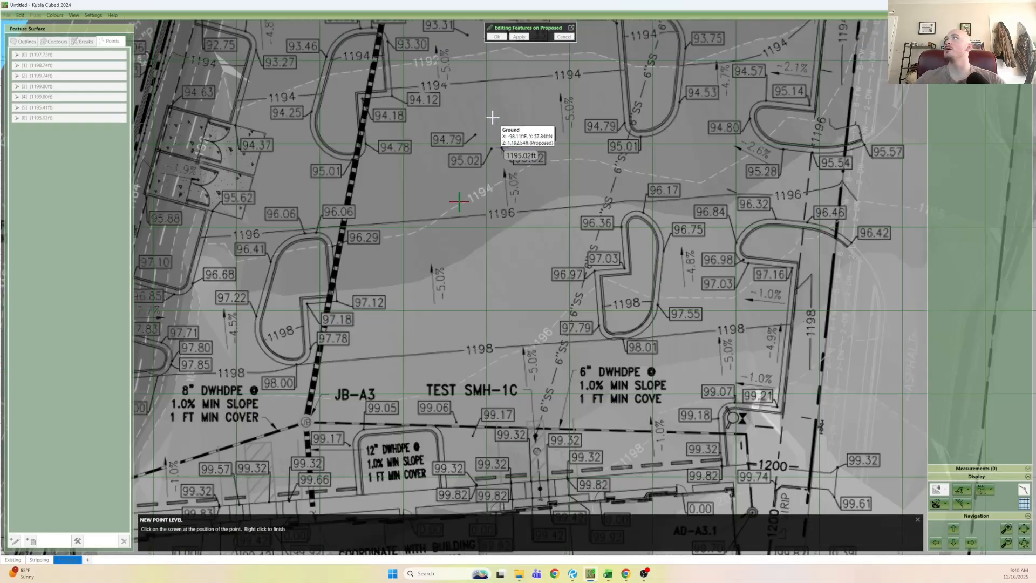
Add point levels of 1193.31 ft at the eastern parking island's northwest corner and 1193.33 ft at the 93.33 spot in the lot.
middle_drag(492, 117, 462, 202)
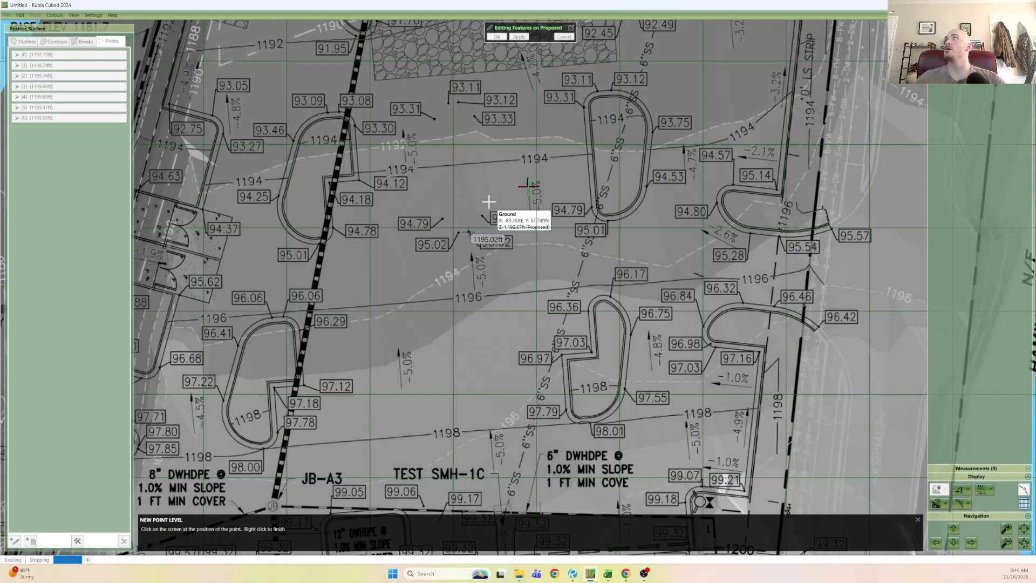
click(581, 107)
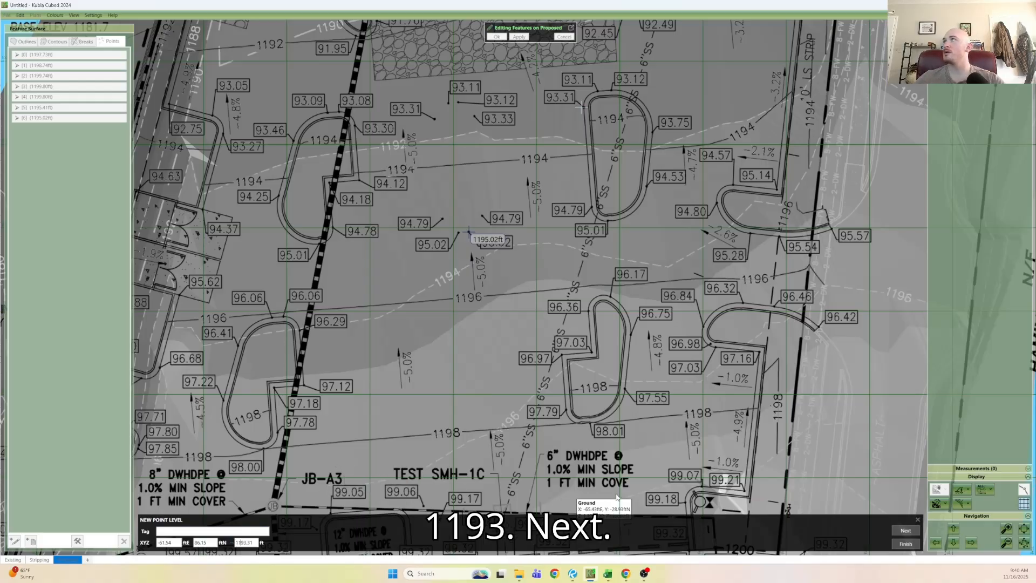
key(Return)
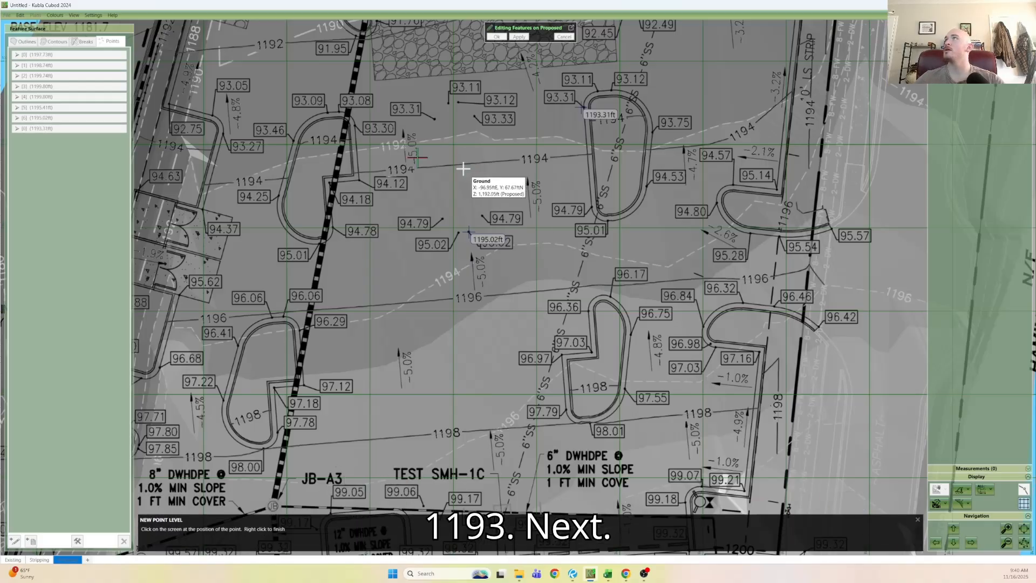
click(474, 116)
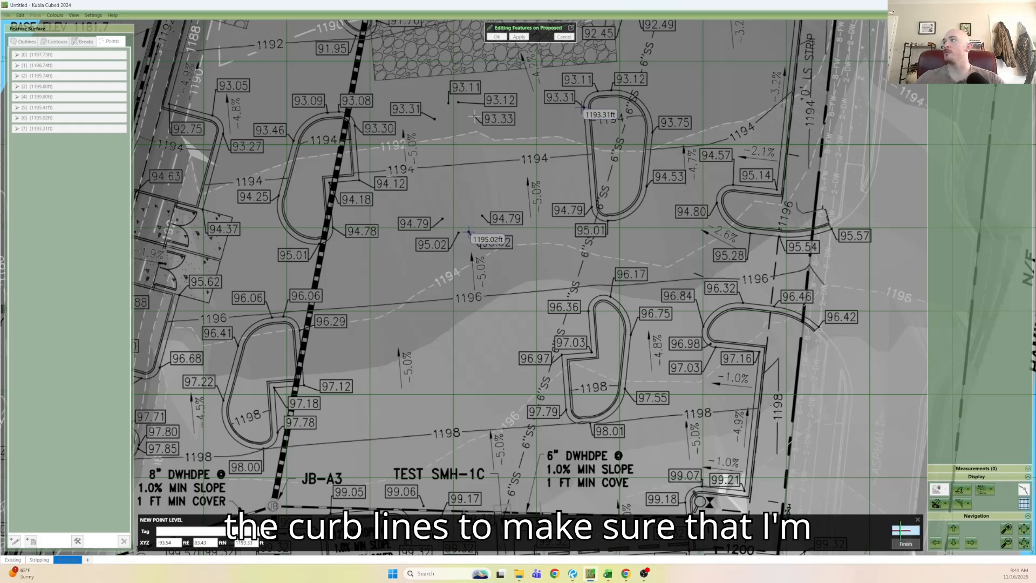
key(Return)
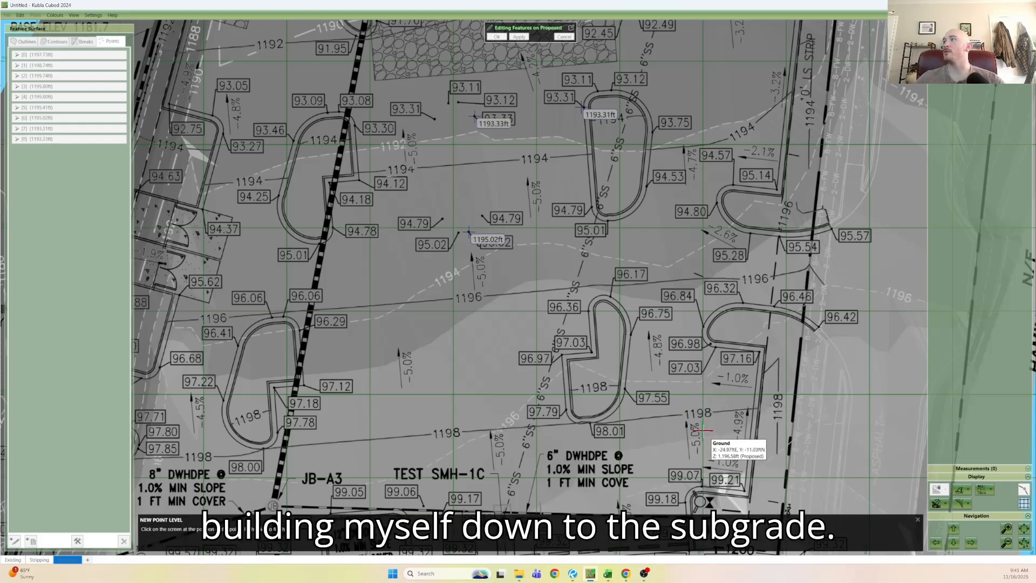
click(833, 228)
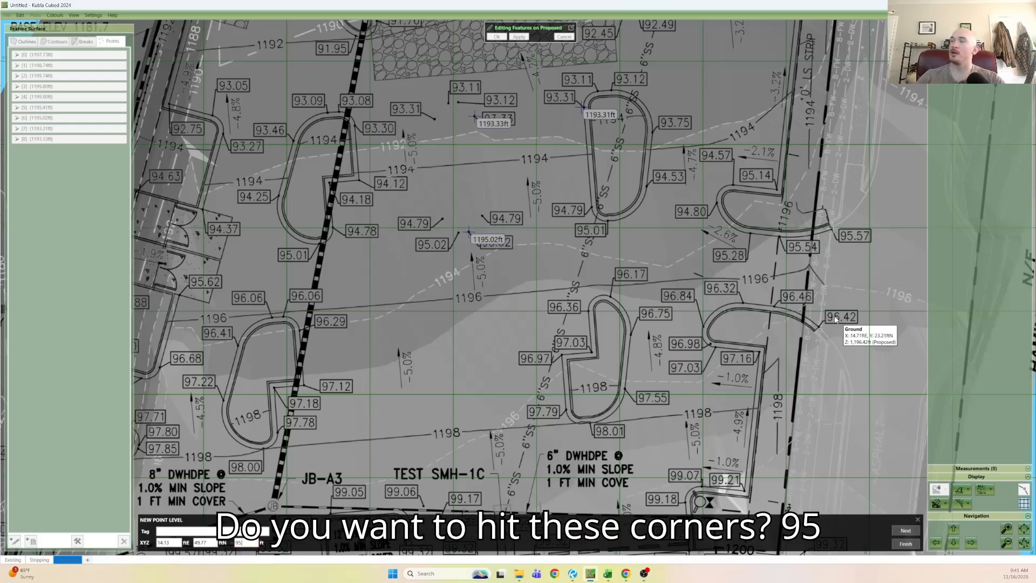
key(BackSpace)
key(BackSpace)
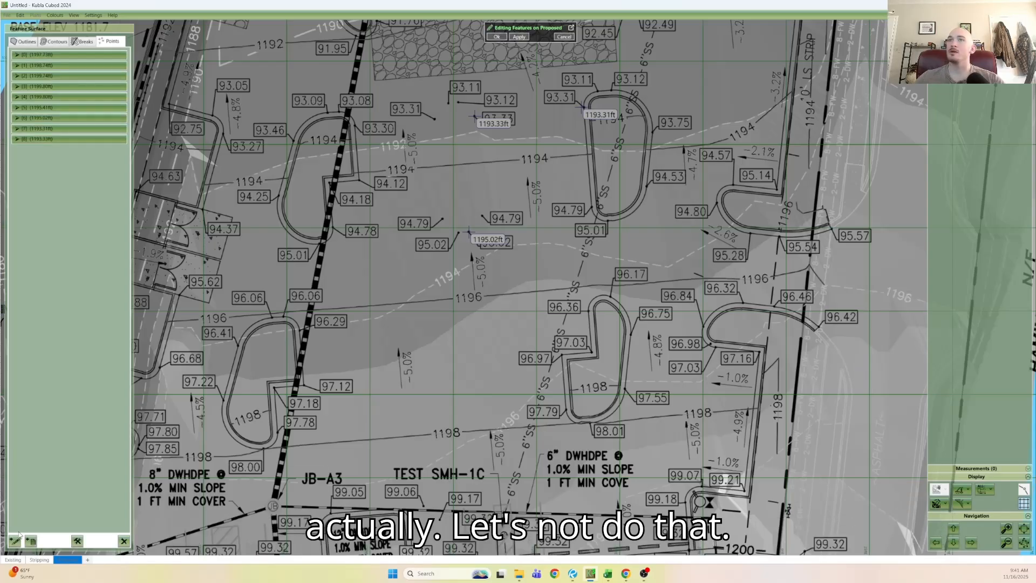
click(918, 520)
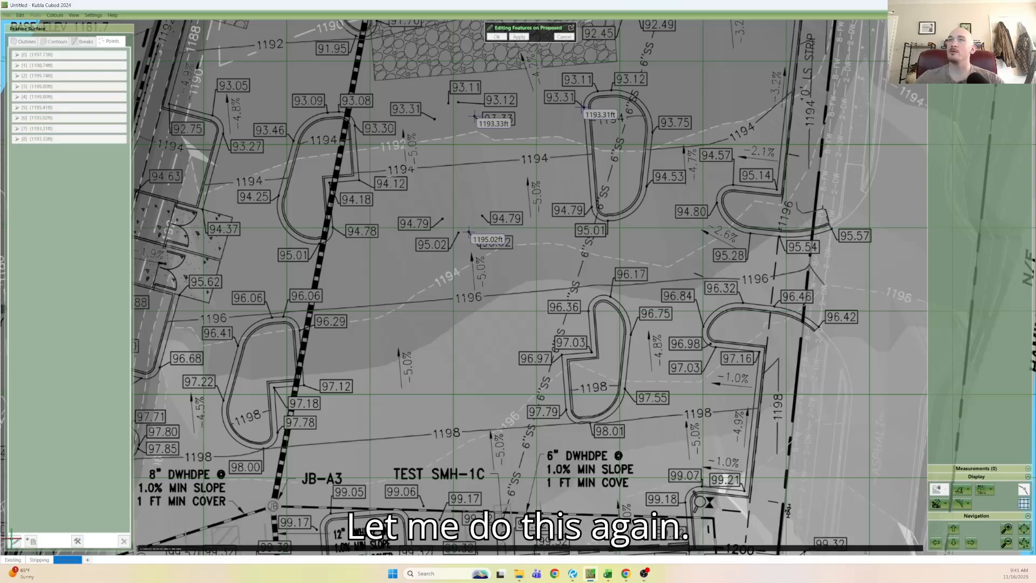
Add point levels of 1195.57 ft and 1196.42 ft at the two curb ends of the eastern driveway entrance.
click(831, 233)
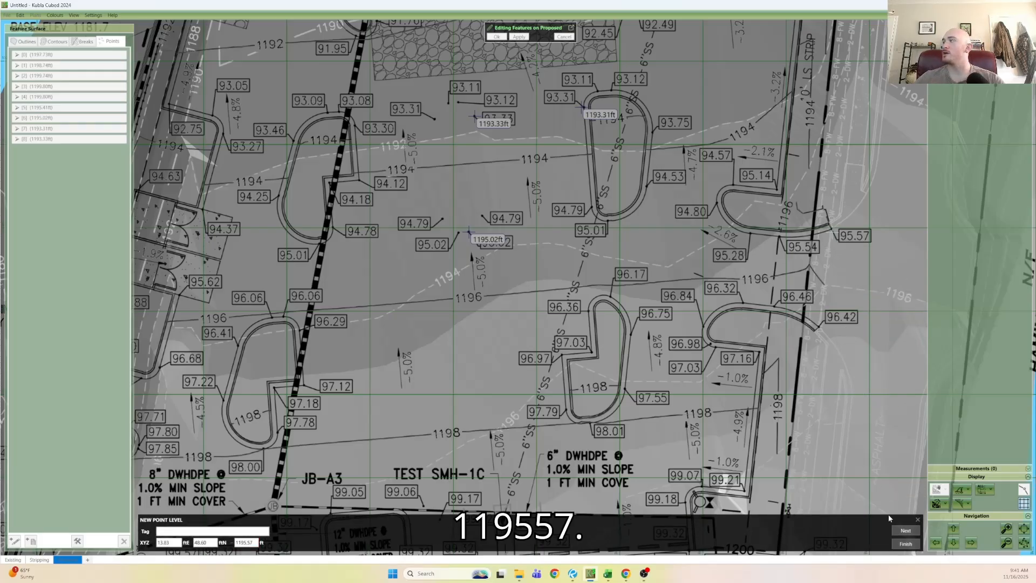
click(903, 531)
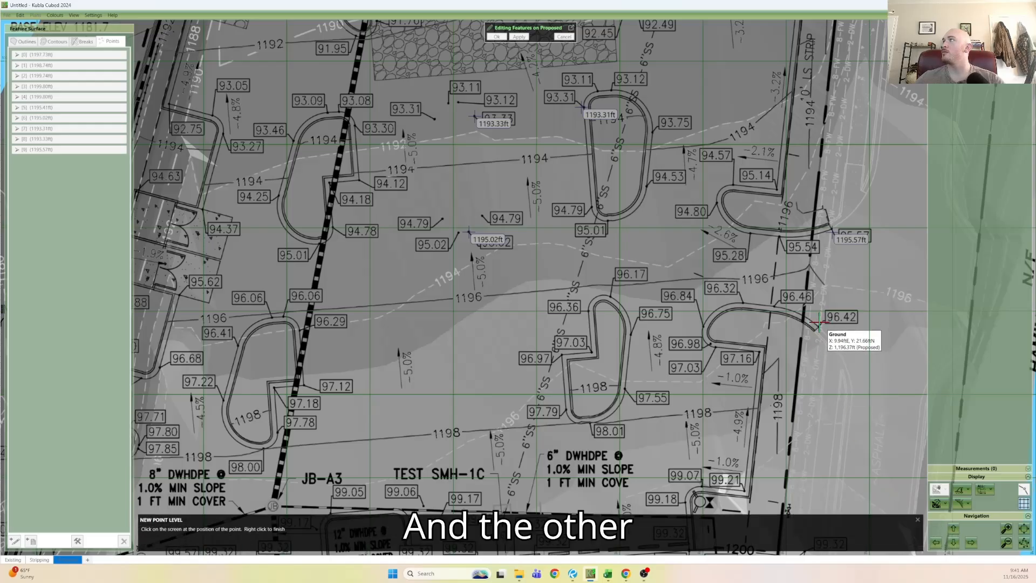
text(1196)
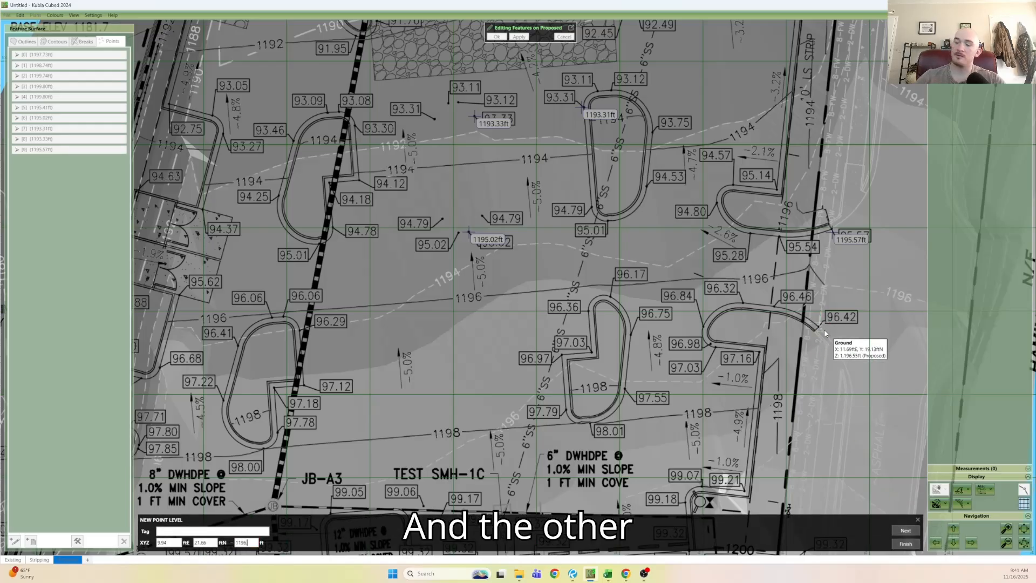
text(.42)
click(904, 531)
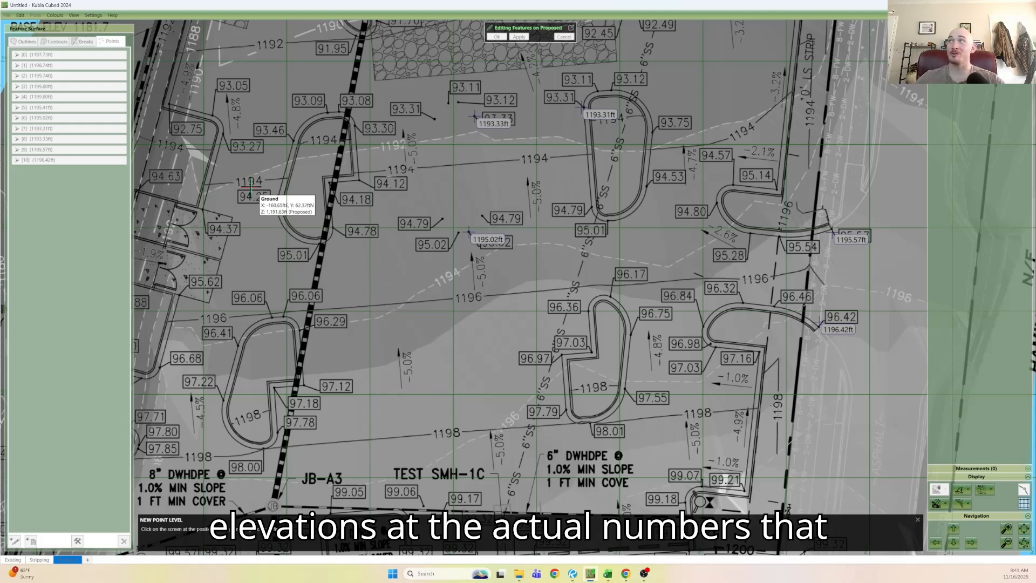
Add a point level of 1192.31 ft on the east side of the curbed island next to the permeable pavers.
middle_drag(345, 170, 302, 372)
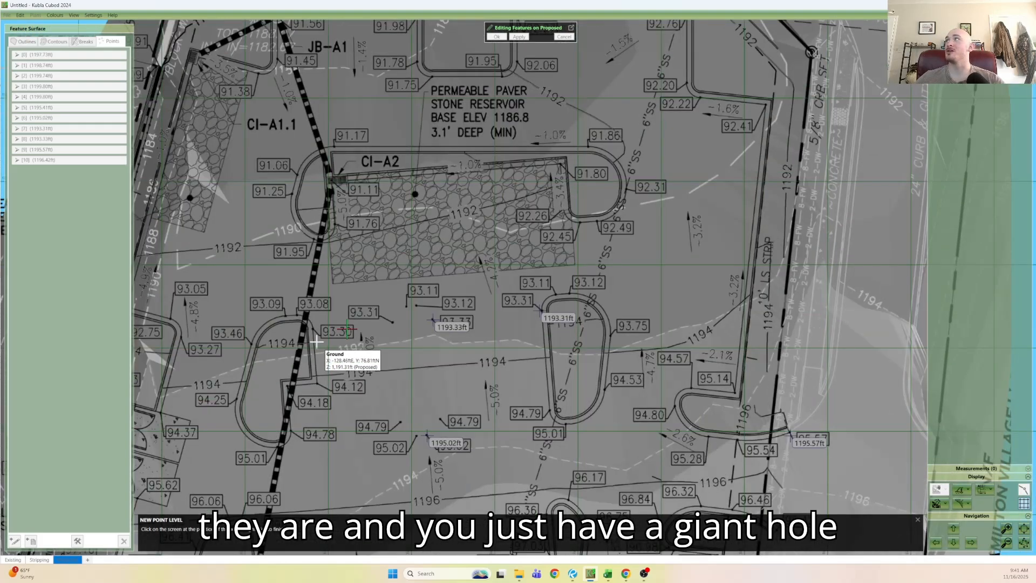
click(629, 188)
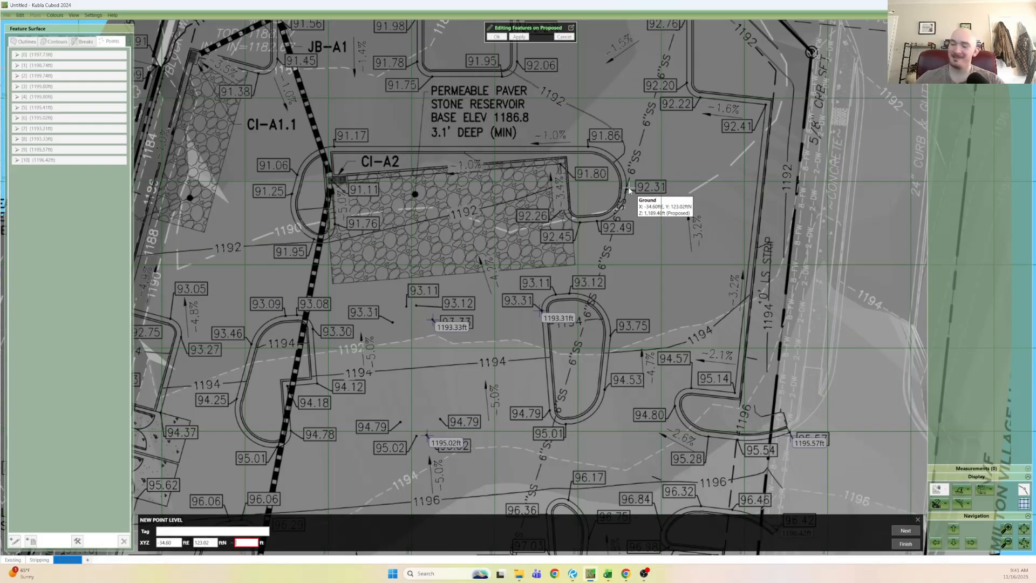
text(1192.31)
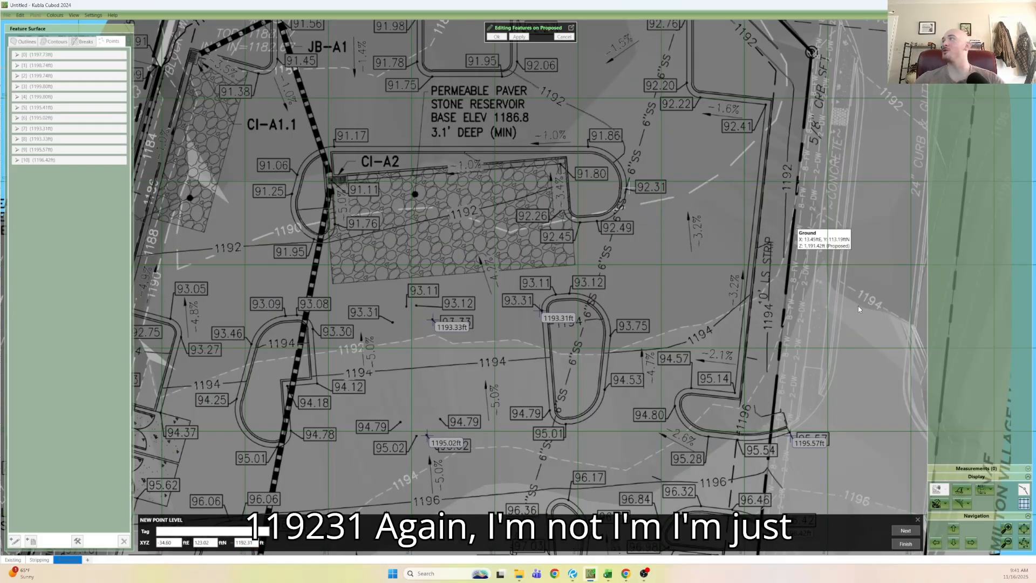
key(Return)
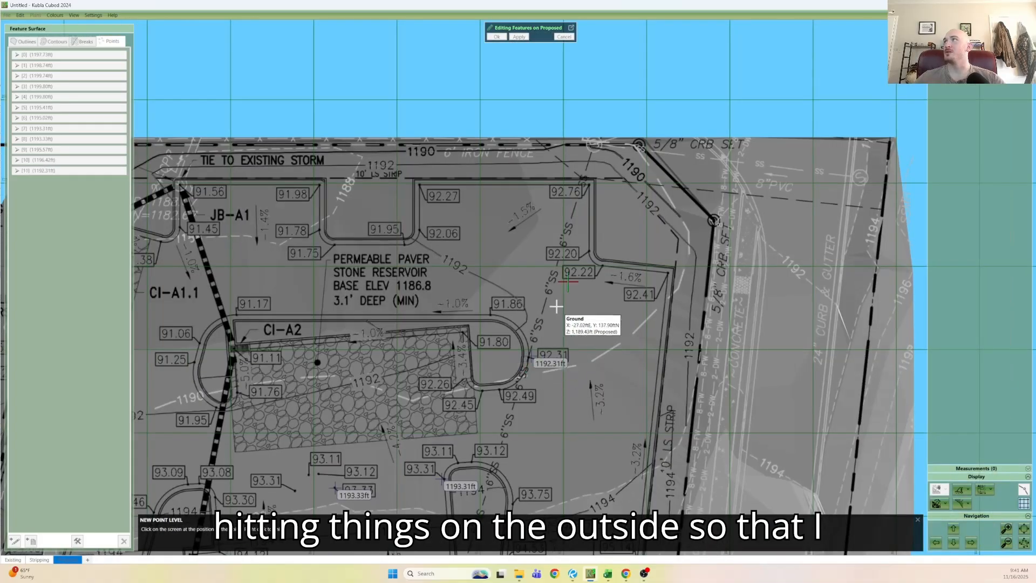
Add point levels of 1192.06 ft at the northern curb bump-out and 1192.41 ft at the lot's northeast curb corner.
click(422, 230)
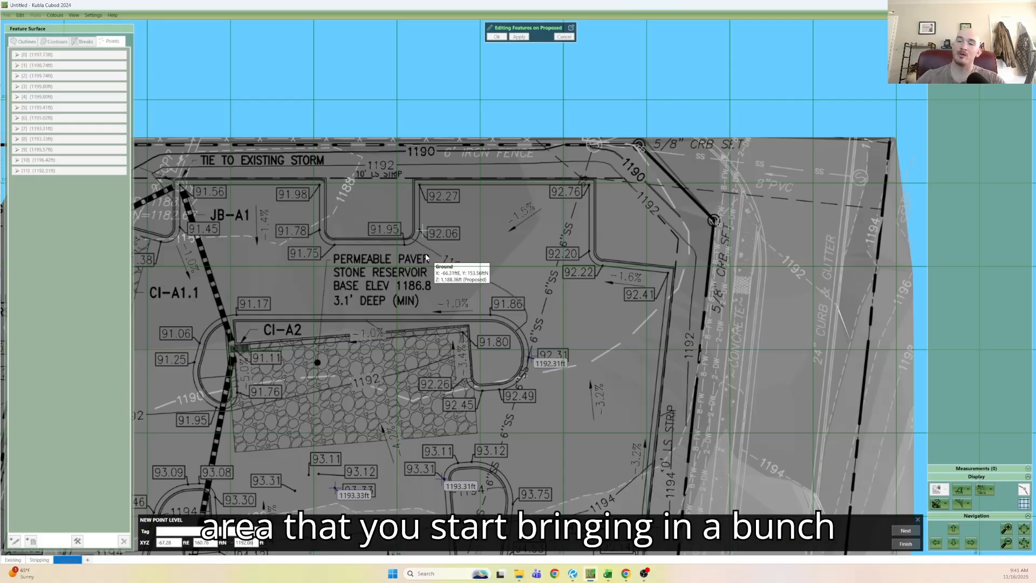
click(905, 530)
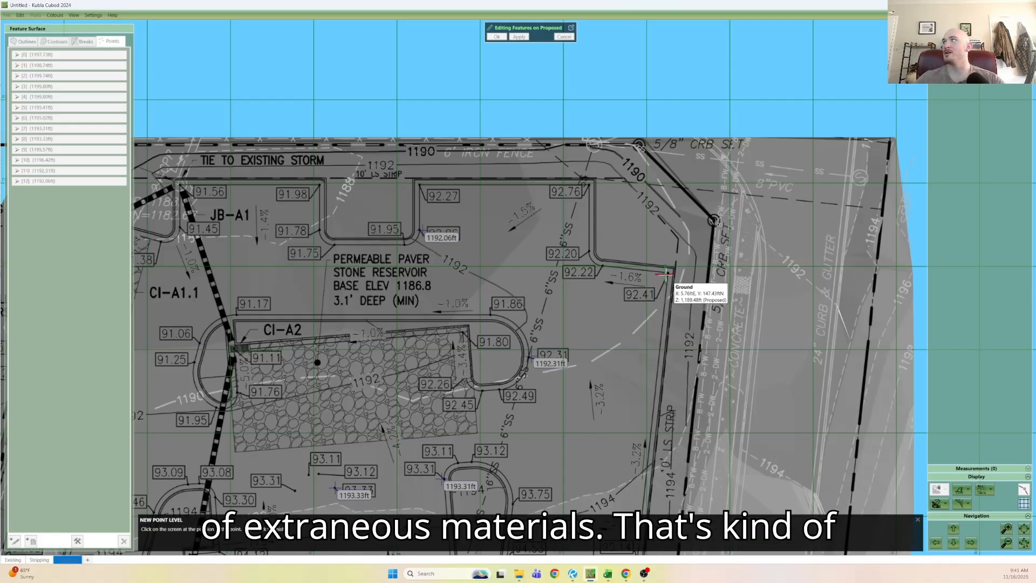
click(665, 274)
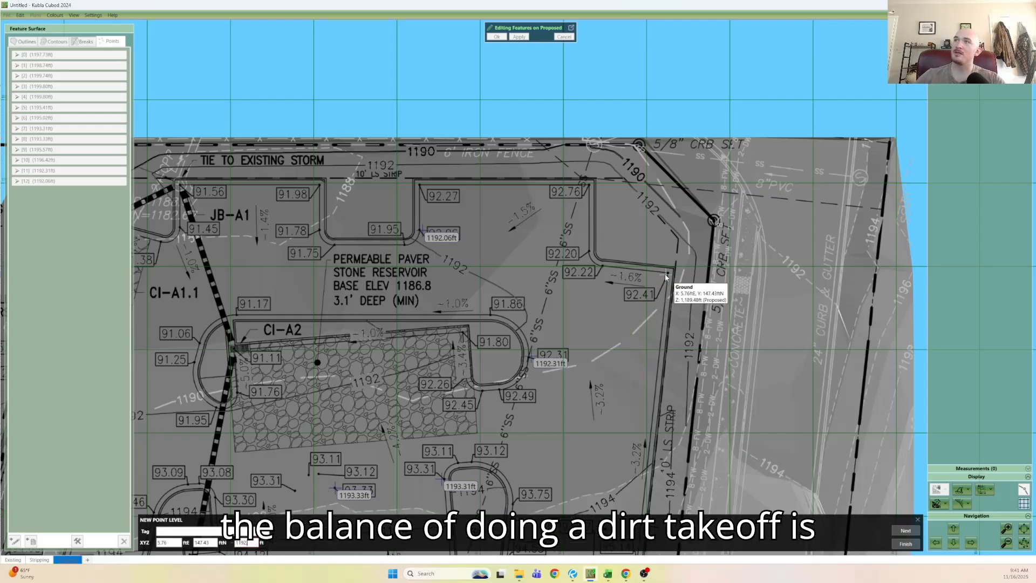
text(1192.41)
click(905, 530)
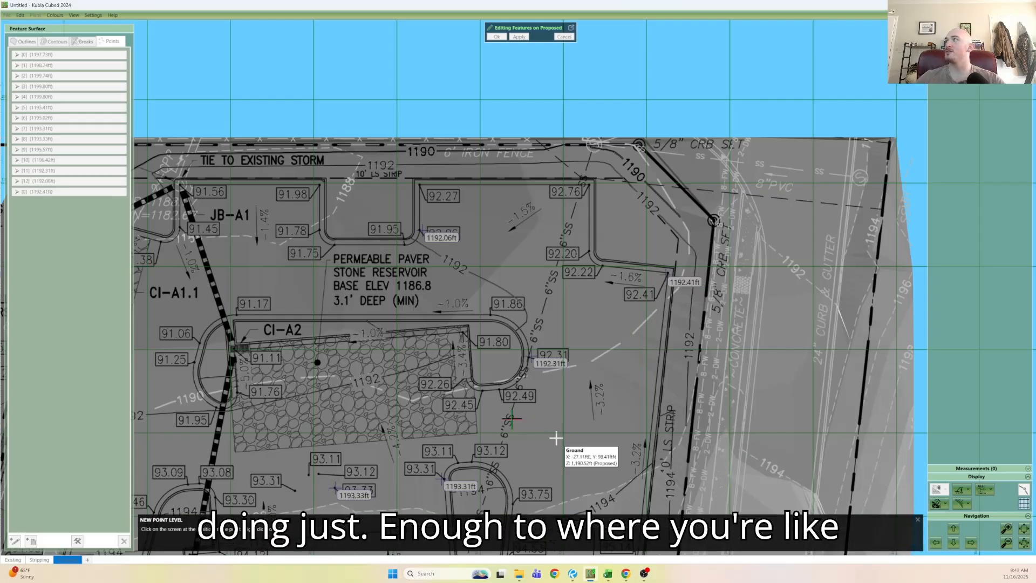
Add a point level of 1191.45 ft at the curb corner just southwest of the JB-A1 label.
middle_drag(339, 364, 456, 368)
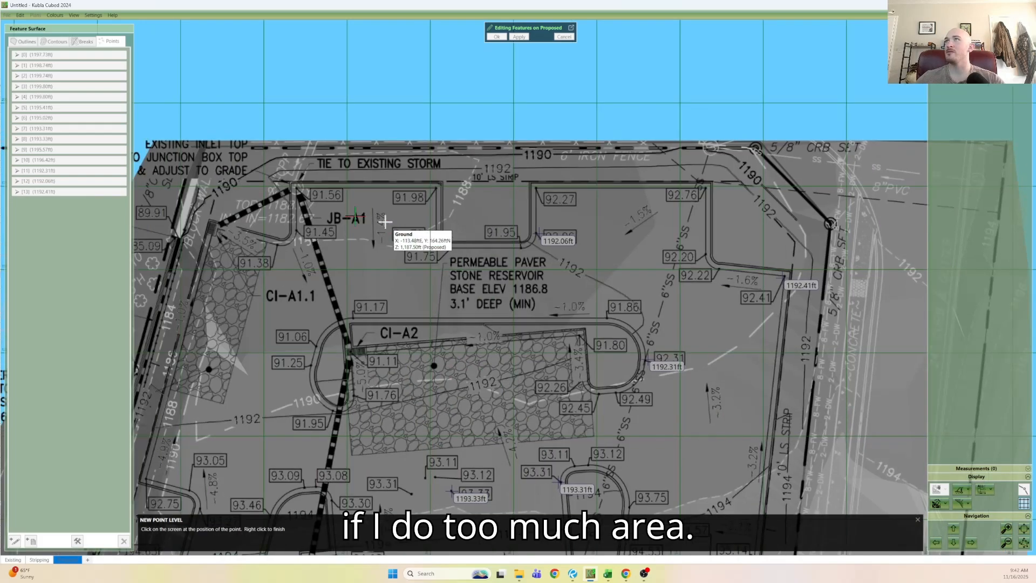
click(298, 231)
text(1)
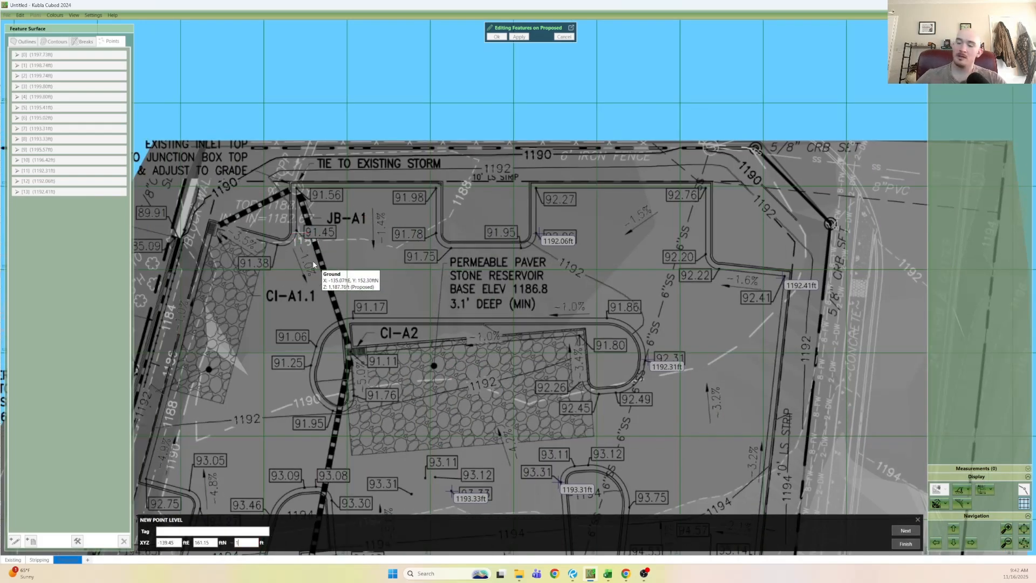
text(191.45)
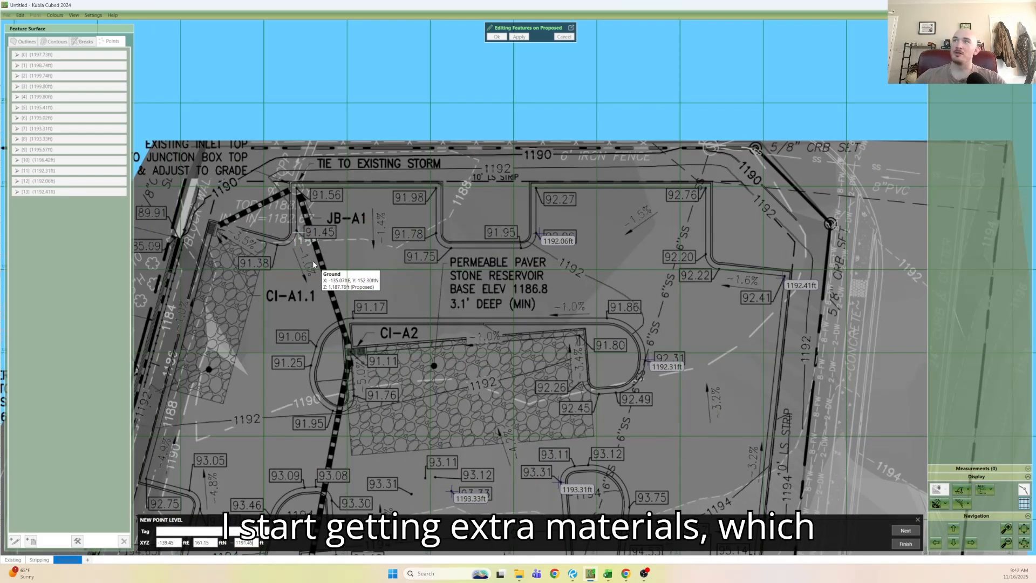
click(917, 531)
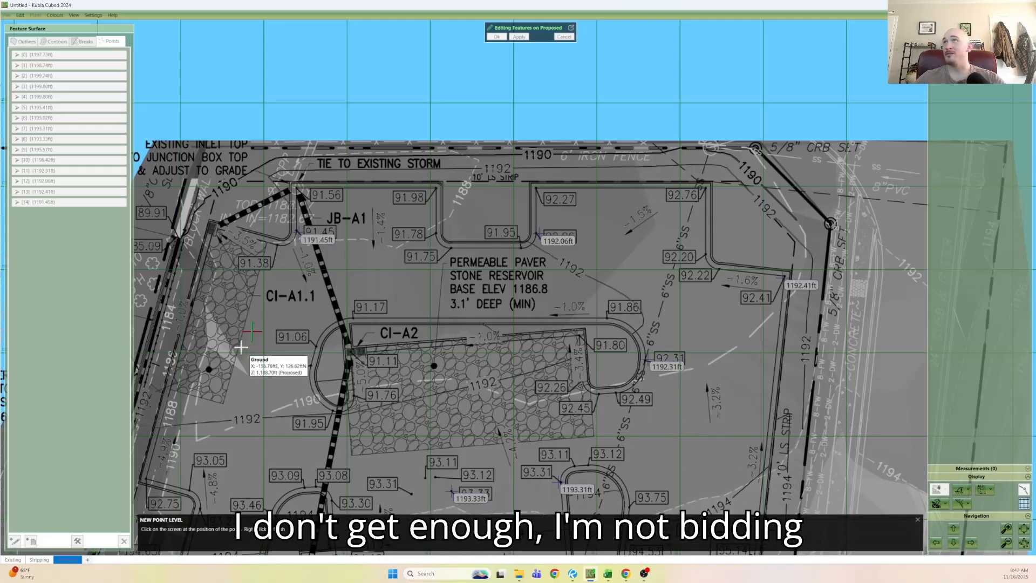
Add a point level of 1193.05 ft at the curb corner on the lot's west side, south of the CI-A1.1 pavers.
middle_drag(239, 343, 252, 327)
middle_drag(240, 391, 290, 352)
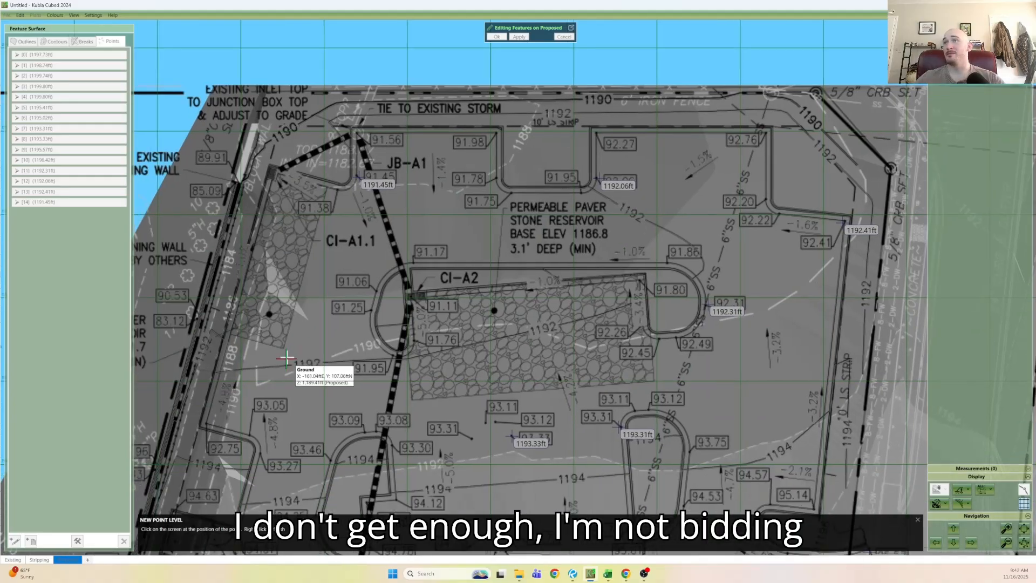
click(249, 432)
text(193.0)
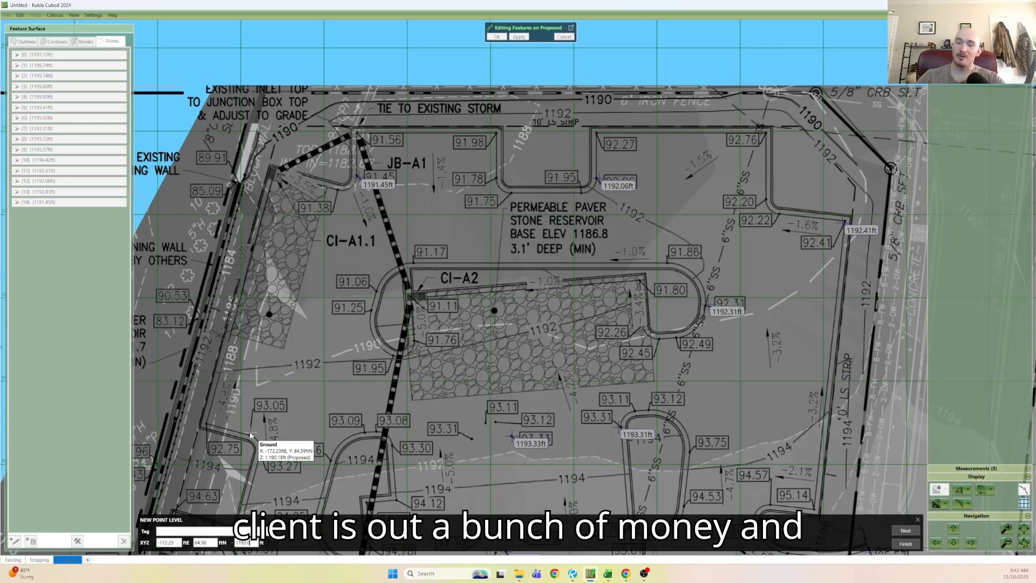
text(5)
key(Return)
Add a point level of 1194.12 ft at the notch on the east side of the western parking island.
middle_drag(288, 435, 297, 338)
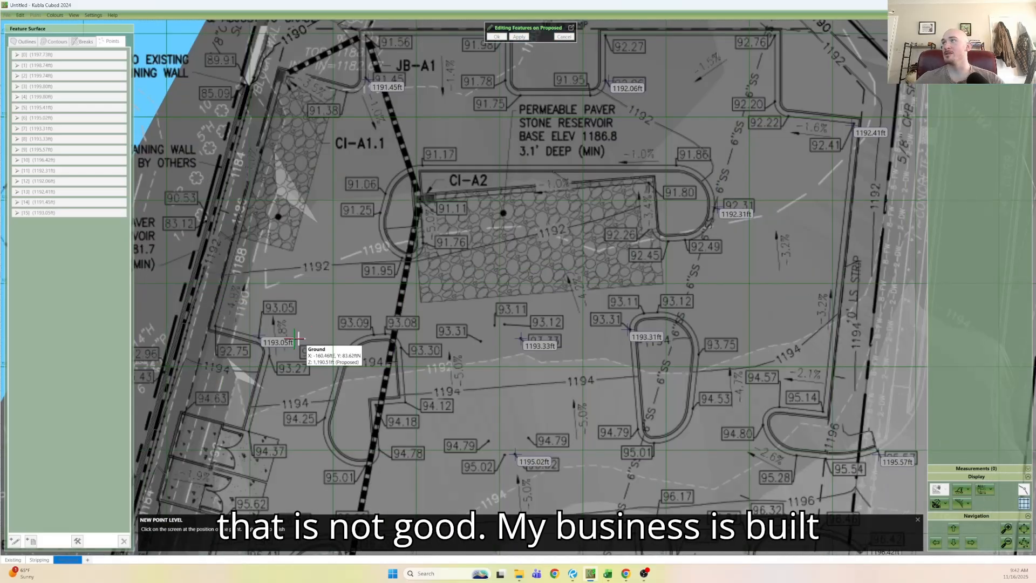
click(406, 403)
text(1194)
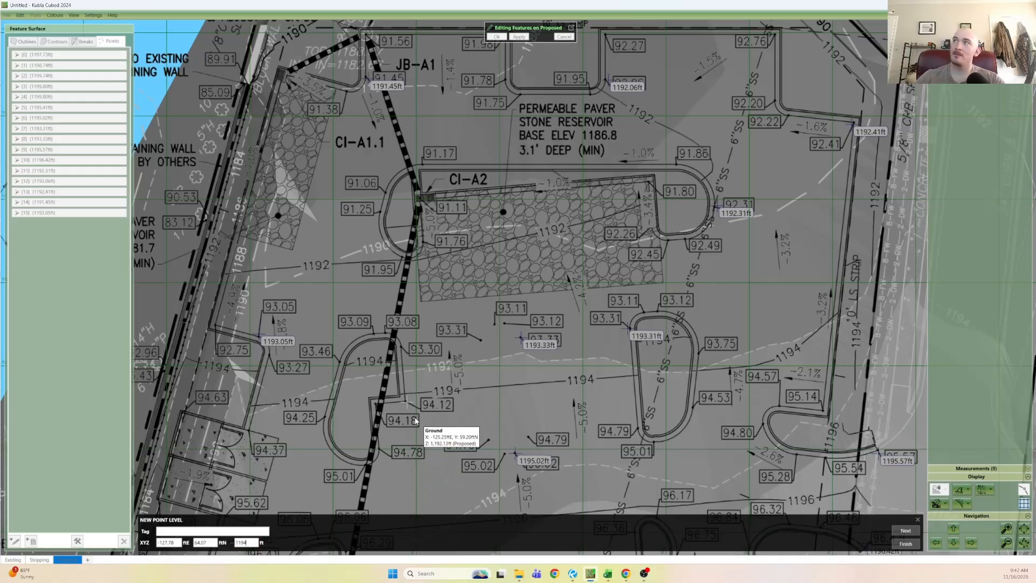
text(.12)
key(Return)
Add a point level of 1197.22 ft on the west edge of the parking island northwest of JB-A3.
middle_drag(378, 438, 311, 343)
middle_drag(296, 382, 372, 324)
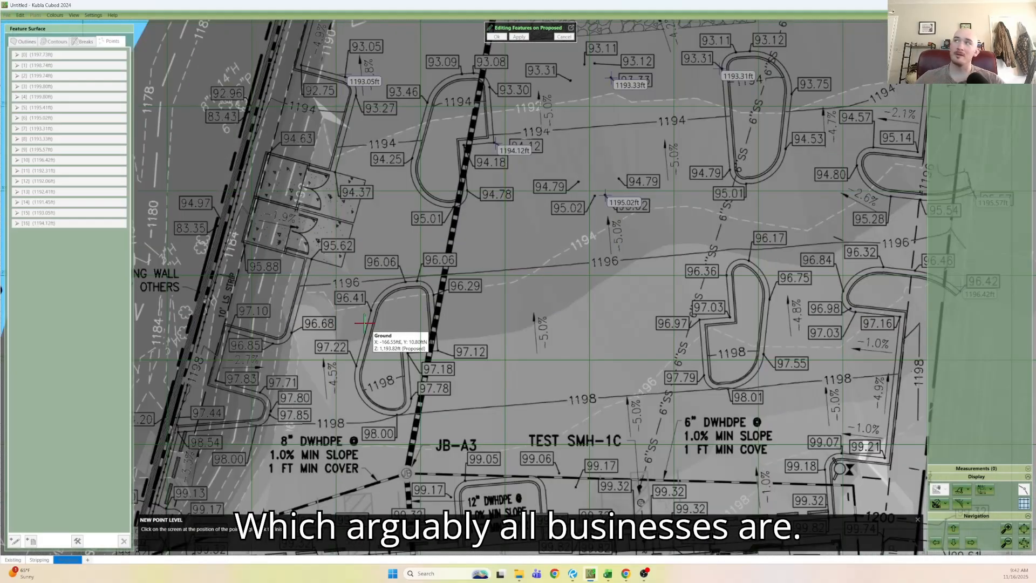
click(353, 367)
text(1197.22)
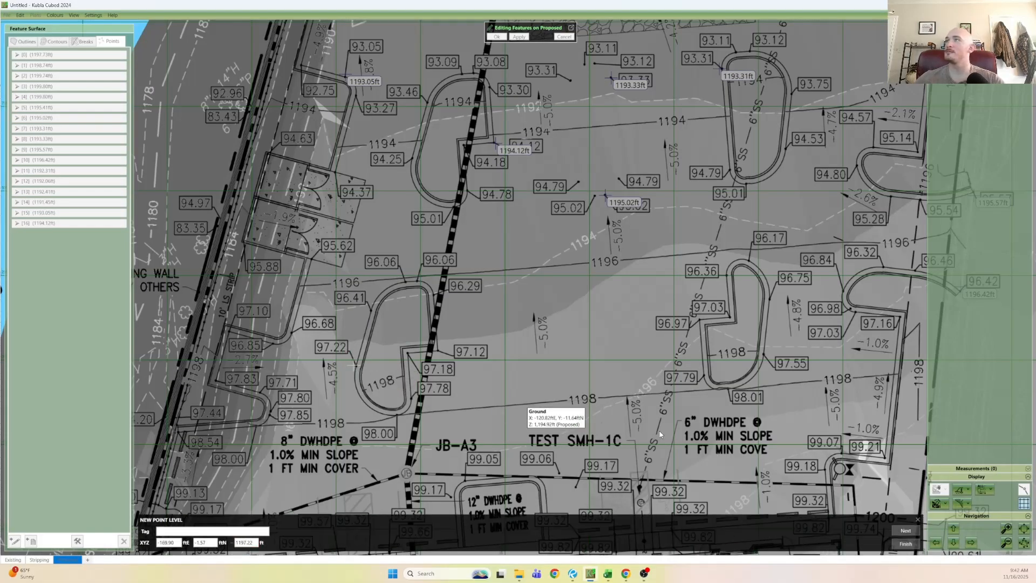
click(905, 543)
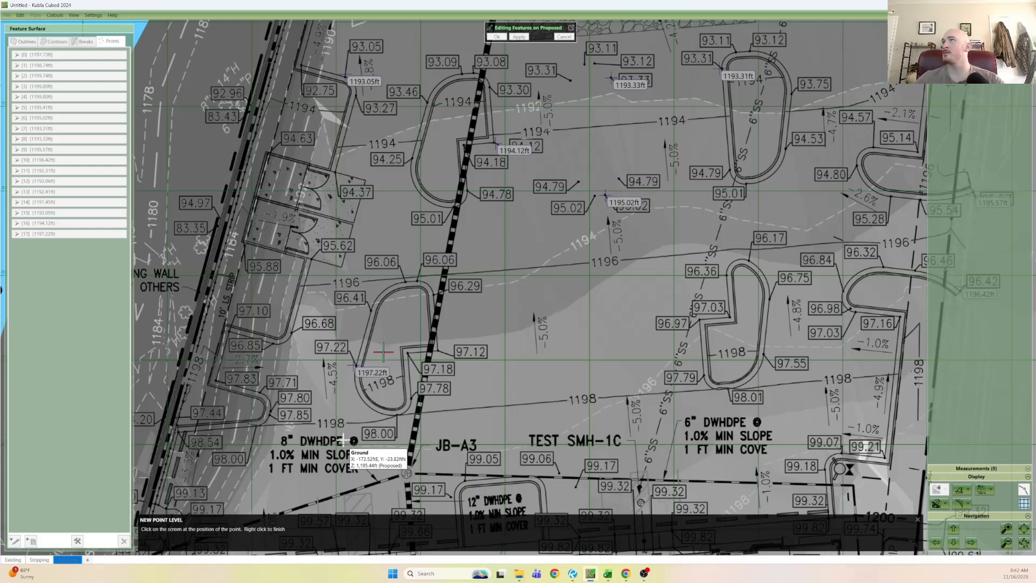
Add a final point level of 1197.75 ft at the AD-A4 drain west of the building, and switch to the surface's outlines.
scroll(340, 437, down, 2)
middle_drag(340, 432, 430, 281)
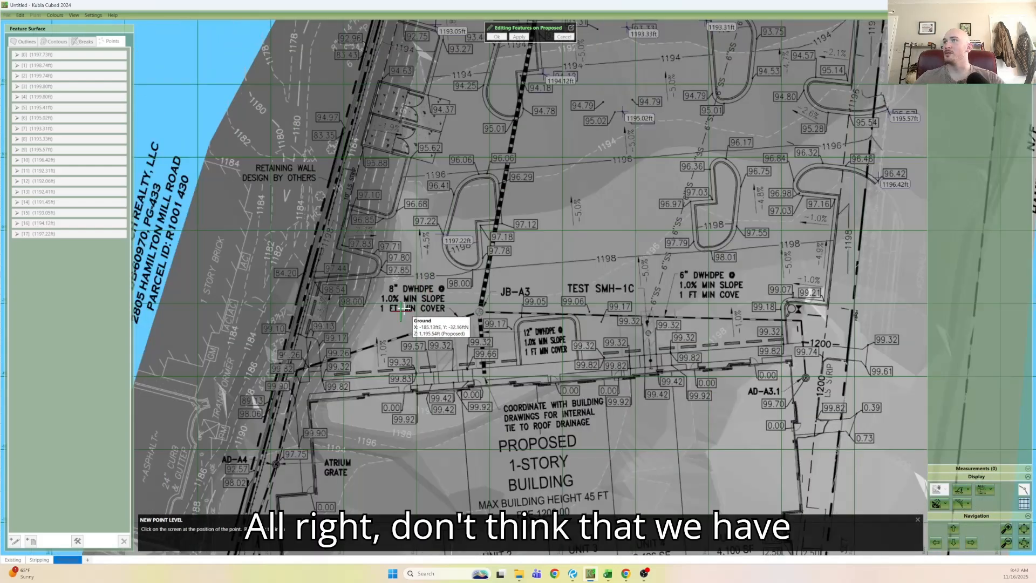
click(276, 465)
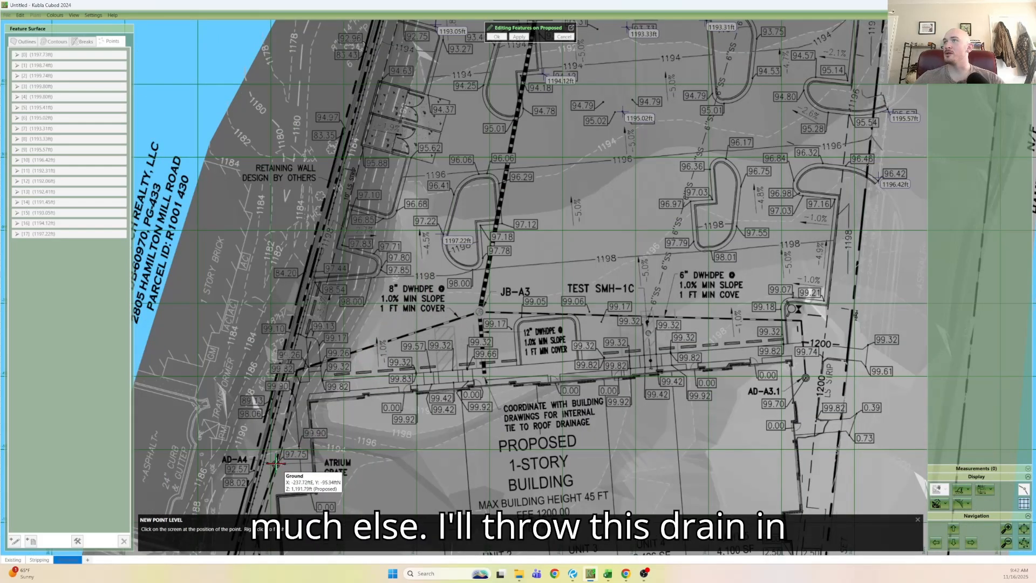
text(1197.75)
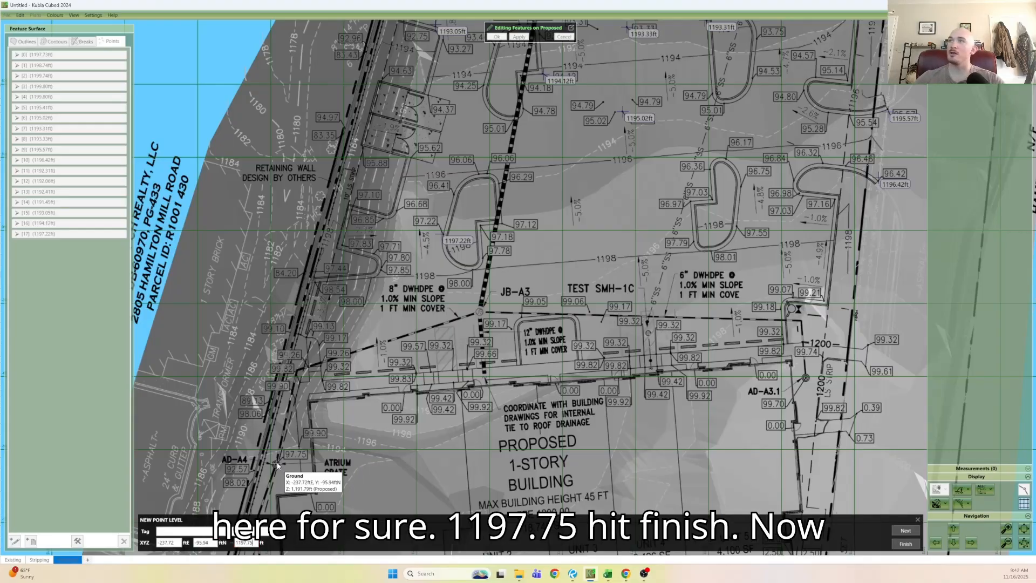
click(905, 544)
click(23, 41)
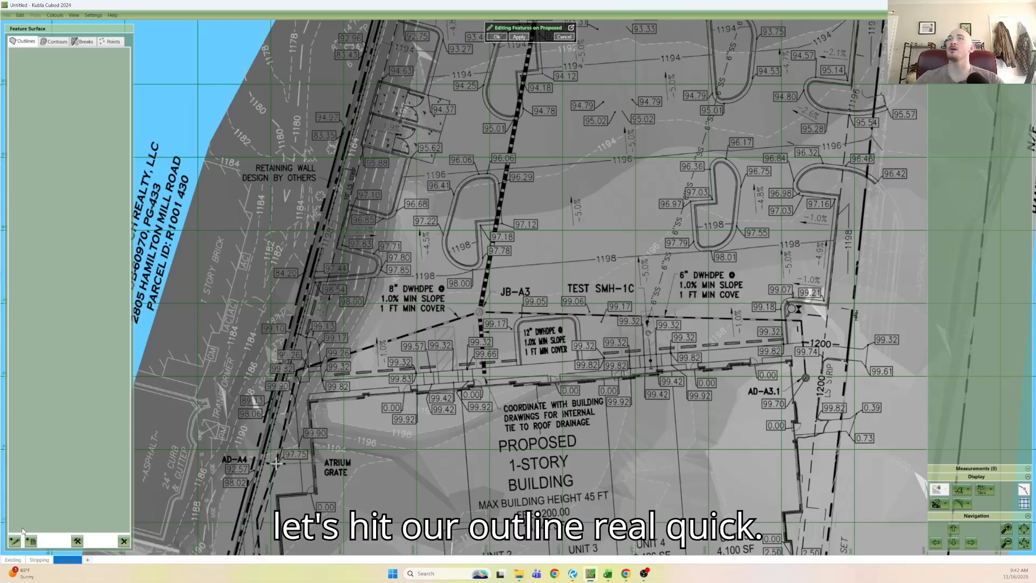
Generate an automatic outline for the surface, and delete it after checking the building's southeast corner.
click(15, 540)
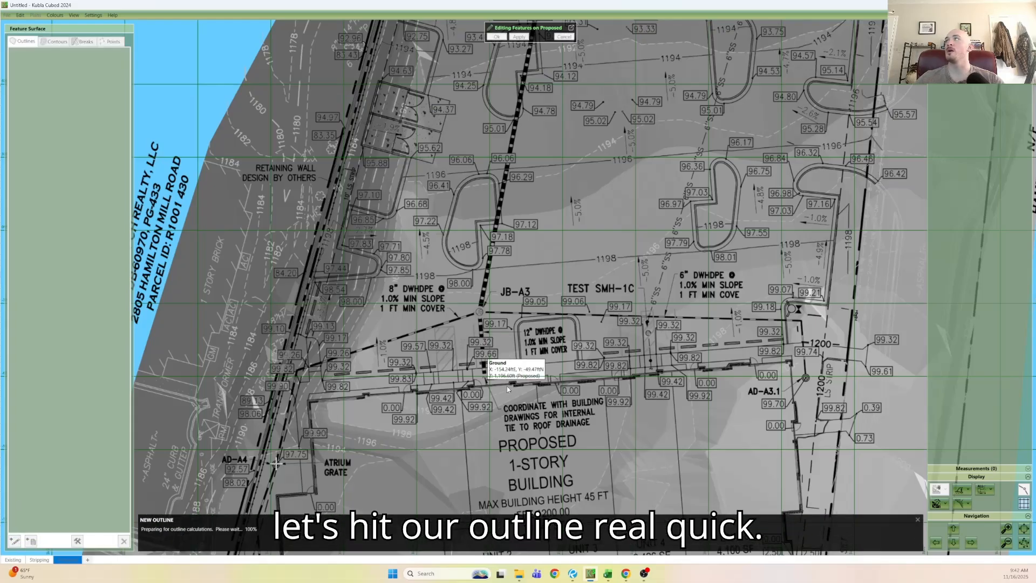
scroll(507, 392, down, 1)
scroll(507, 392, down, 3)
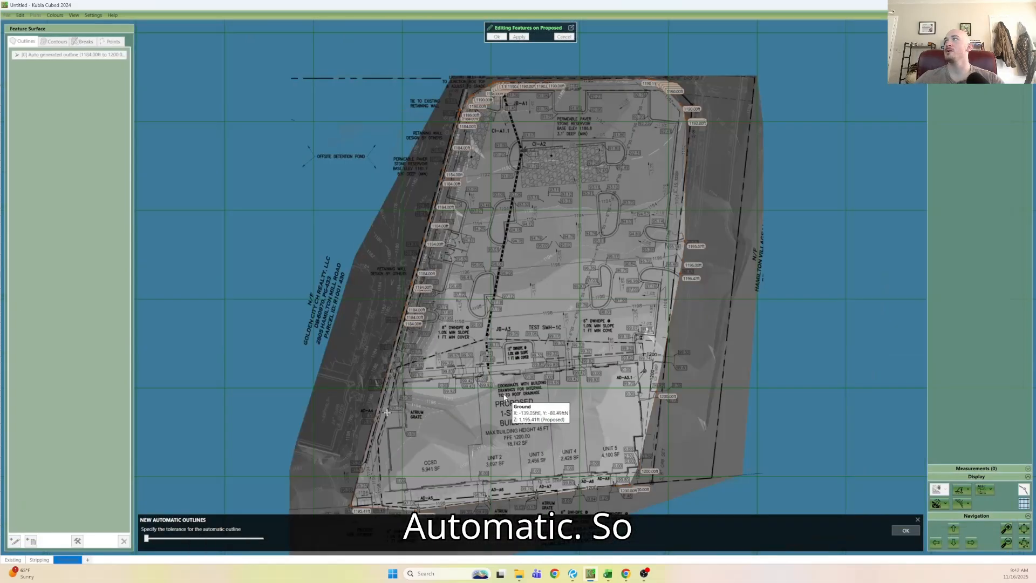
scroll(520, 413, down, 1)
scroll(587, 429, up, 3)
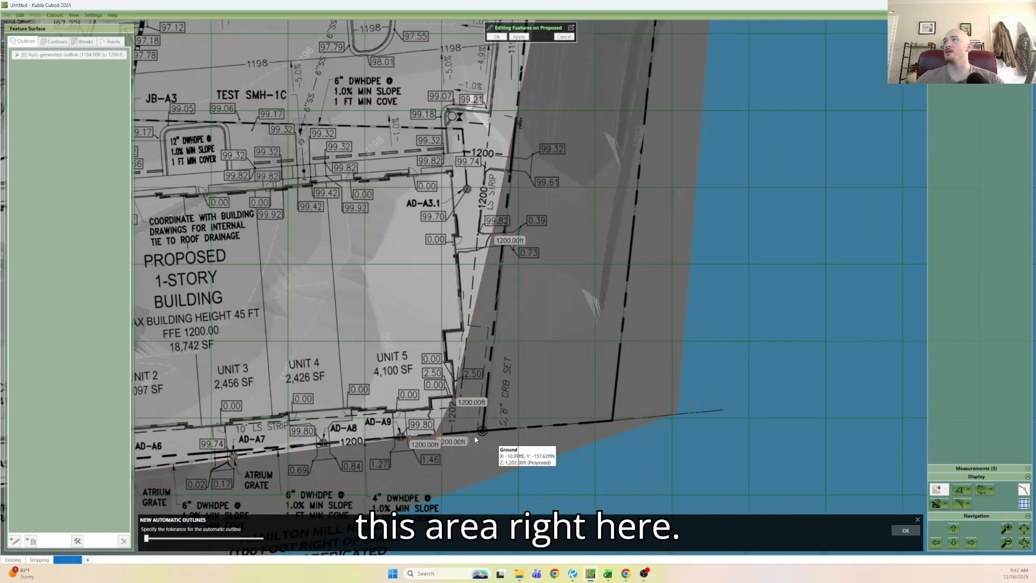
scroll(486, 421, up, 4)
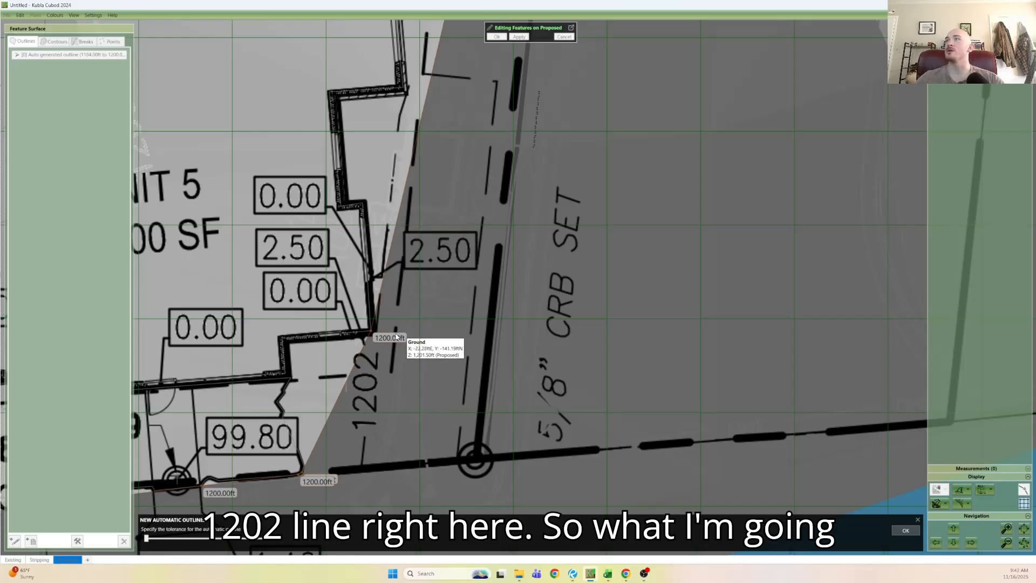
click(905, 530)
click(60, 54)
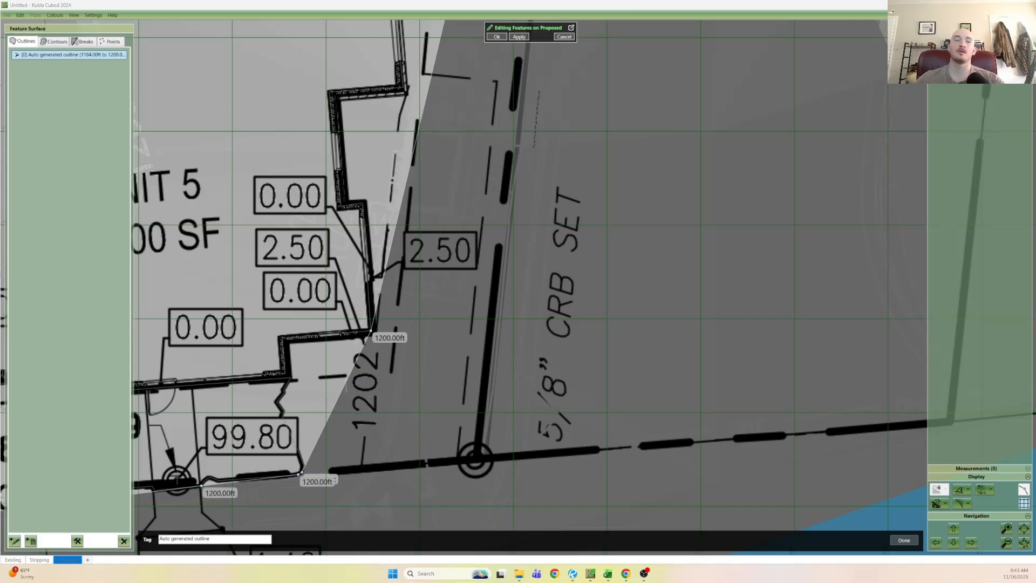
key(Delete)
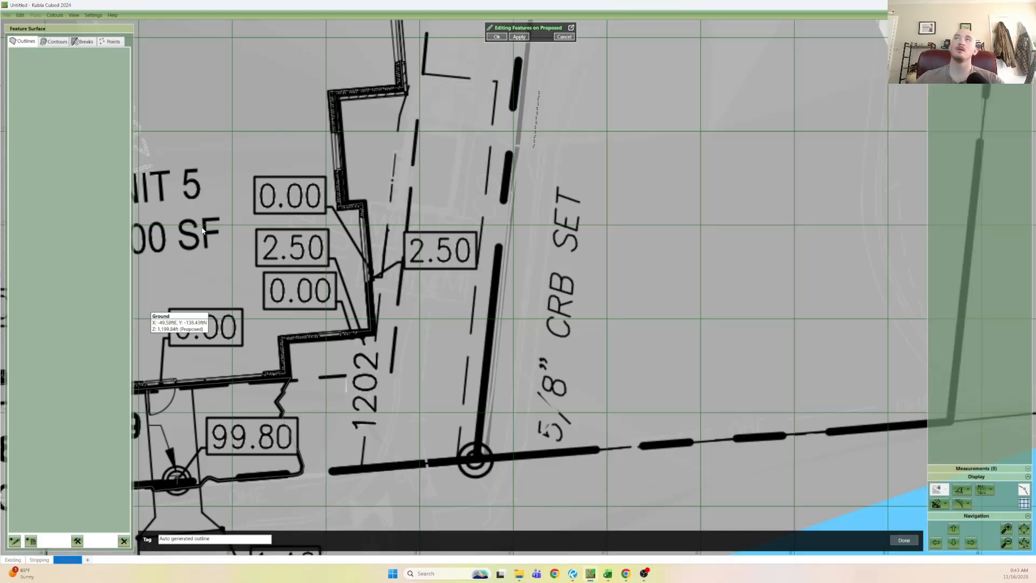
Add a 1202 ft contour line along the building's east side, from the south property line up to the wall corner beside Unit 5.
click(51, 41)
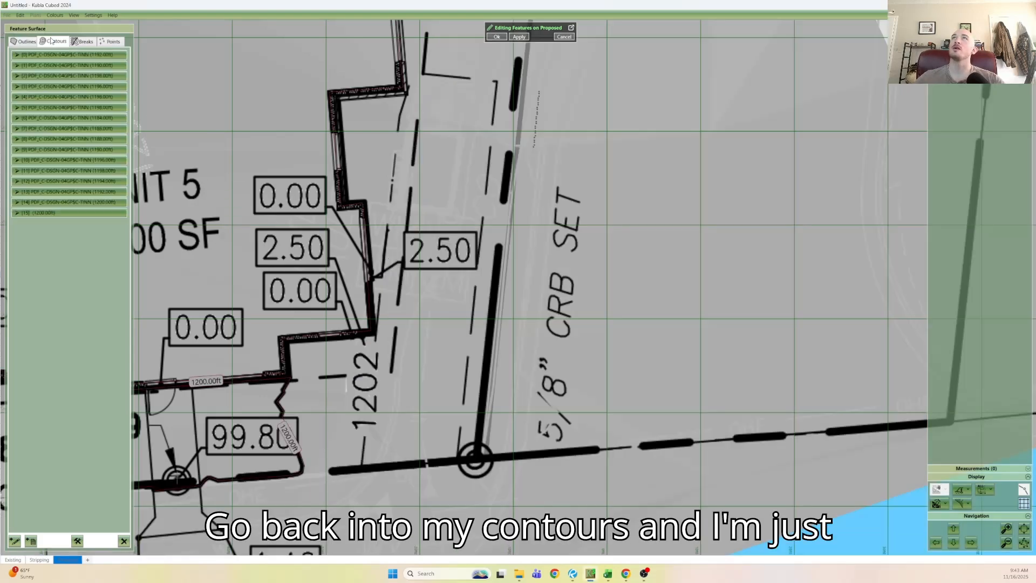
click(14, 540)
click(361, 468)
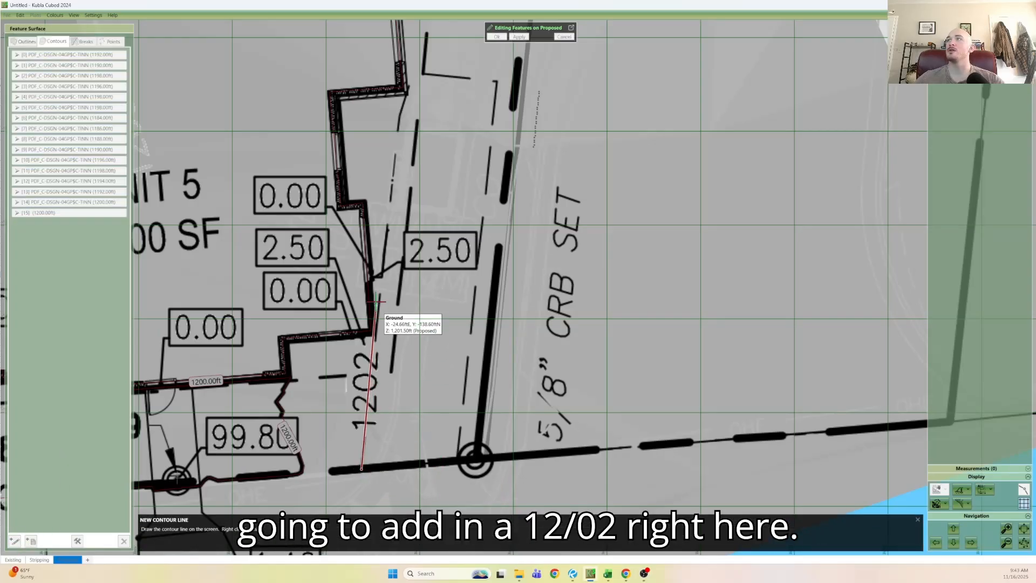
click(380, 294)
click(399, 112)
right_click(409, 82)
text(120)
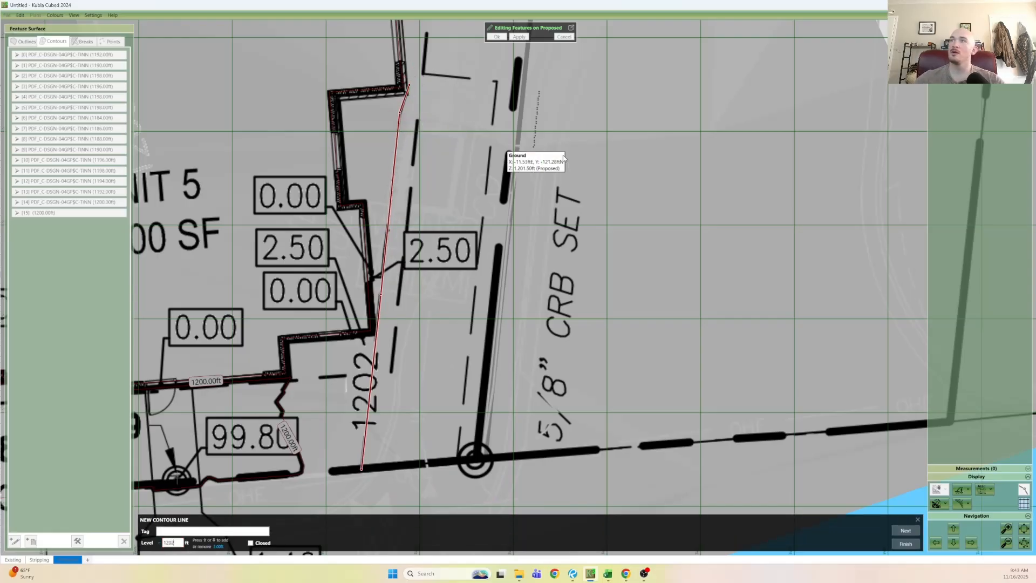
text(2)
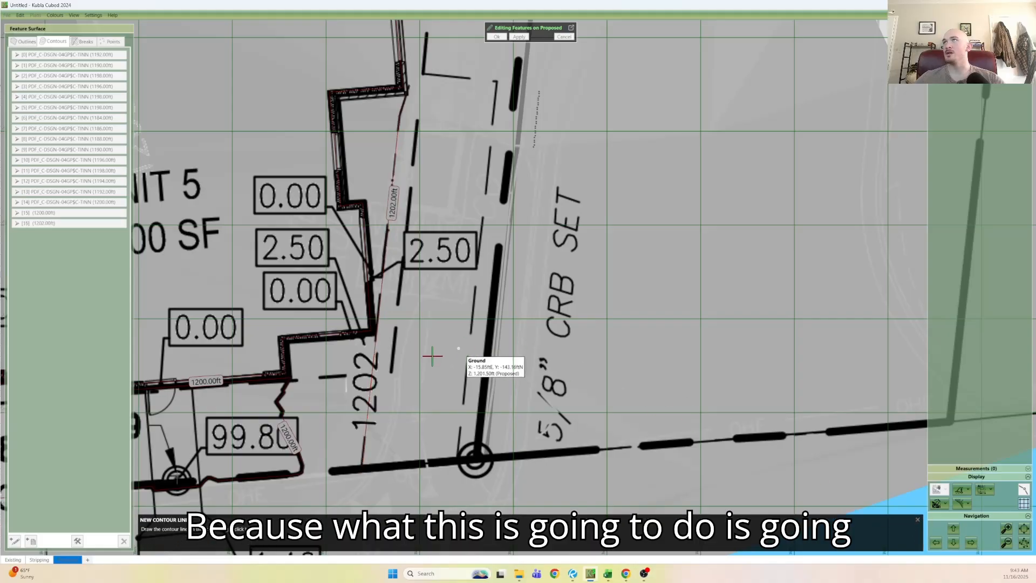
key(Return)
Generate a new automatic outline for the proposed surface and accept it with the default tolerance.
click(18, 42)
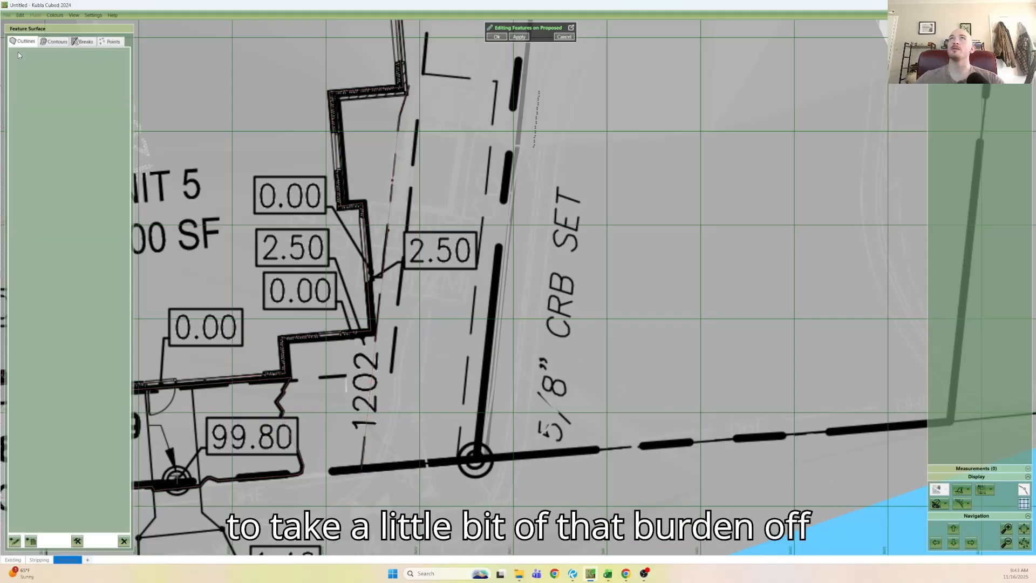
click(15, 541)
click(164, 541)
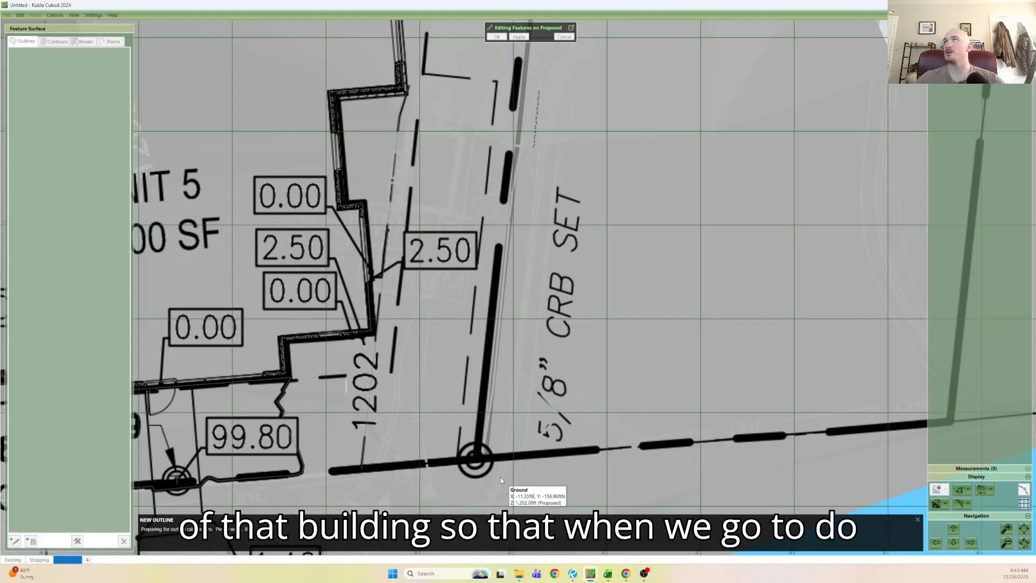
click(905, 531)
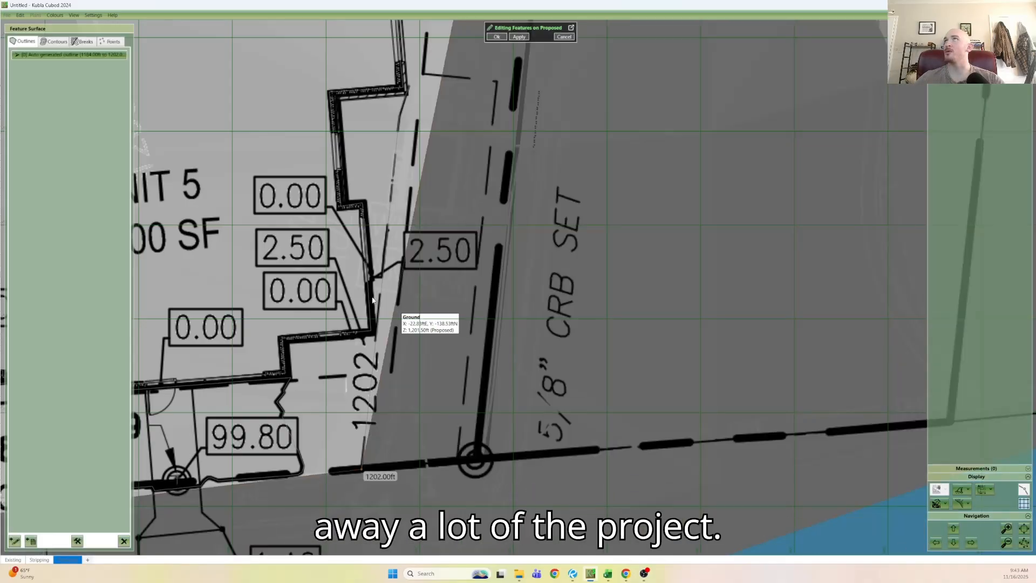
Review the automatic outline around the site perimeter and accept the feature edits on the proposed surface.
scroll(402, 305, down, 3)
scroll(434, 344, up, 2)
scroll(434, 341, down, 4)
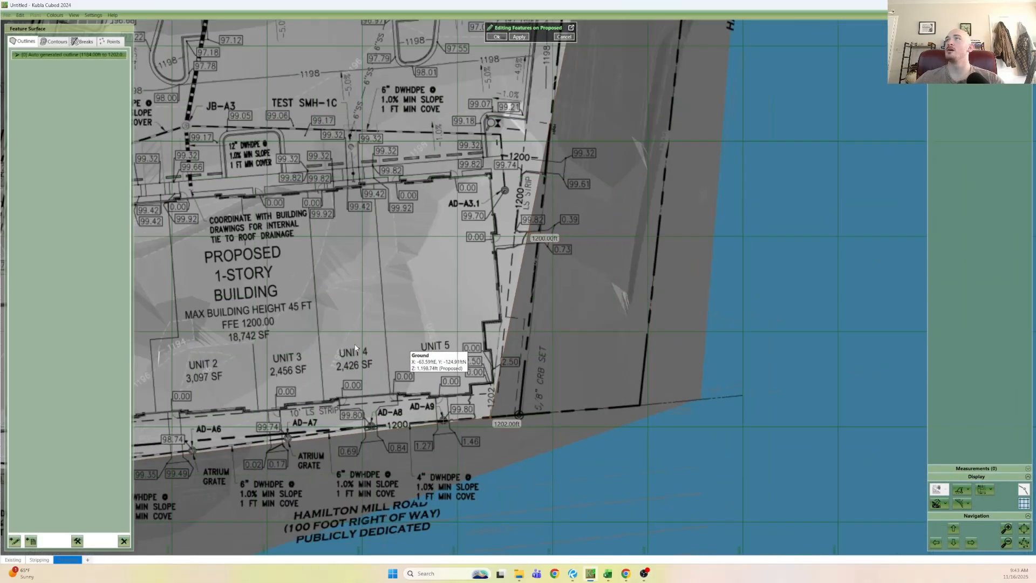
scroll(356, 346, down, 3)
middle_drag(271, 324, 477, 328)
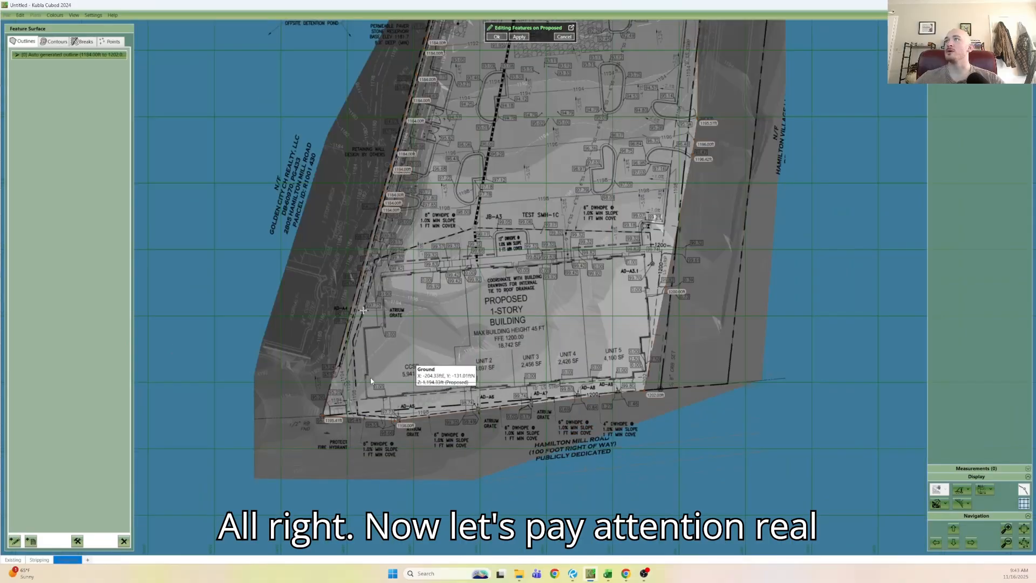
middle_drag(333, 325, 327, 342)
middle_drag(670, 138, 549, 305)
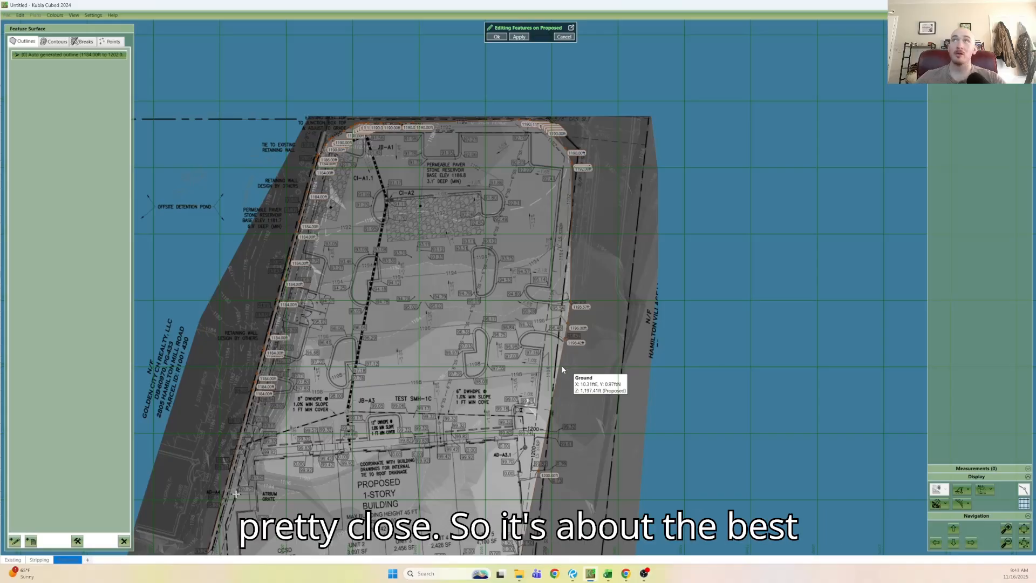
click(496, 36)
middle_drag(443, 409, 442, 335)
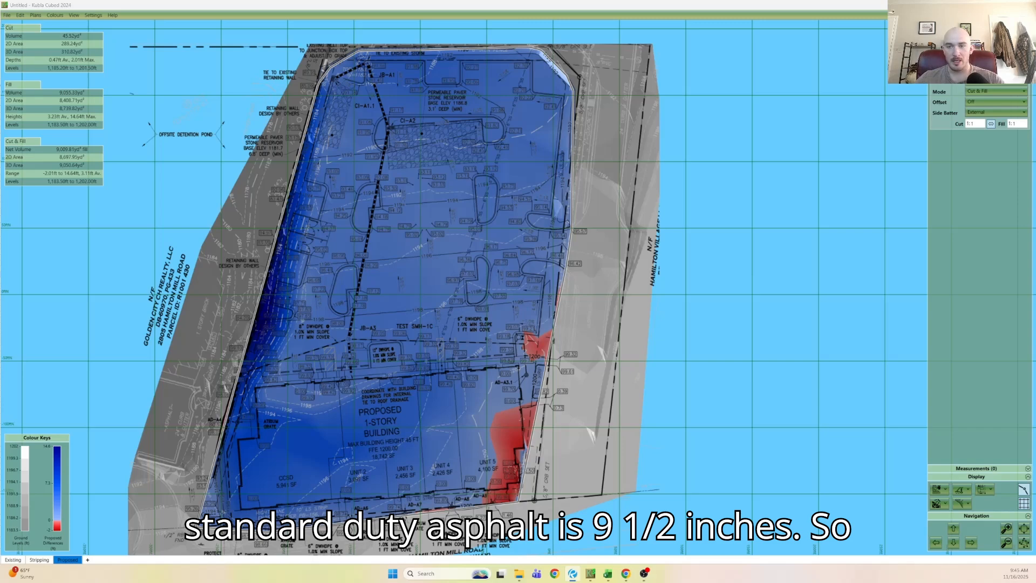
Add a Reduce feature and start its outline at the pavers' north end, following the northwest island's curb to the 91.56 corner.
click(939, 42)
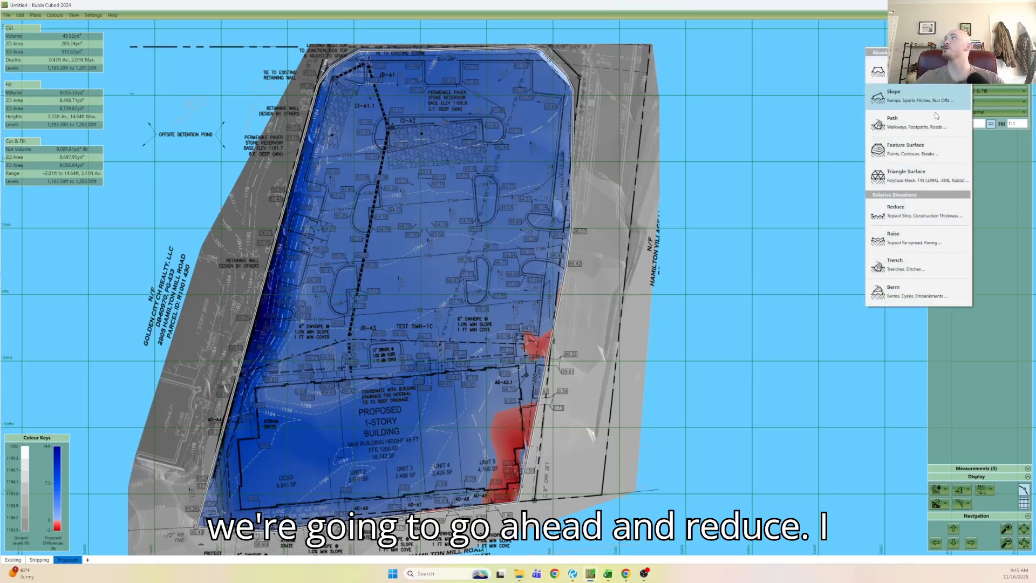
click(913, 215)
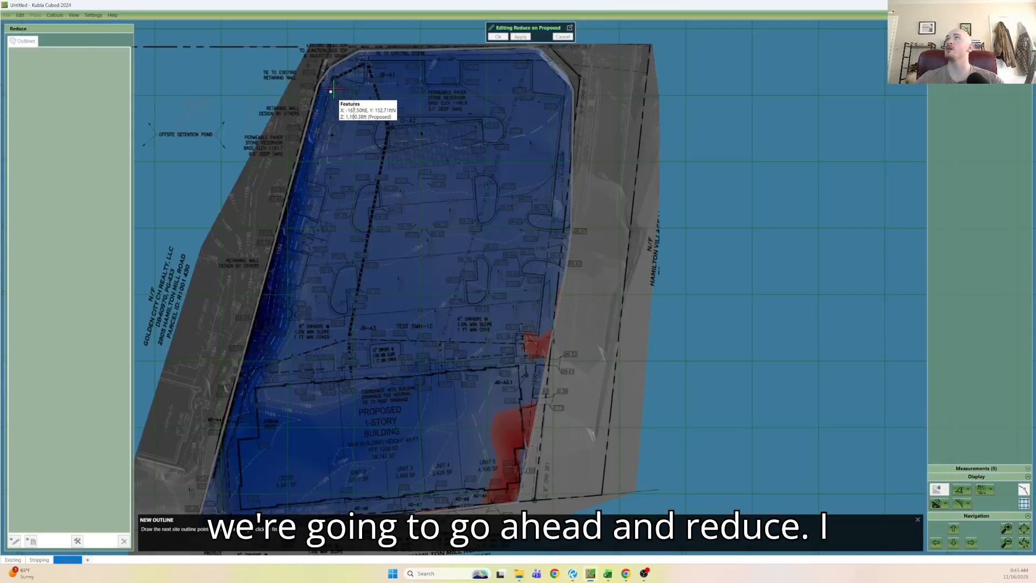
scroll(347, 97, up, 5)
middle_drag(348, 101, 326, 164)
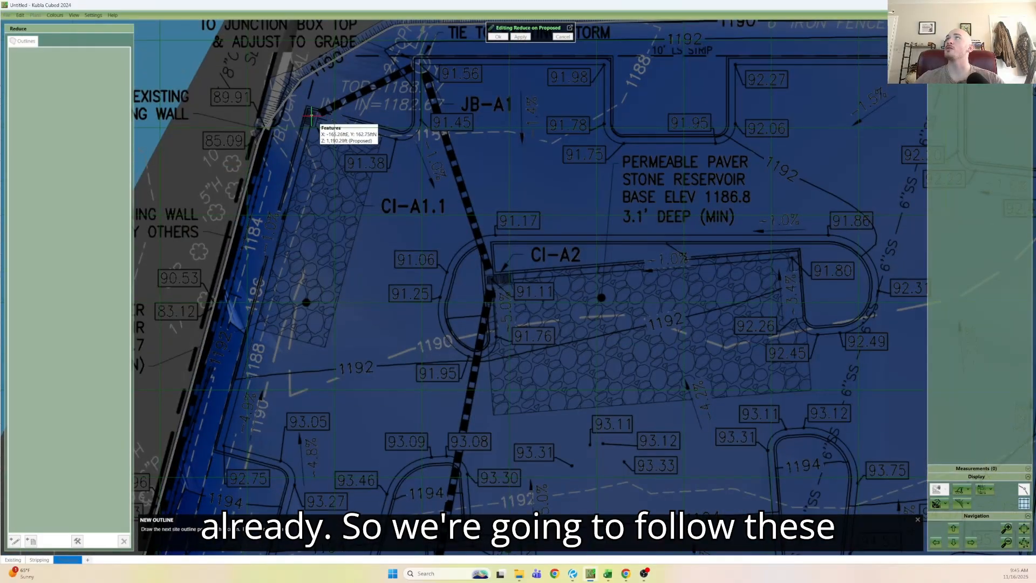
click(312, 116)
click(409, 138)
click(417, 134)
click(420, 127)
click(422, 64)
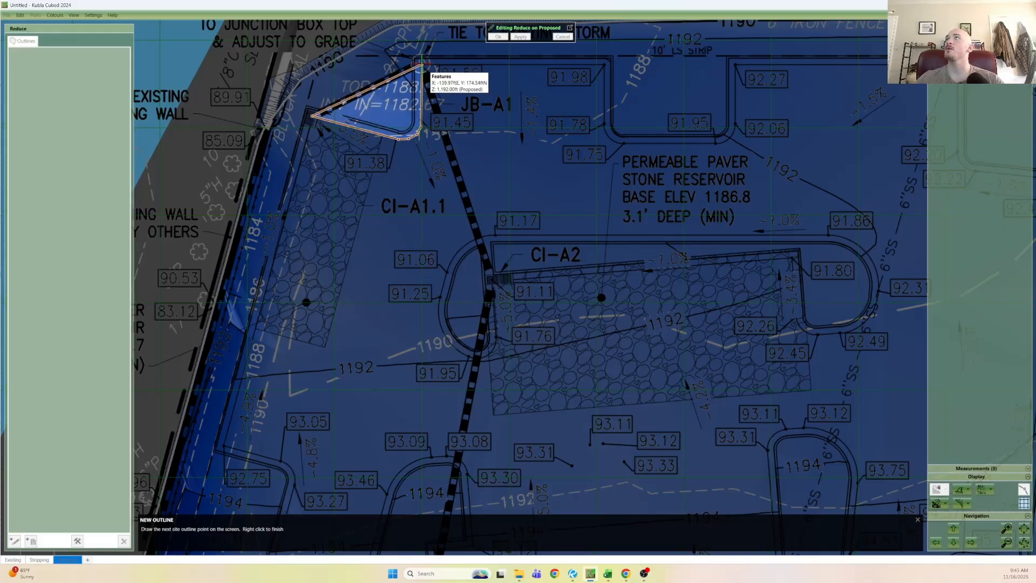
Continue the Reduce outline along the northern parking bay and around the landscape island at 91.95 to the 92.27 corner.
click(604, 65)
click(602, 126)
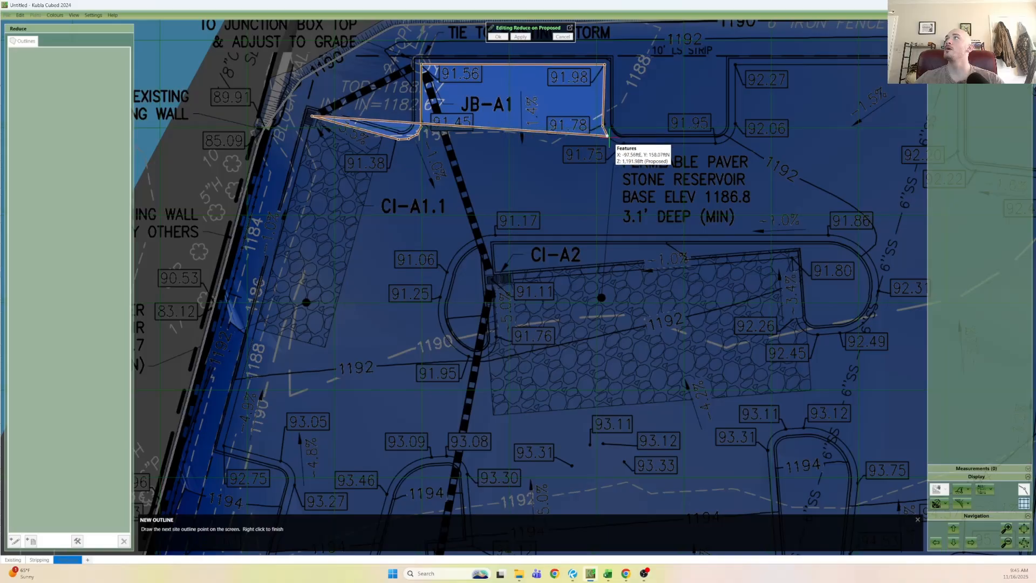
click(619, 141)
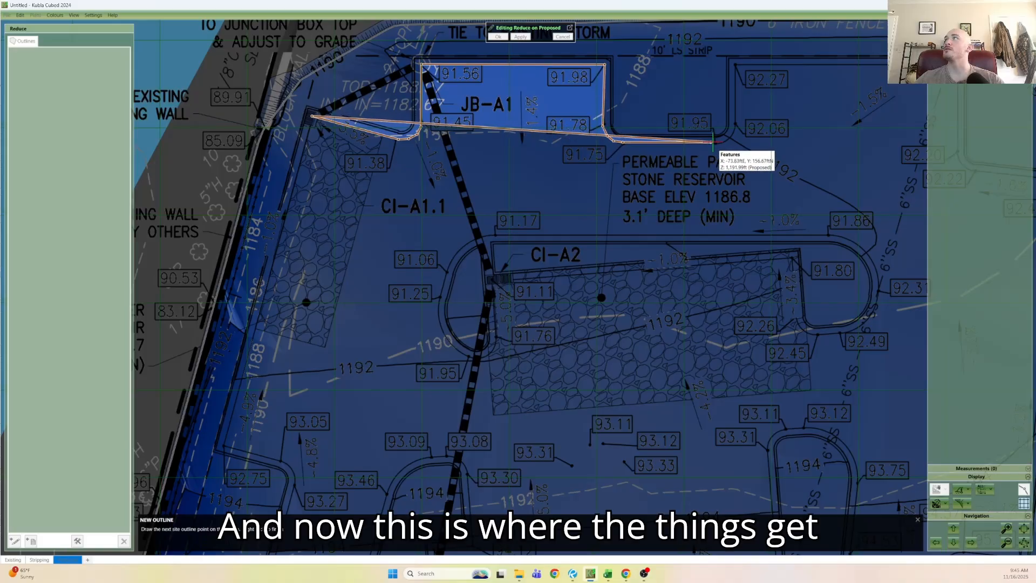
click(726, 142)
click(733, 133)
click(735, 125)
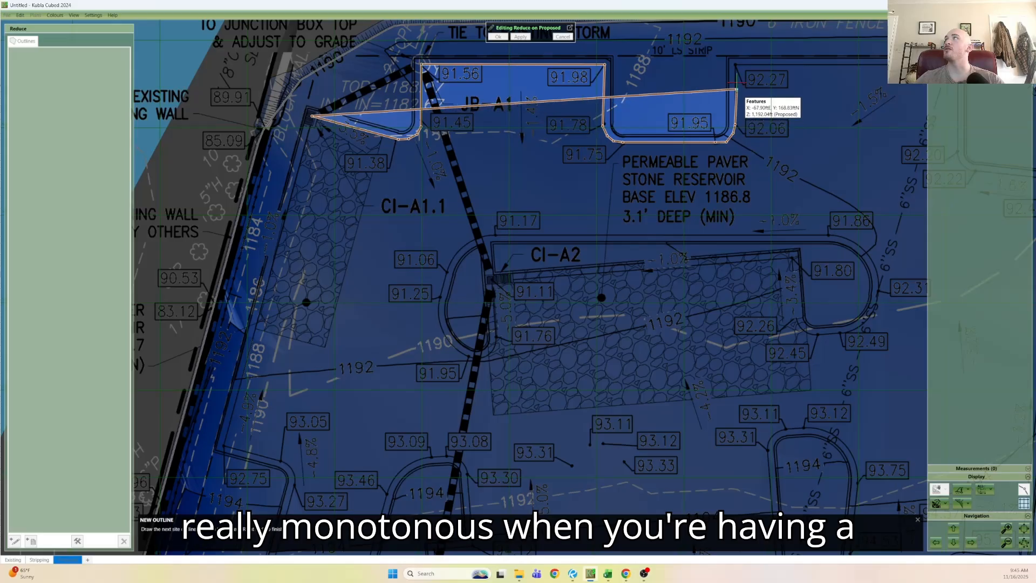
click(734, 64)
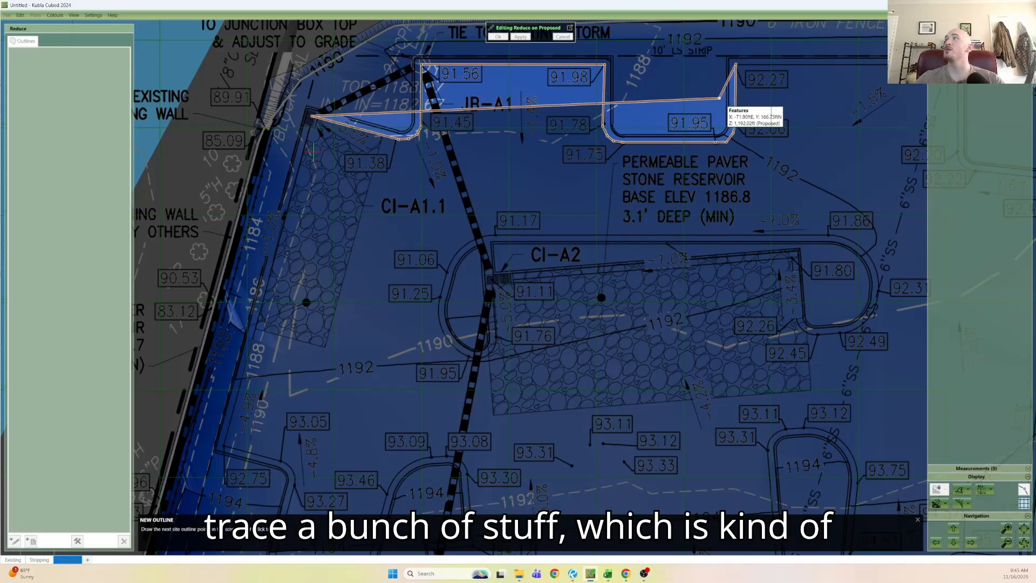
Extend the Reduce outline around the northeast parking bay past the 92.76 and 92.22 corners to the curb corner at 92.41.
scroll(719, 98, up, 1)
middle_drag(719, 98, 323, 160)
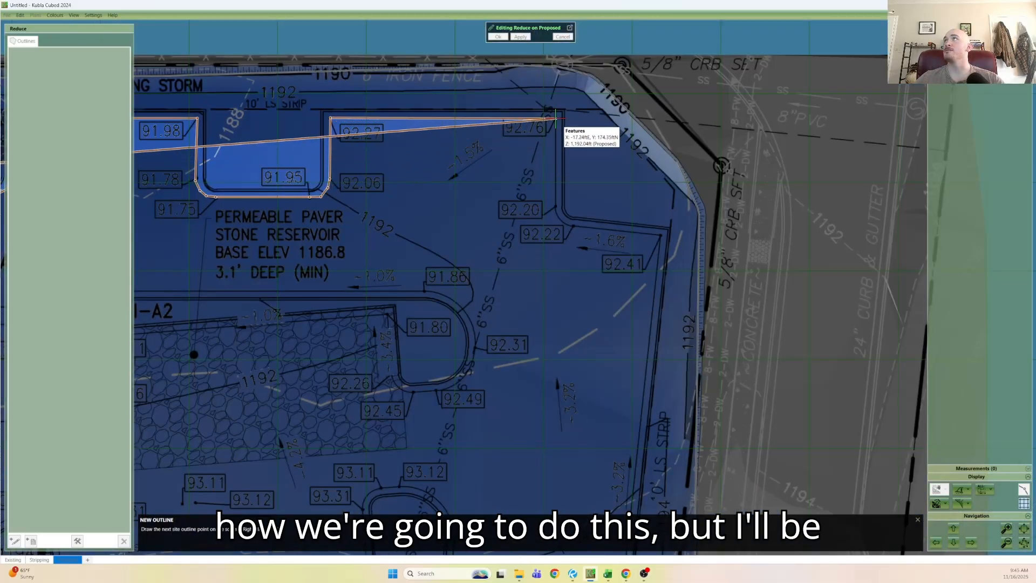
click(555, 207)
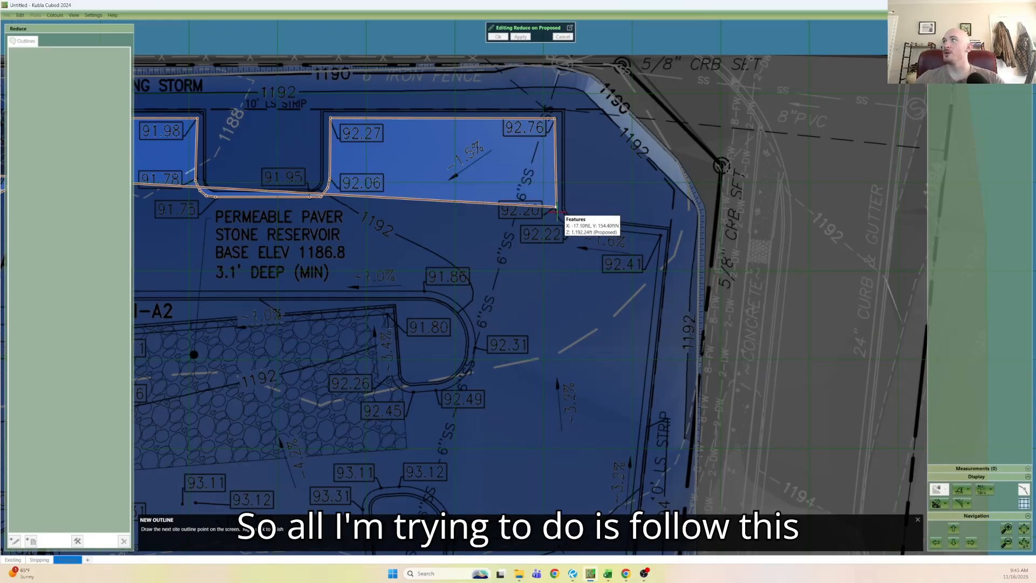
click(563, 222)
click(570, 226)
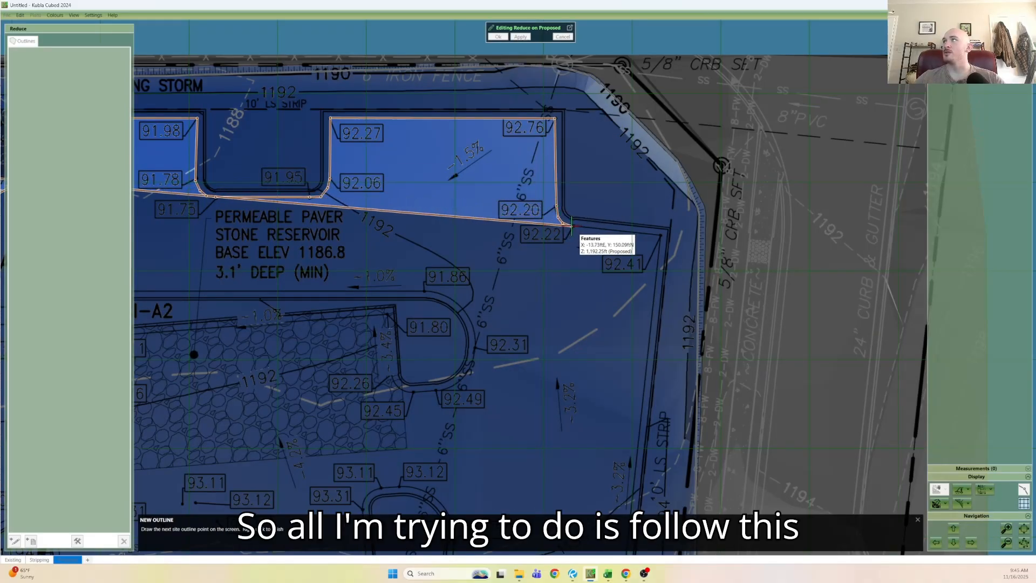
click(660, 235)
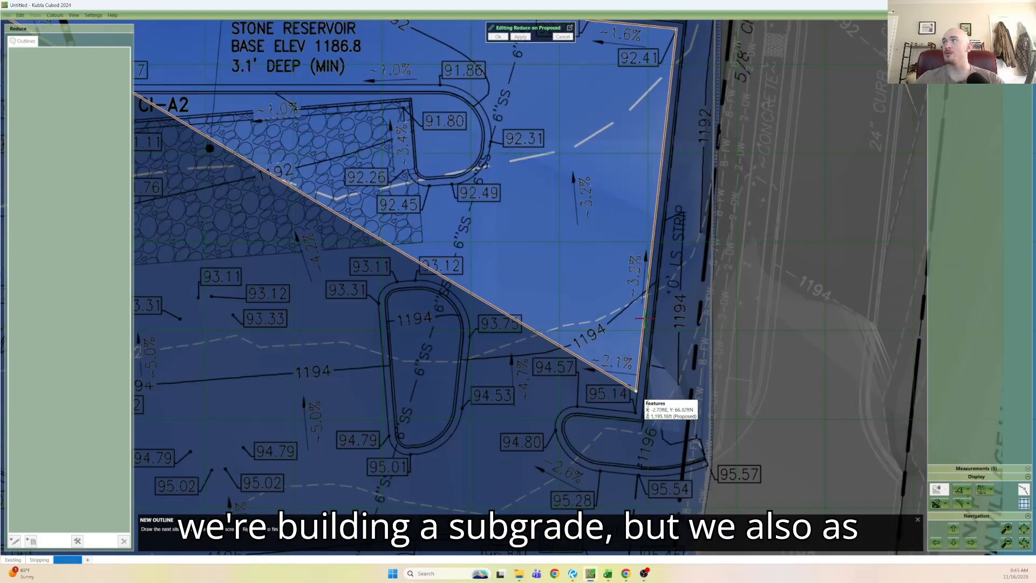
Extend the Reduce outline down the east curb to the 95.14 corner and around the rounded west end of the adjoining island.
middle_drag(636, 390, 646, 313)
click(646, 335)
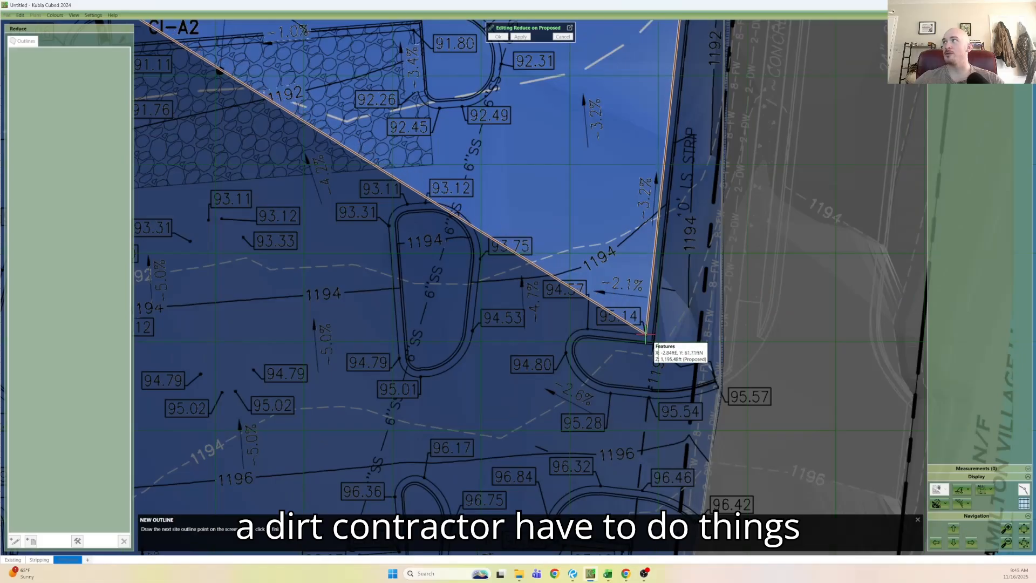
click(588, 329)
click(578, 330)
click(570, 336)
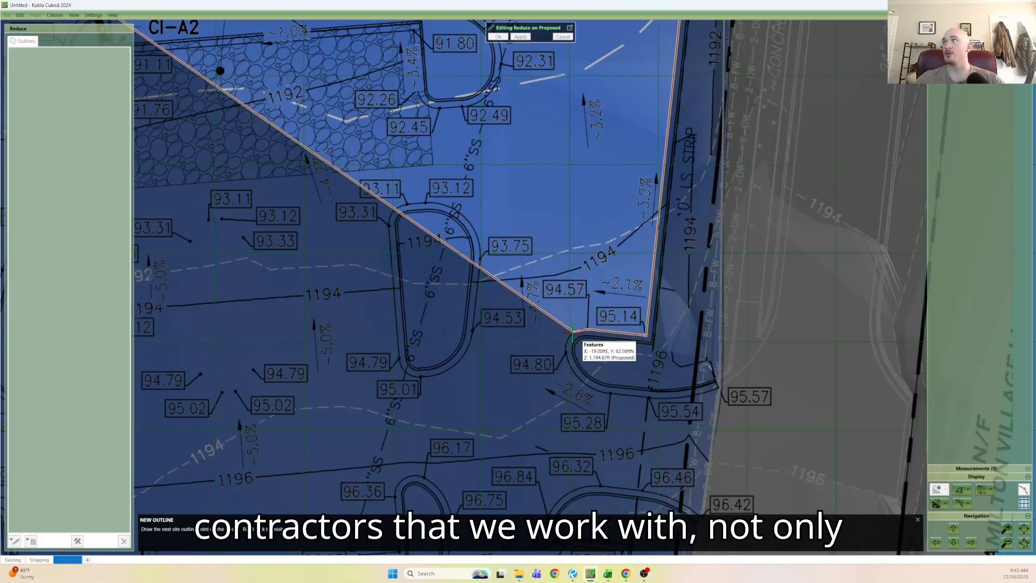
click(566, 342)
click(569, 364)
click(577, 378)
click(590, 388)
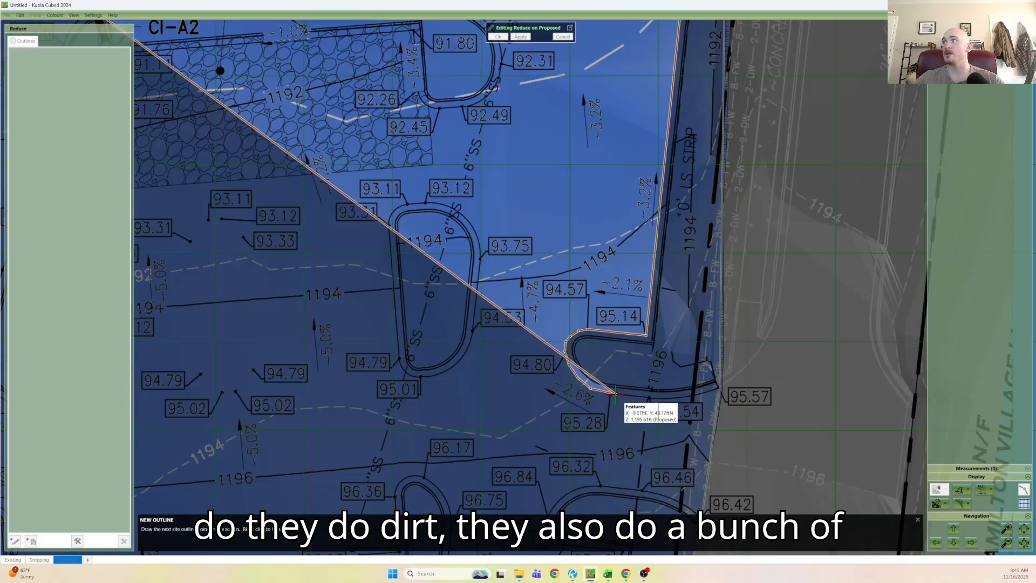
Continue the Reduce outline along the island's south curb to the 95.57 corner and across the east driveway to the 96.42 corner.
click(616, 394)
click(659, 398)
click(684, 397)
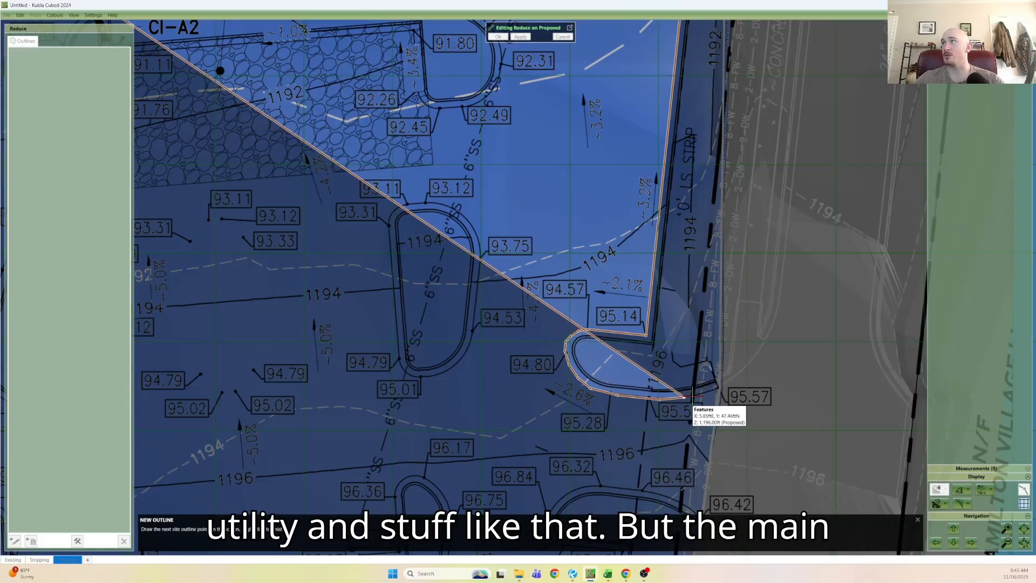
click(718, 386)
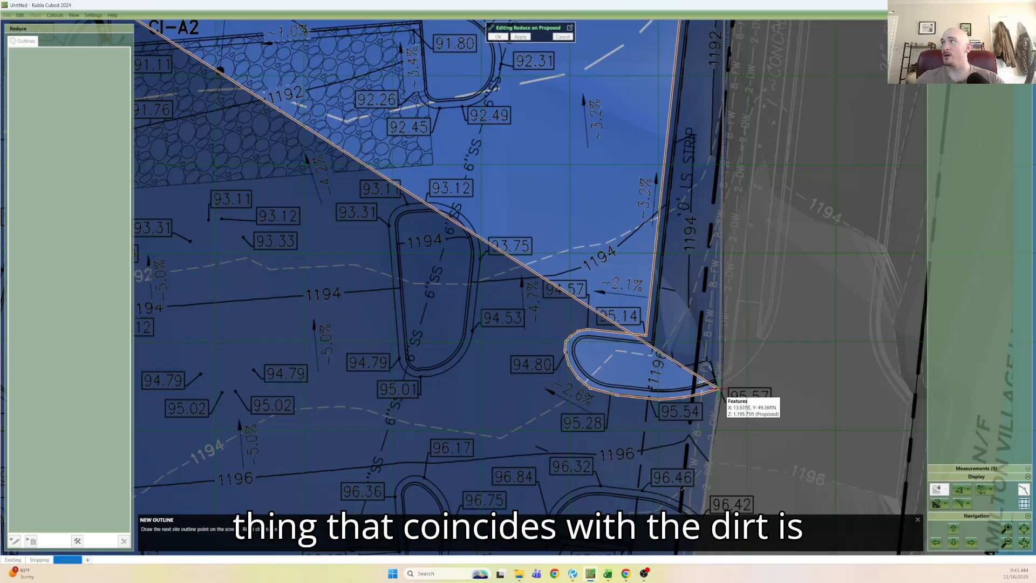
middle_drag(682, 430, 713, 329)
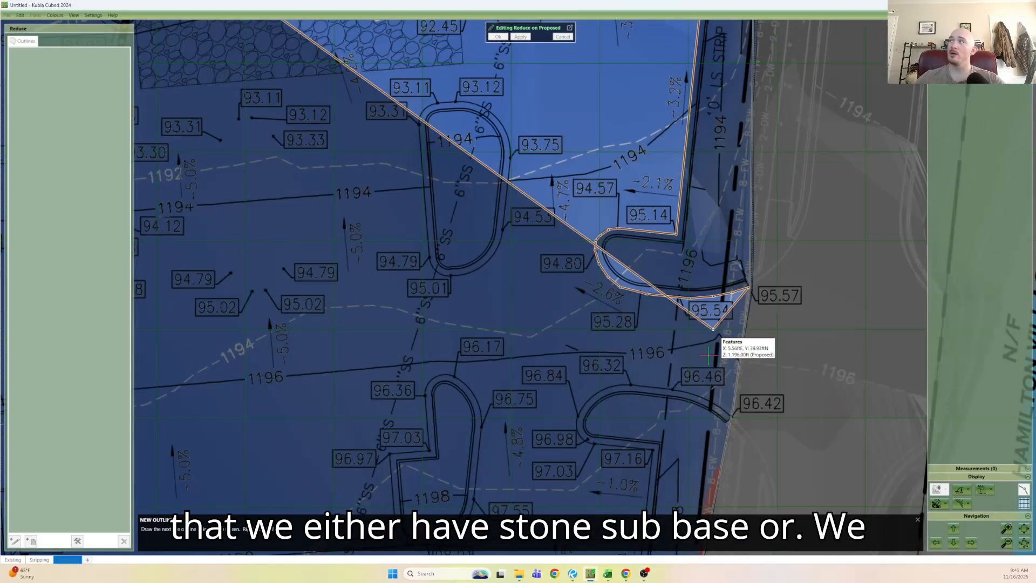
click(726, 410)
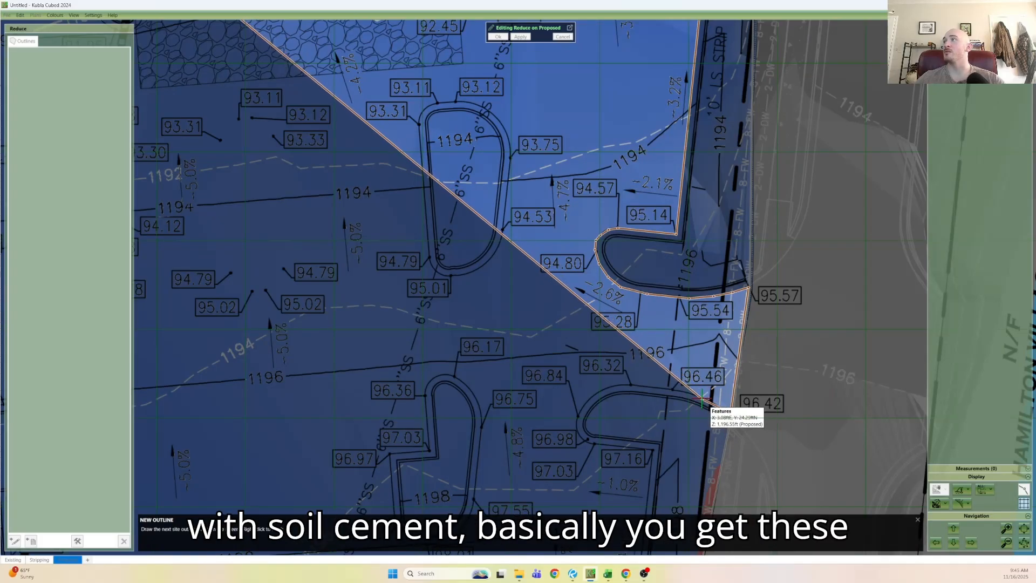
Extend the Reduce outline around the rounded island south of the driveway, past 96.32 and 96.98, to the 97.16 corner.
click(686, 391)
click(661, 387)
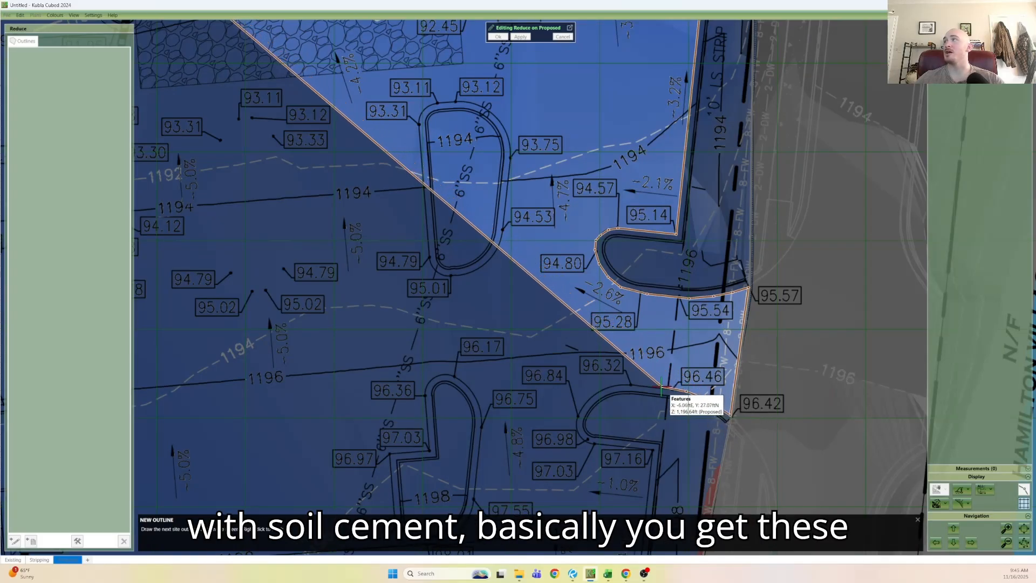
click(633, 383)
click(613, 385)
click(597, 392)
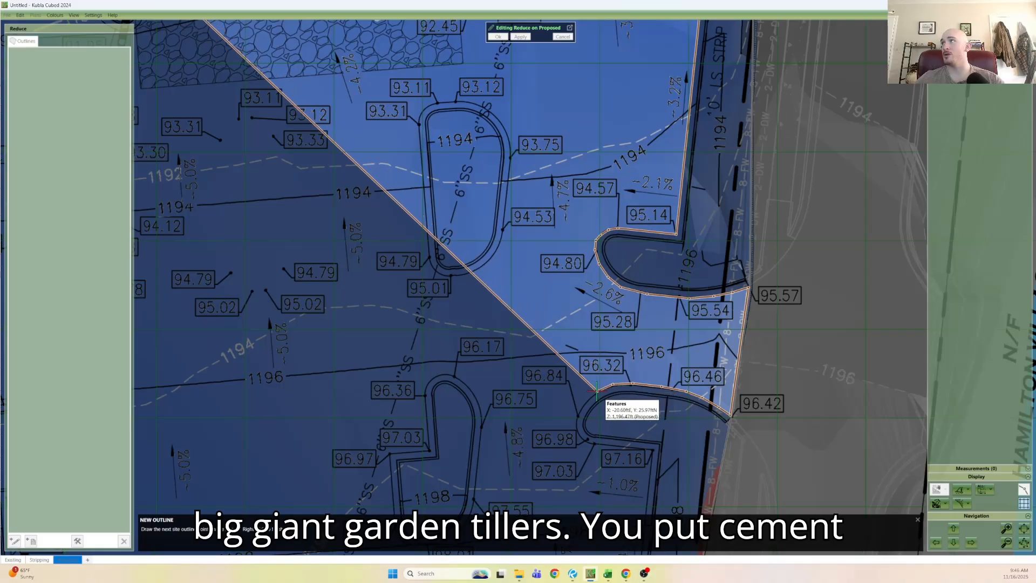
click(584, 405)
click(578, 424)
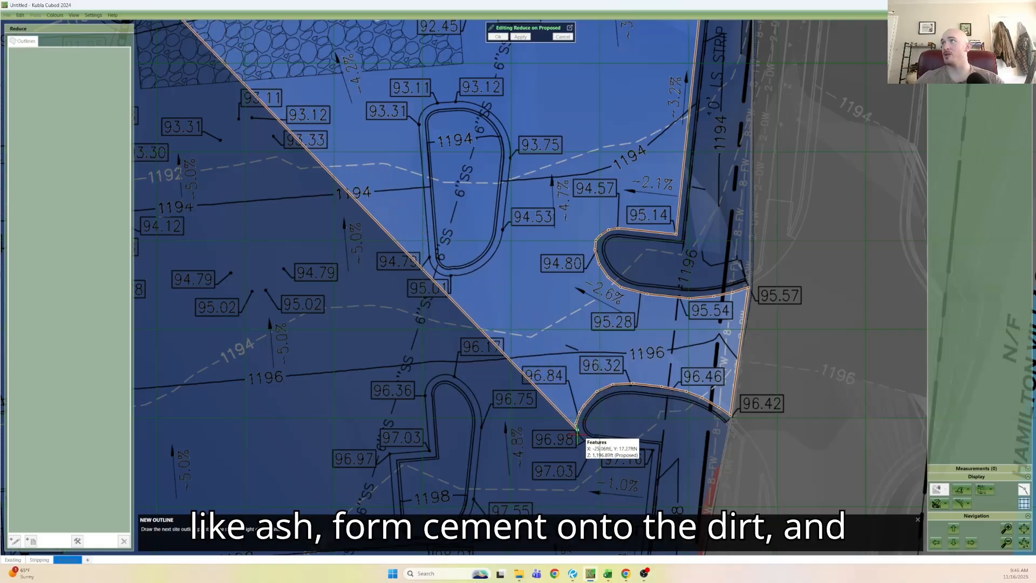
click(582, 437)
click(595, 445)
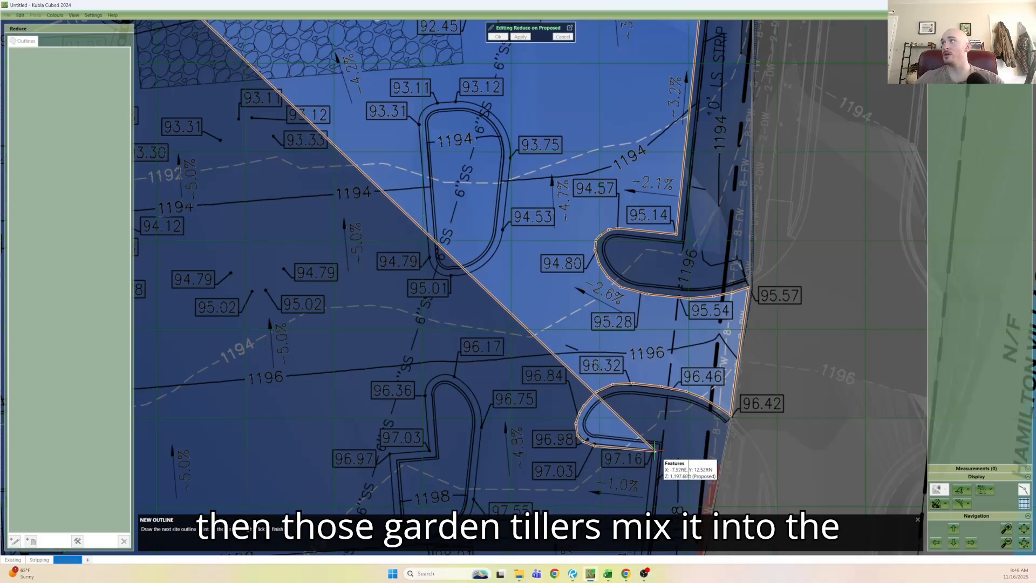
click(653, 448)
Extend the Reduce outline down the east curb to the 99.21 corner, around the 99.07 curb return and down to the building sidewalk.
right_drag(653, 447, 654, 205)
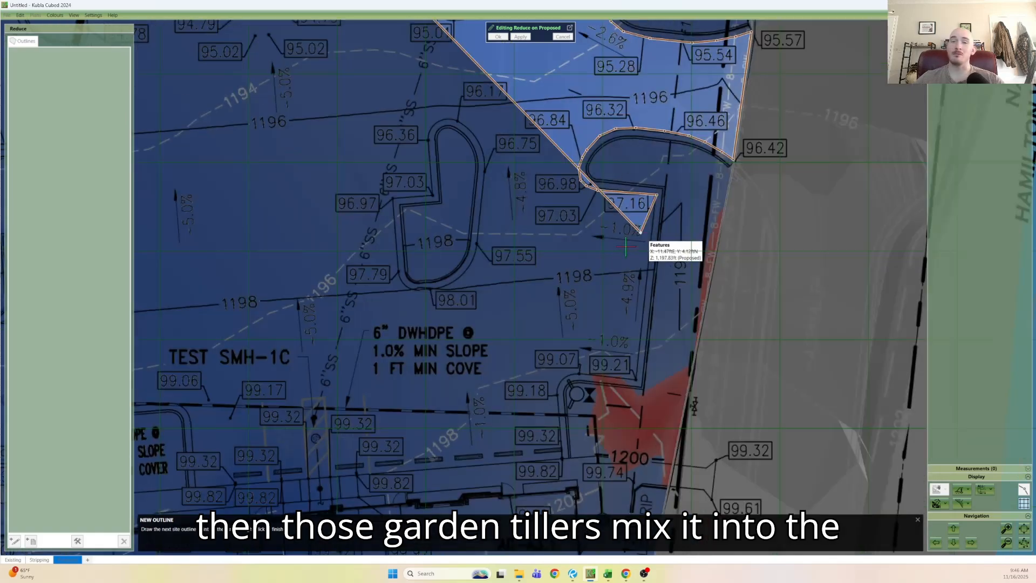
right_drag(605, 337, 626, 262)
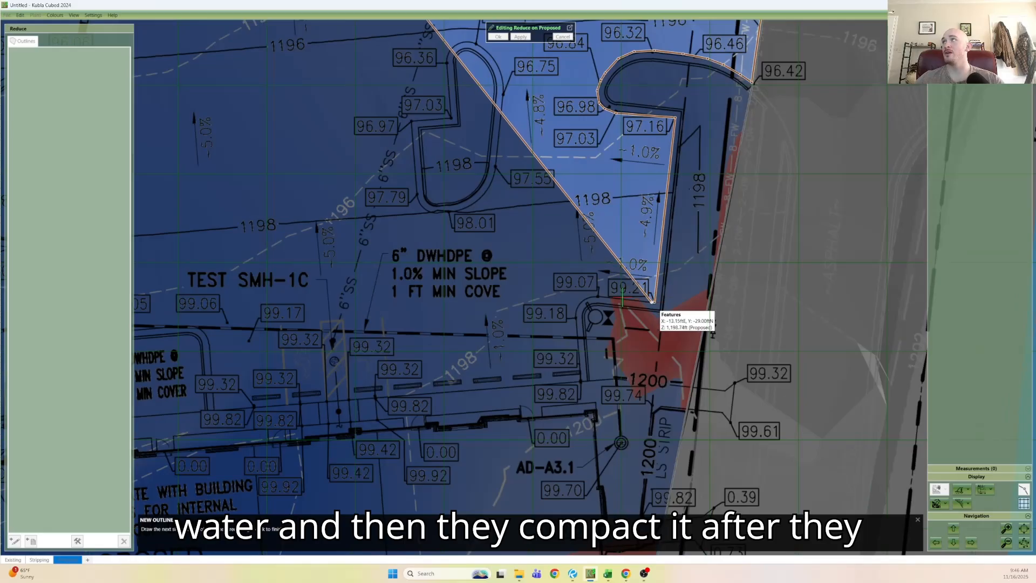
click(653, 302)
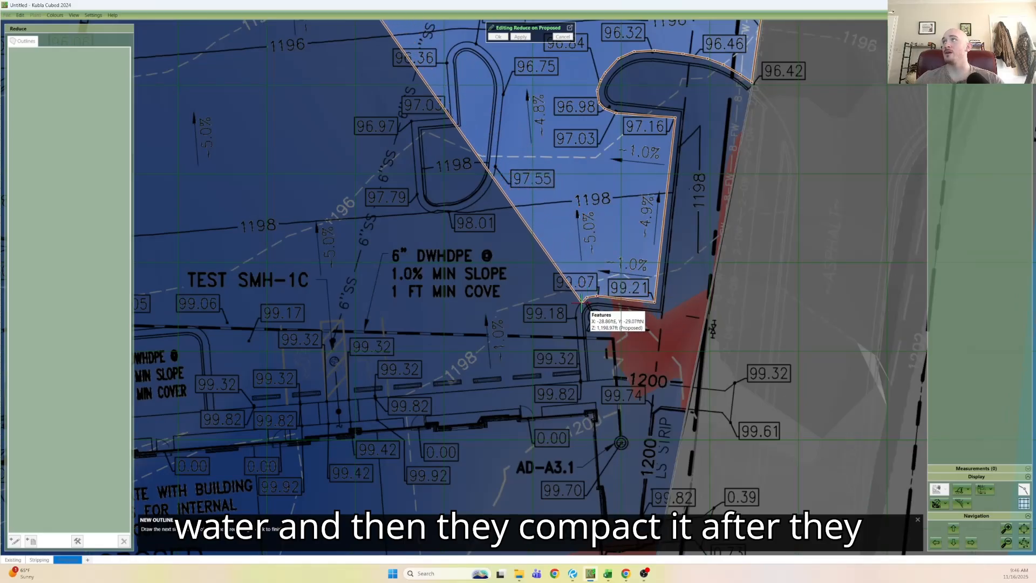
click(581, 305)
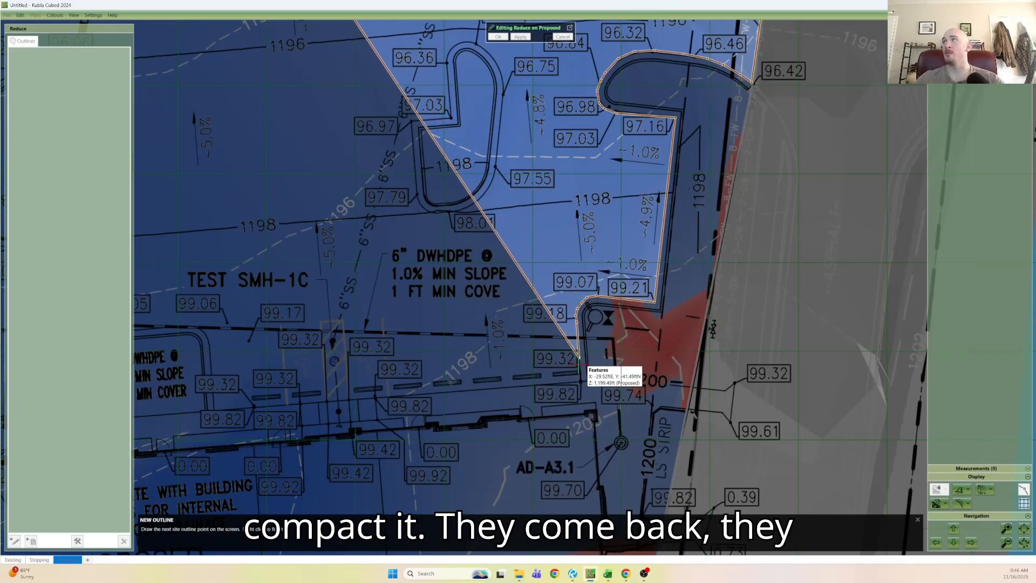
click(581, 381)
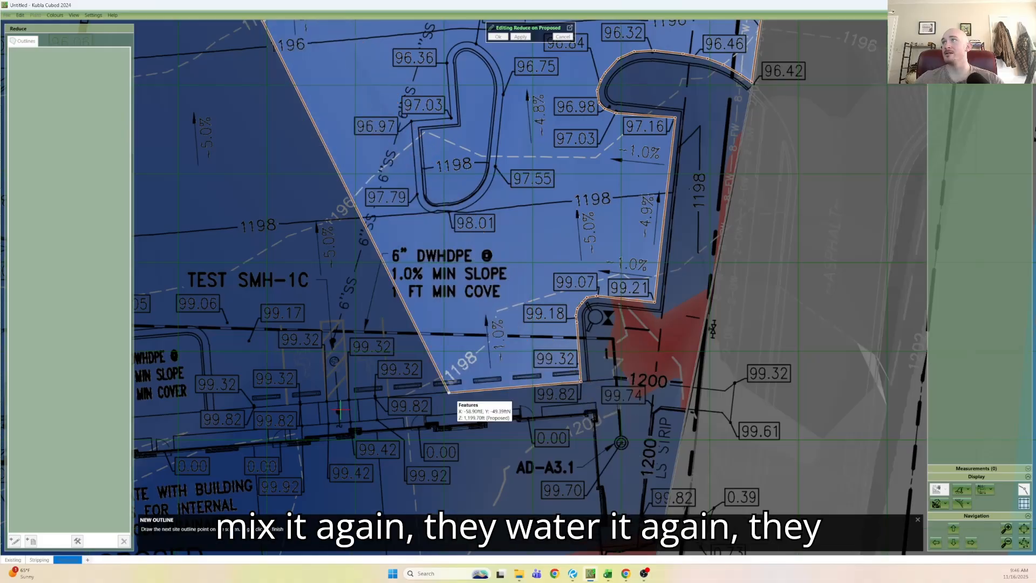
Extend the Reduce outline west along the building sidewalk and around the landscape island at 99.06 and 99.05.
click(215, 410)
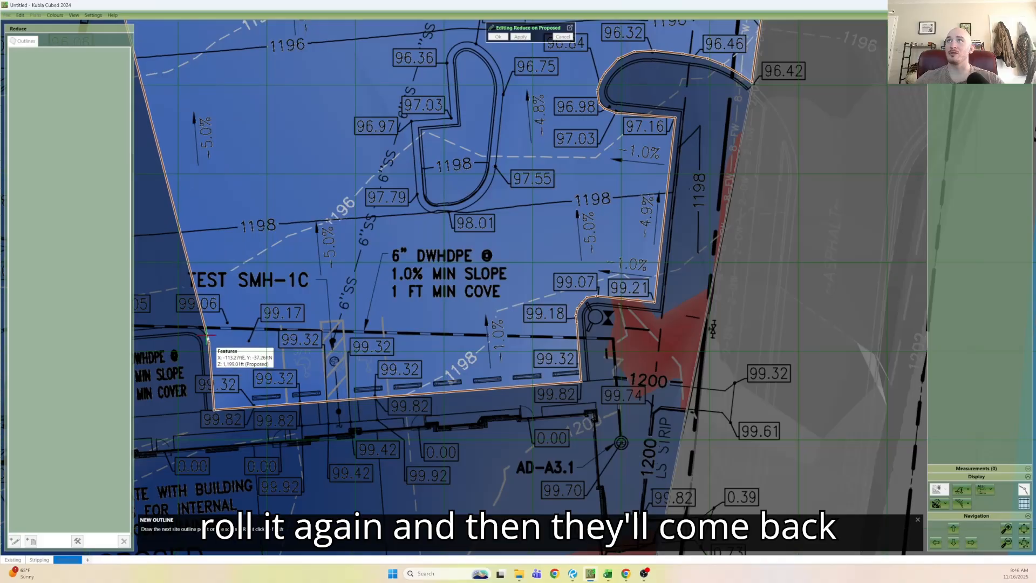
click(207, 335)
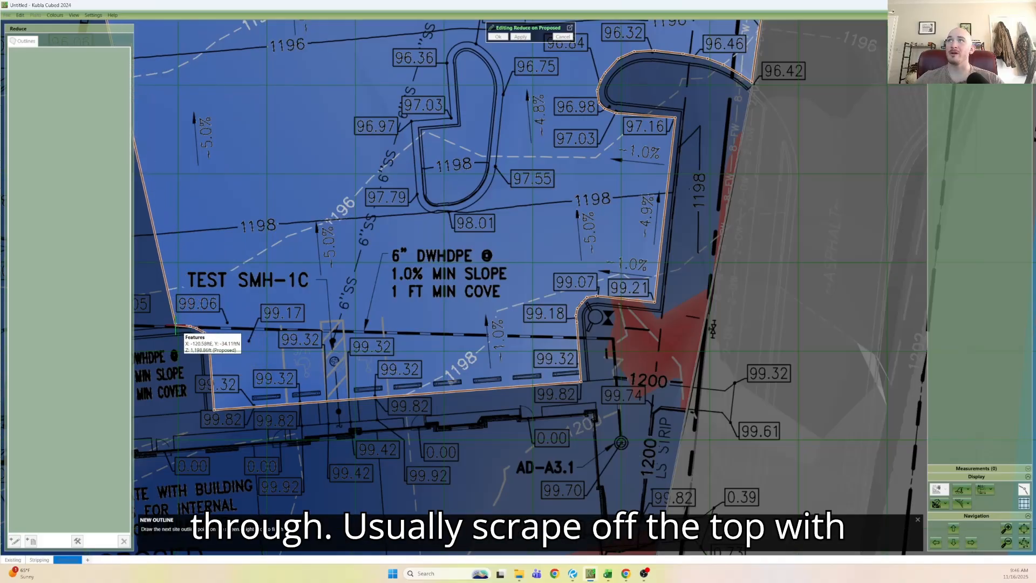
mouse_move(175, 326)
right_down()
mouse_move(506, 290)
mouse_move(497, 286)
right_up()
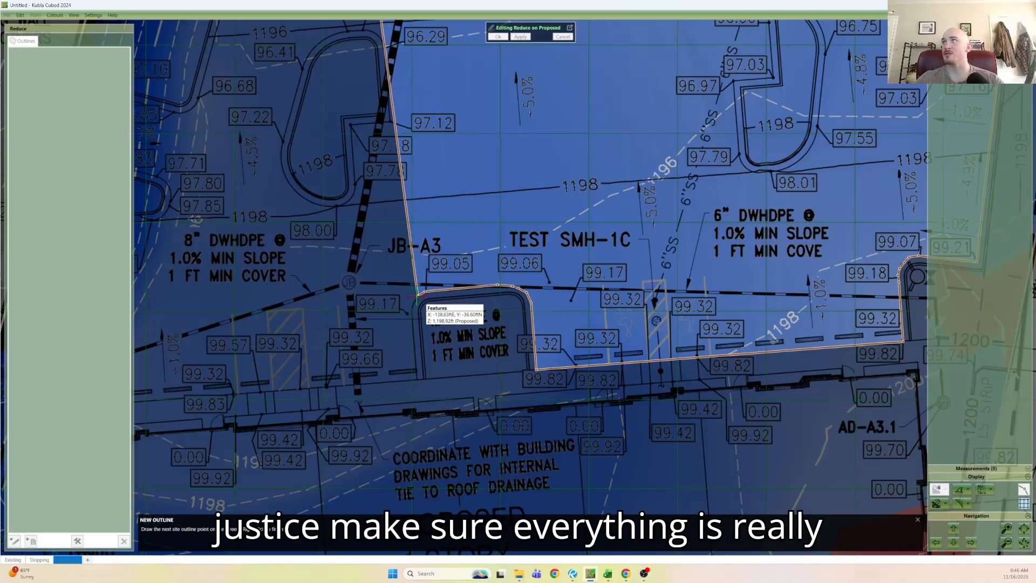
click(414, 380)
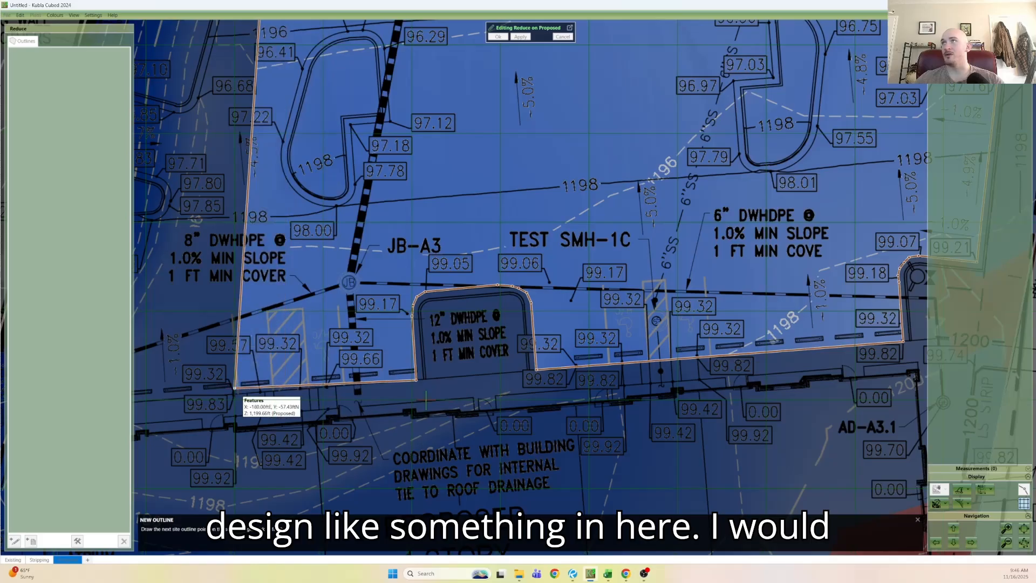
Extend the Reduce outline along the building sidewalk to the southwest 99.82 corner and up the curb toward the retaining wall.
middle_drag(235, 387, 456, 399)
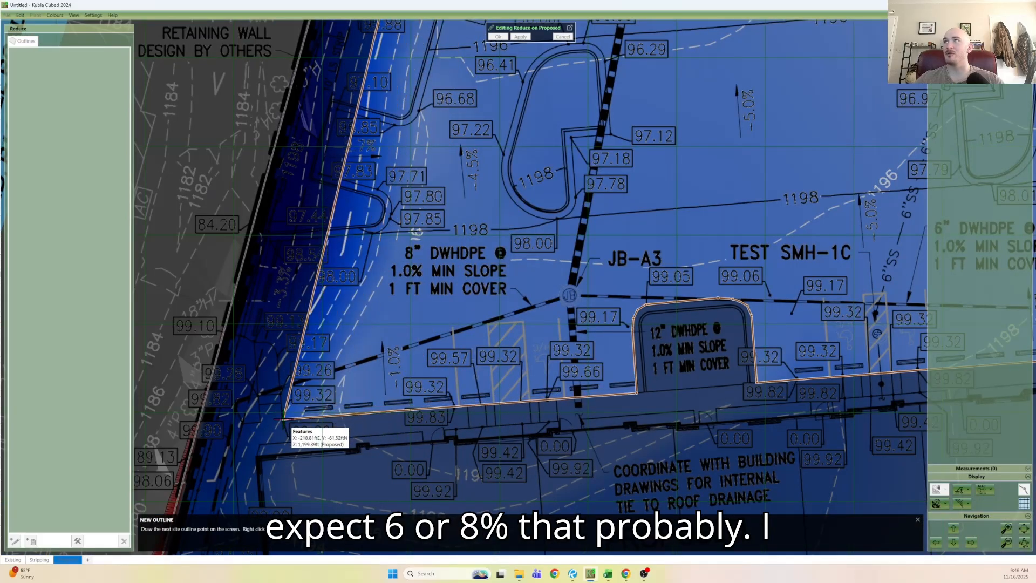
click(283, 419)
click(275, 346)
click(245, 337)
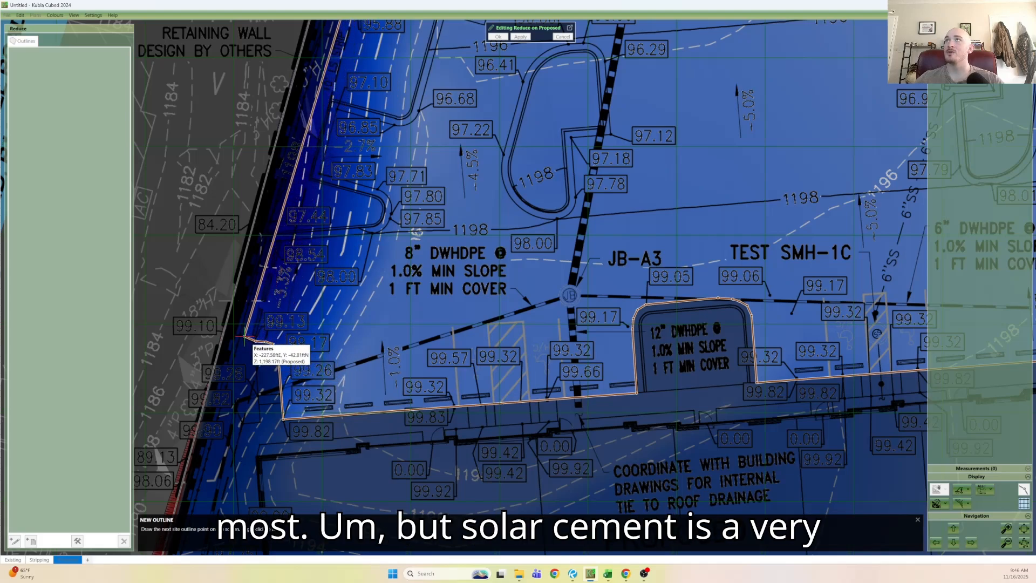
middle_drag(292, 264, 247, 337)
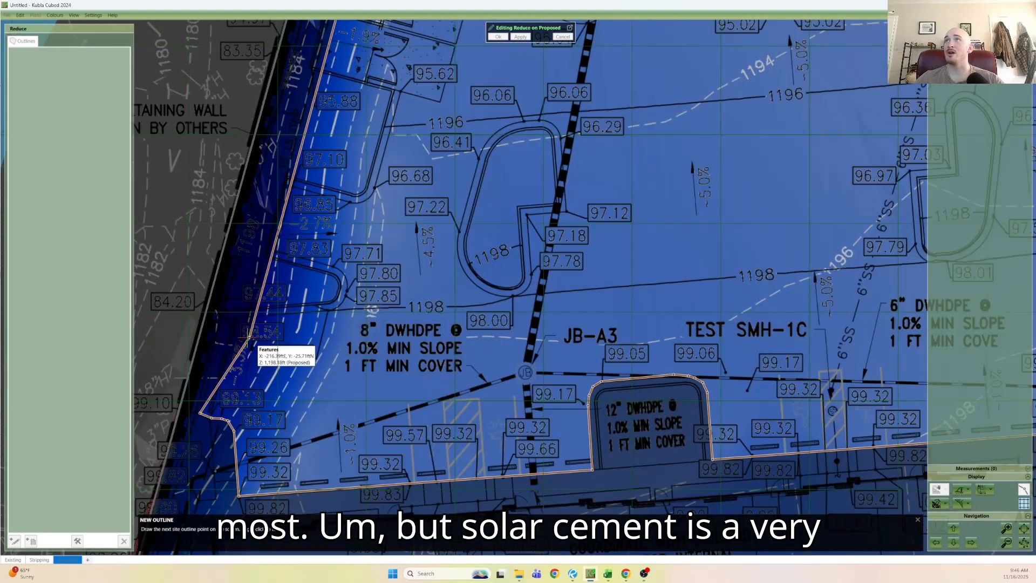
Extend the Reduce outline around the west island at 97.85 and 97.71 and the small parking bay to the 96.68 curb.
click(225, 319)
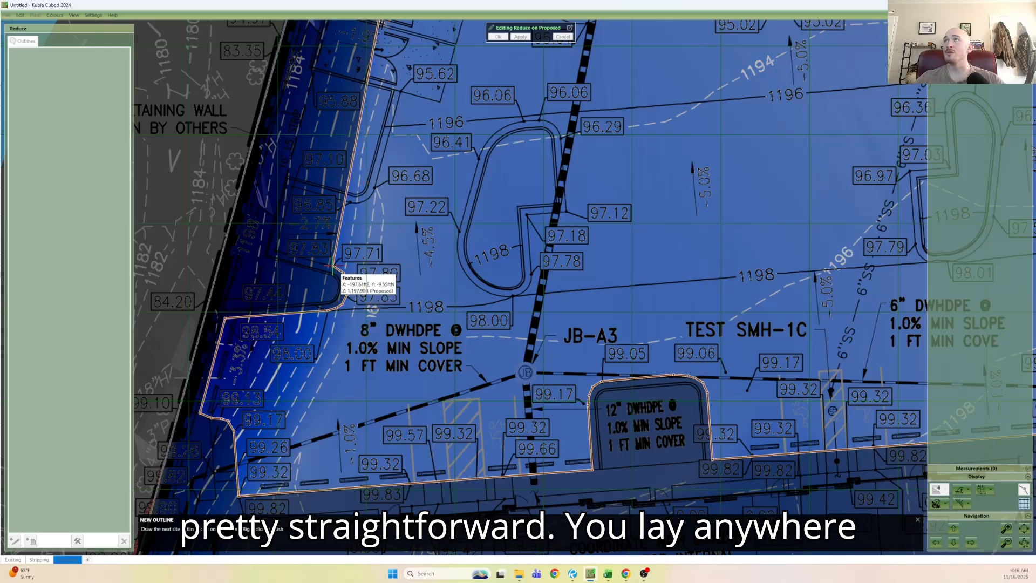
click(275, 248)
click(291, 185)
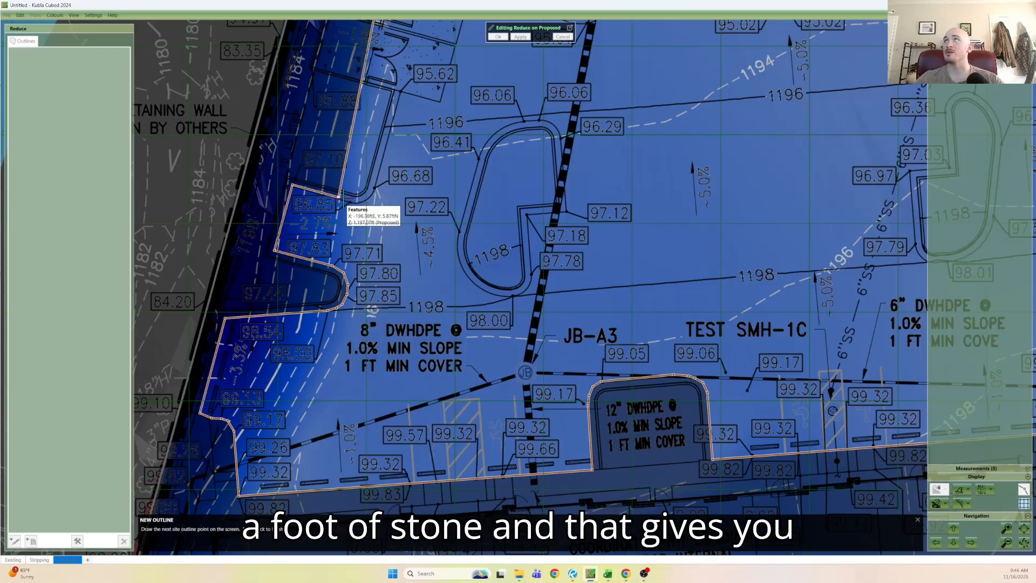
click(372, 193)
Extend the Reduce outline up the west curb and around the concrete apron between 95.62 and 94.37.
drag(410, 209, 280, 350)
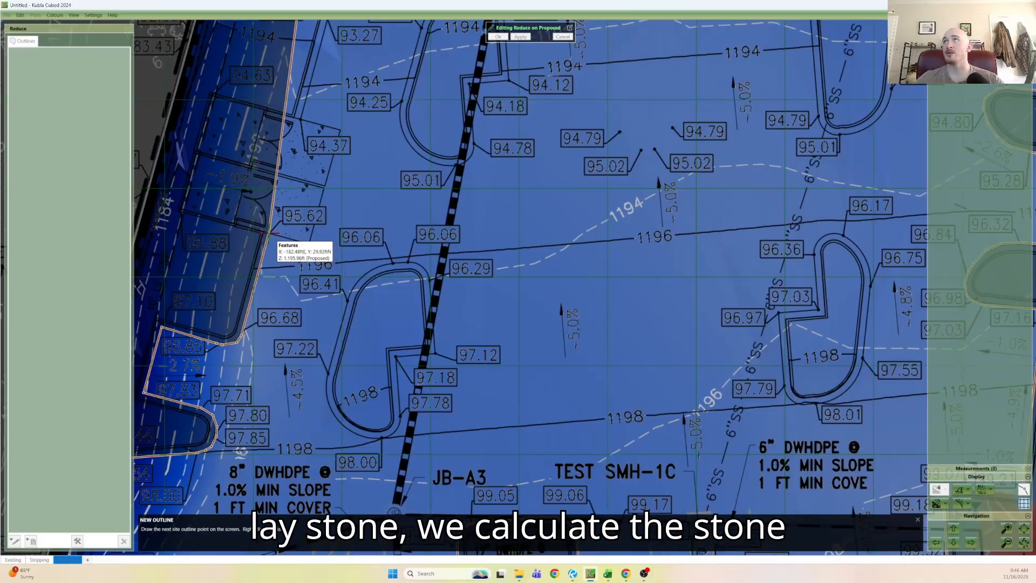
click(268, 232)
click(309, 242)
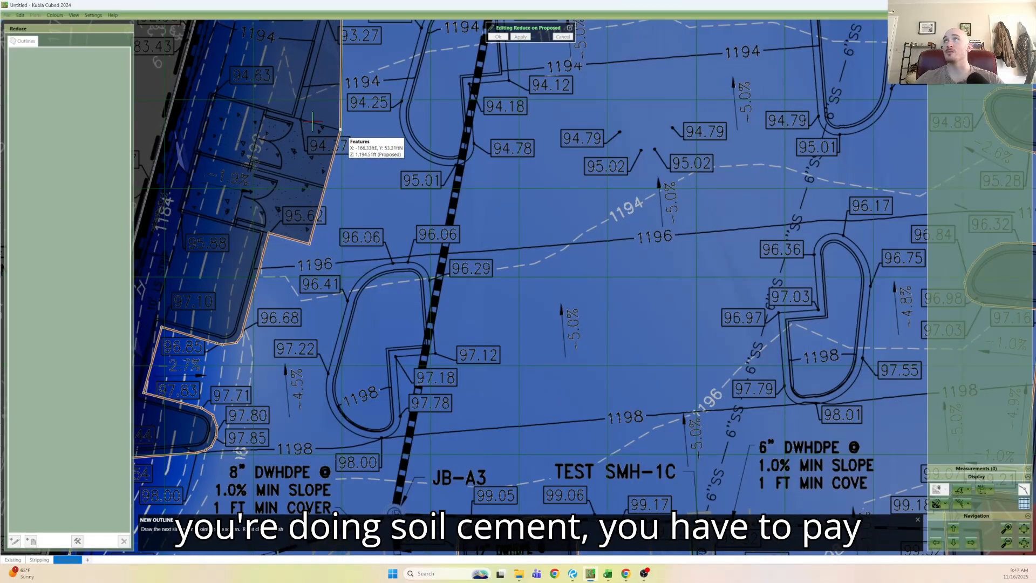
click(340, 130)
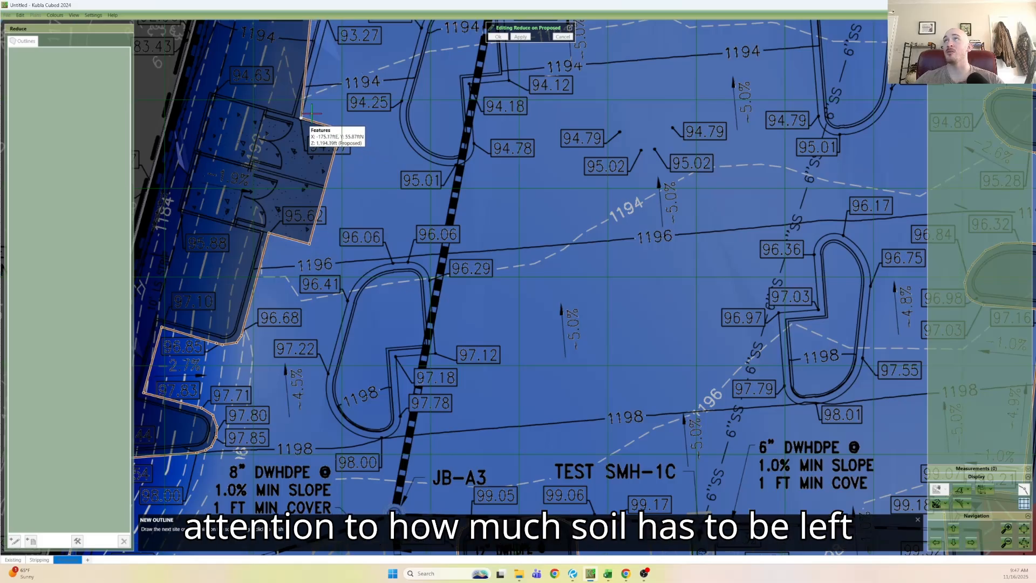
click(300, 117)
Finish the Reduce outline around the 93.27 curb return to the western parking bay corner and accept it without a tag.
drag(300, 117, 223, 281)
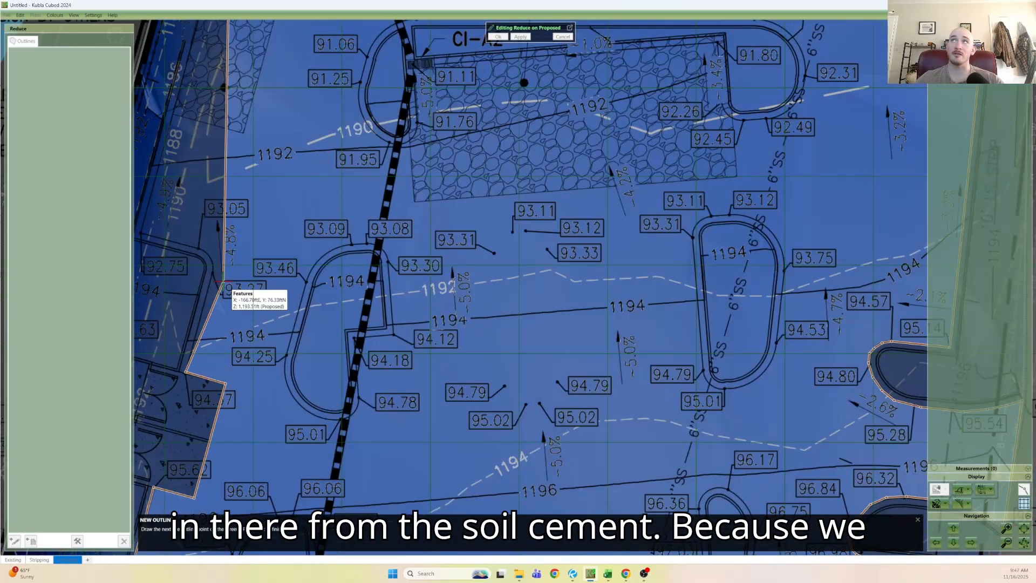
click(196, 249)
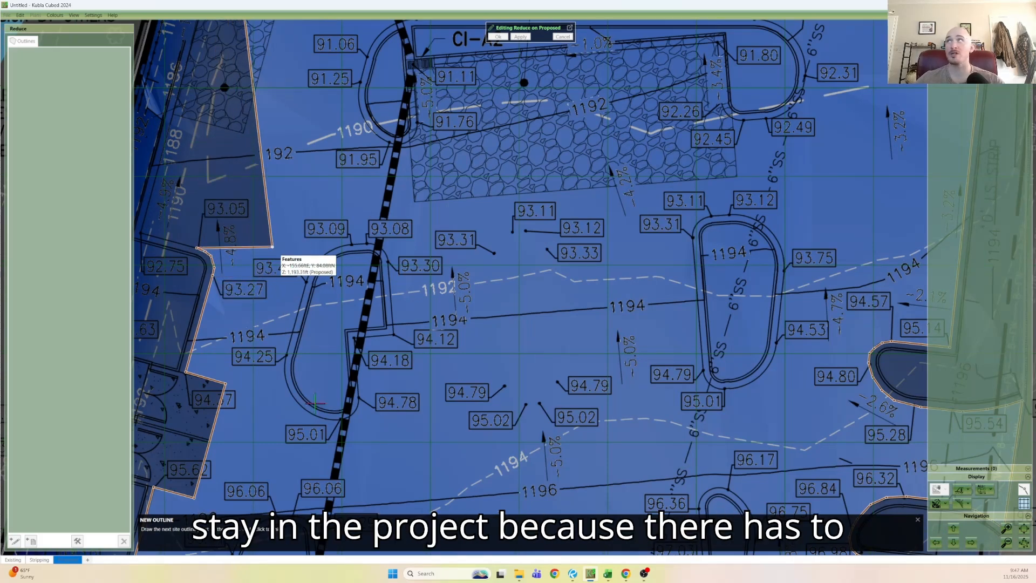
middle_drag(272, 246, 314, 399)
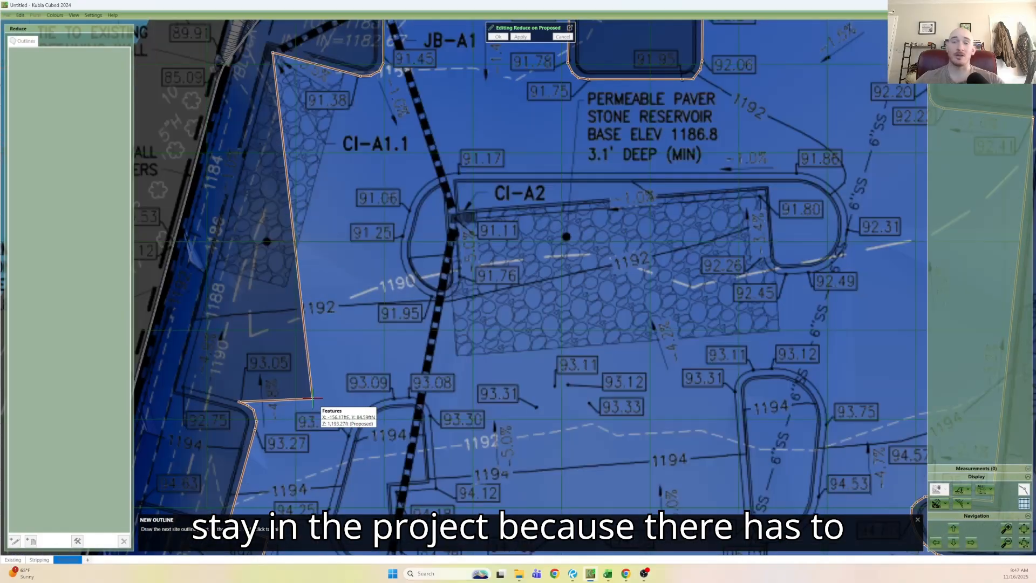
double_click(184, 387)
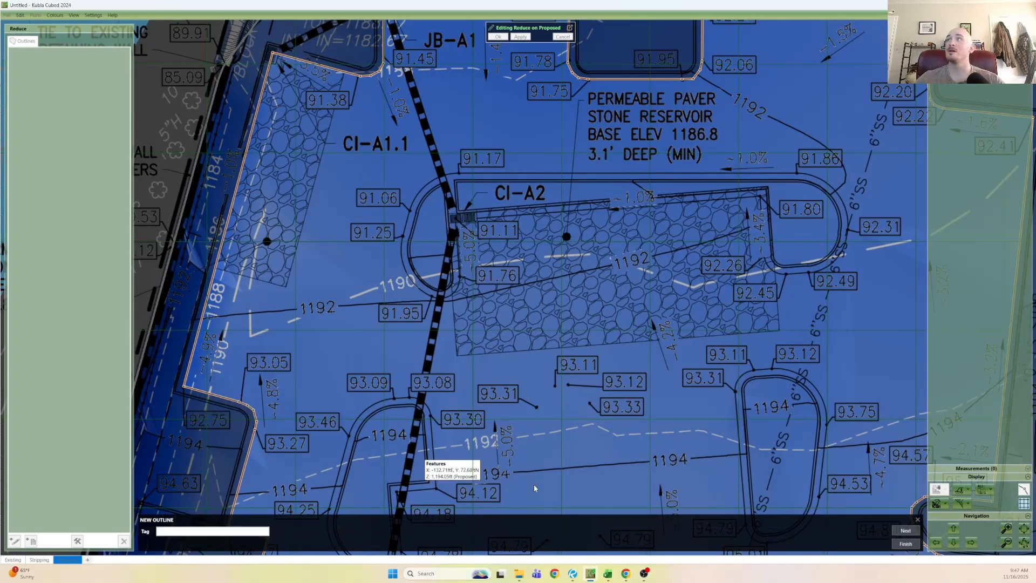
click(905, 530)
Start an exclusion outline for the CI-A2 island at 91.11, following the paver edge to 91.80 and around the 92.45 curb corner to 92.49.
scroll(574, 417, down, 1)
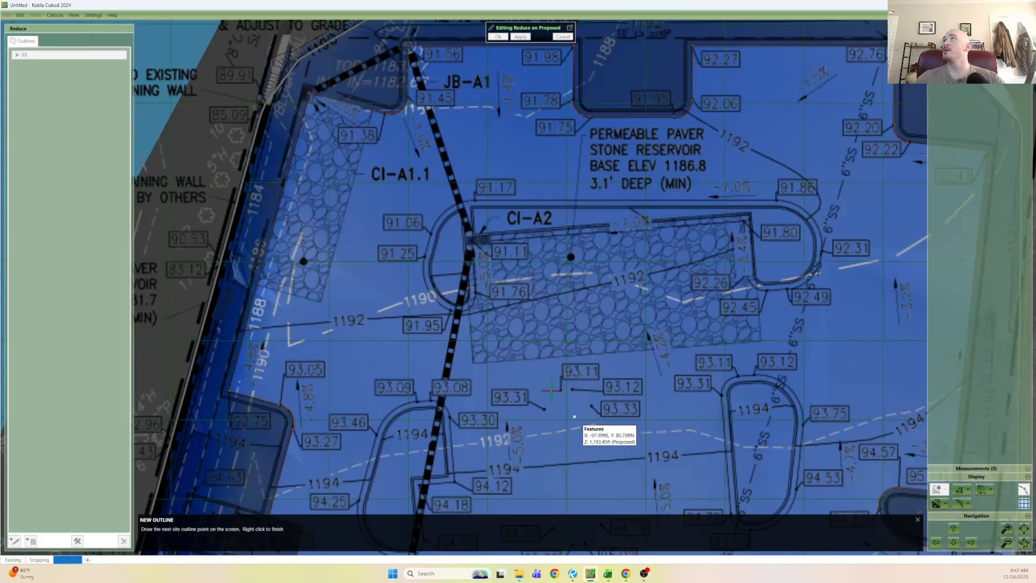
scroll(401, 322, down, 2)
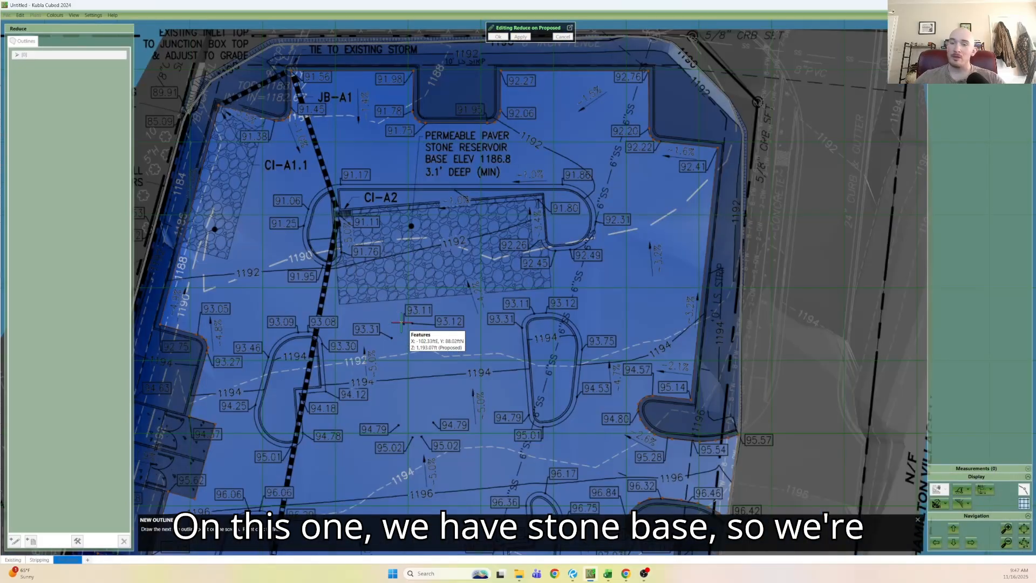
scroll(336, 210, up, 3)
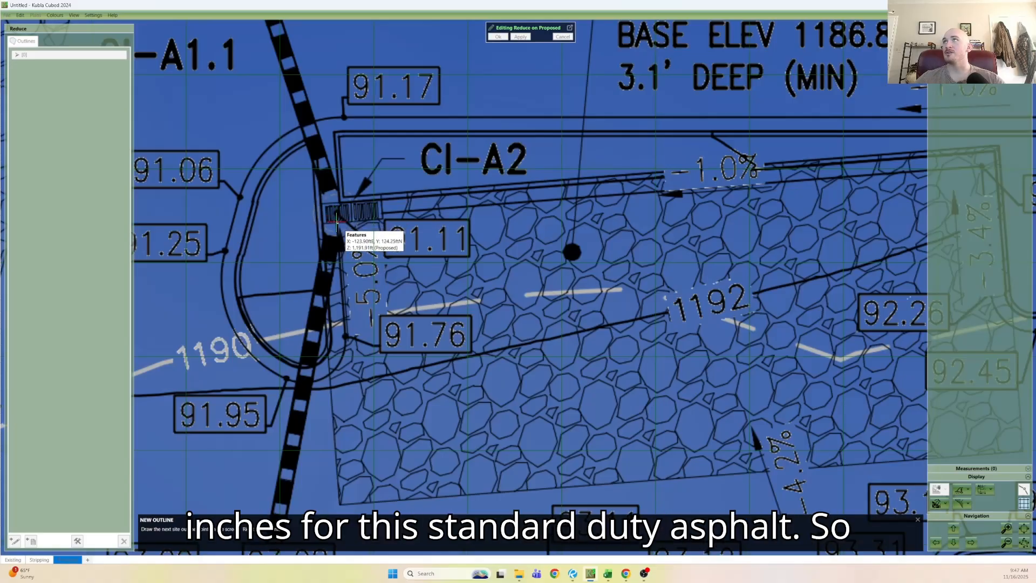
click(337, 218)
middle_drag(782, 196, 390, 267)
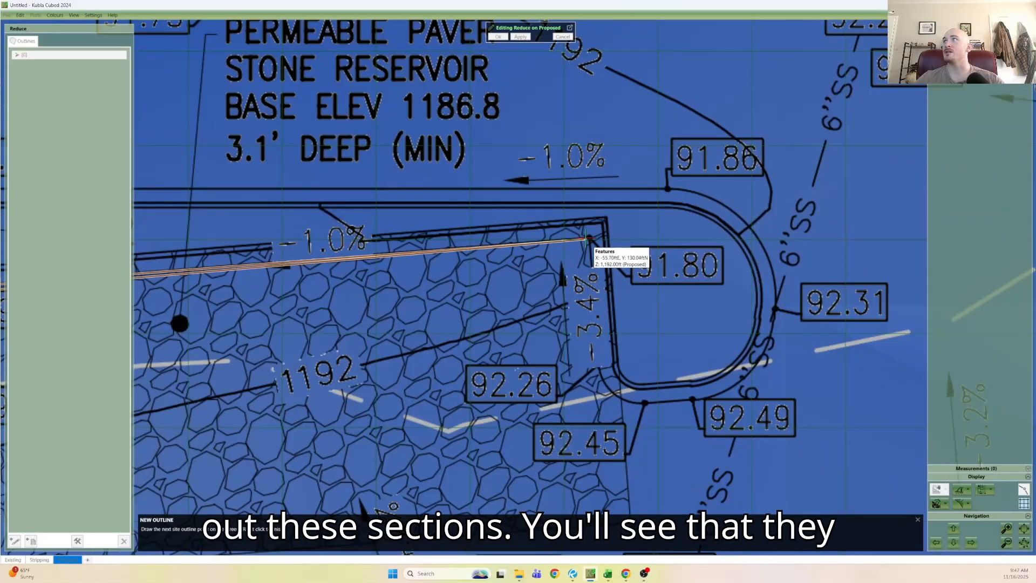
click(589, 237)
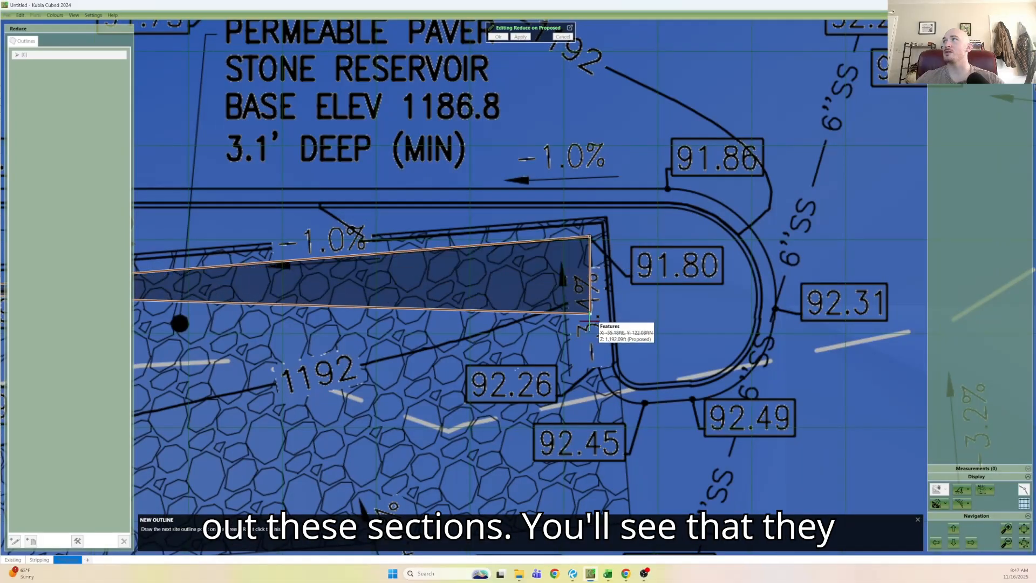
click(597, 369)
click(606, 388)
click(619, 397)
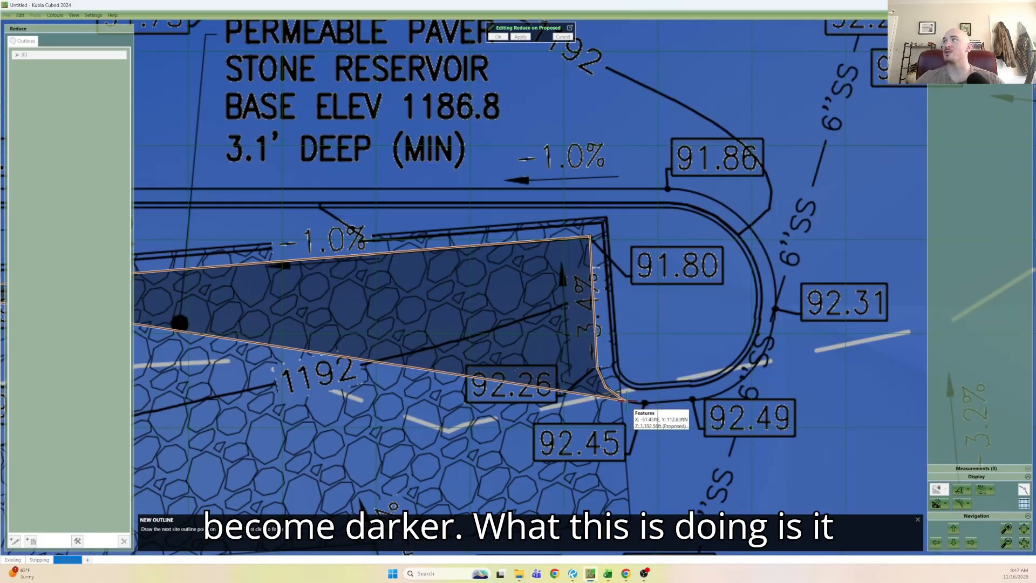
click(632, 402)
click(653, 402)
click(705, 399)
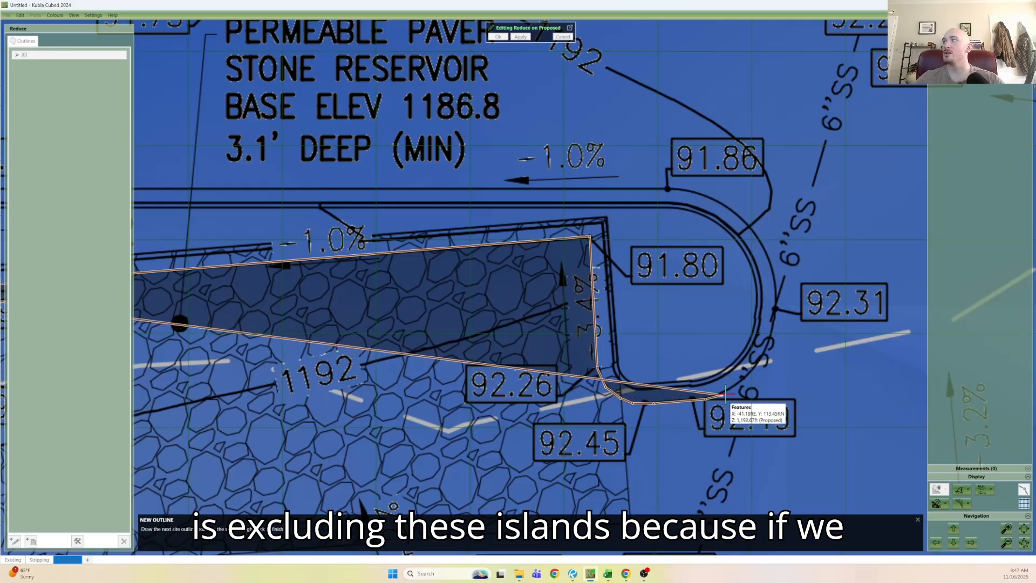
Extend the CI-A2 island outline around its rounded east end past 92.31 to the 91.86 curb point.
click(728, 389)
click(754, 370)
click(769, 346)
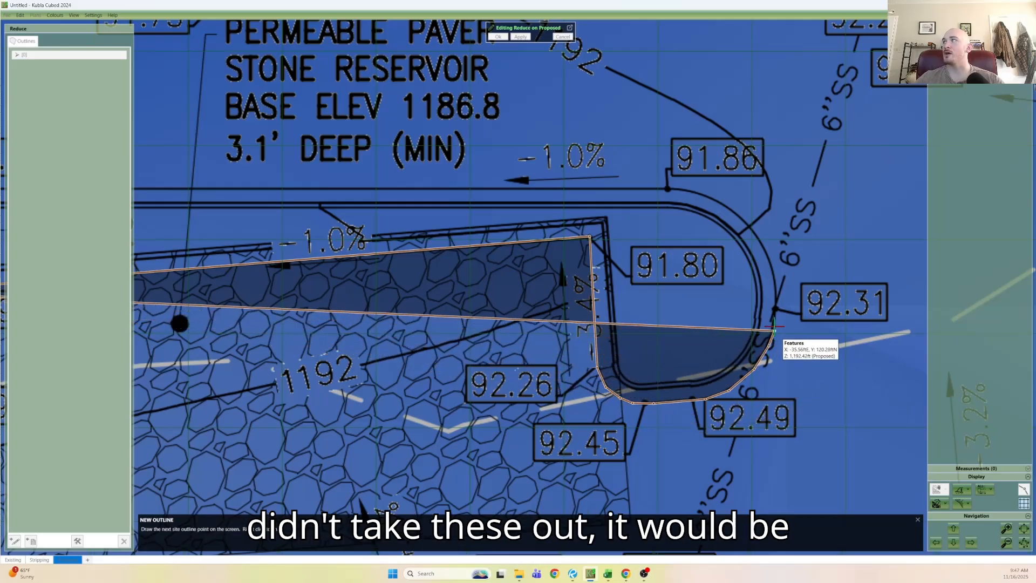
click(775, 318)
click(775, 291)
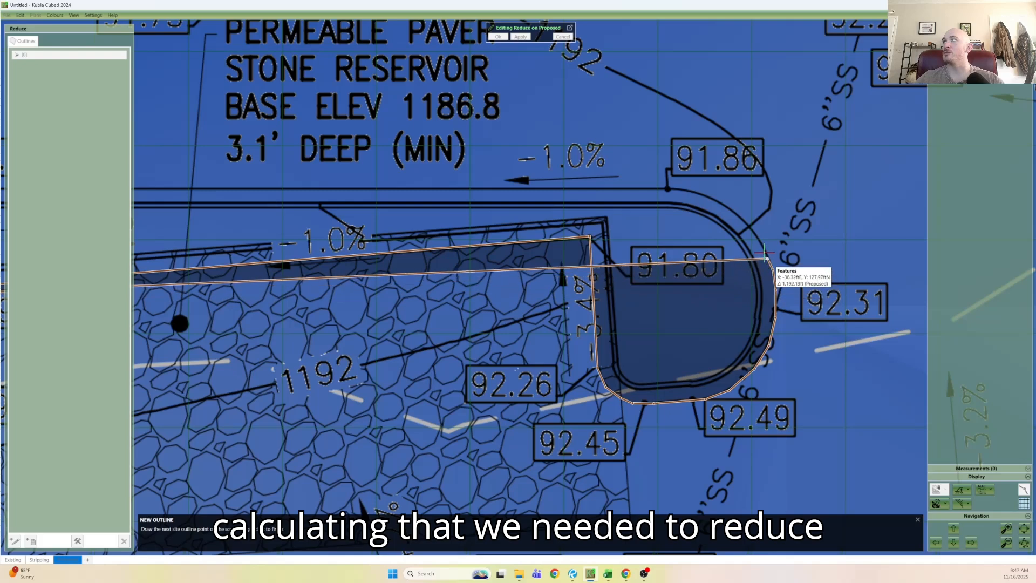
click(760, 243)
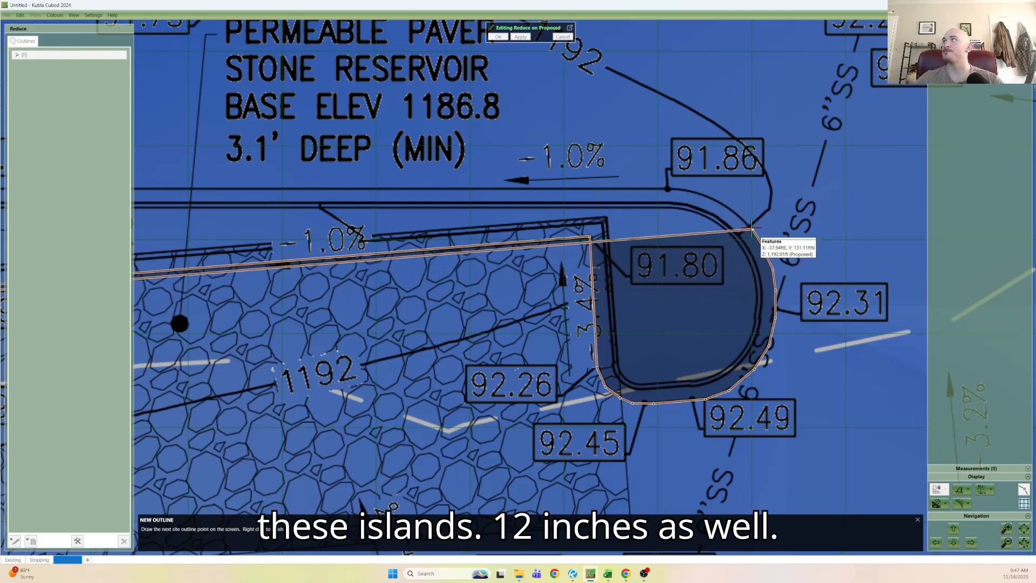
click(730, 206)
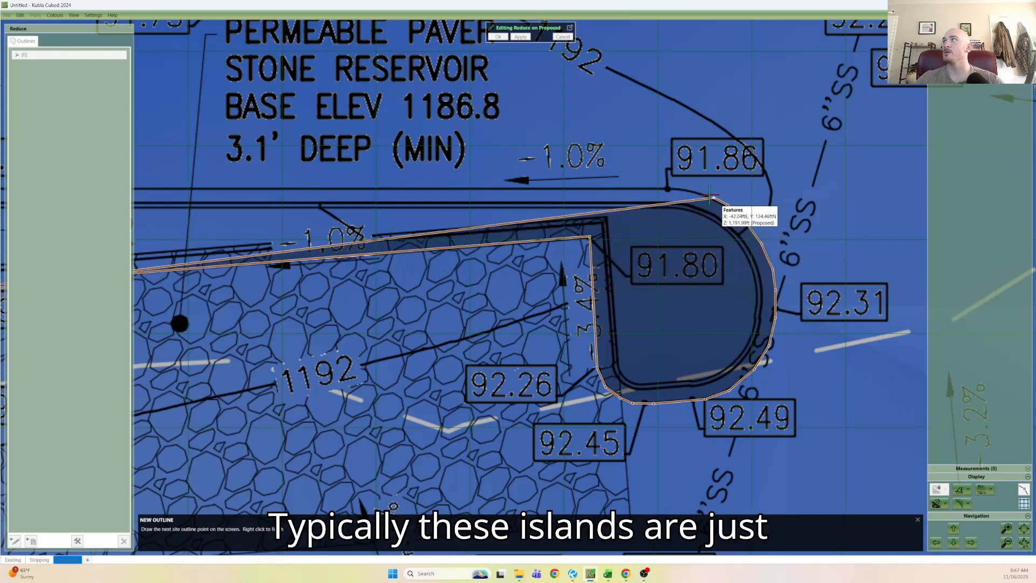
click(672, 188)
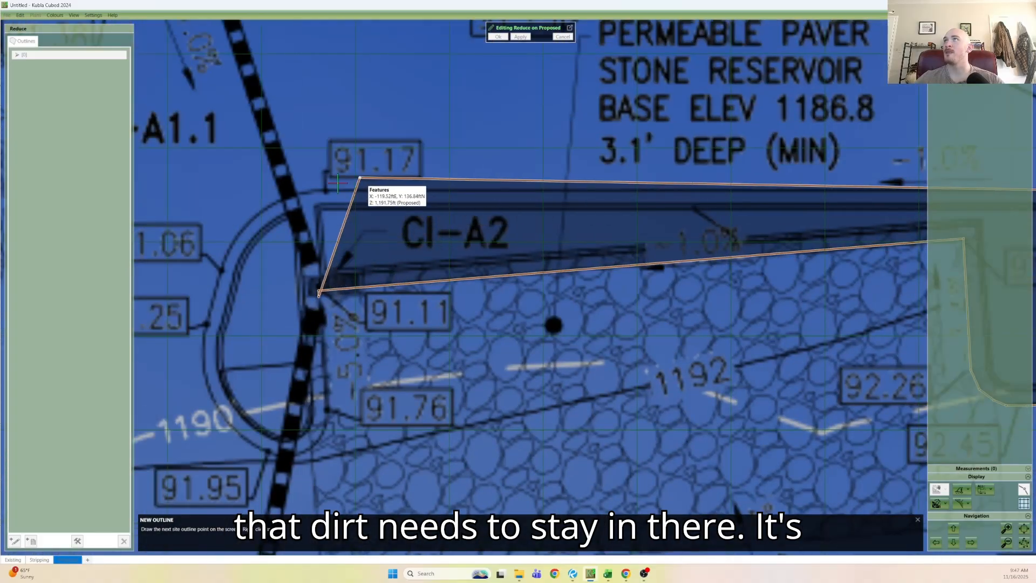
Extend the CI-A2 island outline along the north curb to 91.17 and around the northwest curve past 91.06 to 91.25.
click(320, 189)
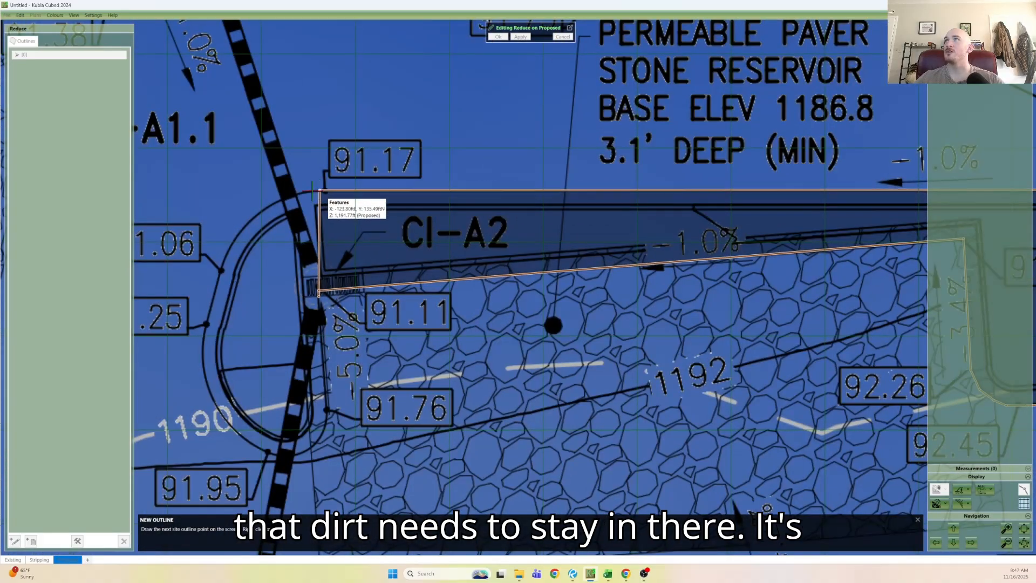
click(283, 197)
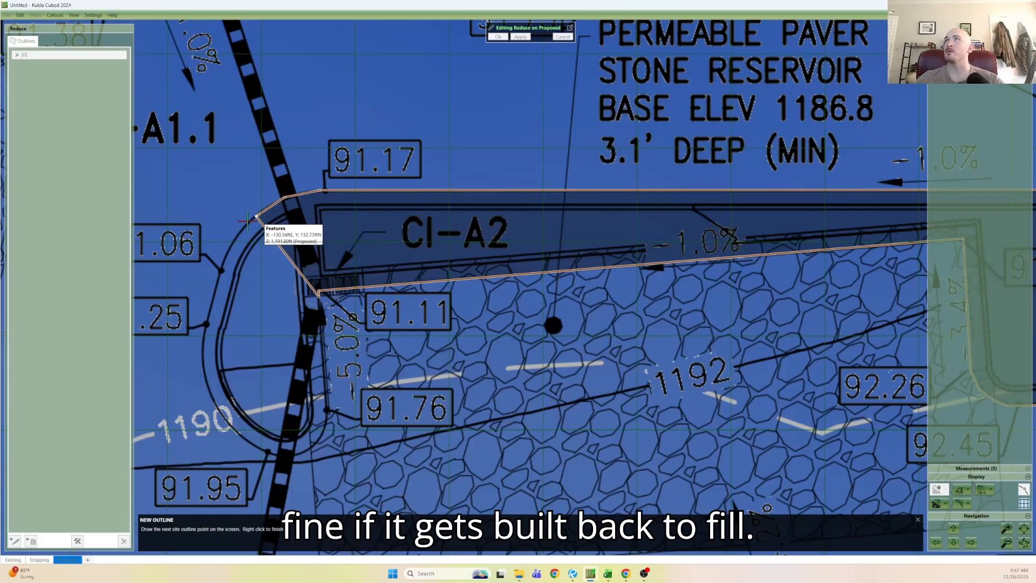
click(227, 258)
click(215, 288)
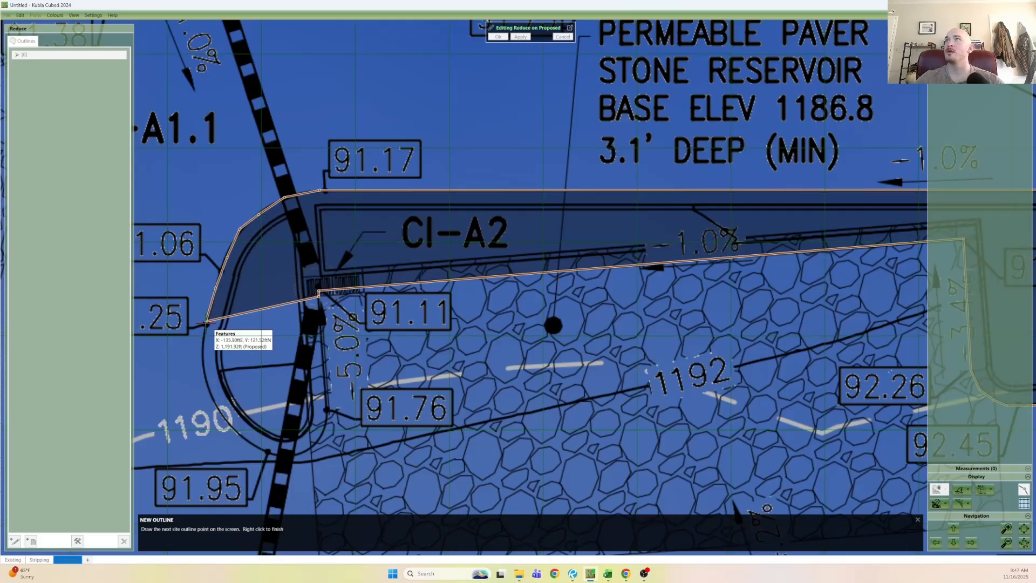
click(206, 325)
Finish the CI-A2 island outline around its southwest end past 91.95 to 91.76 and accept it without a tag.
click(201, 360)
click(205, 386)
click(222, 413)
click(240, 437)
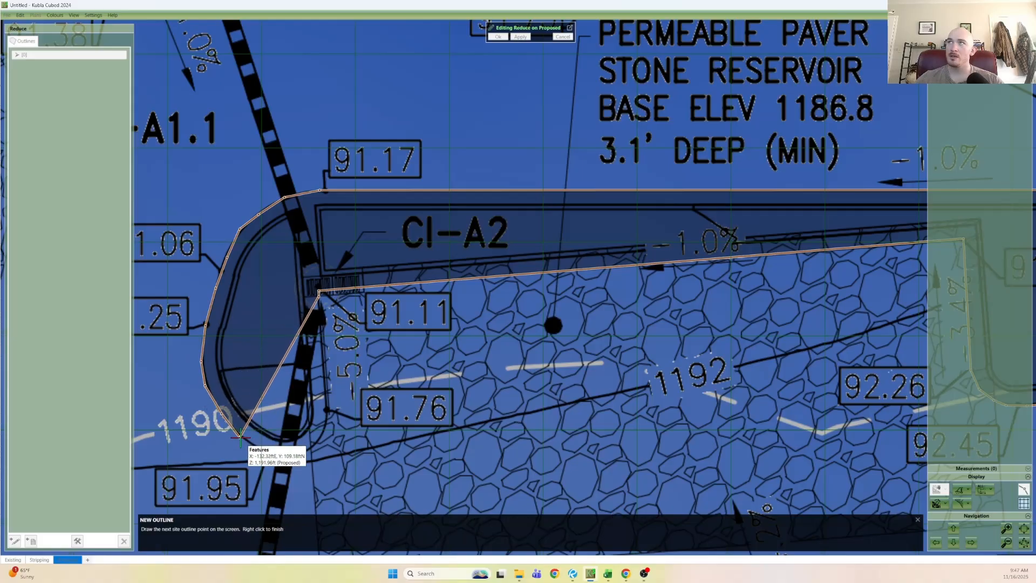
click(304, 451)
click(319, 443)
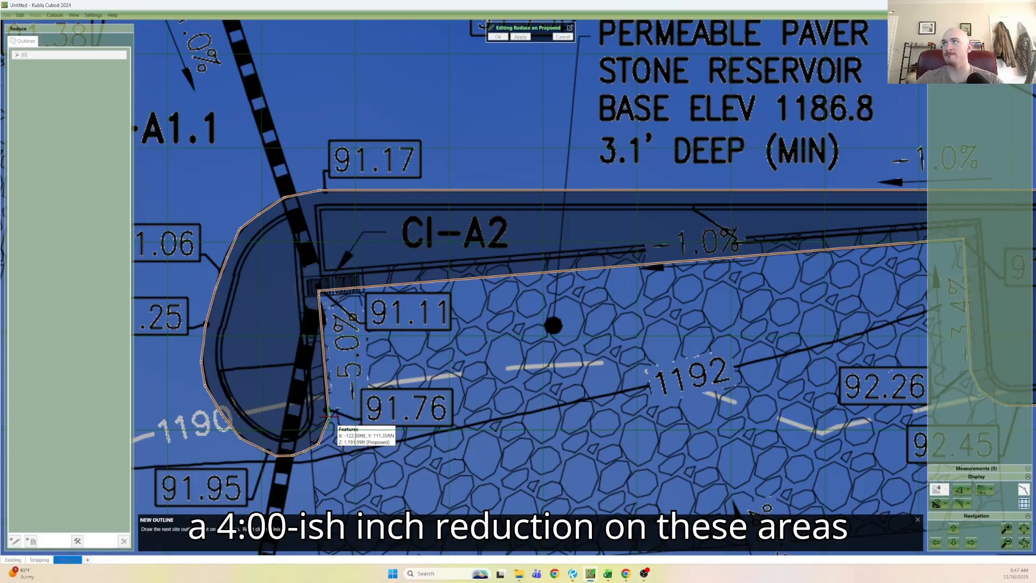
click(329, 418)
right_click(329, 418)
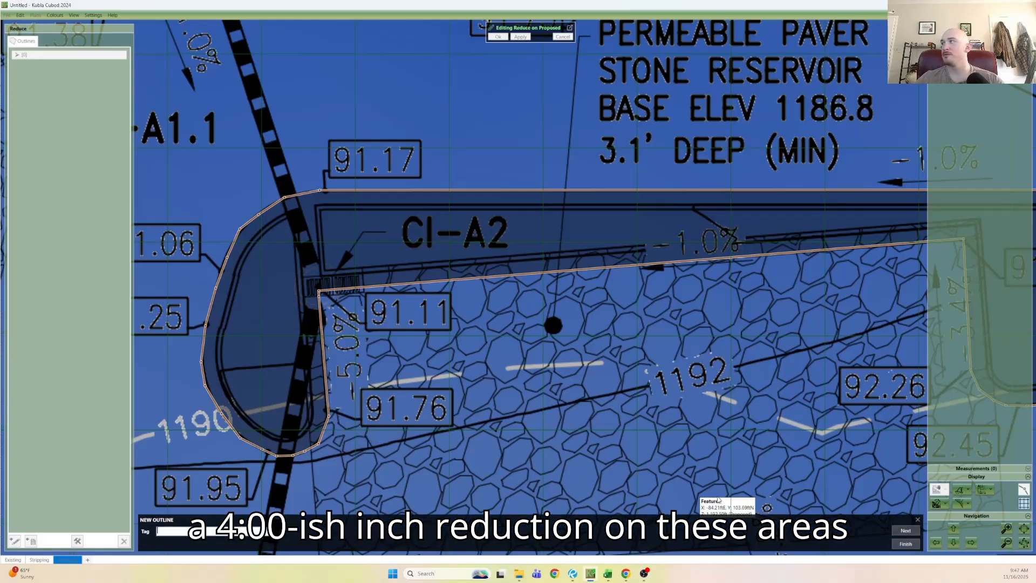
click(904, 534)
Start outlining the east 1194 island from its west curb, through 93.31, 93.11 and 93.12, around to 93.75.
scroll(480, 317, down, 5)
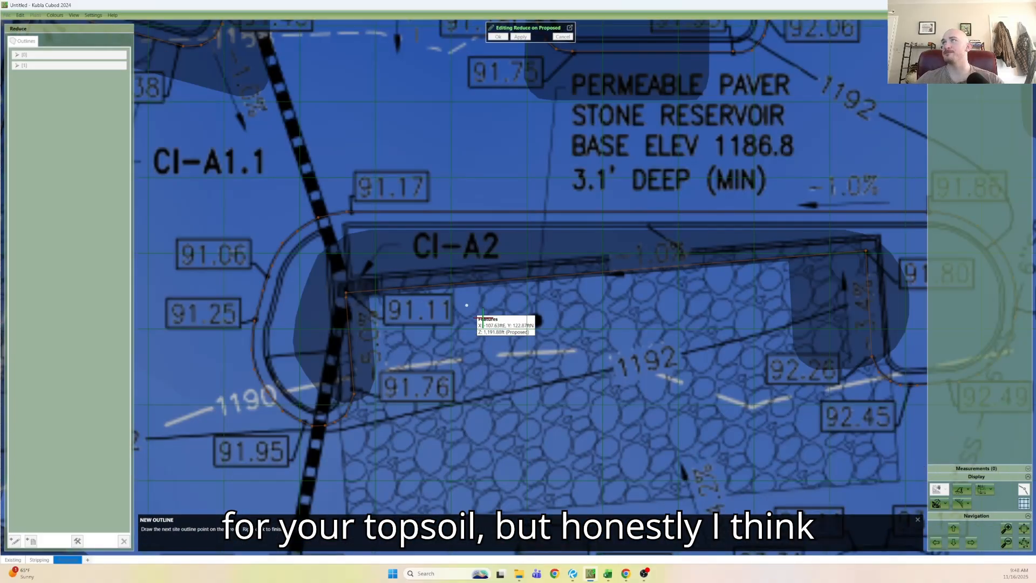
middle_drag(499, 402, 338, 226)
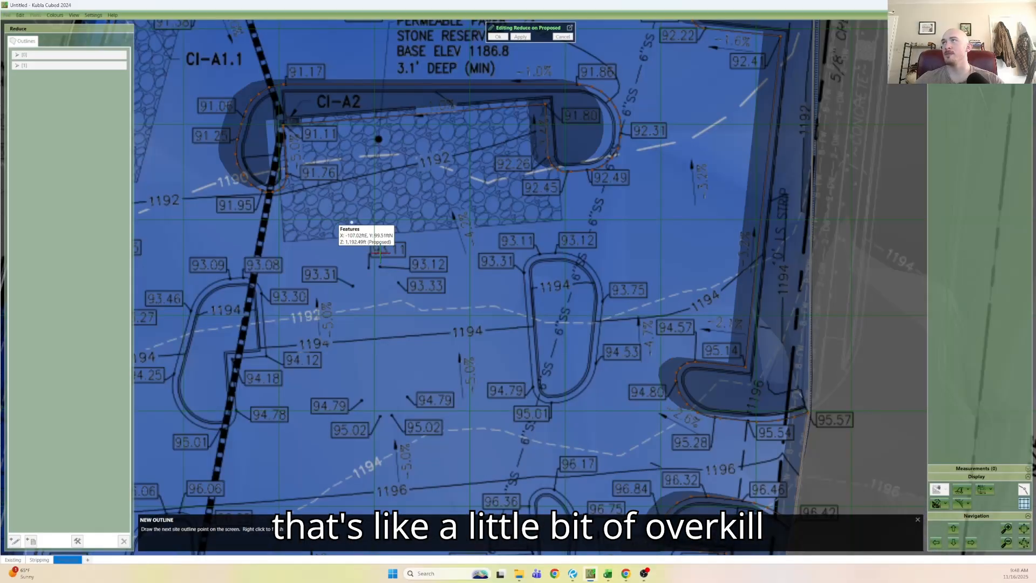
middle_drag(513, 300, 505, 288)
scroll(504, 289, up, 5)
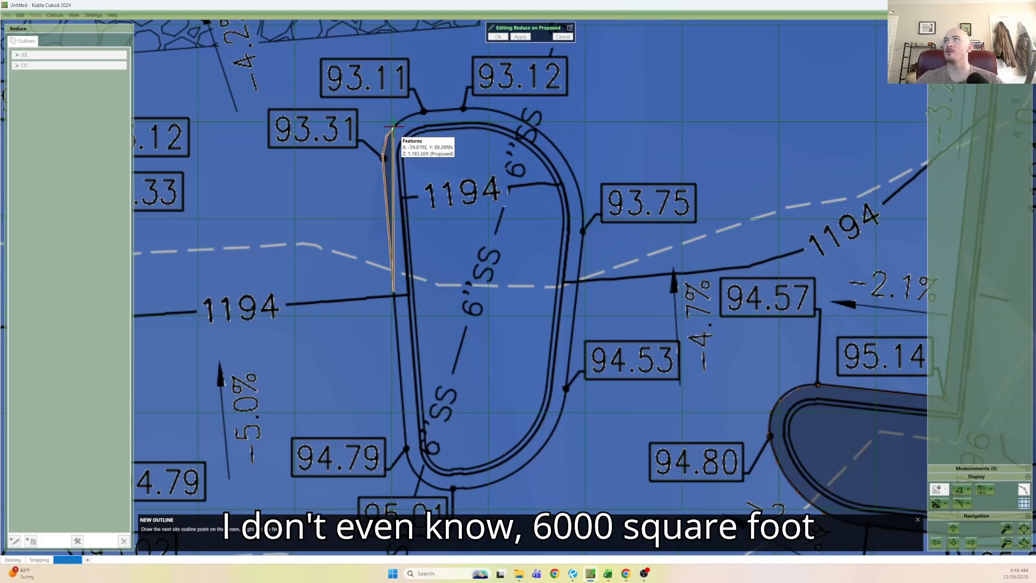
click(424, 112)
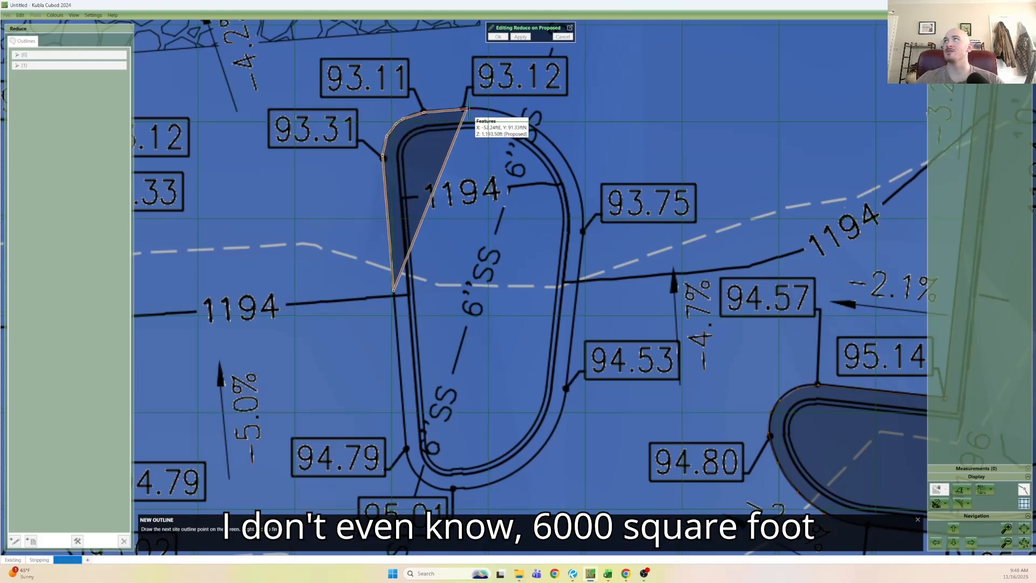
click(485, 108)
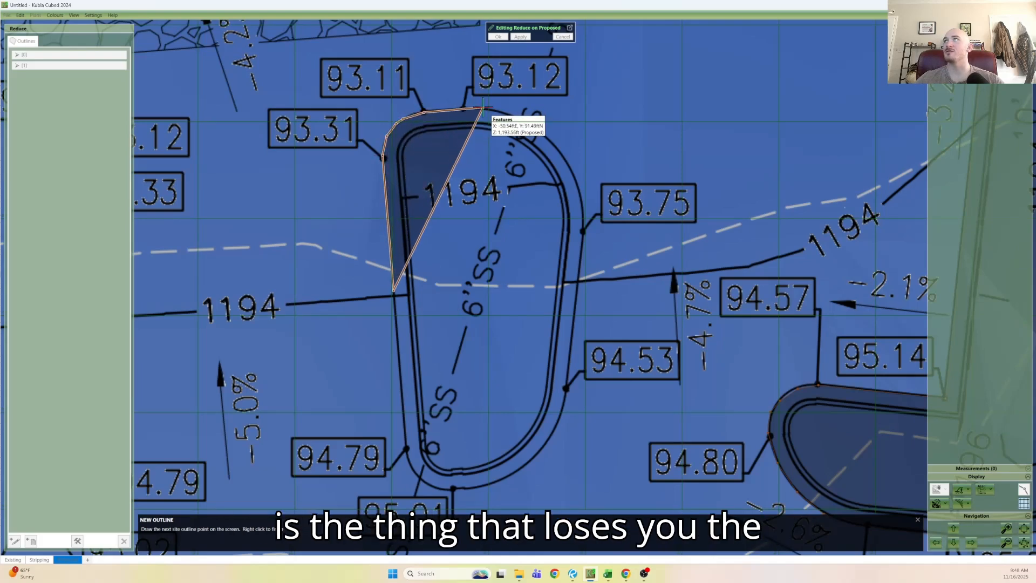
click(541, 131)
click(554, 145)
click(570, 164)
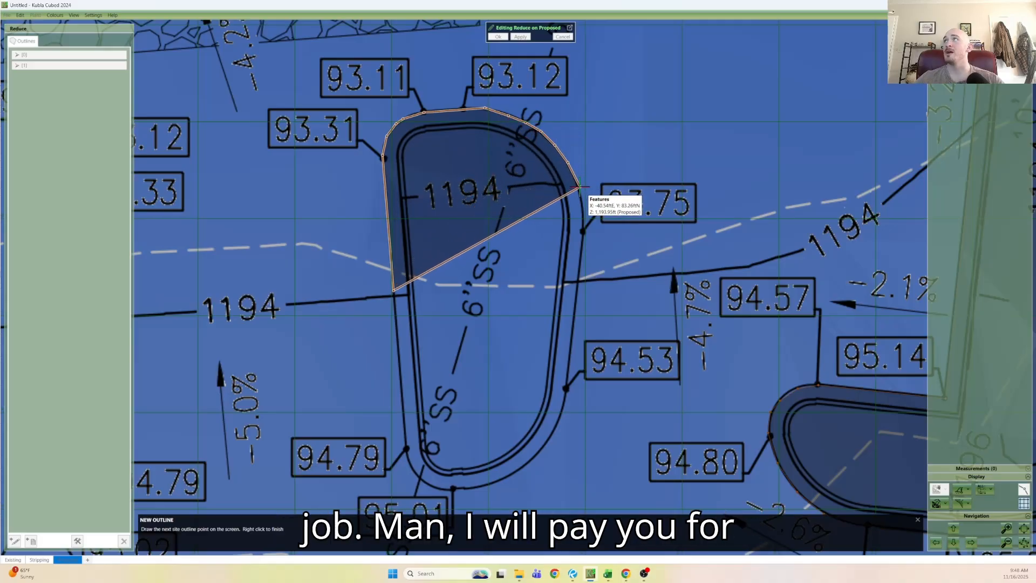
click(583, 207)
click(584, 237)
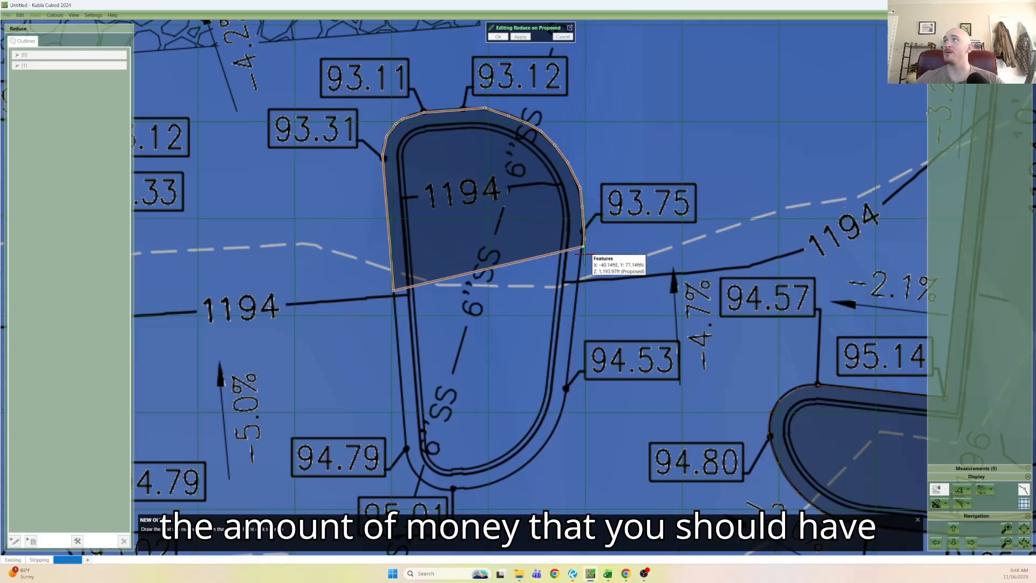
Finish the east 1194 island outline past 94.53 and around the 95.01 end to the 94.79 side, and accept it without a tag.
click(562, 403)
click(556, 424)
click(538, 455)
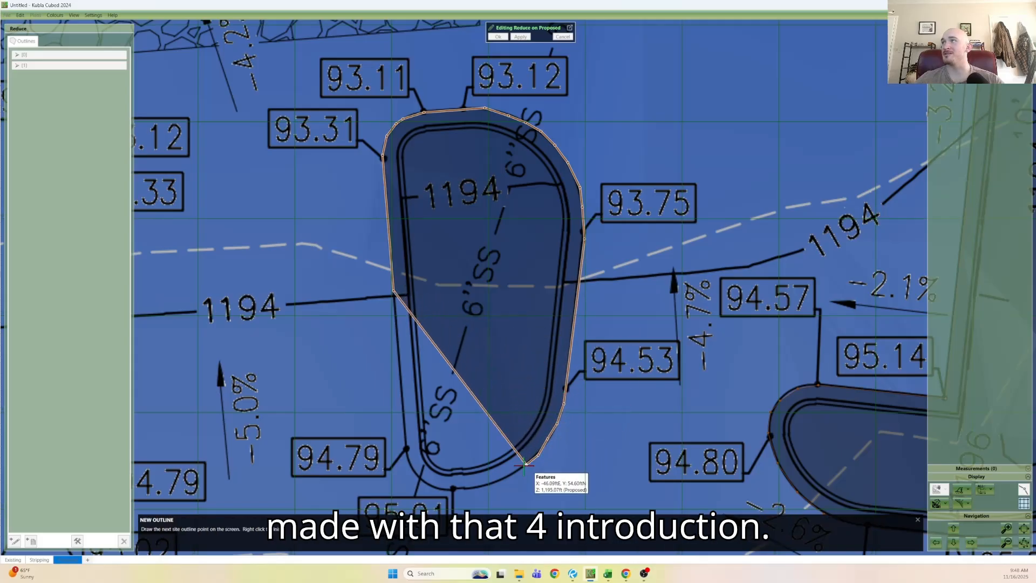
click(519, 471)
click(494, 485)
click(467, 487)
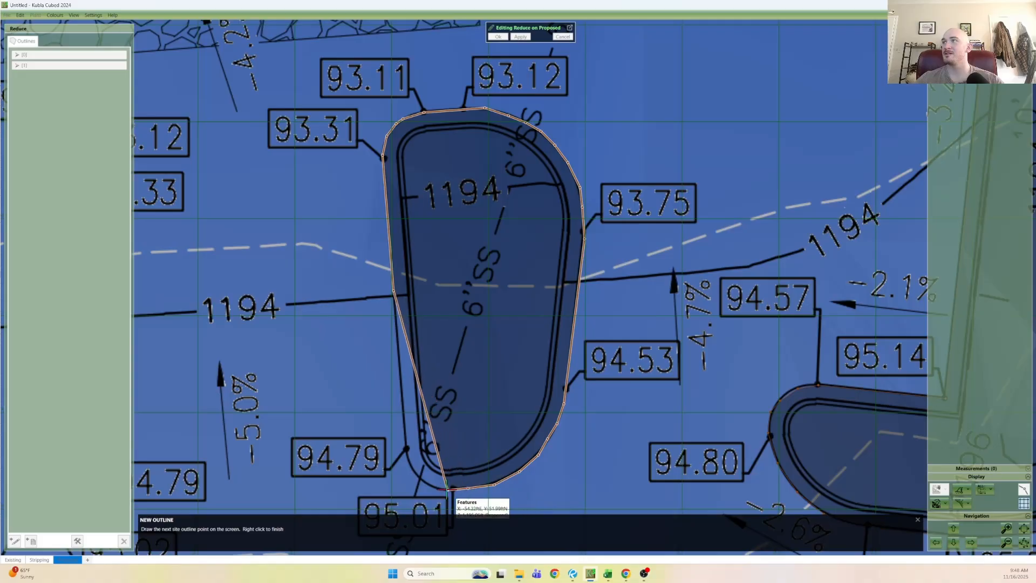
right_click(407, 458)
scroll(367, 369, down, 2)
scroll(526, 328, down, 1)
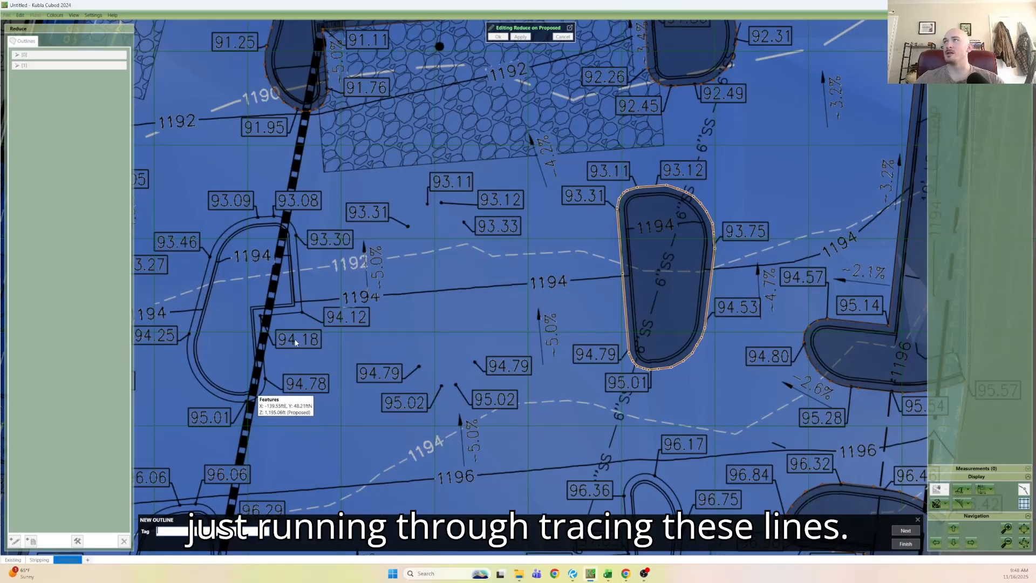
scroll(295, 338, down, 2)
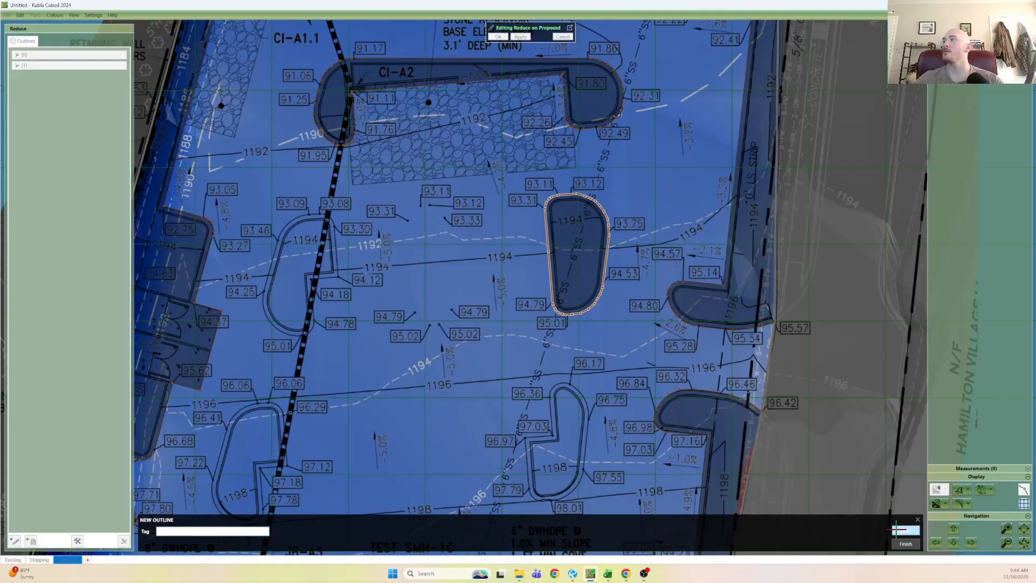
click(905, 543)
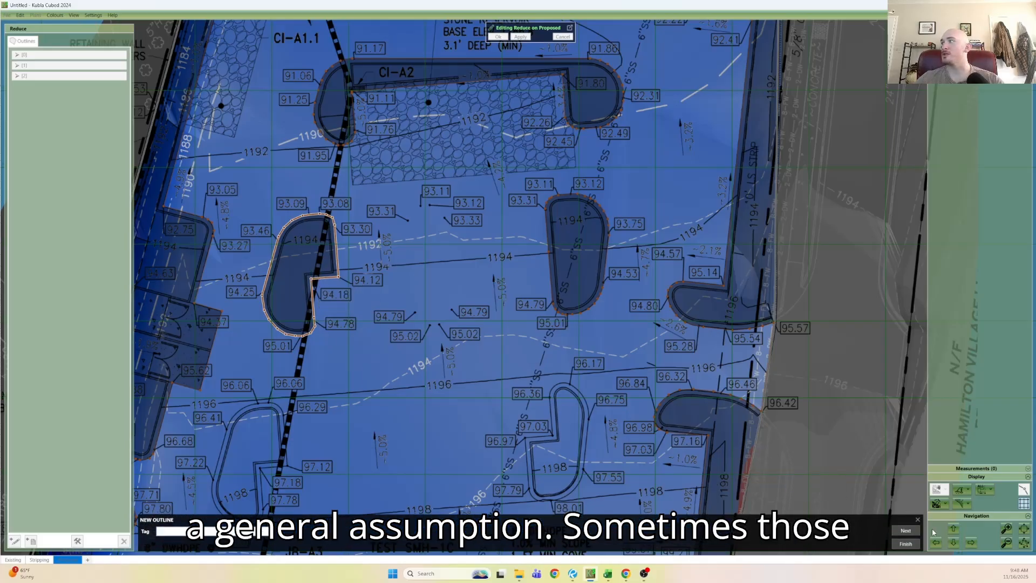
Accept the west 1194 island outline without a tag and outline the west 1198 island from 97.12 around its north end past 96.41.
click(908, 530)
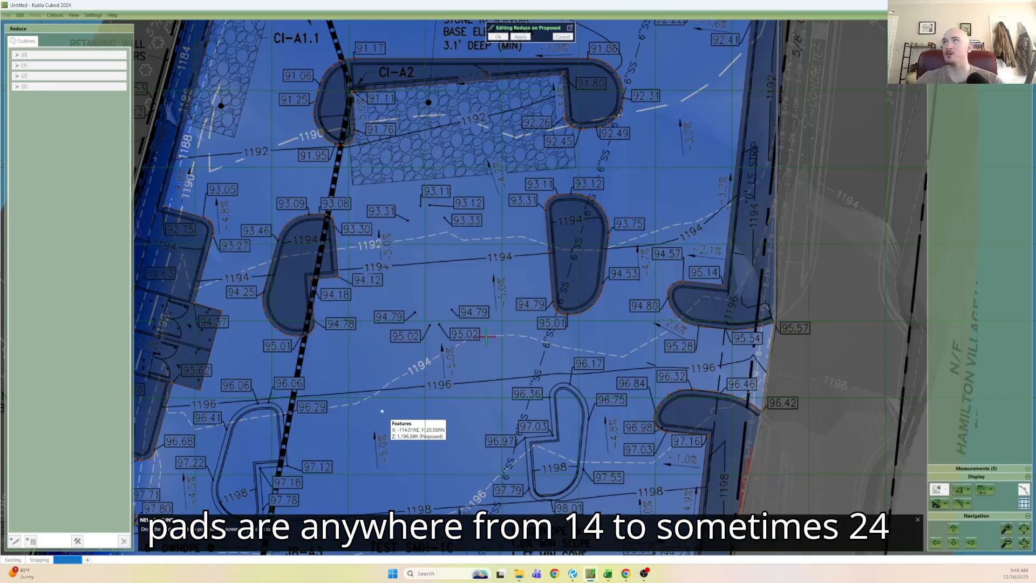
middle_drag(315, 421, 420, 346)
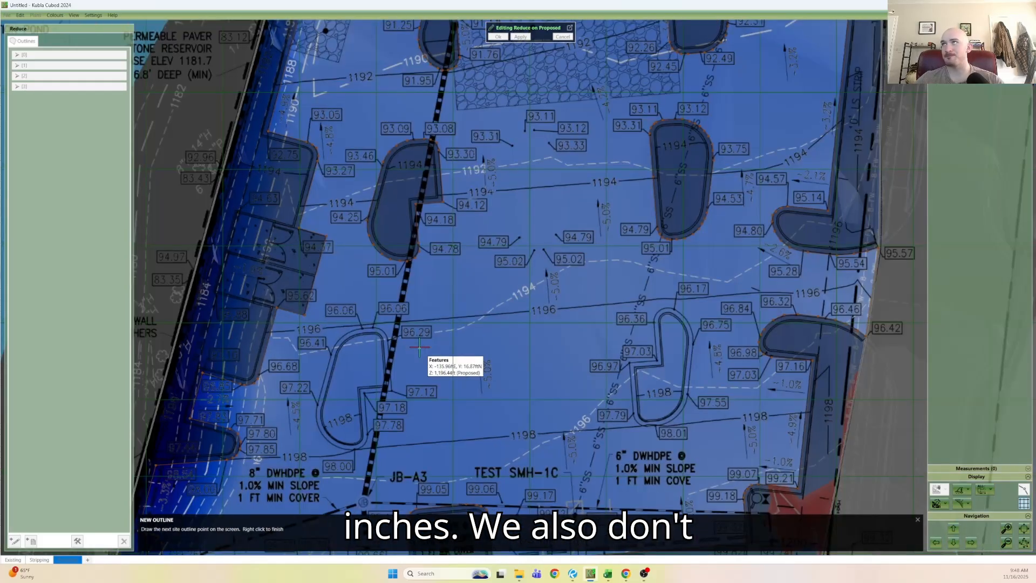
click(391, 387)
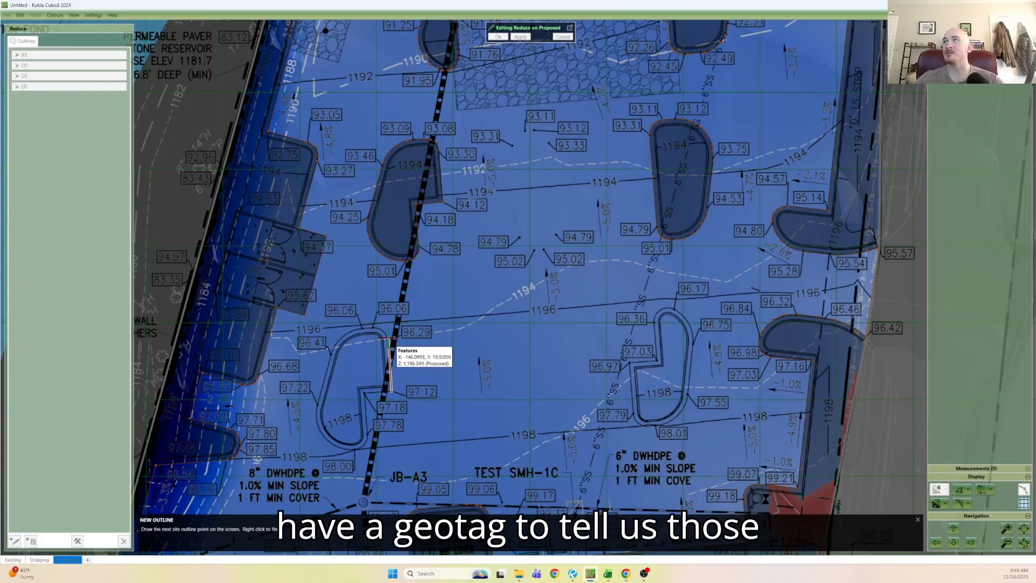
click(377, 327)
click(367, 326)
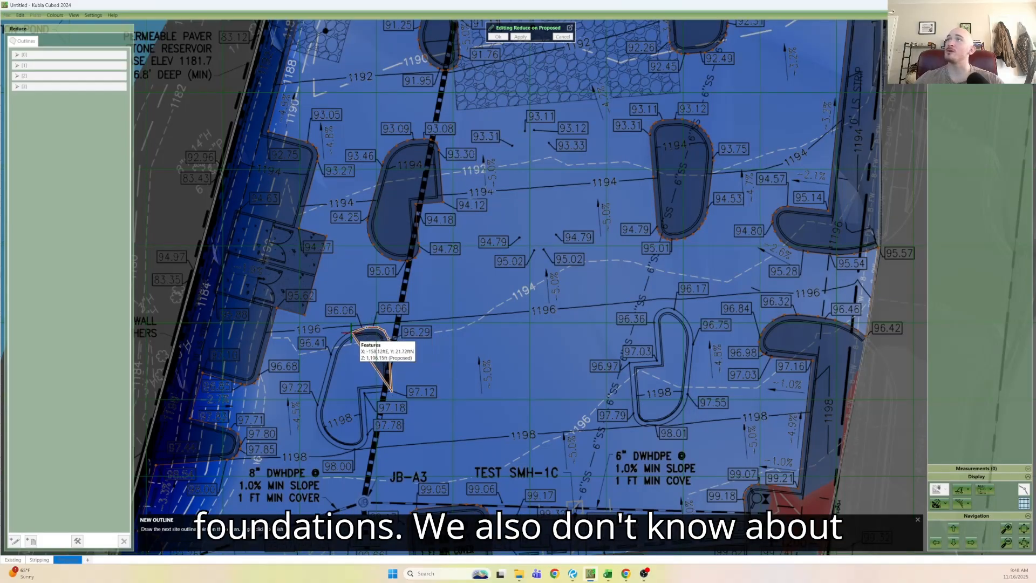
click(351, 330)
click(338, 344)
click(333, 353)
click(328, 362)
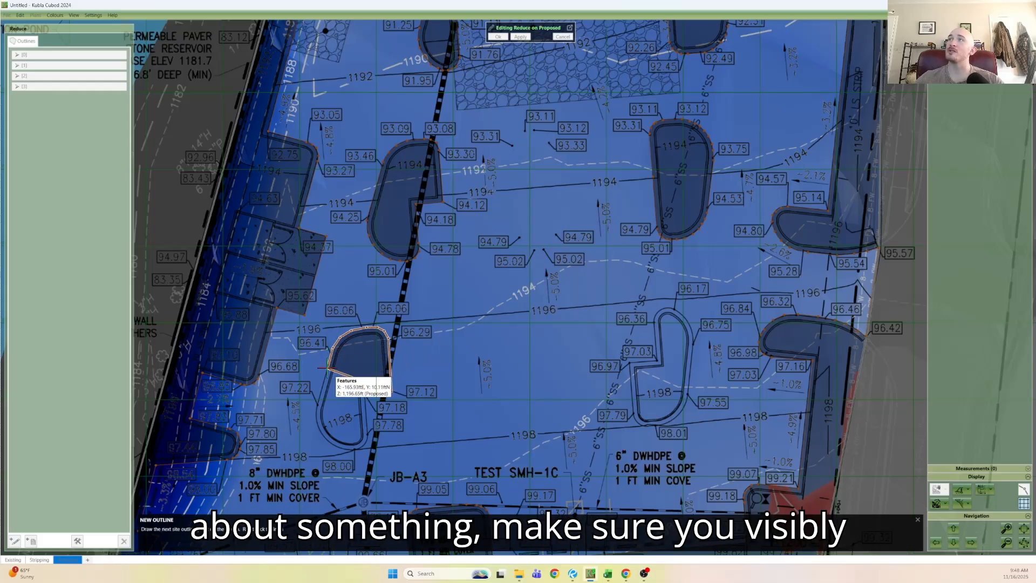
Finish the west 1198 island outline down its west curb, around the 98.00 end and up to the 97.18 notch, and accept it.
click(316, 422)
click(320, 431)
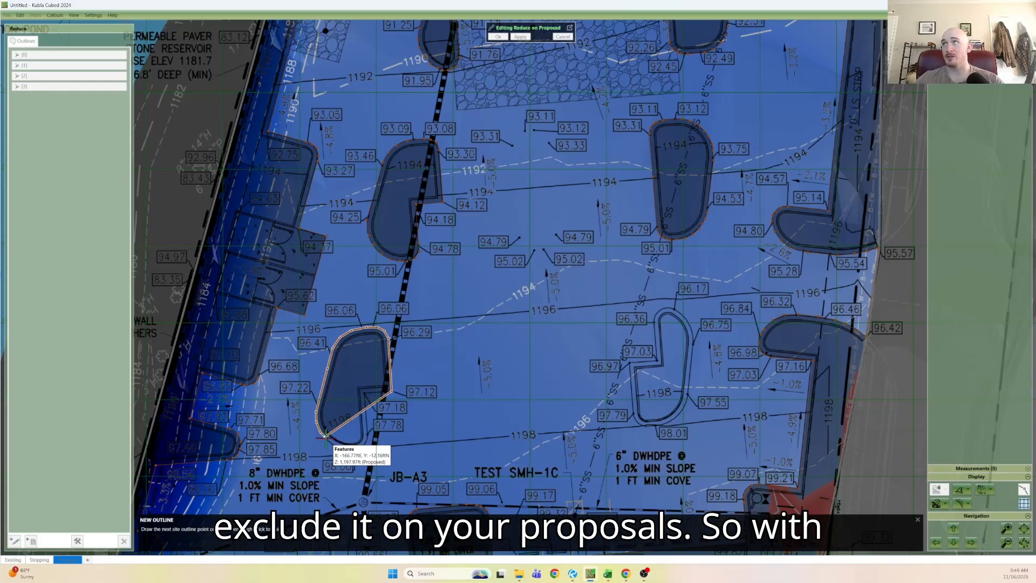
click(328, 440)
click(338, 448)
click(351, 450)
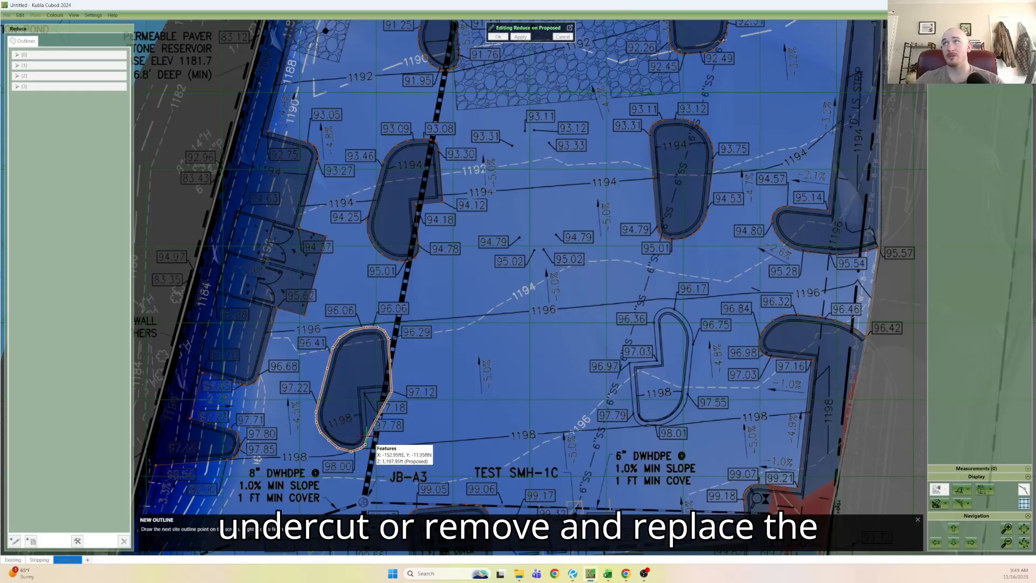
click(367, 435)
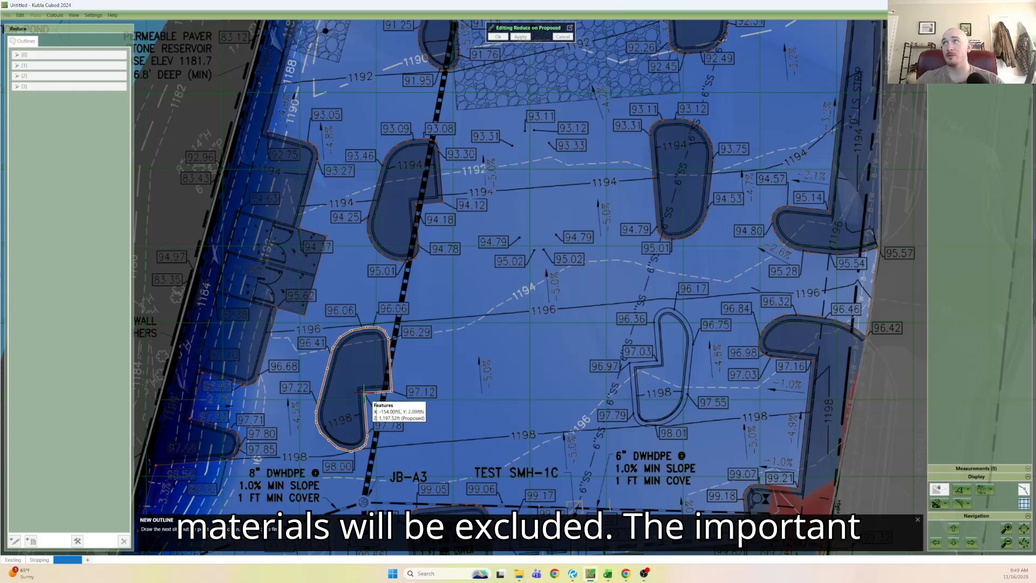
click(363, 390)
click(919, 533)
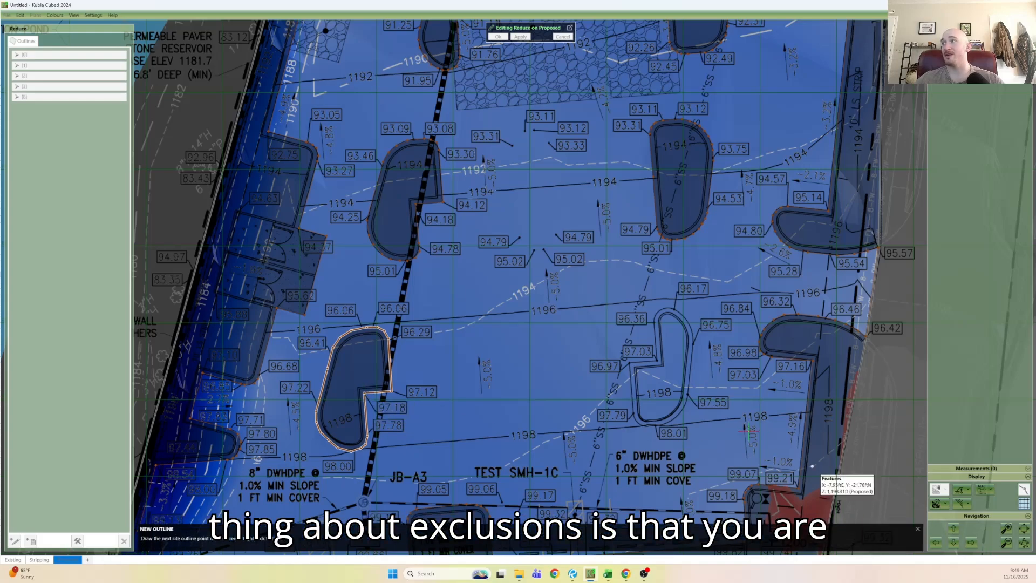
Outline the east 1198 island from the 97.03 notch around its curb, accept it without a tag, and confirm the Reduce boundary edit.
right_drag(670, 393, 461, 345)
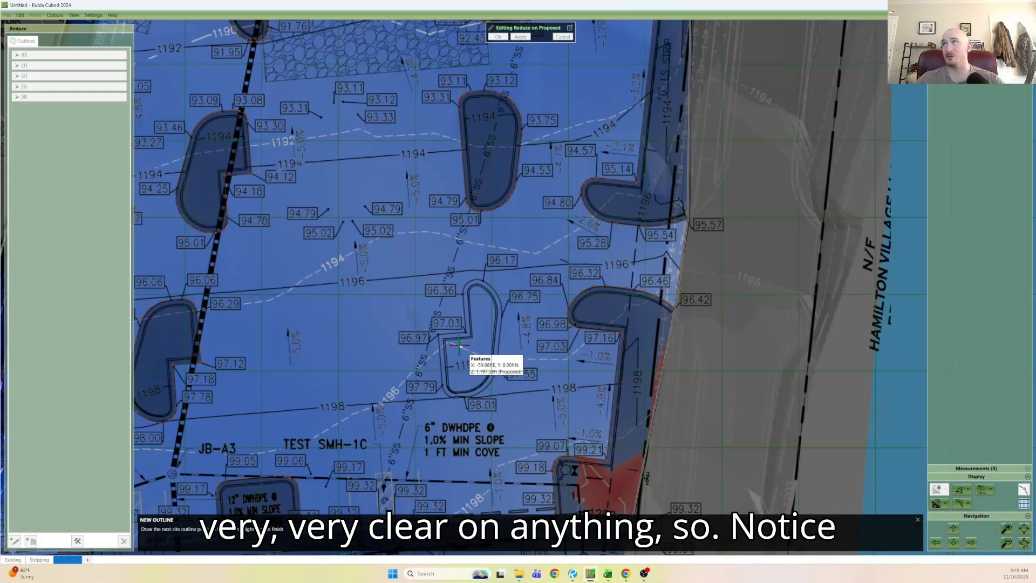
click(465, 330)
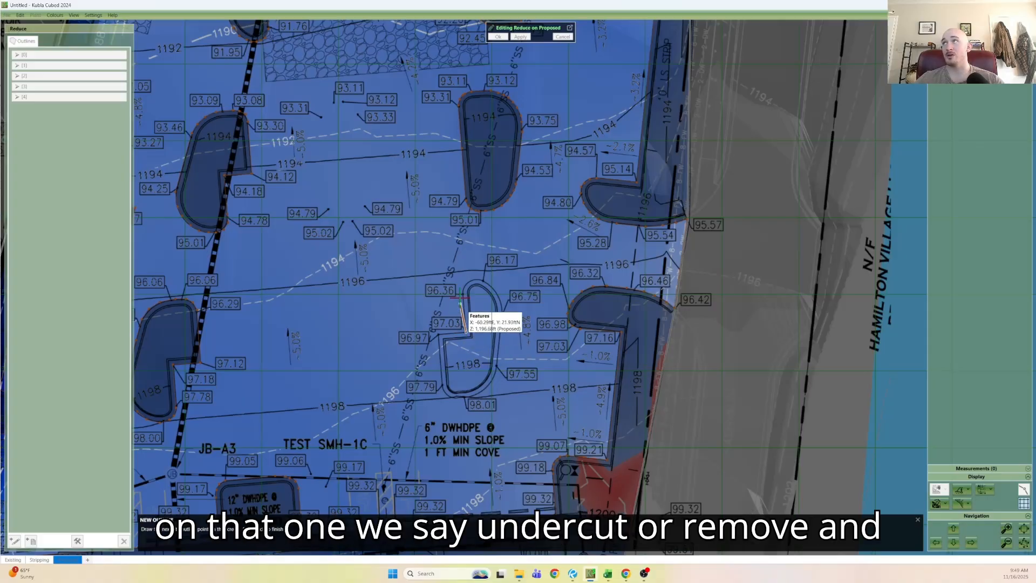
mouse_move(463, 290)
mouse_down()
mouse_move(483, 280)
mouse_move(503, 308)
mouse_move(488, 383)
mouse_move(465, 396)
mouse_move(441, 386)
mouse_move(438, 332)
mouse_up()
click(900, 530)
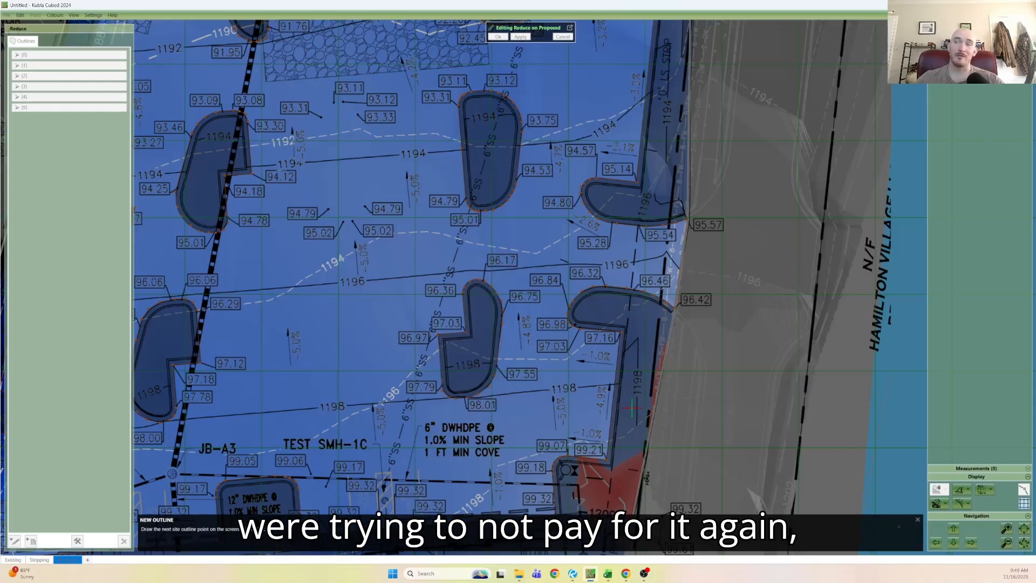
scroll(561, 345, down, 2)
scroll(447, 277, down, 3)
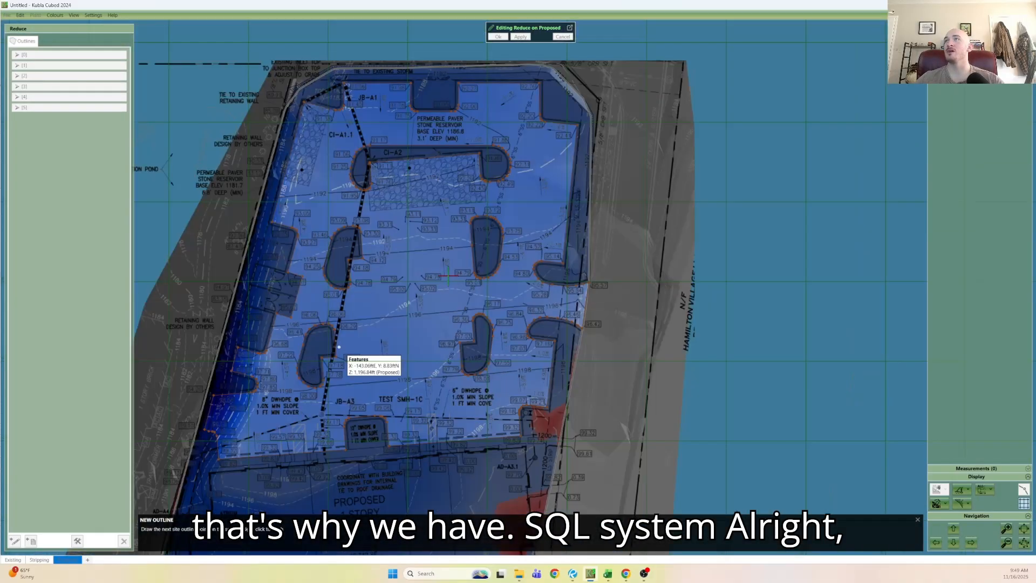
scroll(448, 276, up, 2)
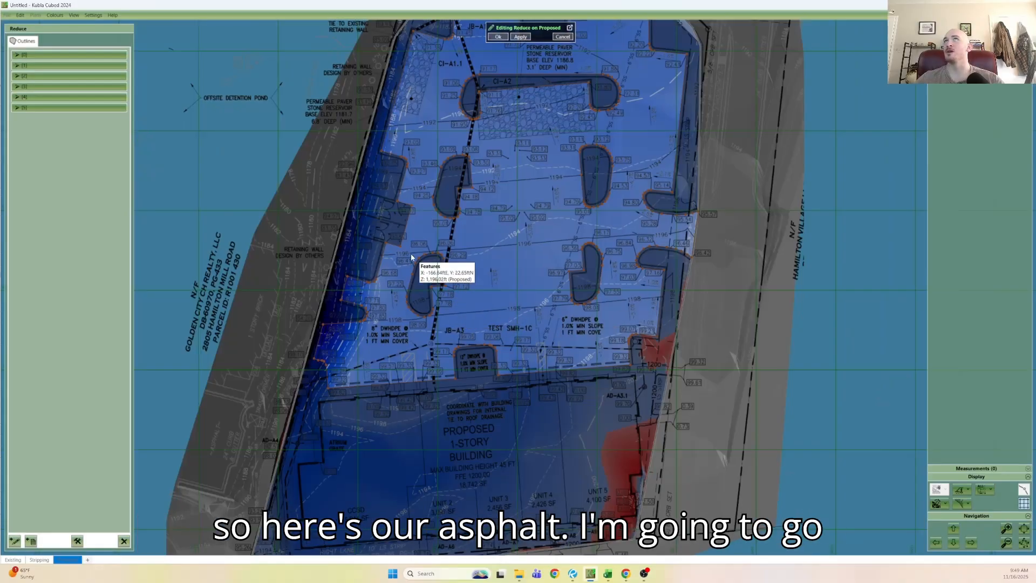
click(497, 36)
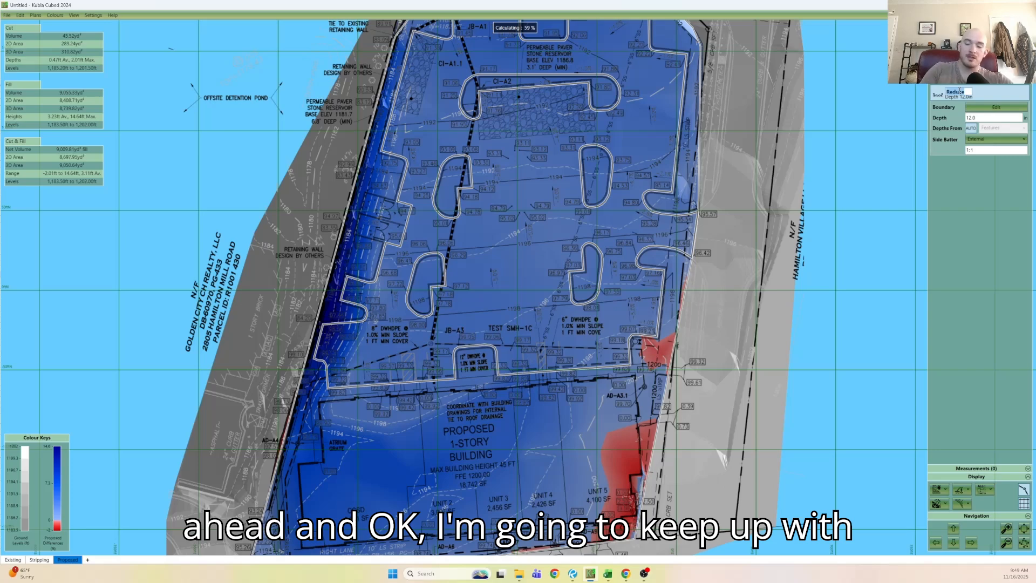
Rename the Reduce feature to Asphalt Adjust and set its depth to 9.5 in.
text(sp)
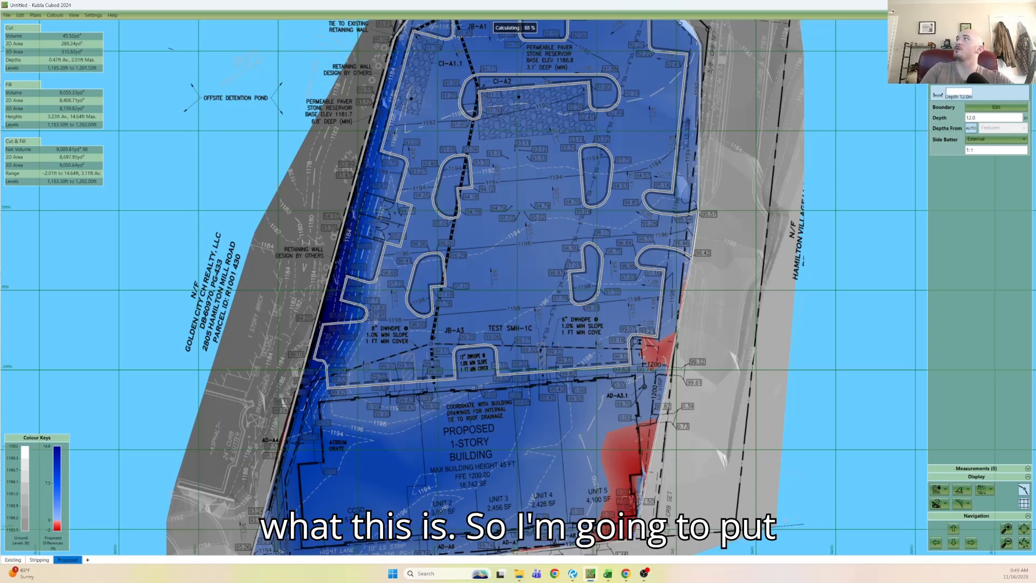
text(halt Adjust)
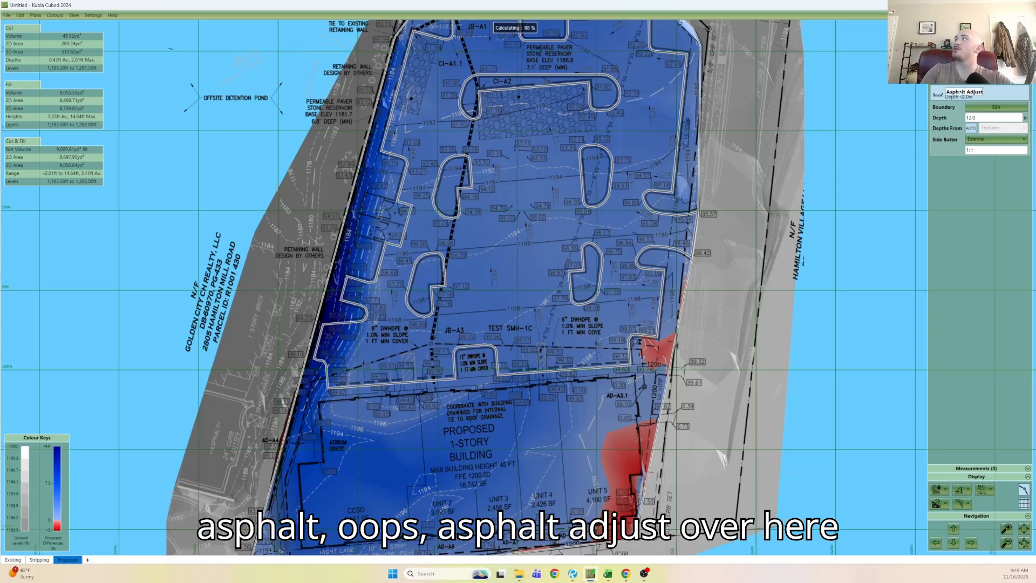
key(Return)
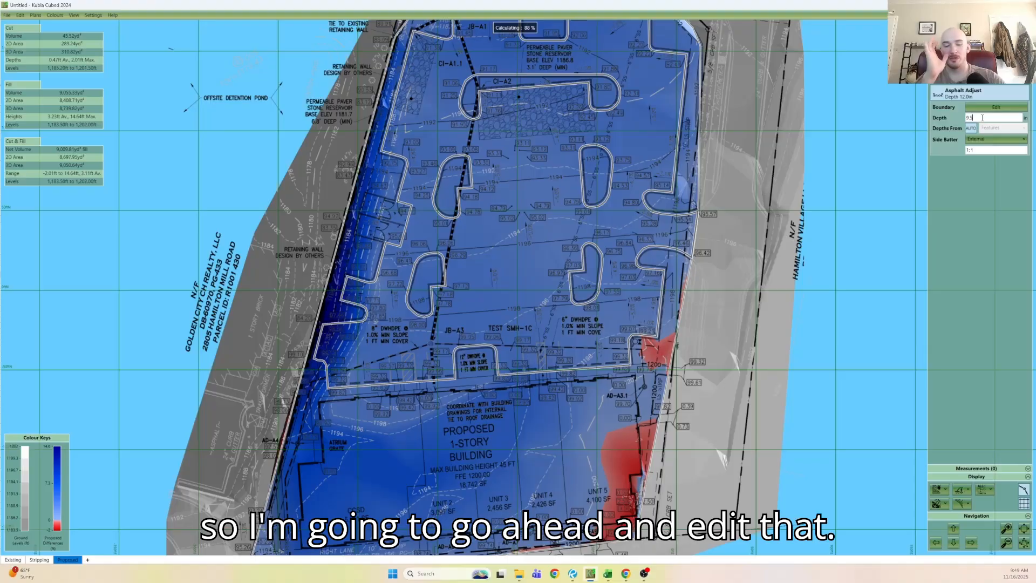
key(Return)
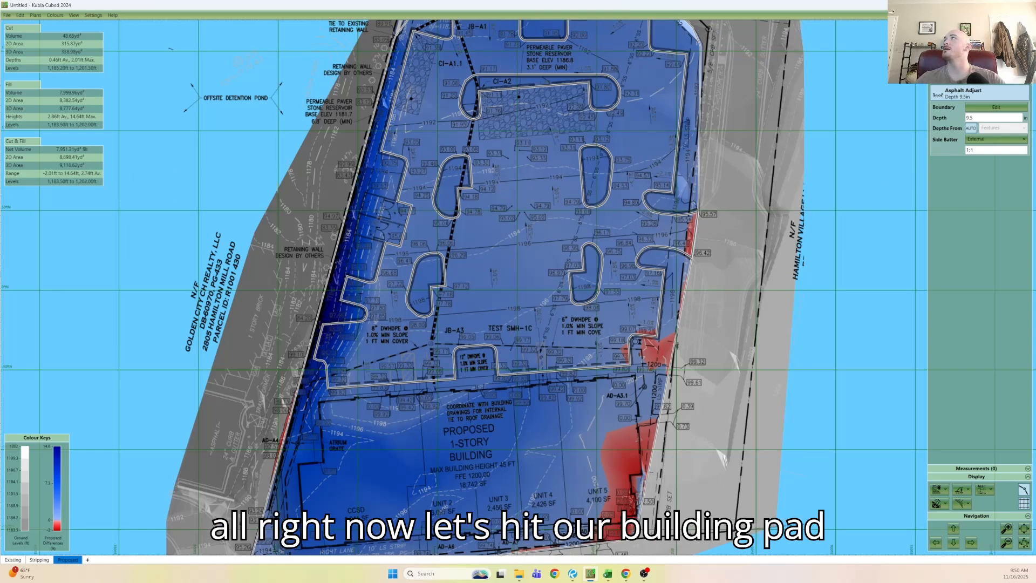
Add another Reduce feature to the proposed surface for the building pad.
click(937, 95)
click(917, 211)
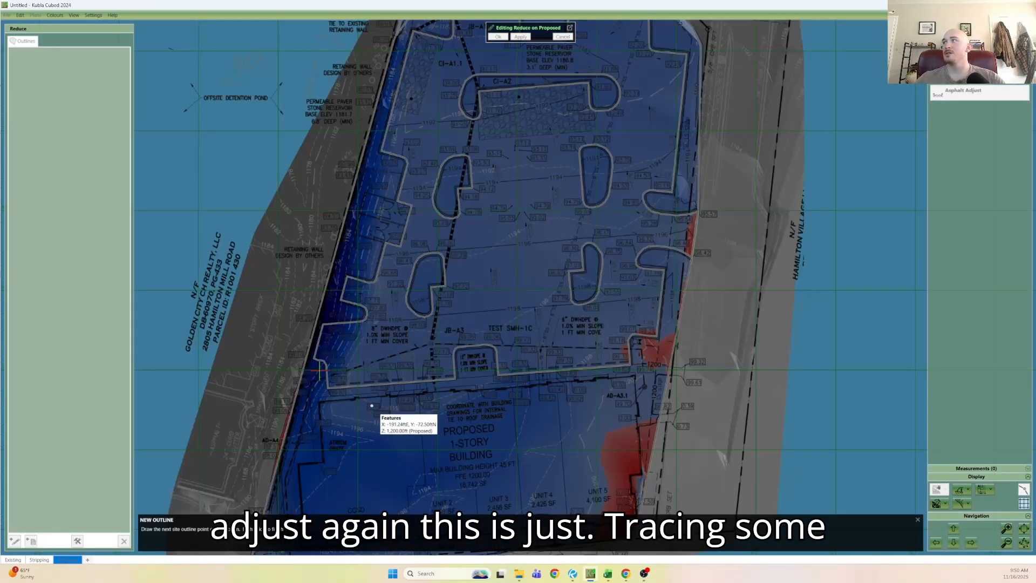
scroll(372, 405, up, 2)
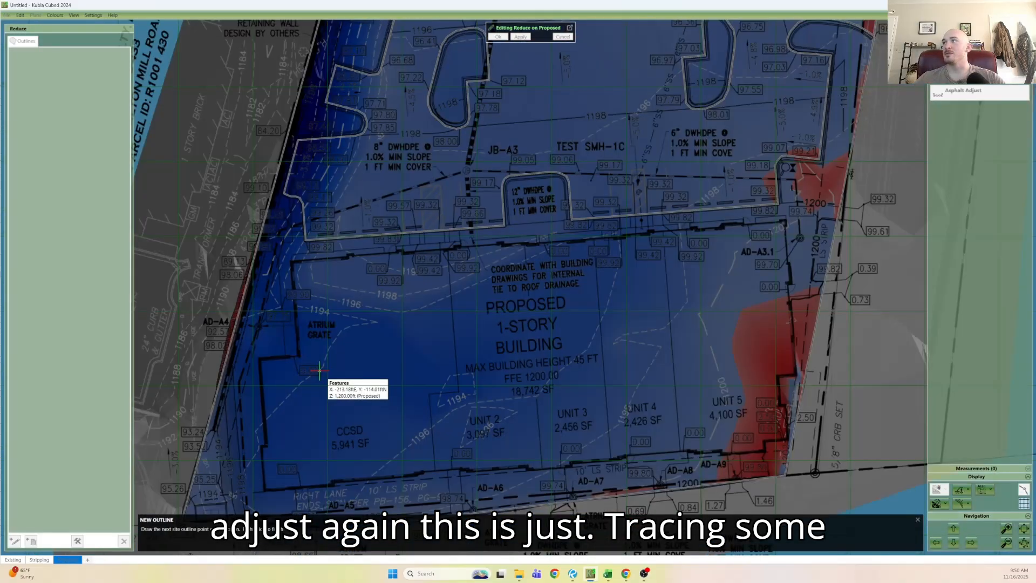
click(291, 263)
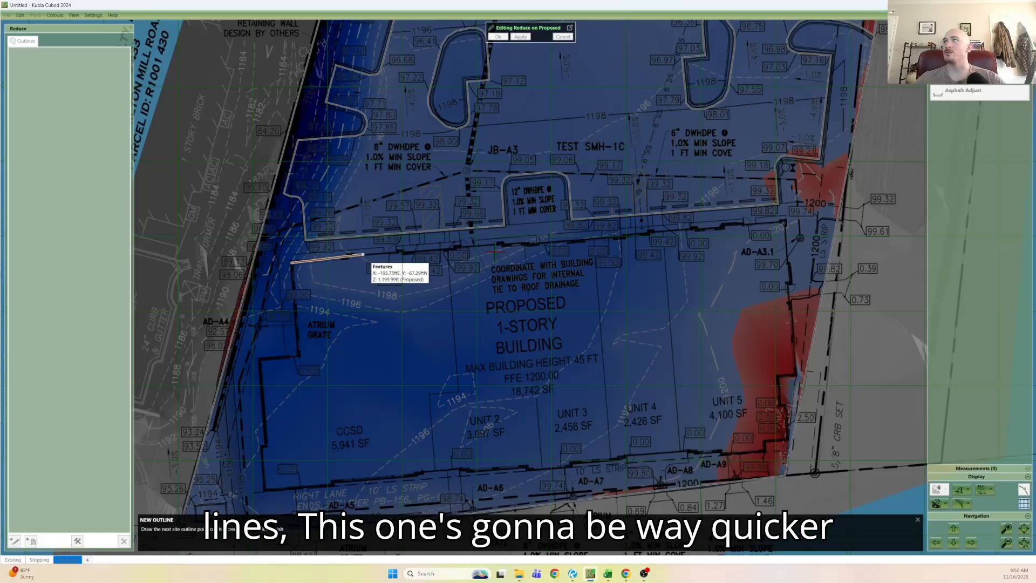
click(526, 244)
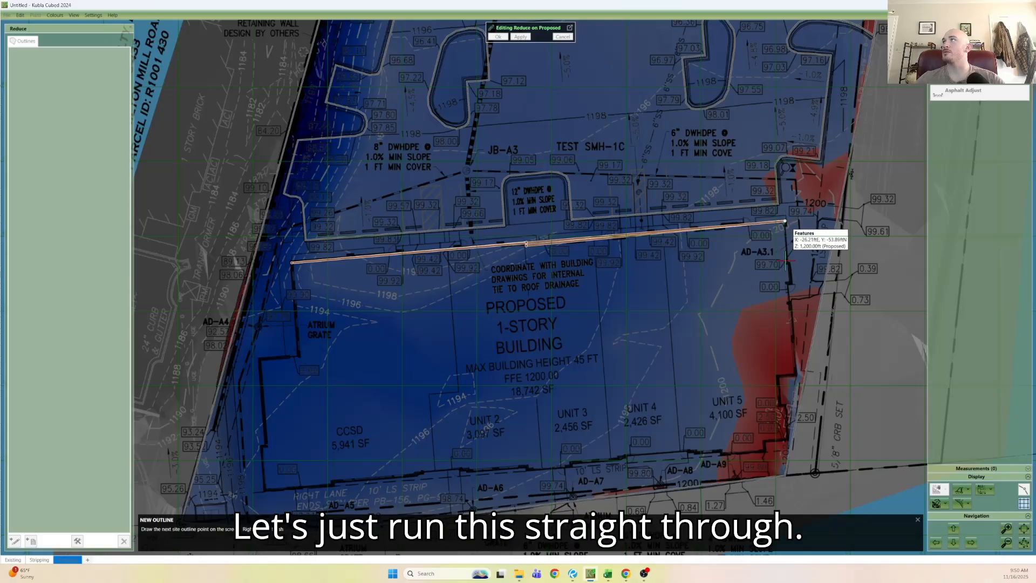
right_click(884, 533)
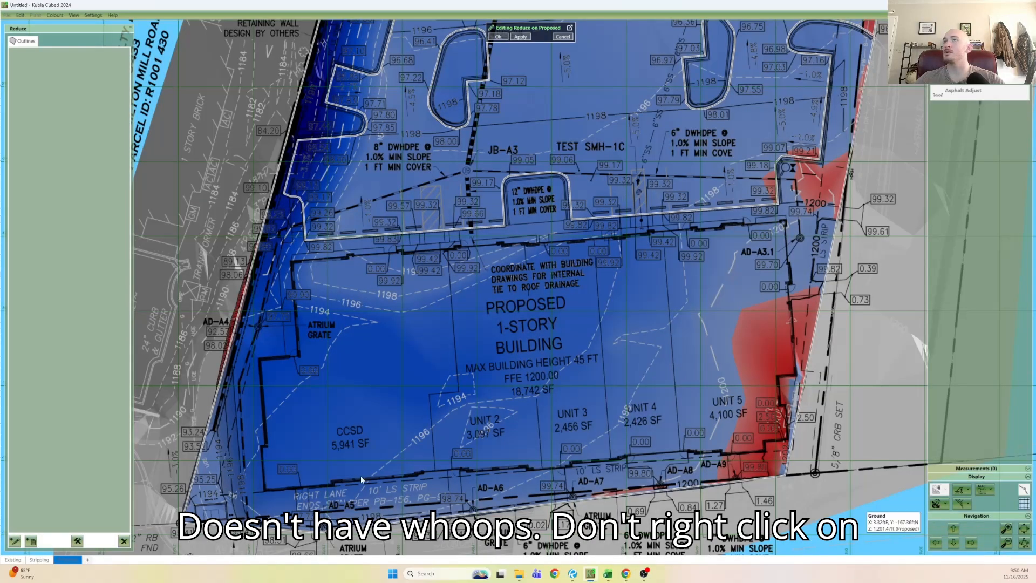
Start a new building pad outline at the northwest corner, straight along the north wall and down the east wall into the Unit 5 notch.
click(15, 540)
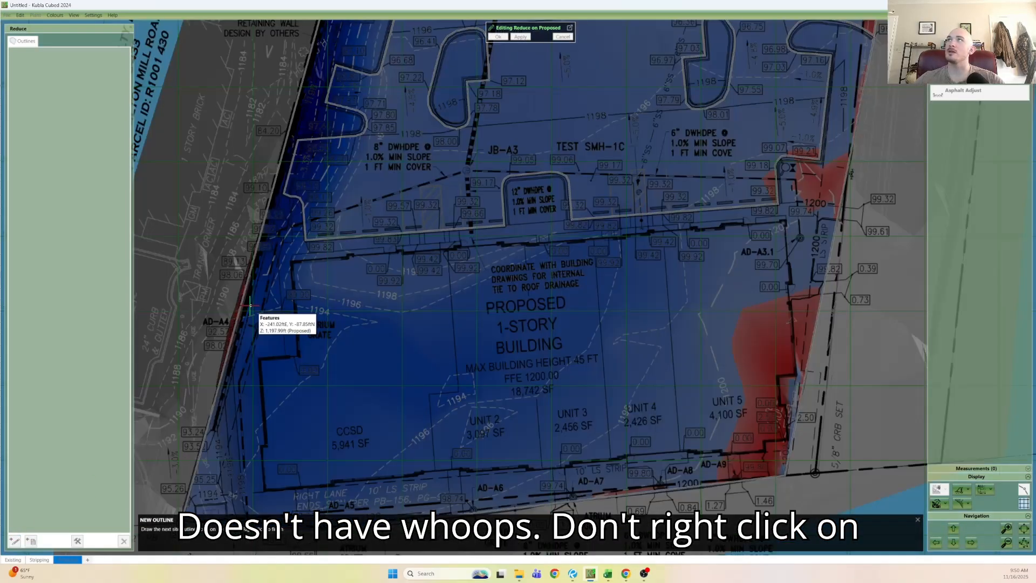
click(291, 263)
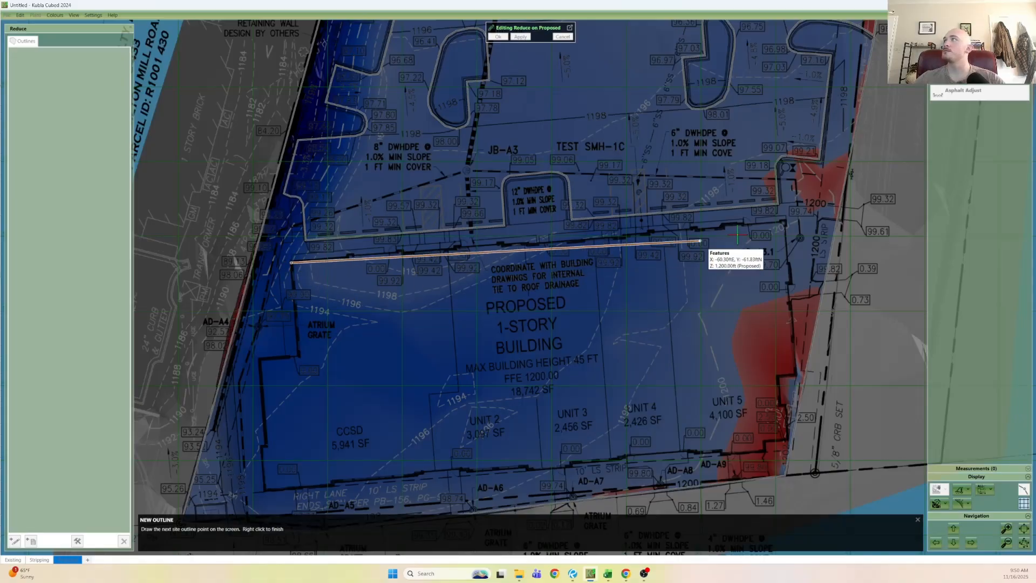
click(784, 221)
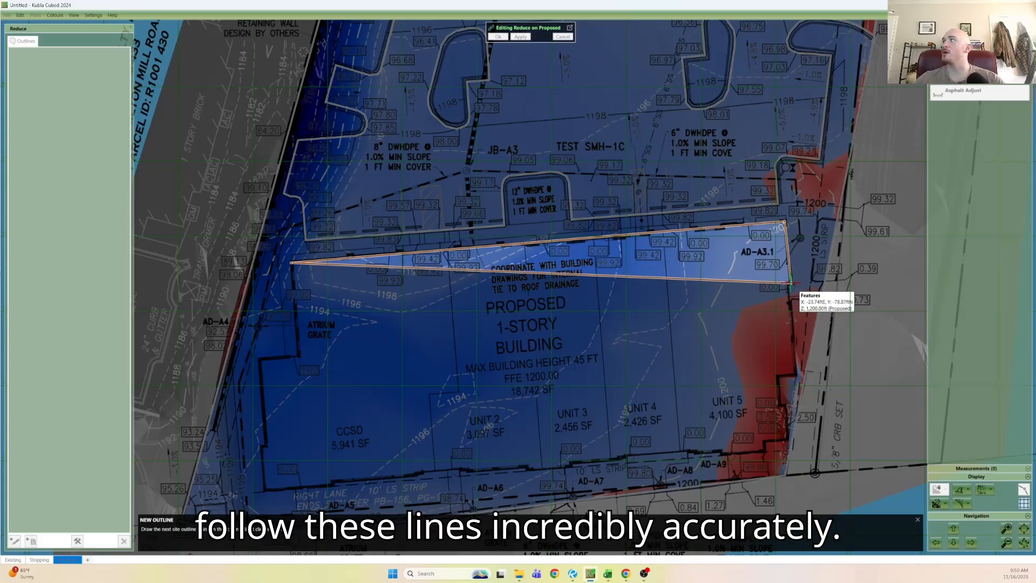
click(789, 283)
click(796, 374)
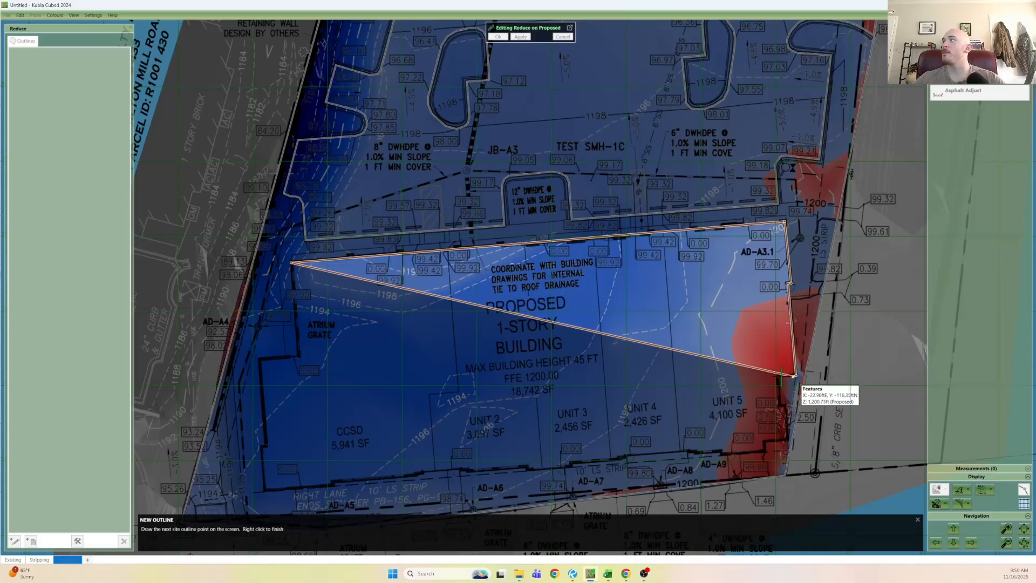
click(778, 405)
click(786, 405)
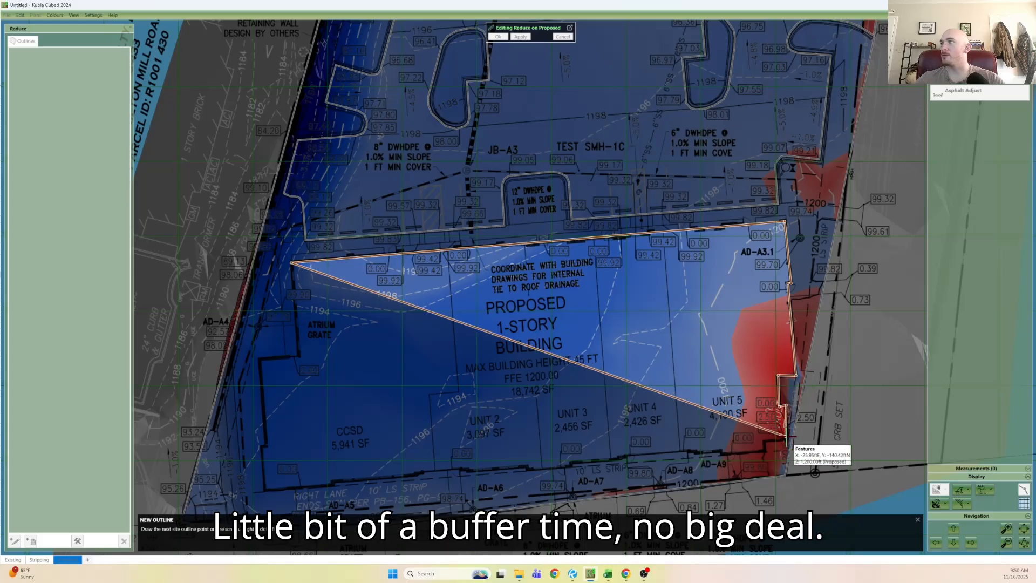
Extend the building outline around the southeast corner and through the jogs along Unit 5's south wall.
click(788, 437)
click(764, 440)
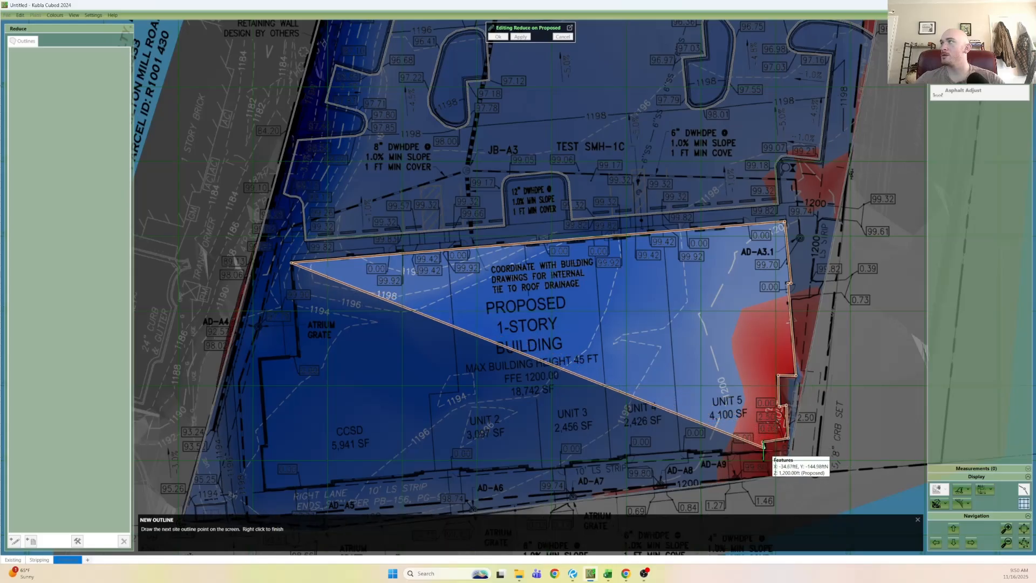
click(763, 450)
click(722, 451)
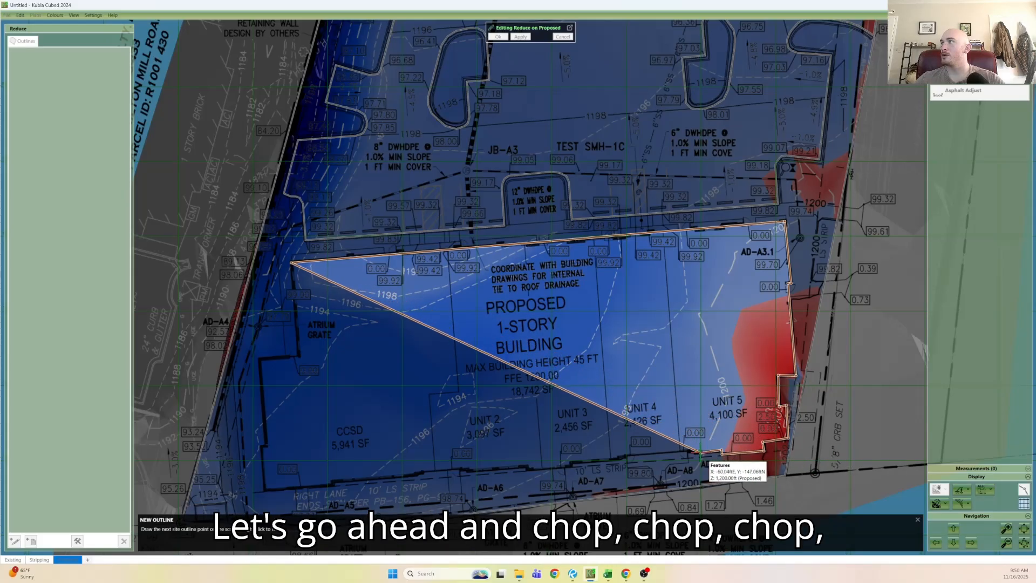
click(695, 451)
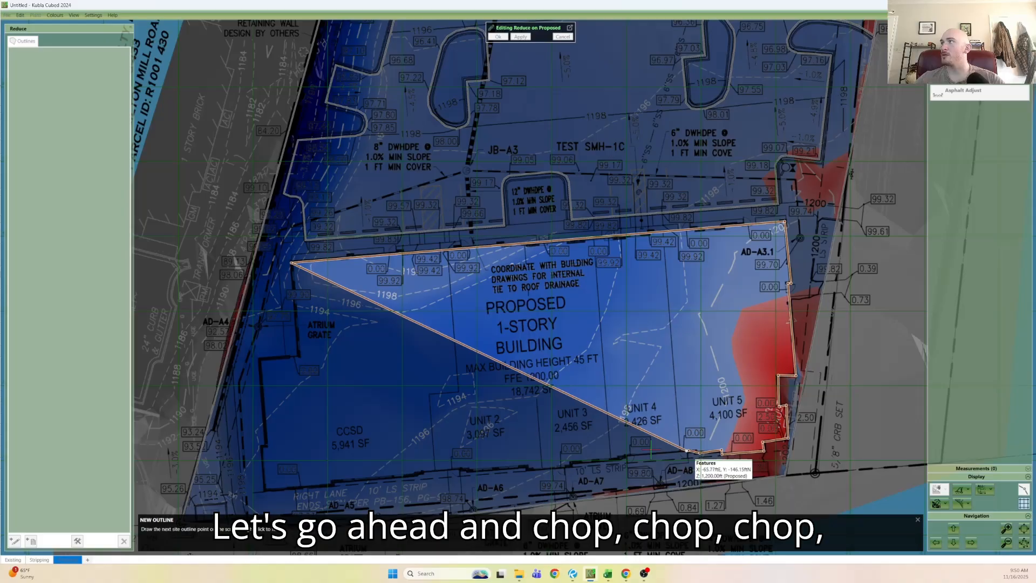
Continue the building pad outline west along the jogged south wall, past Units 4, 3 and 2 to CCSD's south side.
click(617, 458)
click(572, 462)
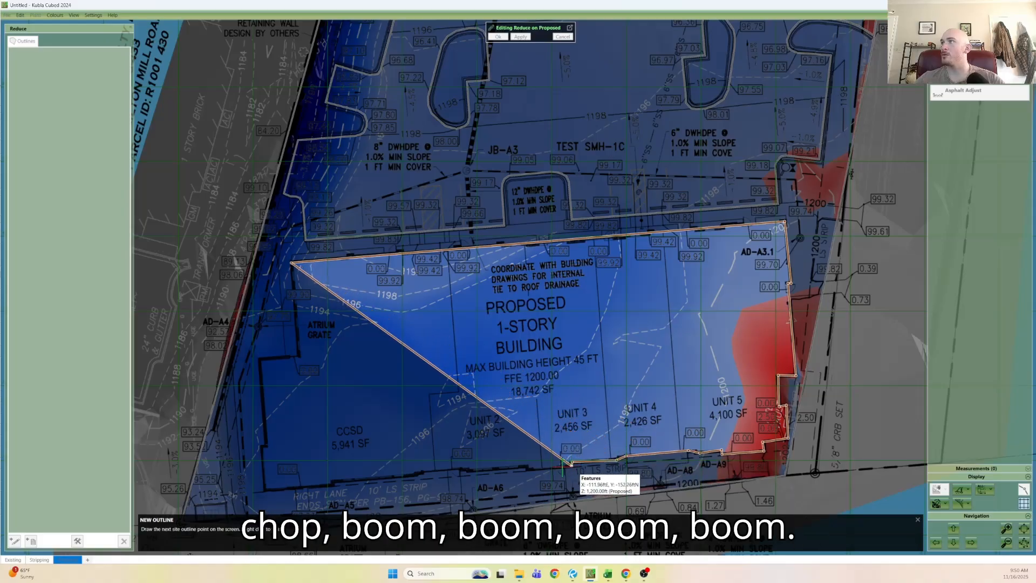
click(527, 467)
click(471, 470)
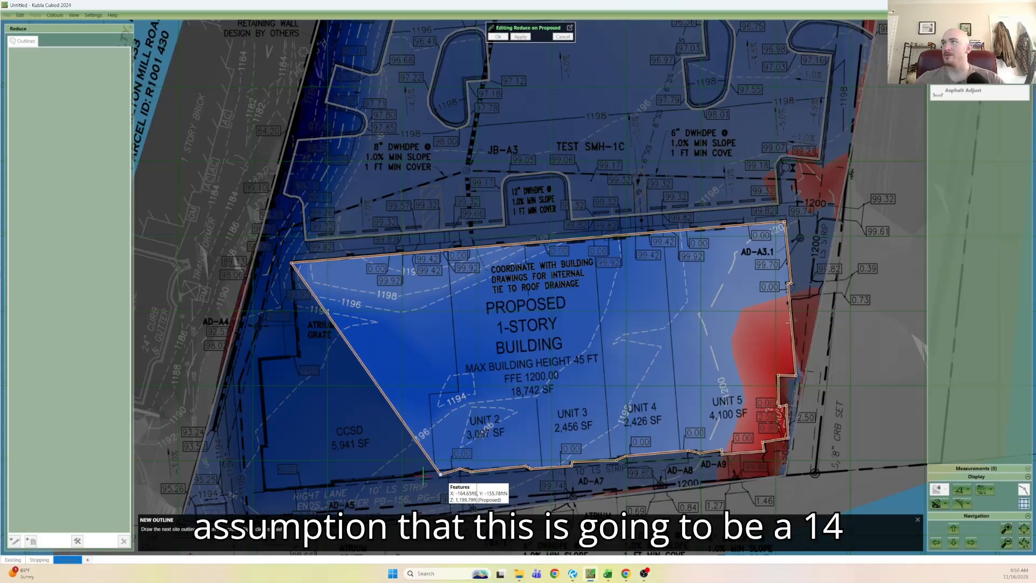
click(419, 472)
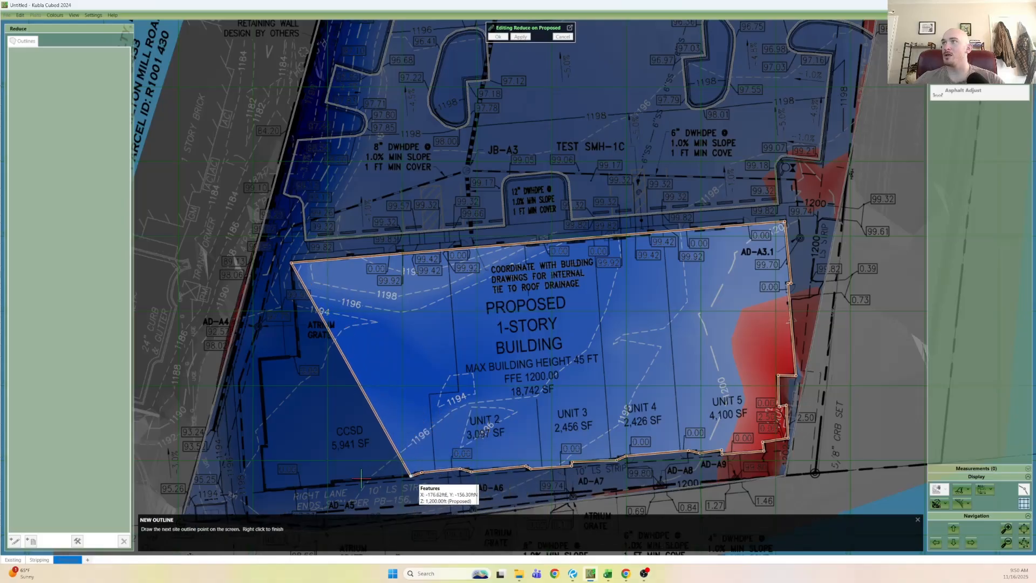
click(330, 480)
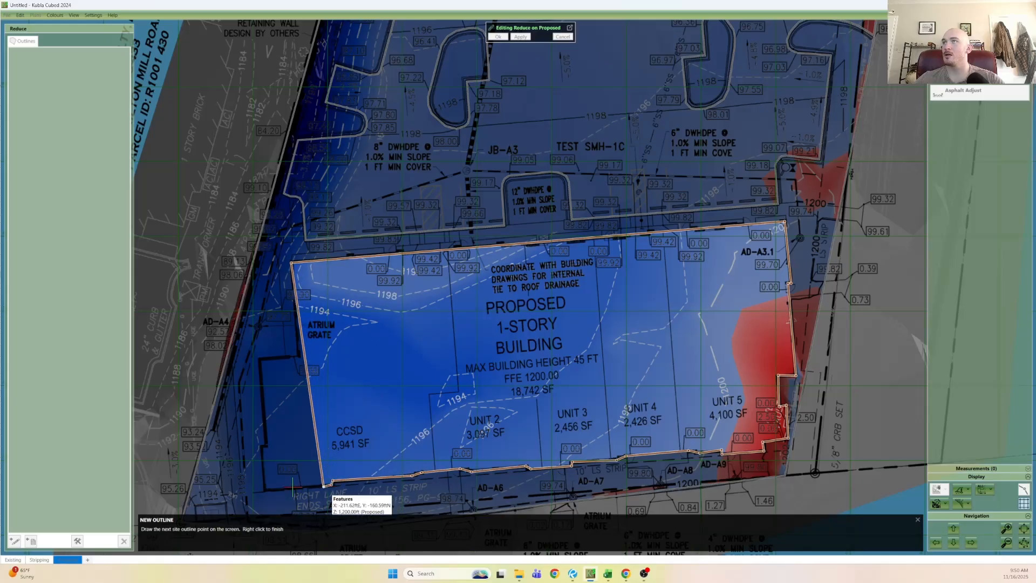
Finish the building outline around the southwest corner and up the west wall to the atrium grate notch, and accept the Reduce boundary.
click(264, 489)
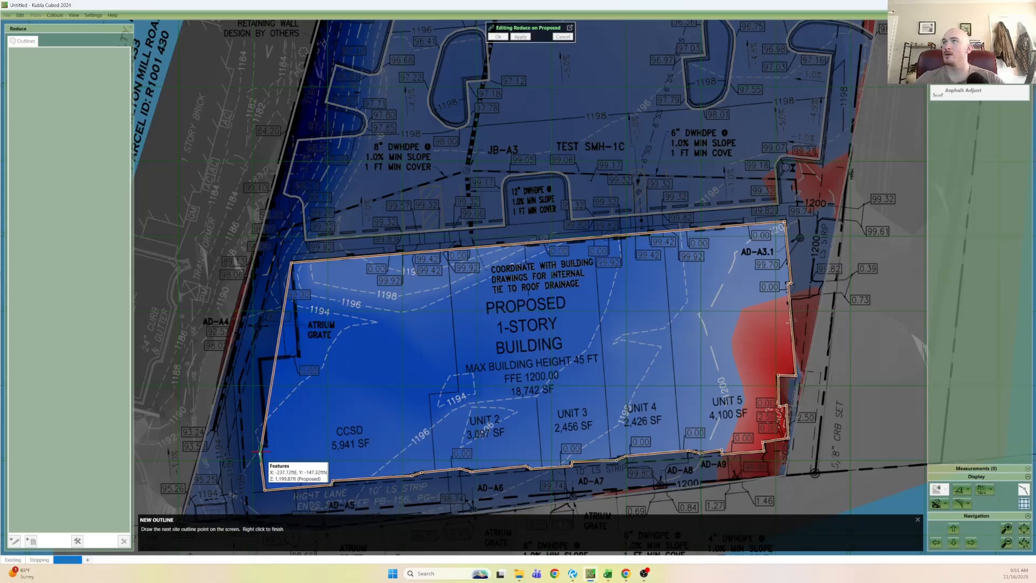
click(264, 446)
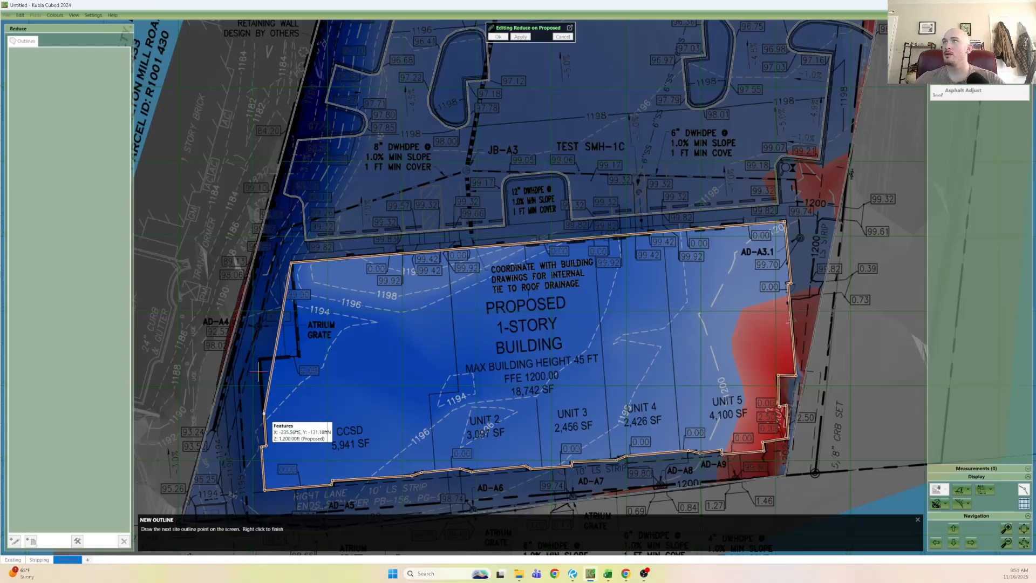
click(260, 361)
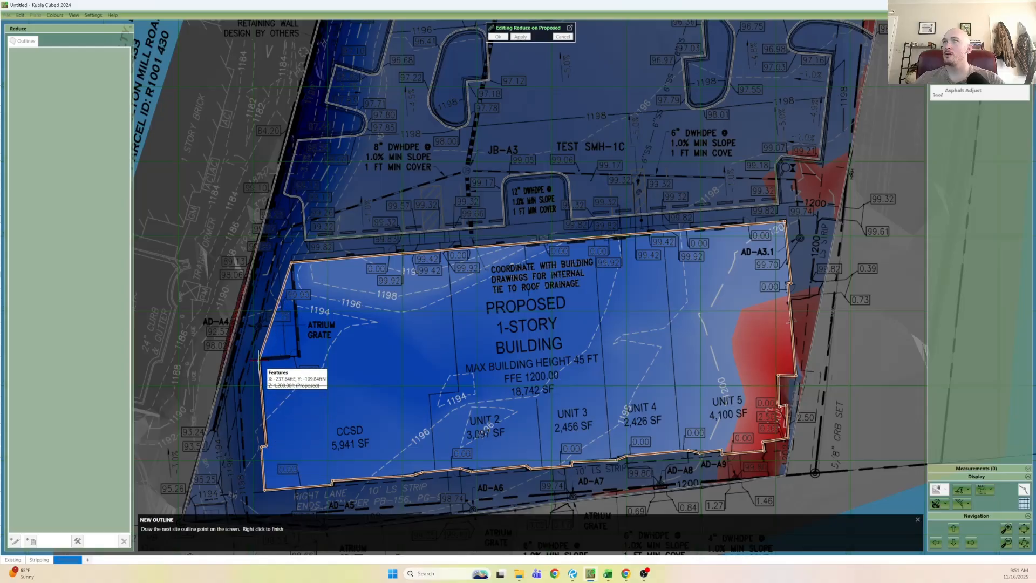
right_click(300, 357)
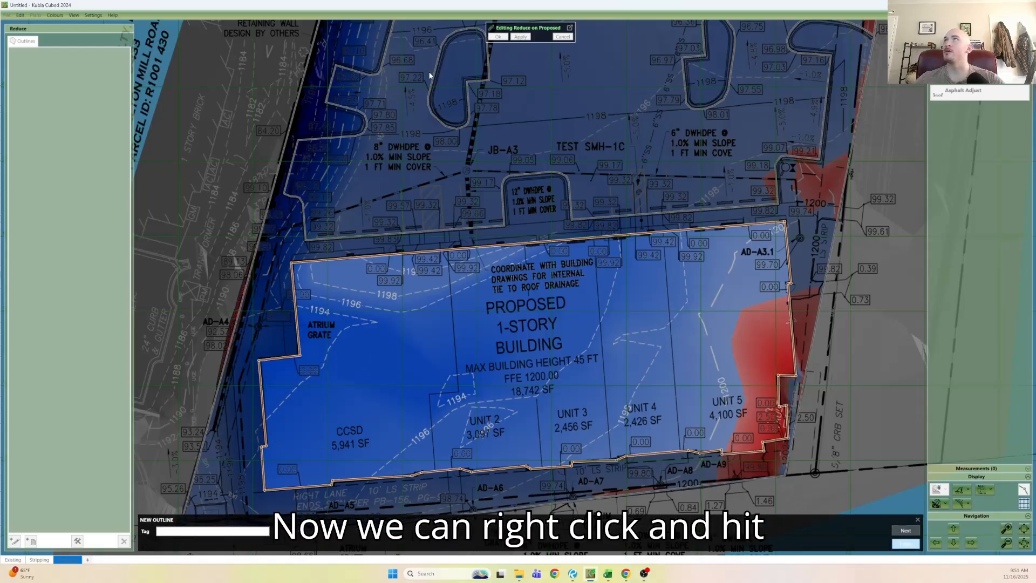
key(Return)
click(497, 36)
Rename the new Reduce feature to Building Pad Adjust and set its depth to 14 in.
double_click(955, 111)
text(Buil)
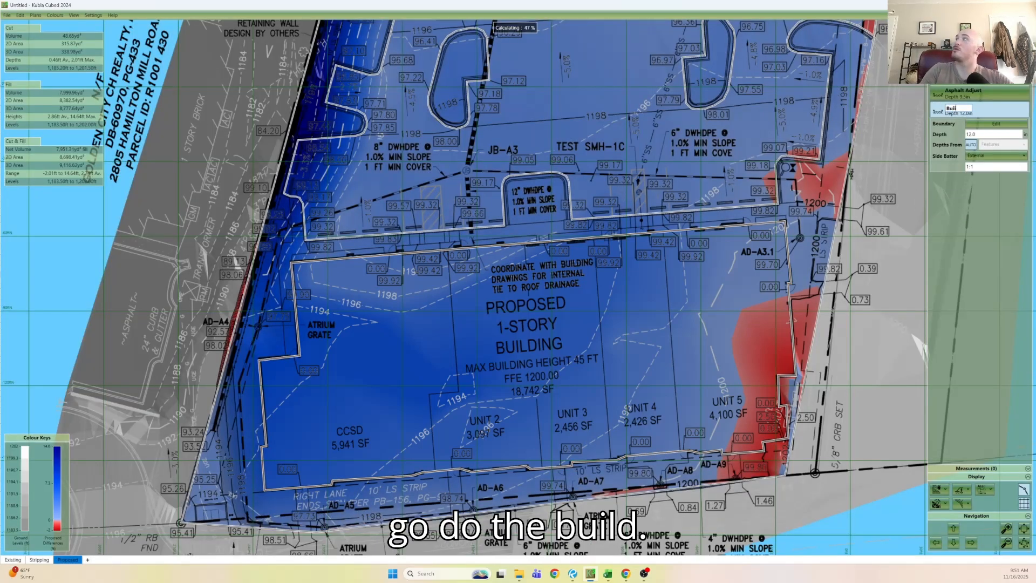
key(BackSpace)
key(BackSpace)
key(BackSpace)
key(BackSpace)
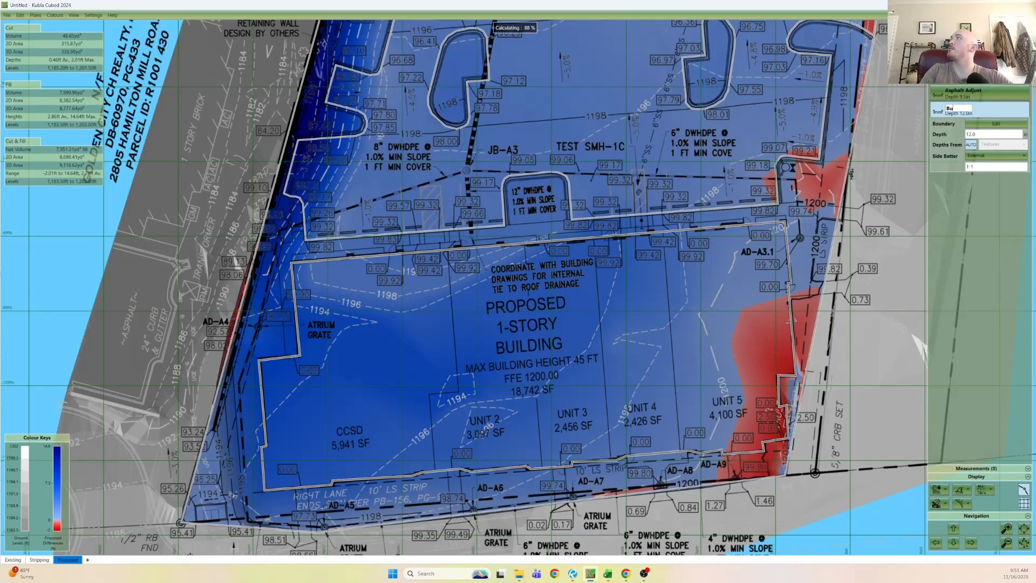
text(ding p)
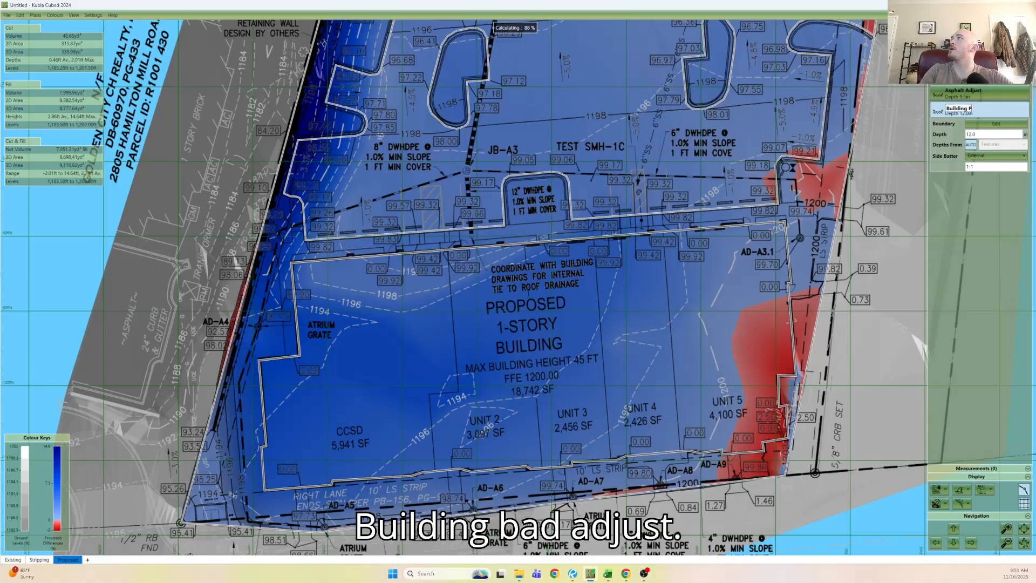
text(ad Adjust)
key(Return)
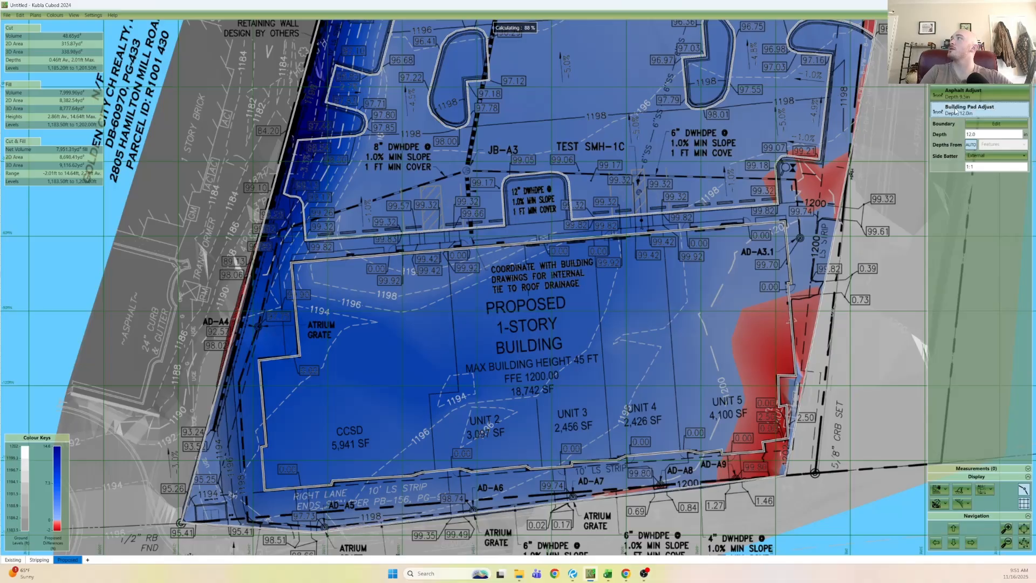
text(143)
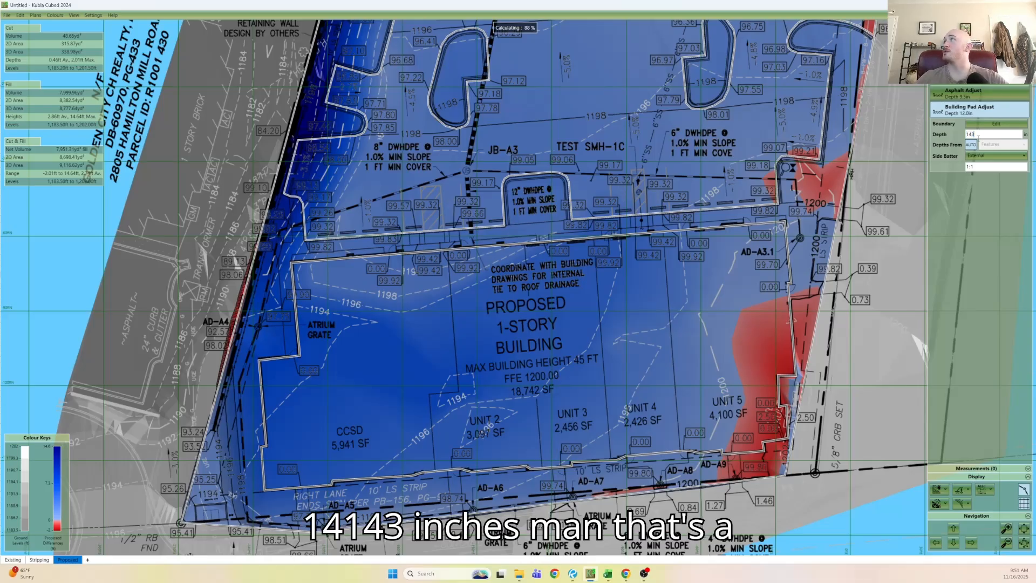
key(Return)
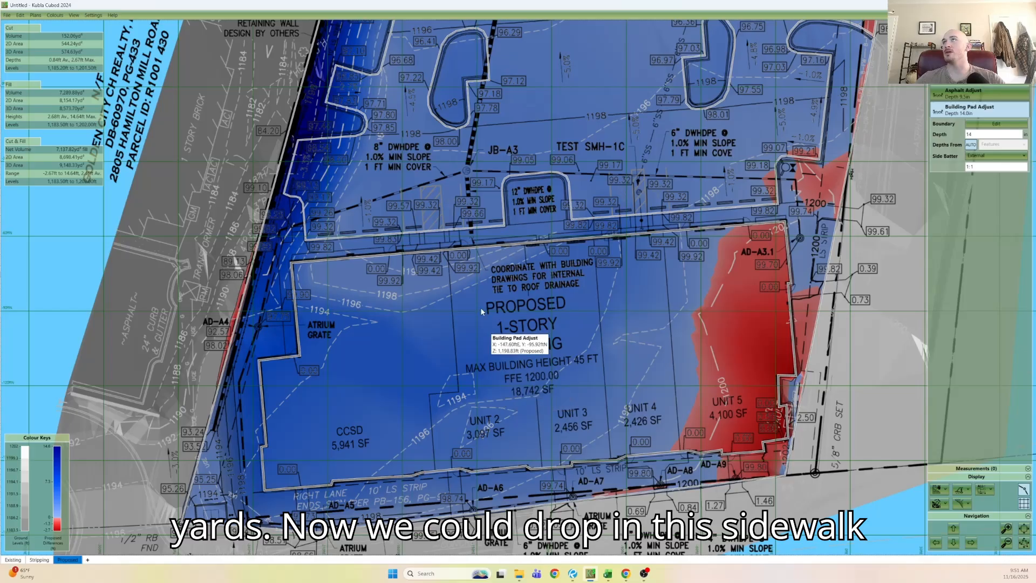
Show the proposed surface in the 3D orbit view with a vertical exaggeration of 2.5X.
scroll(397, 416, down, 1)
middle_drag(398, 415, 328, 516)
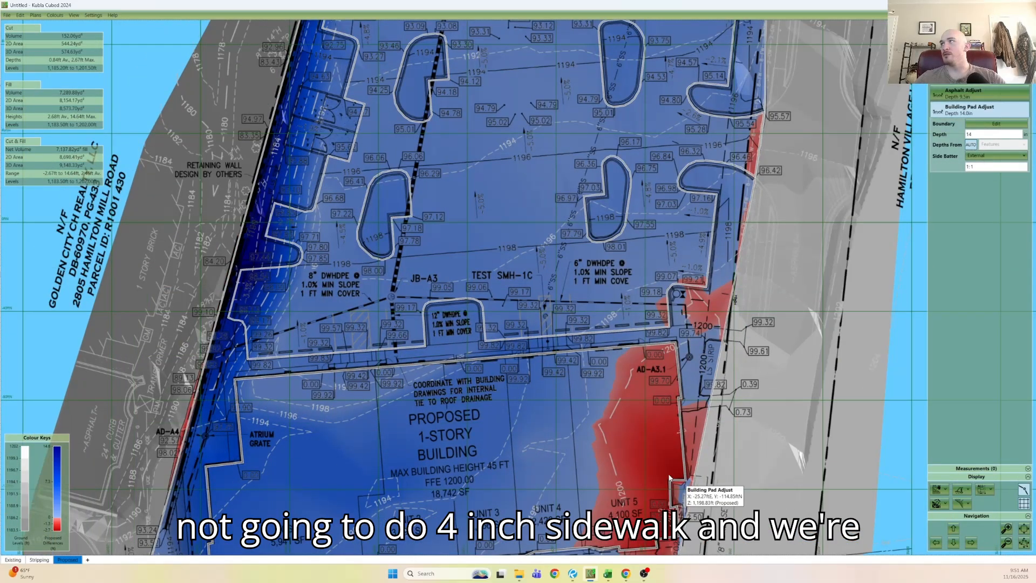
mouse_move(373, 305)
middle_down()
mouse_move(376, 324)
mouse_move(308, 280)
middle_up()
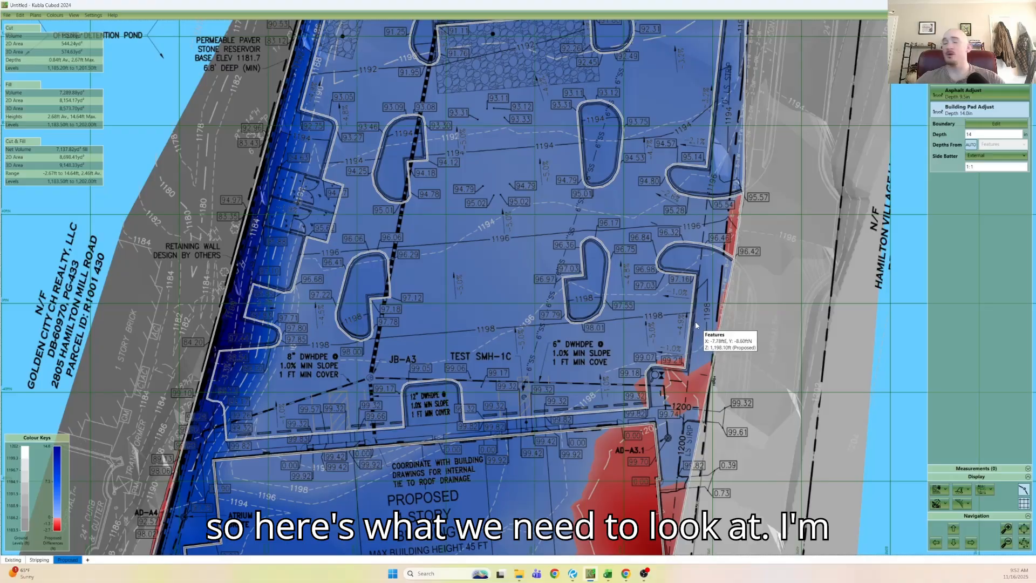
click(938, 489)
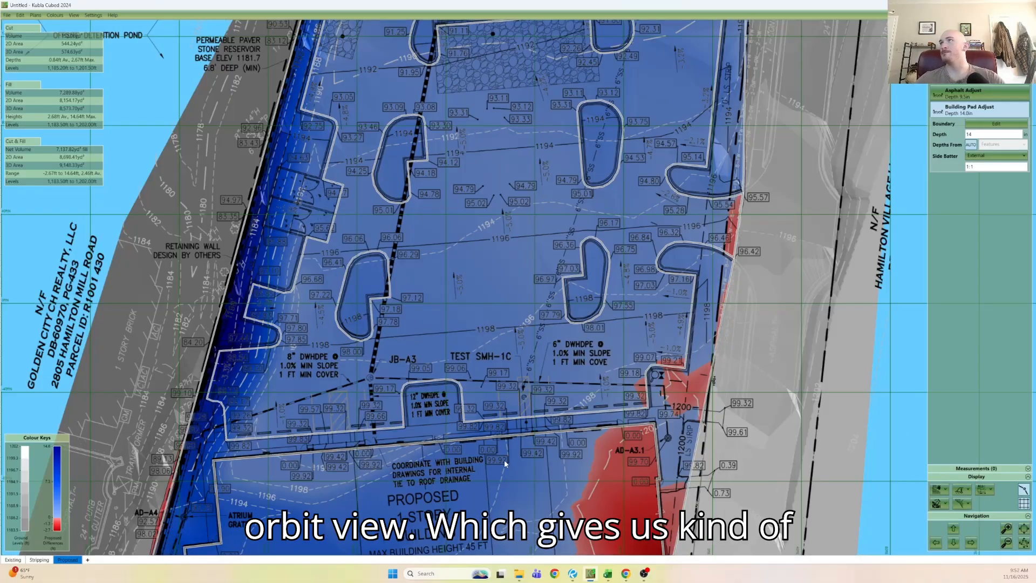
click(954, 516)
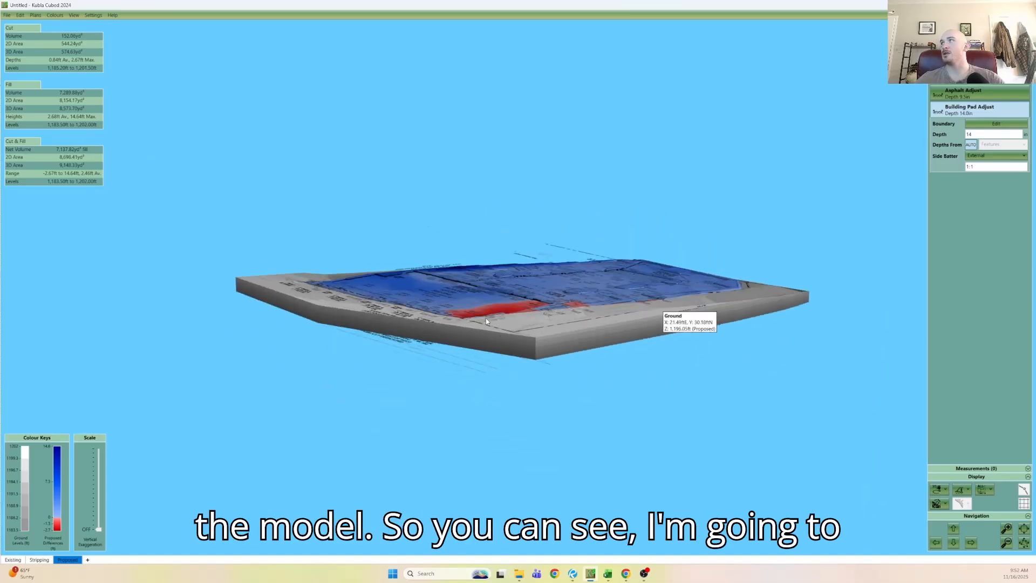
drag(98, 529, 99, 516)
drag(488, 368, 464, 368)
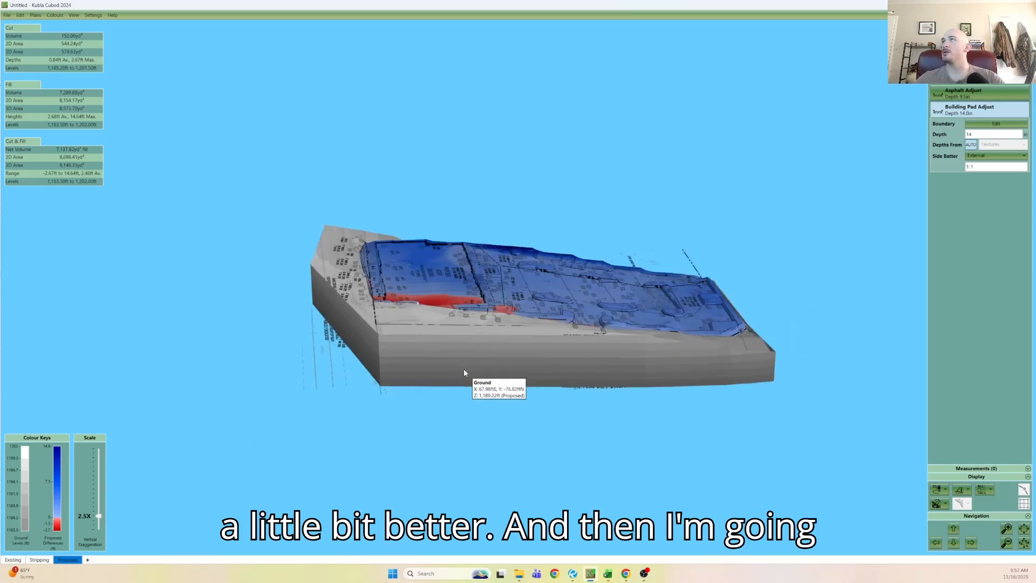
Shade the earthworks by Element Colours to distinguish the building pad from the asphalt area.
click(965, 490)
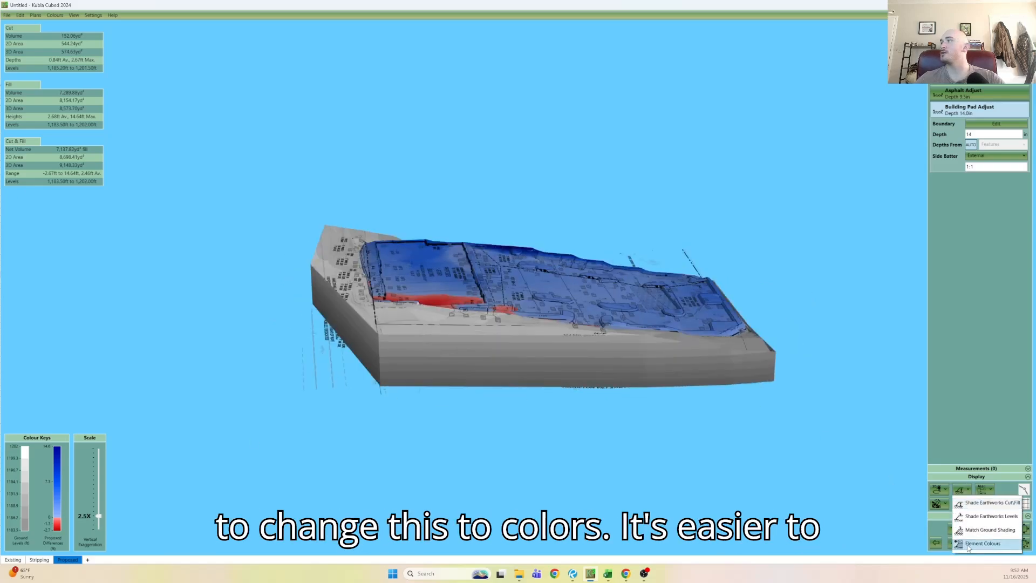
click(970, 548)
drag(519, 345, 449, 279)
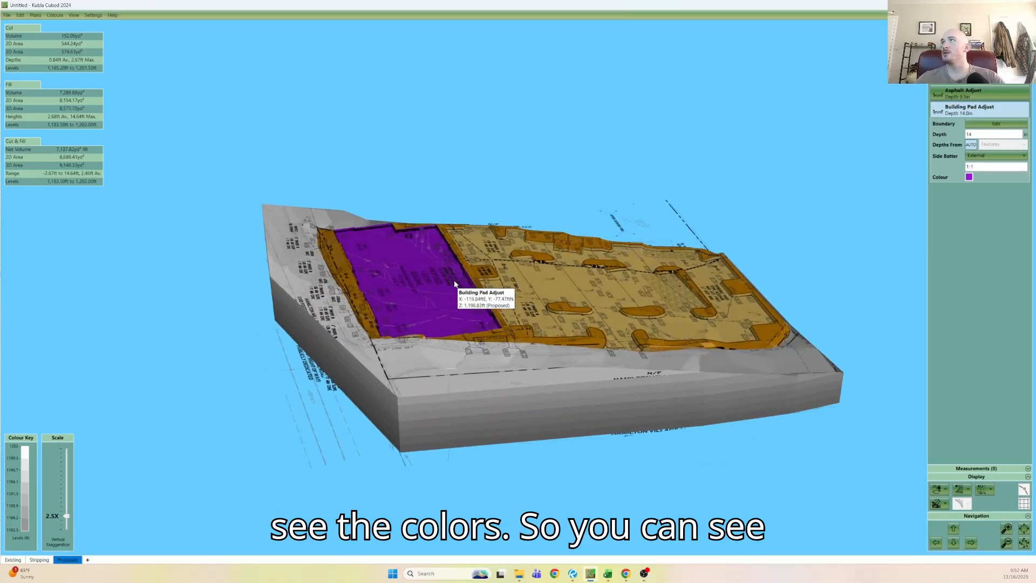
Examine the 3D model around the building pad edge, the asphalt islands and the retaining wall side.
scroll(449, 280, up, 10)
scroll(257, 377, down, 2)
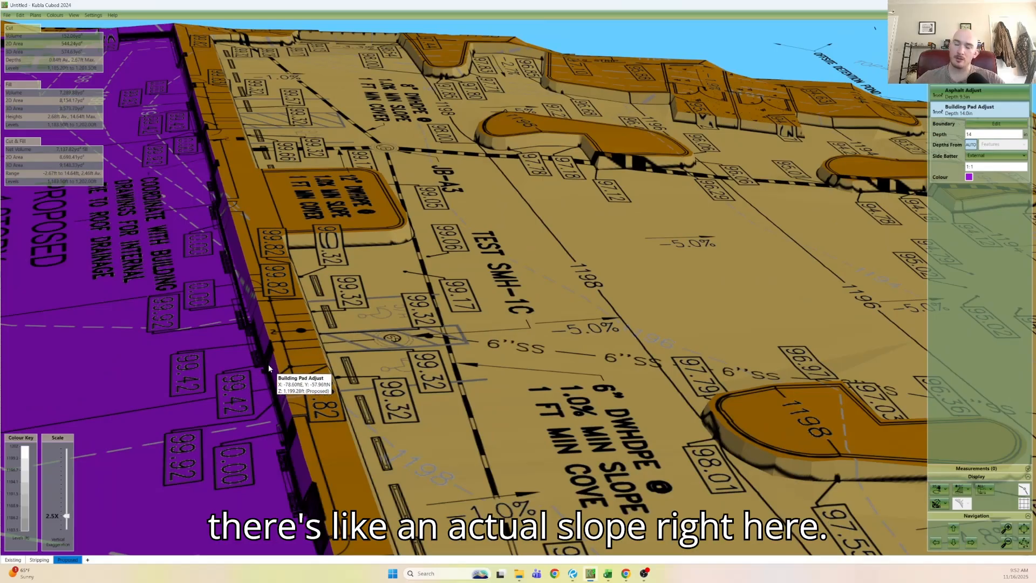
scroll(262, 307, down, 5)
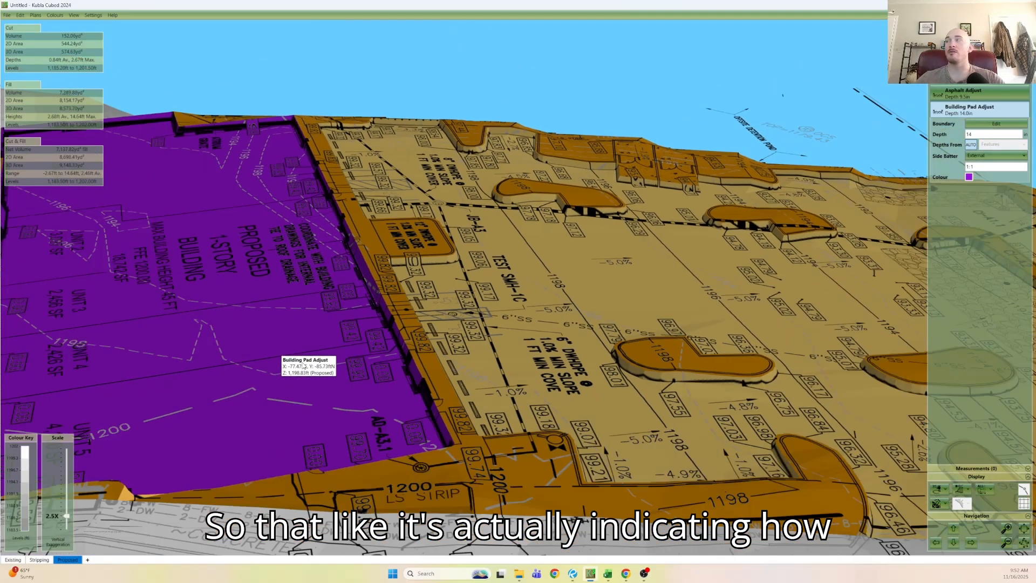
scroll(494, 422, down, 5)
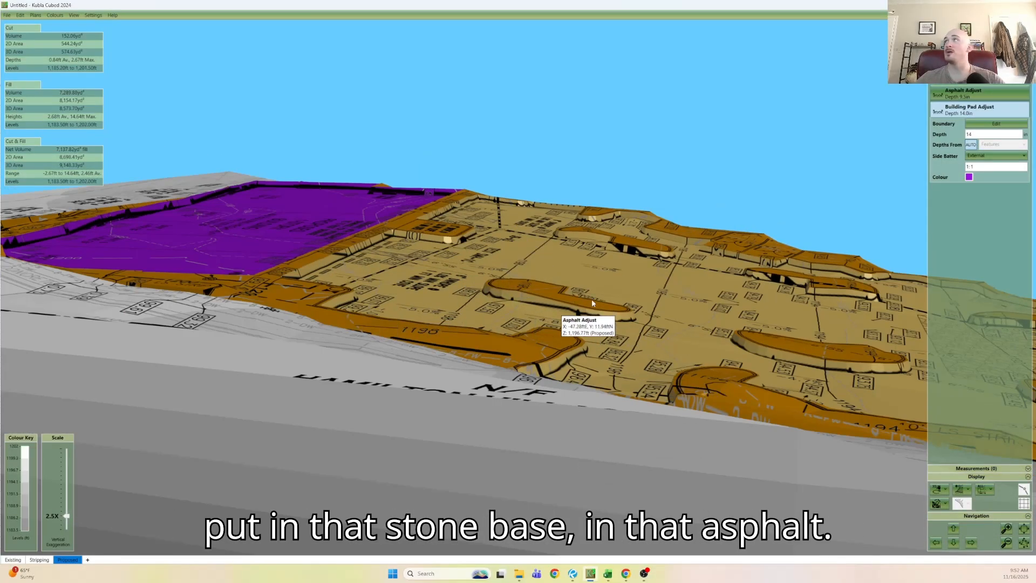
scroll(703, 344, down, 1)
drag(703, 345, 441, 375)
scroll(569, 345, down, 3)
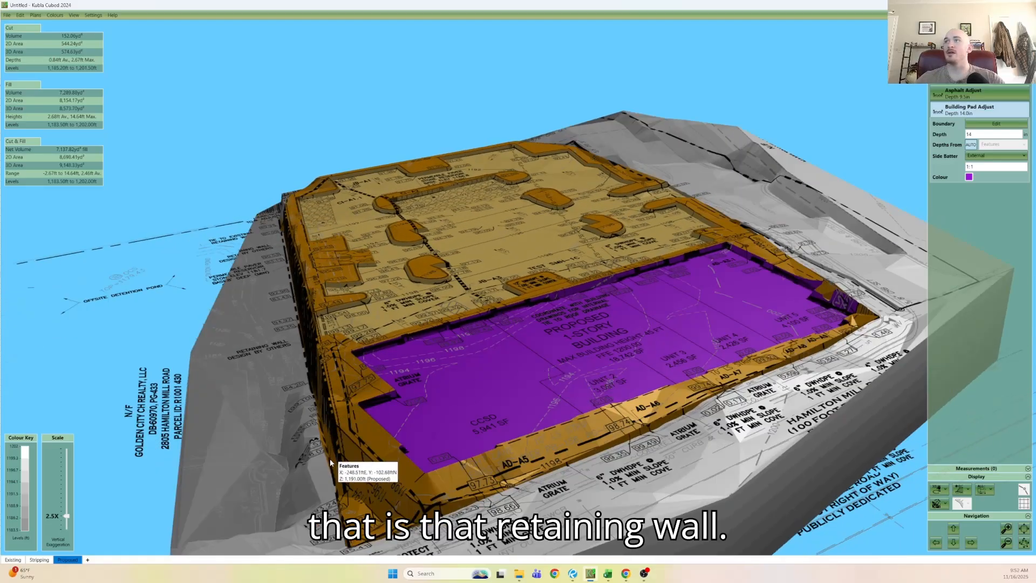
scroll(329, 457, down, 1)
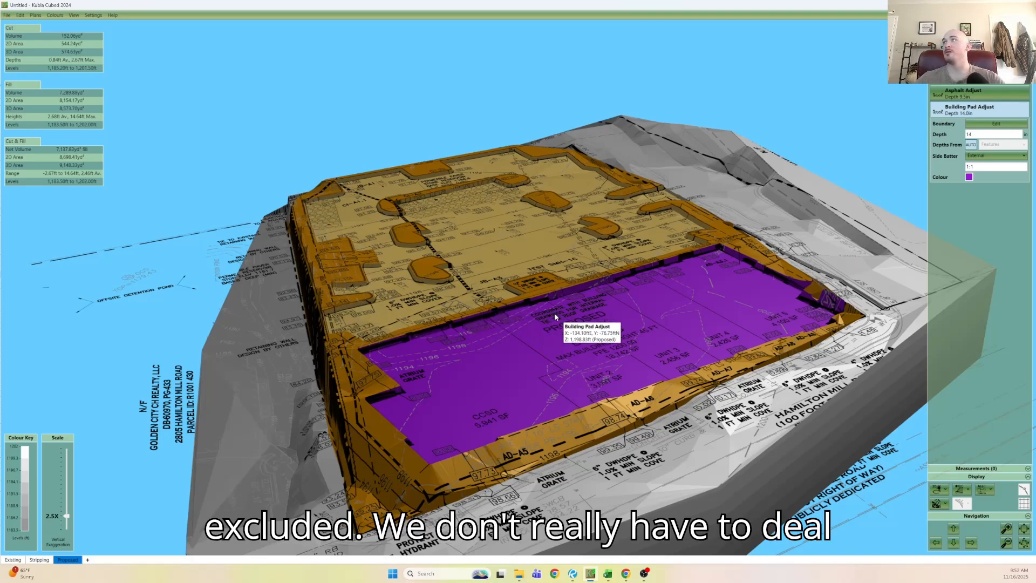
scroll(550, 318, up, 3)
drag(544, 320, 554, 334)
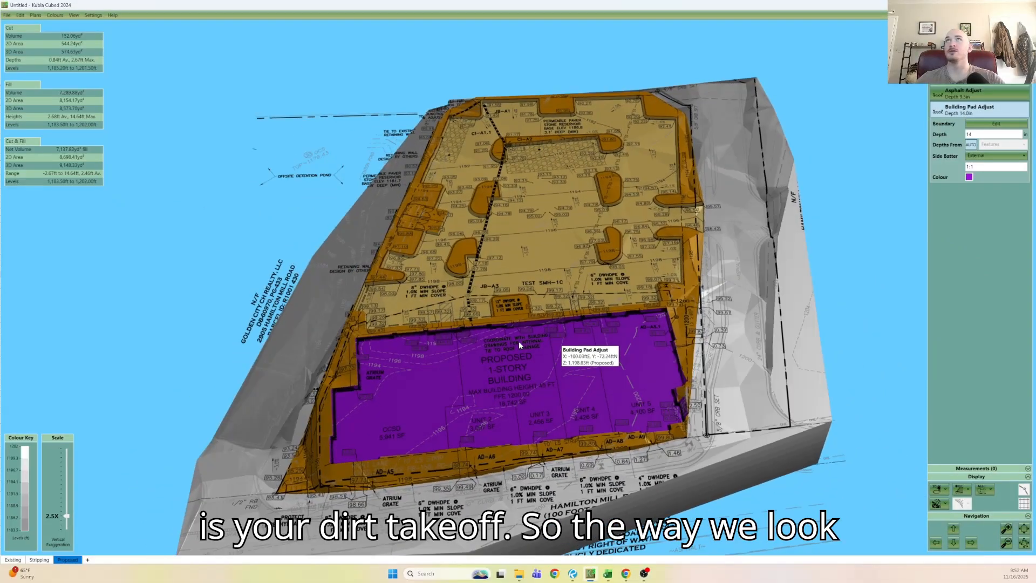